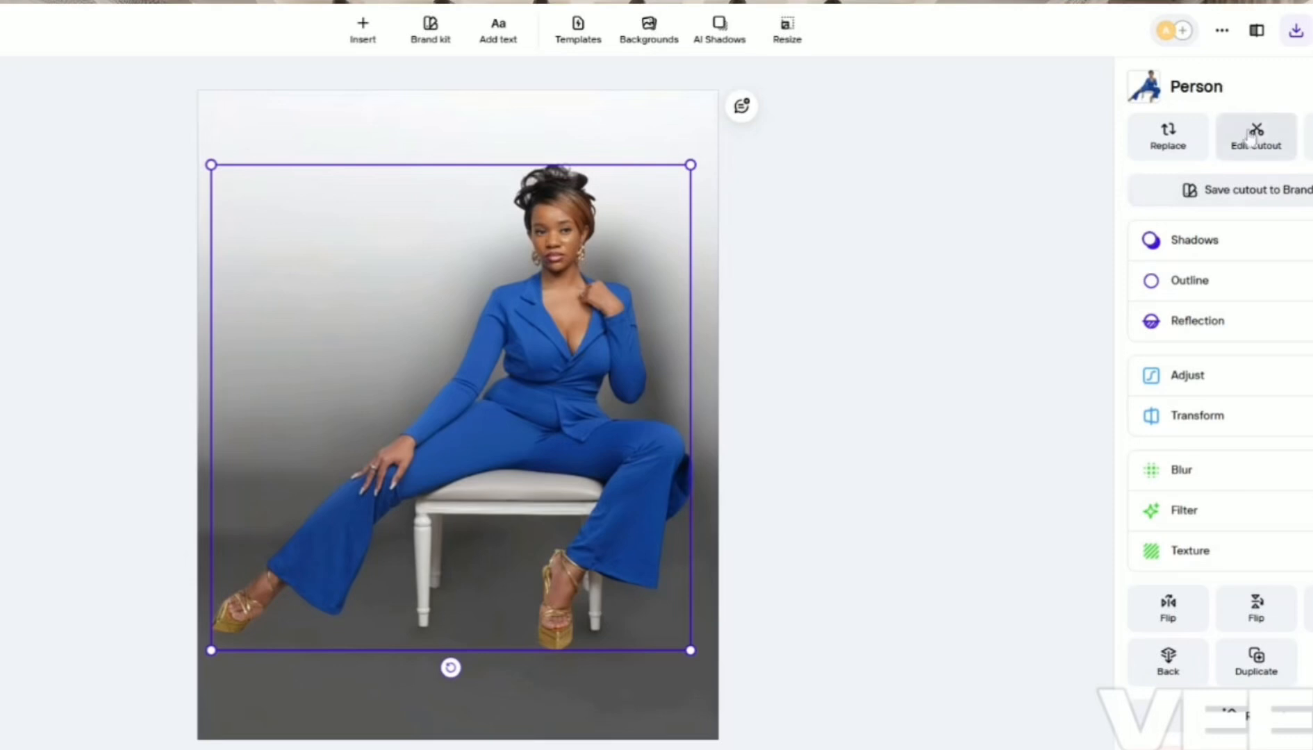
Step: Erase the stool from the person's cutout with the guided eraser and confirm the edited cutout
{"action": "left_click", "coordinate": [1255, 165]}
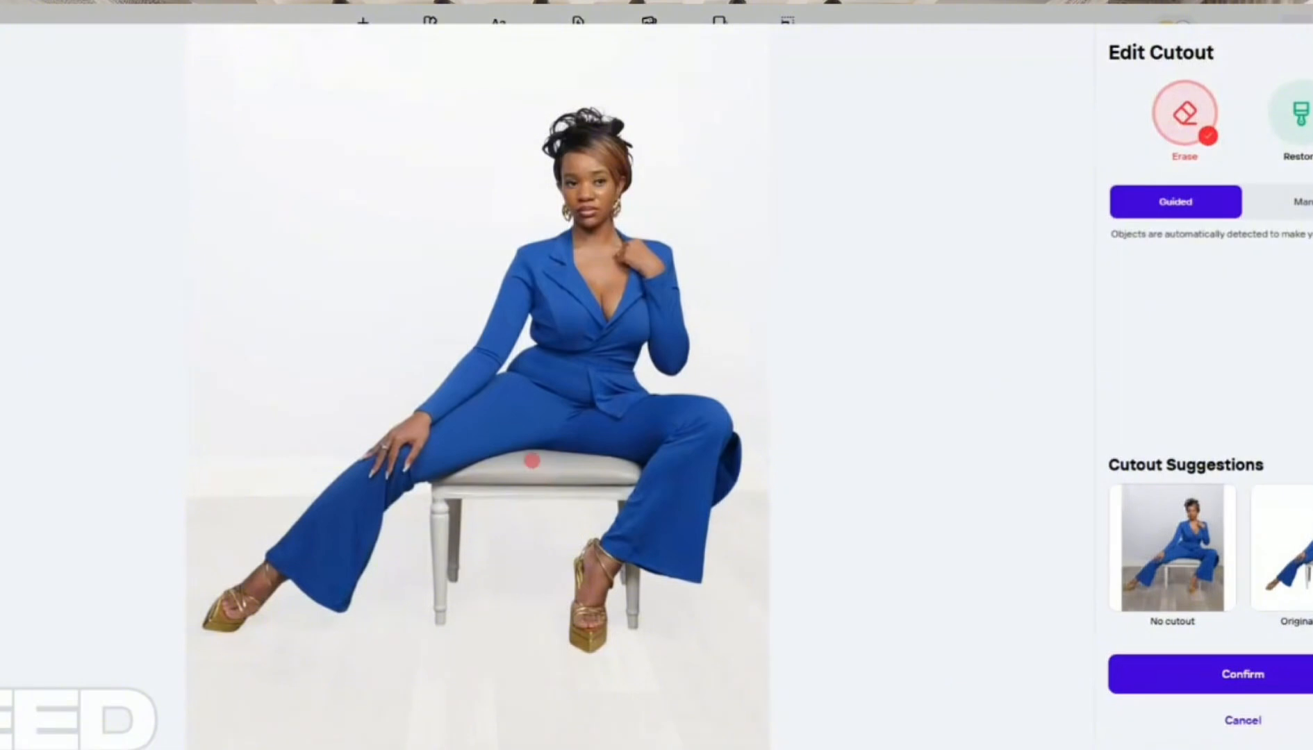
{"action": "mouse_move", "coordinate": [526, 472]}
{"action": "left_mouse_down"}
{"action": "mouse_move", "coordinate": [582, 475]}
{"action": "mouse_move", "coordinate": [450, 479]}
{"action": "mouse_move", "coordinate": [432, 575]}
{"action": "mouse_move", "coordinate": [448, 643]}
{"action": "left_mouse_up"}
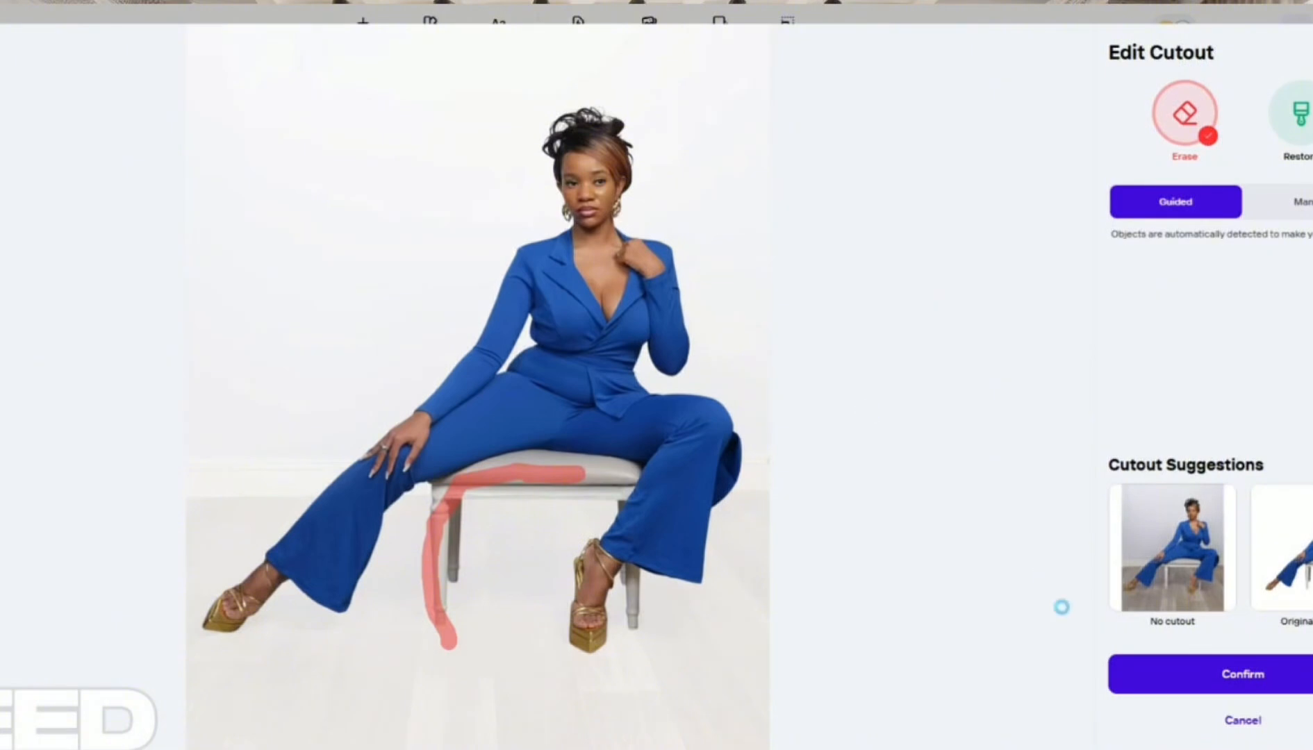
{"action": "left_click", "coordinate": [1146, 676]}
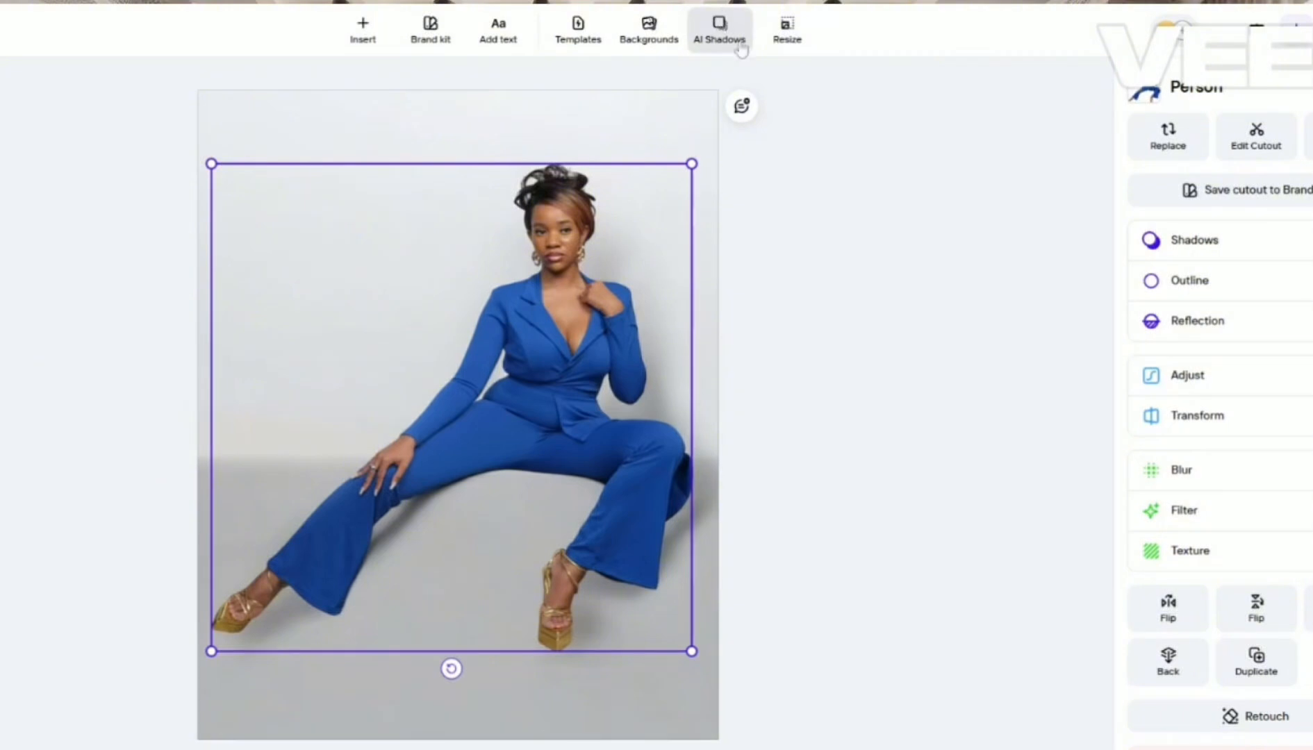
Step: Open the AI backgrounds for the edited portrait and look through the Mood options of the Minimalist set
{"action": "left_click", "coordinate": [646, 42]}
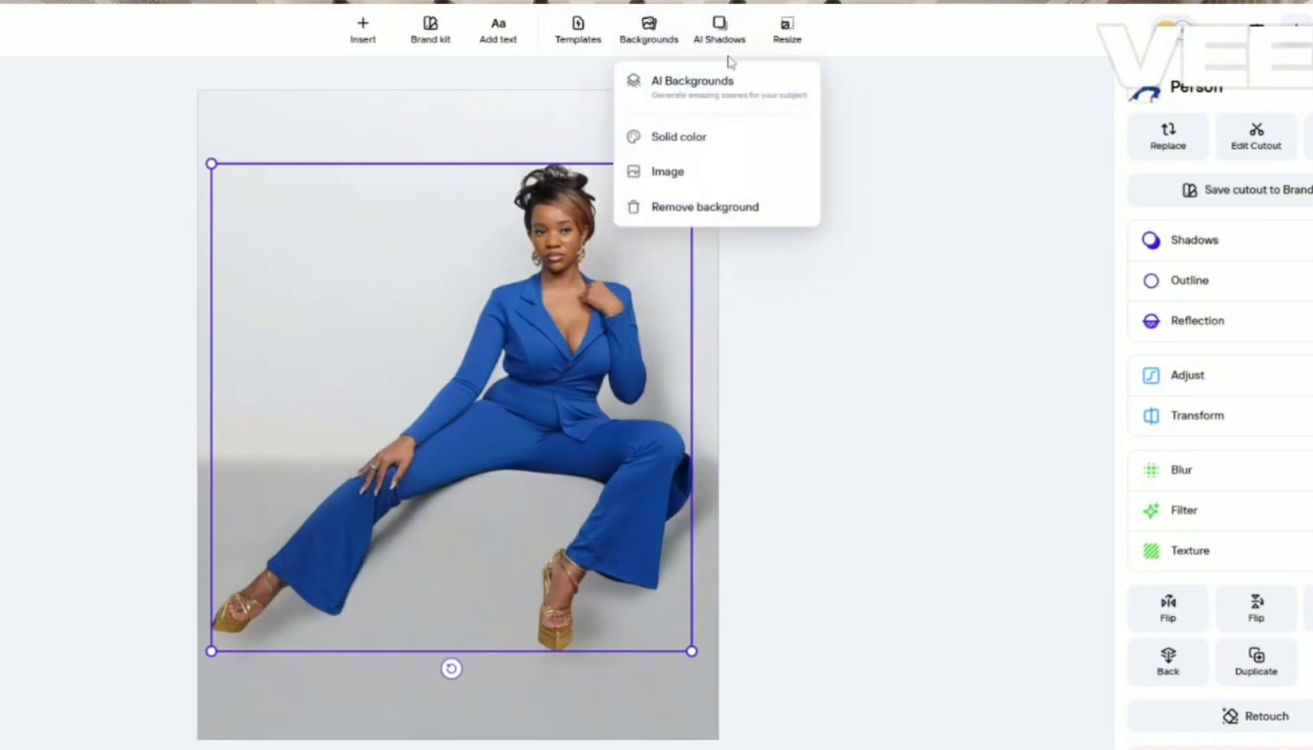
{"action": "left_click", "coordinate": [706, 100]}
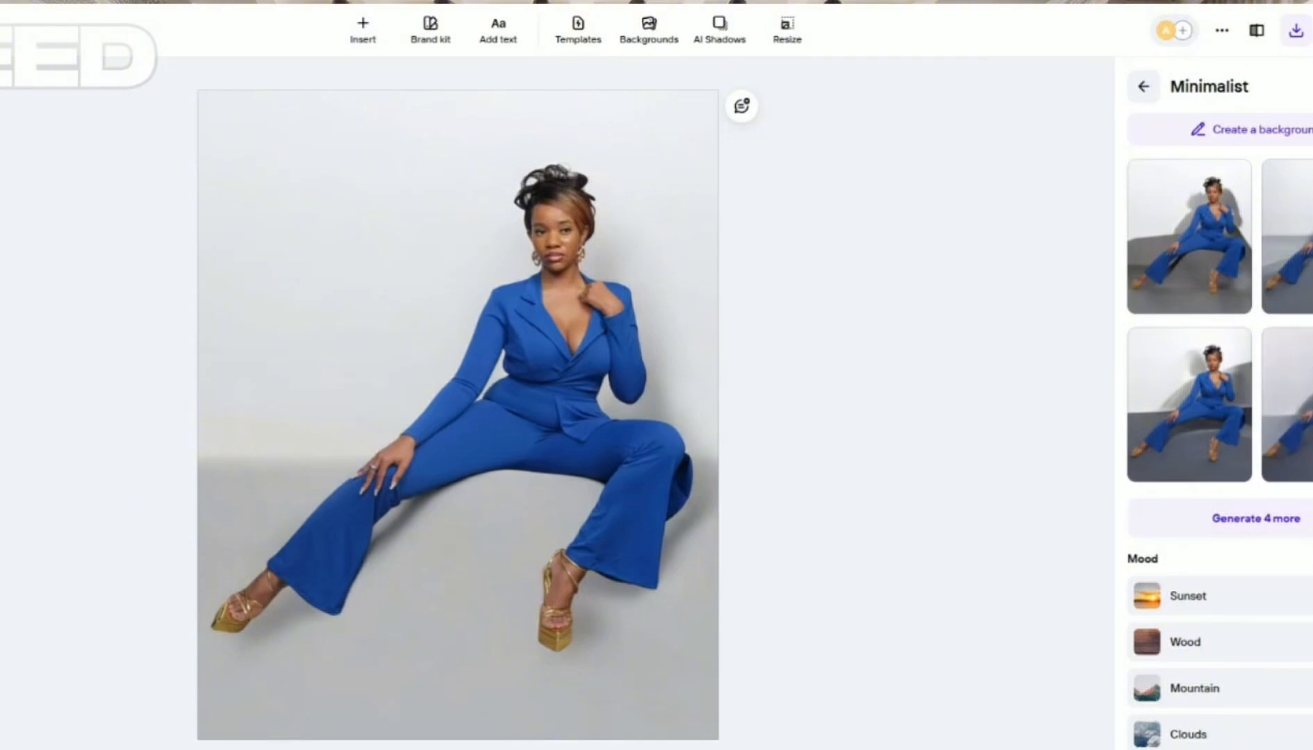
{"action": "scroll", "coordinate": [1236, 508], "scroll_direction": "down", "scroll_amount": 3}
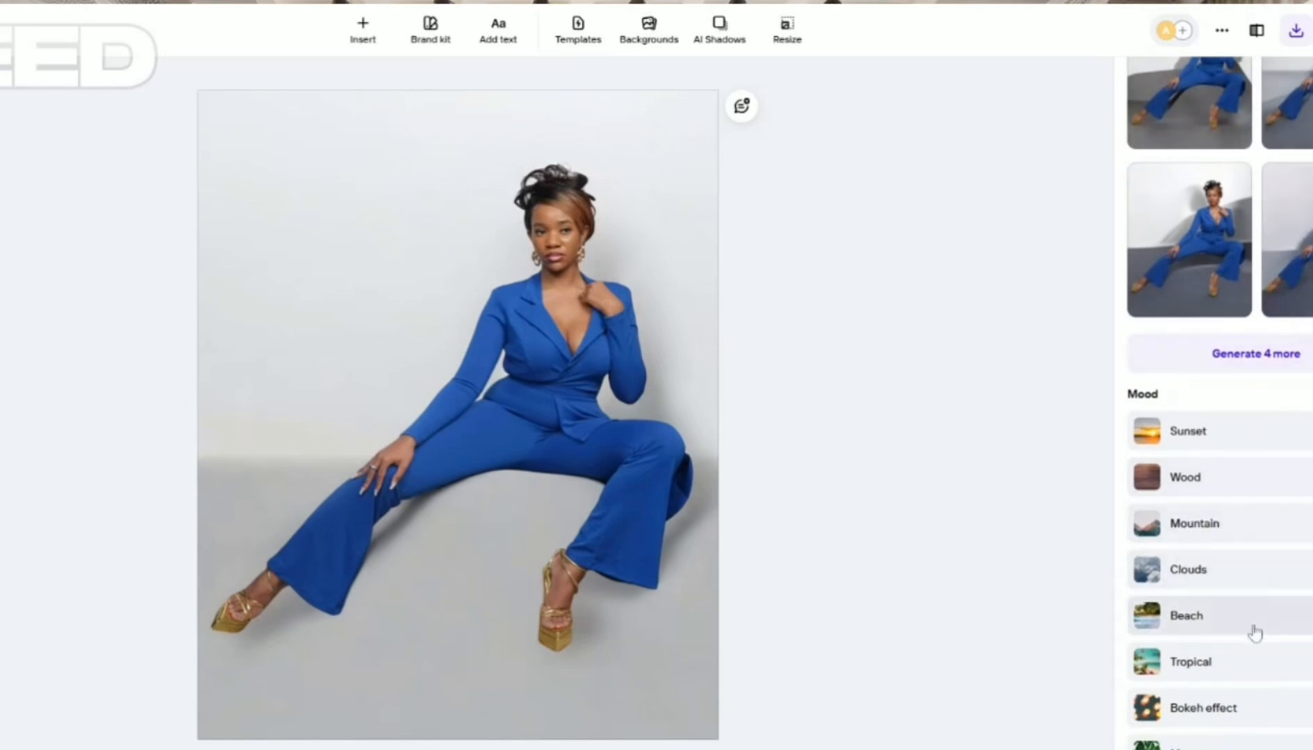
{"action": "scroll", "coordinate": [1243, 685], "scroll_direction": "down", "scroll_amount": 2}
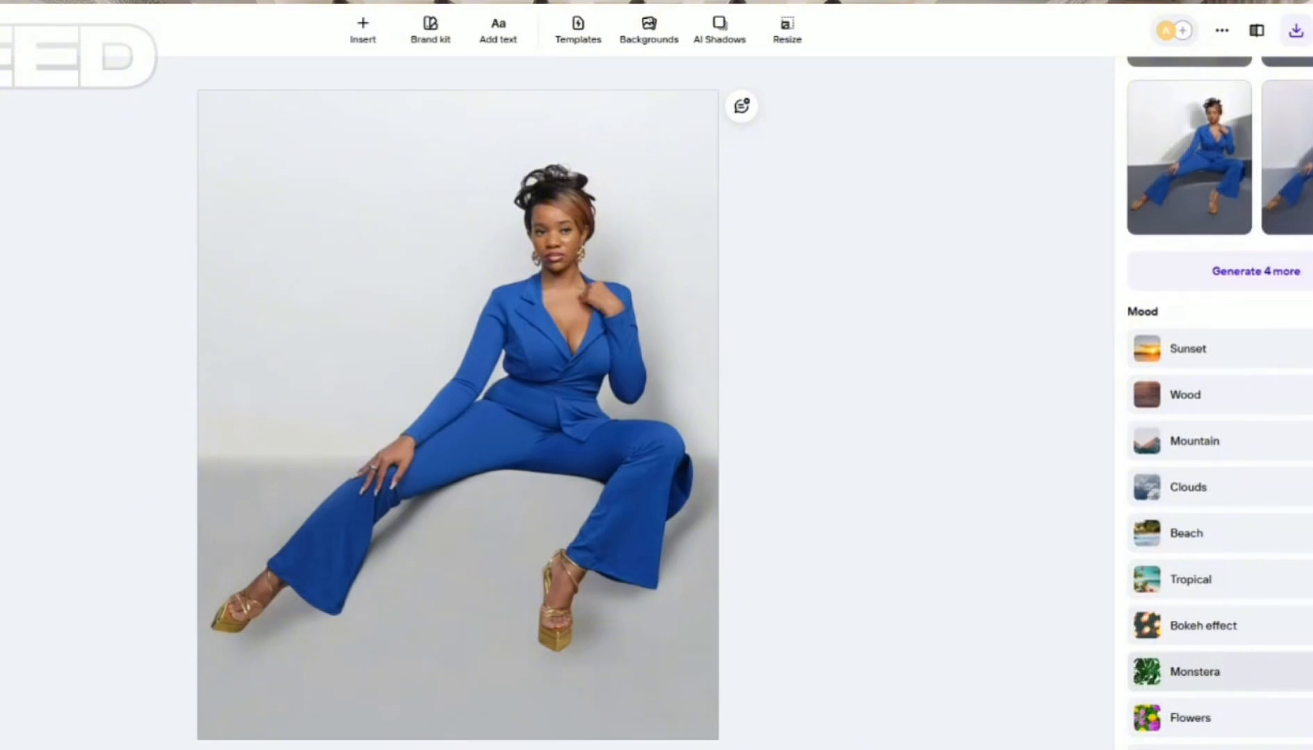
{"action": "scroll", "coordinate": [1260, 536], "scroll_direction": "down", "scroll_amount": 5}
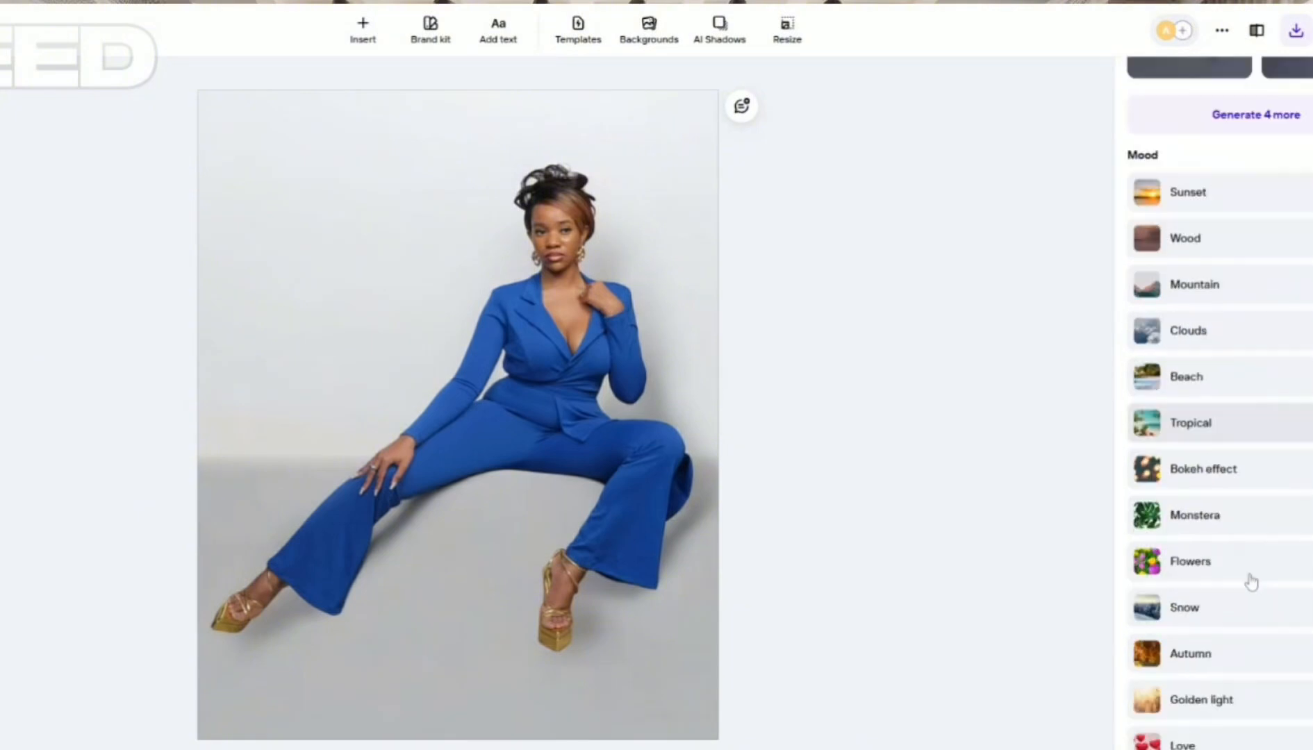
{"action": "scroll", "coordinate": [1243, 660], "scroll_direction": "up", "scroll_amount": 5}
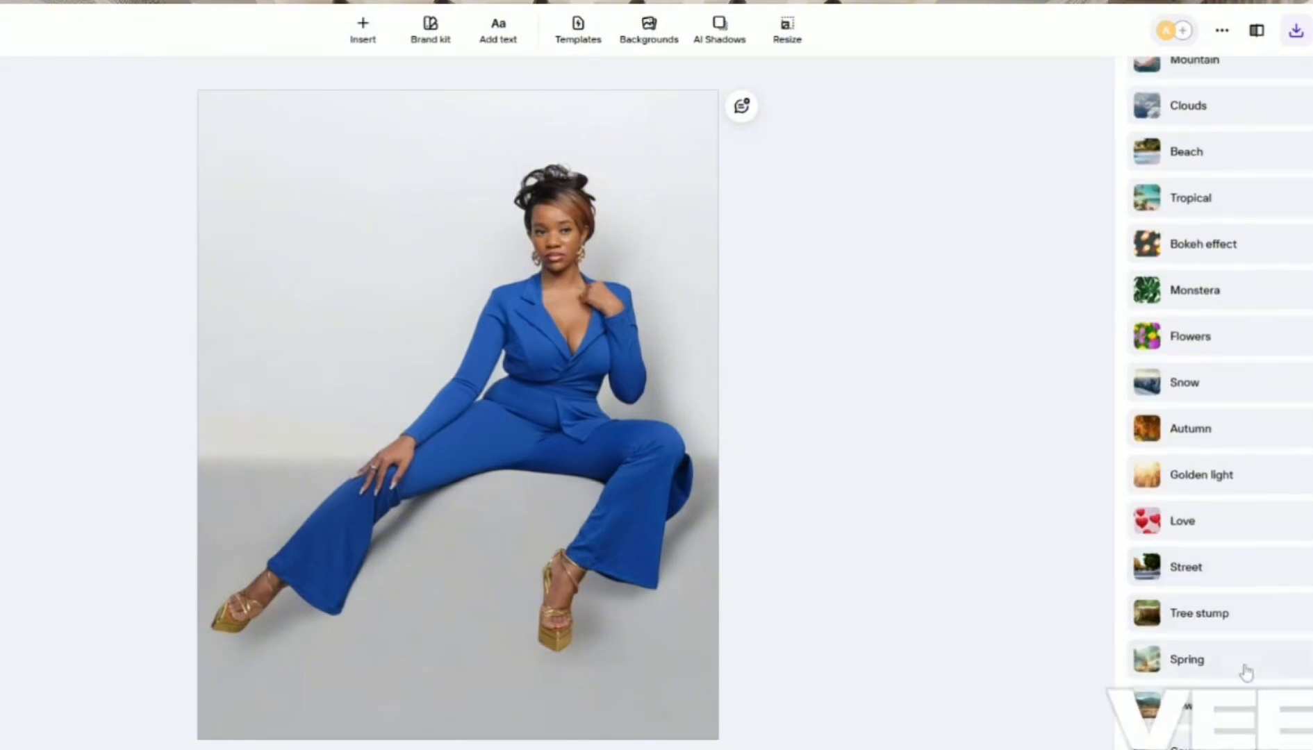
{"action": "scroll", "coordinate": [1246, 666], "scroll_direction": "up", "scroll_amount": 3}
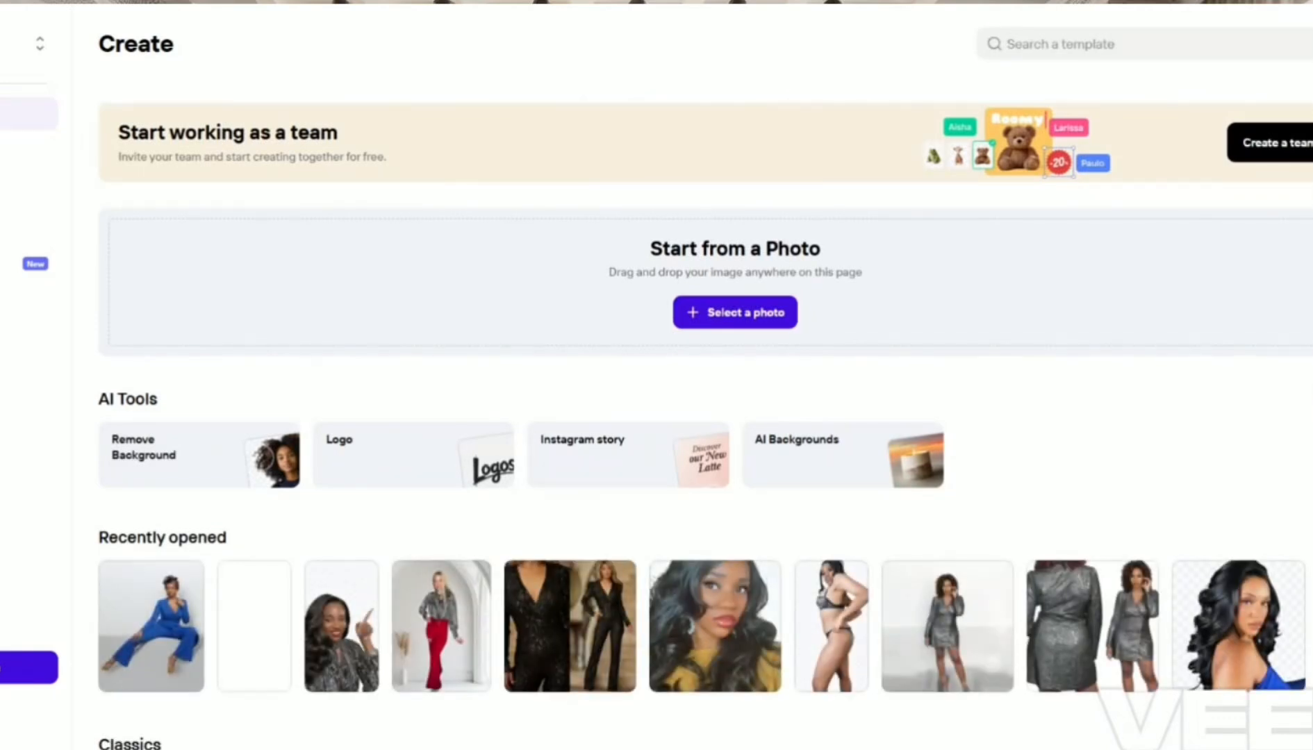
Step: Reopen the recent design of the woman in the blue outfit and examine its Minimalist AI background variants and moods
{"action": "scroll", "coordinate": [434, 293], "scroll_direction": "down", "scroll_amount": 5}
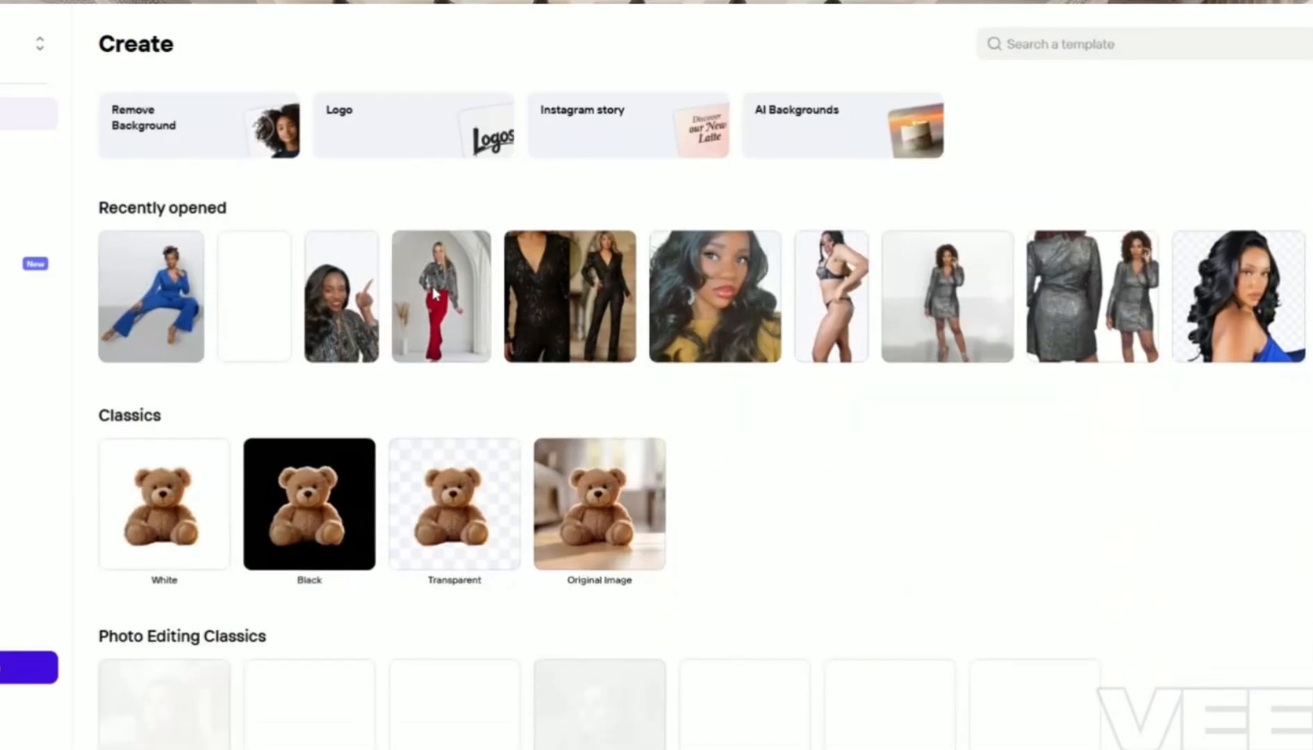
{"action": "left_click", "coordinate": [191, 310]}
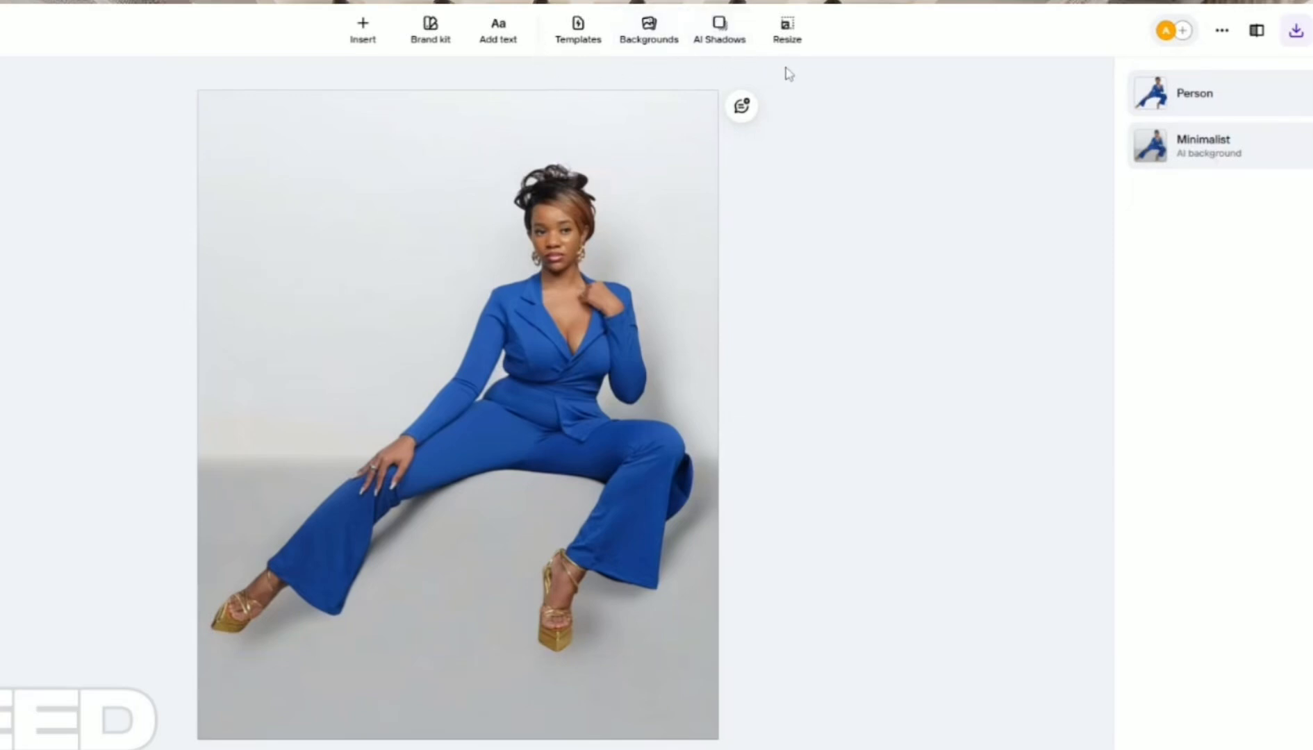
{"action": "left_click", "coordinate": [641, 38]}
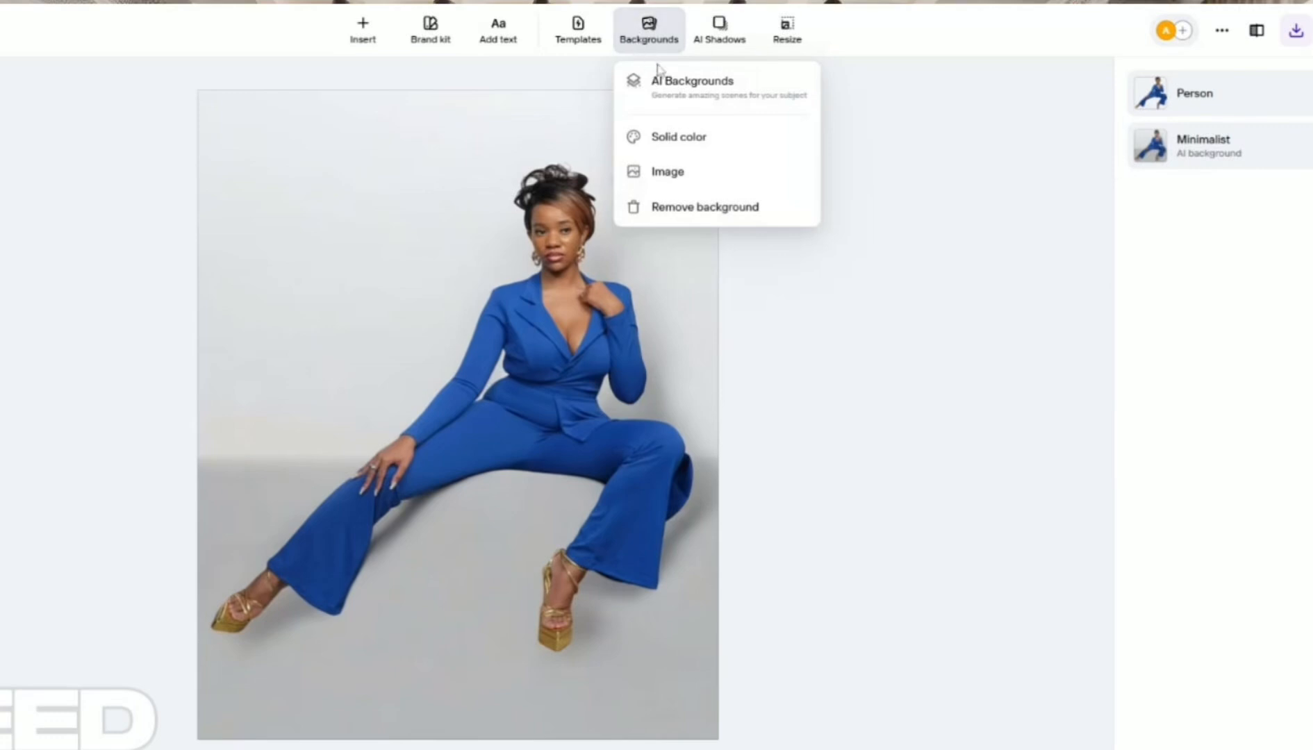
{"action": "left_click", "coordinate": [690, 103]}
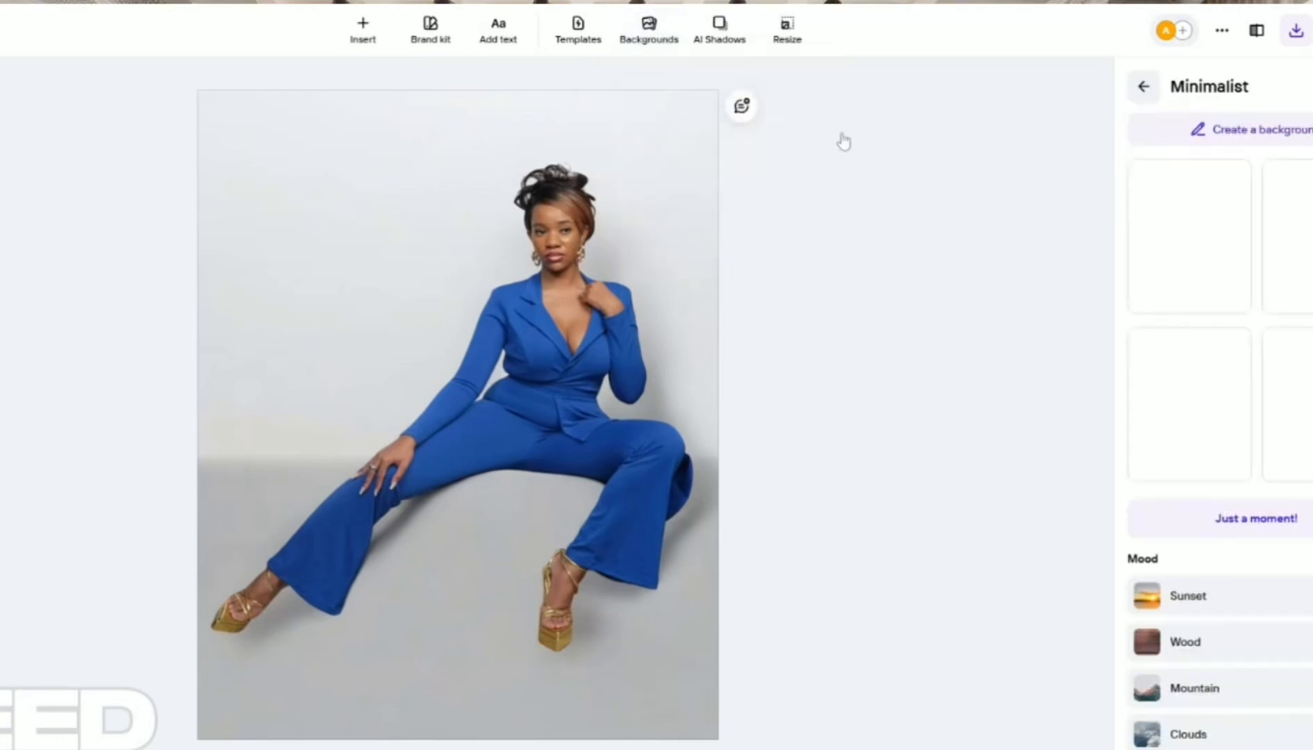
{"action": "scroll", "coordinate": [1253, 402], "scroll_direction": "down", "scroll_amount": 1}
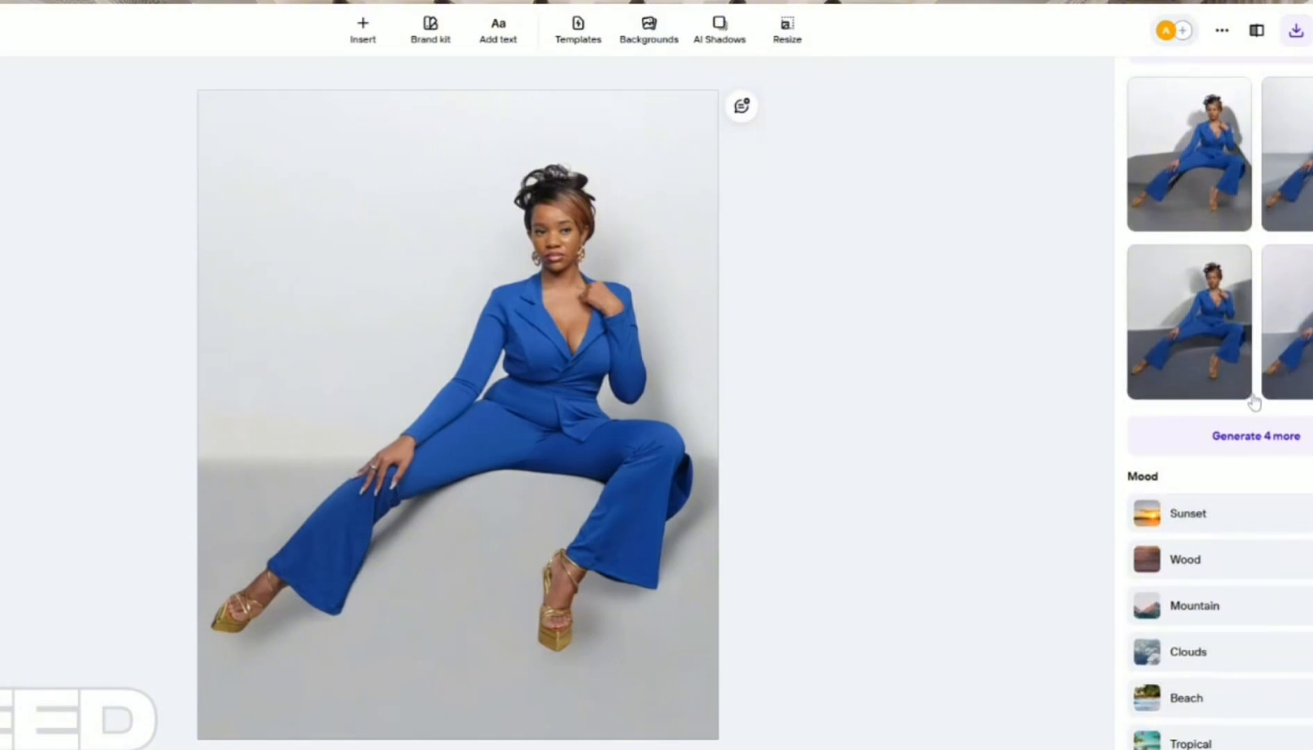
{"action": "scroll", "coordinate": [1309, 632], "scroll_direction": "down", "scroll_amount": 3}
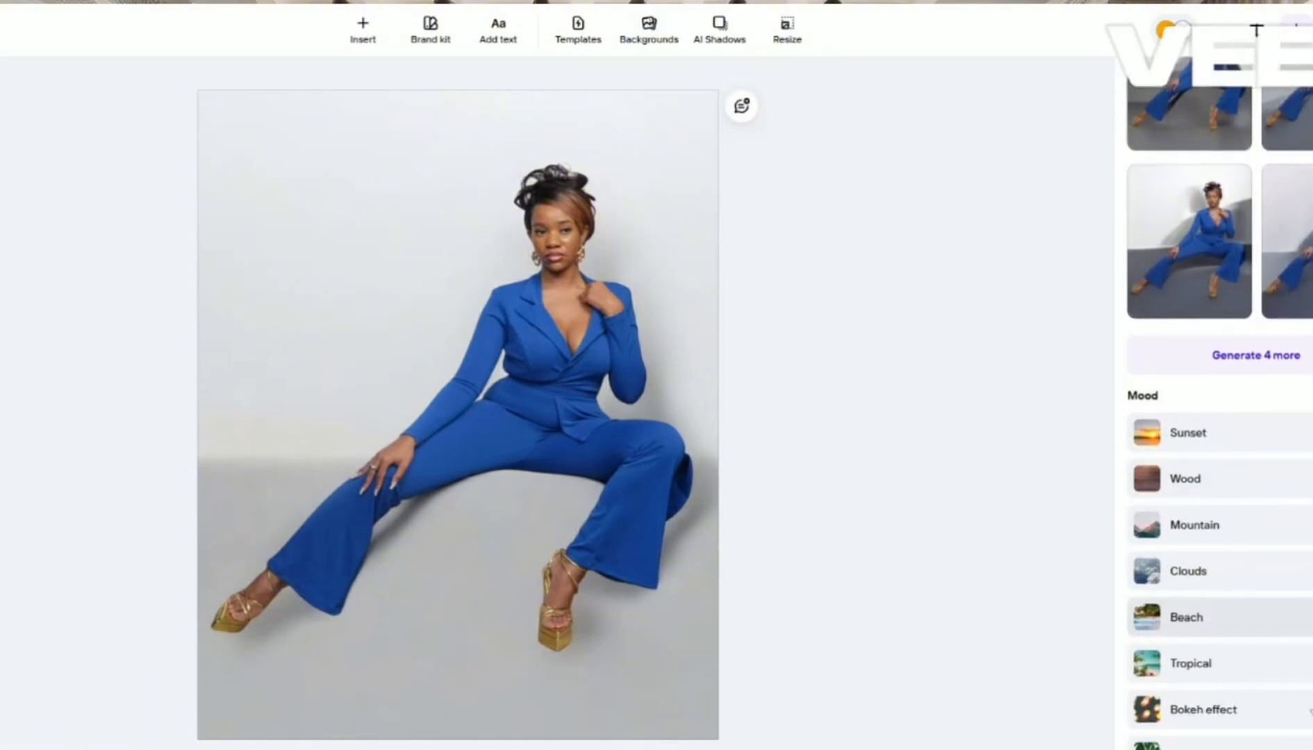
{"action": "scroll", "coordinate": [1307, 633], "scroll_direction": "down", "scroll_amount": 5}
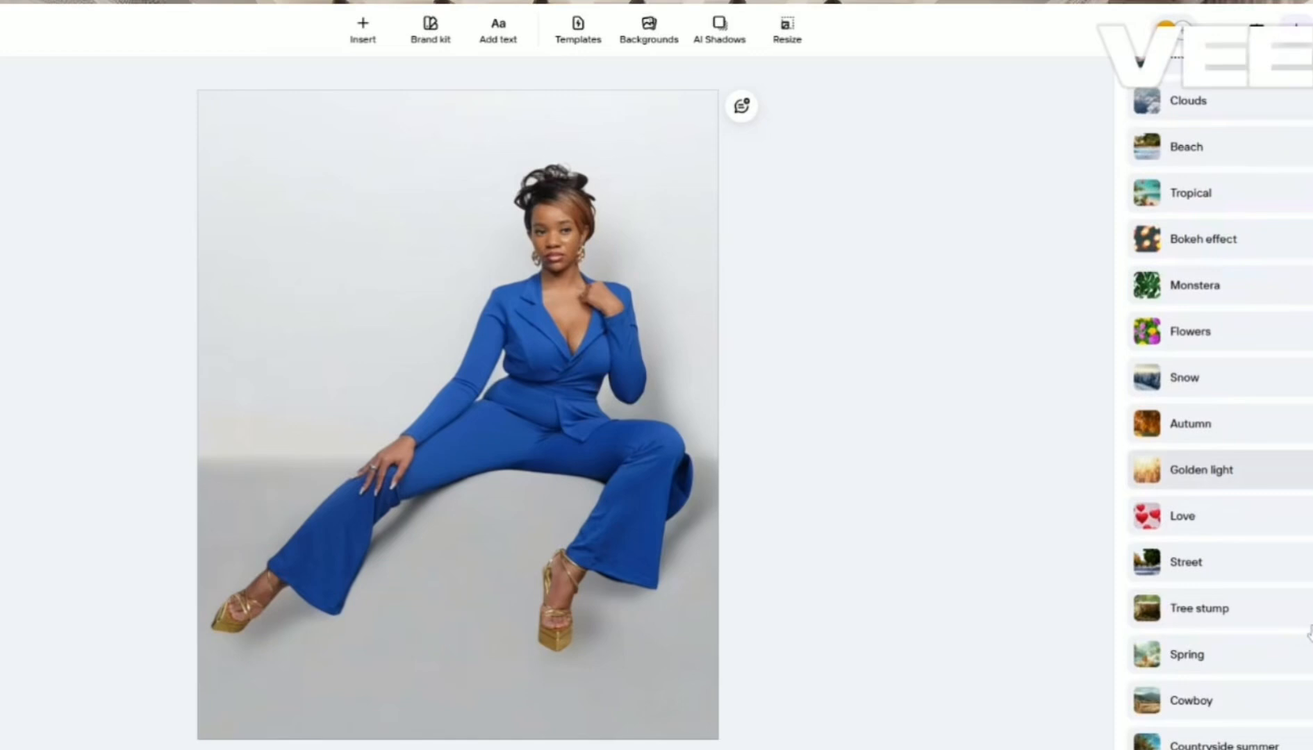
{"action": "scroll", "coordinate": [1309, 632], "scroll_direction": "up", "scroll_amount": 9}
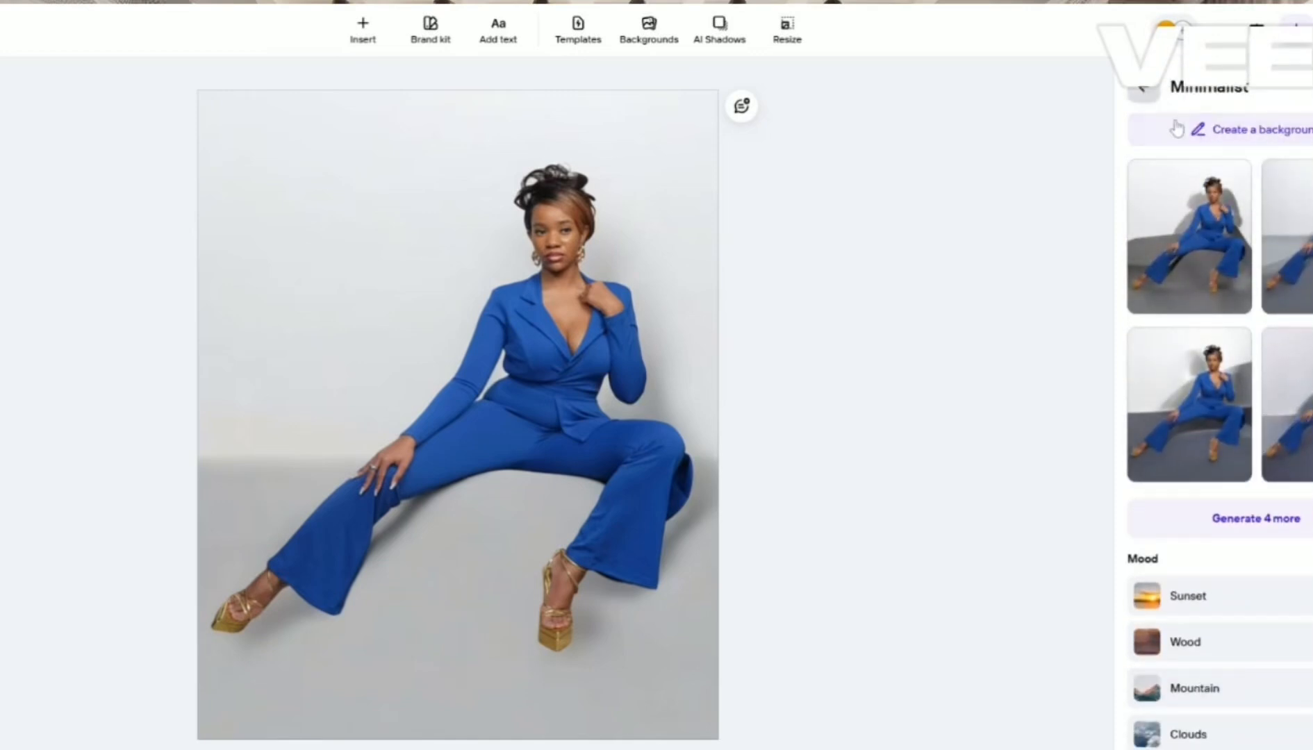
Step: Apply the first variant of the suggested AI background showing a city quay with a beautiful sunset behind the person
{"action": "left_click", "coordinate": [1192, 143]}
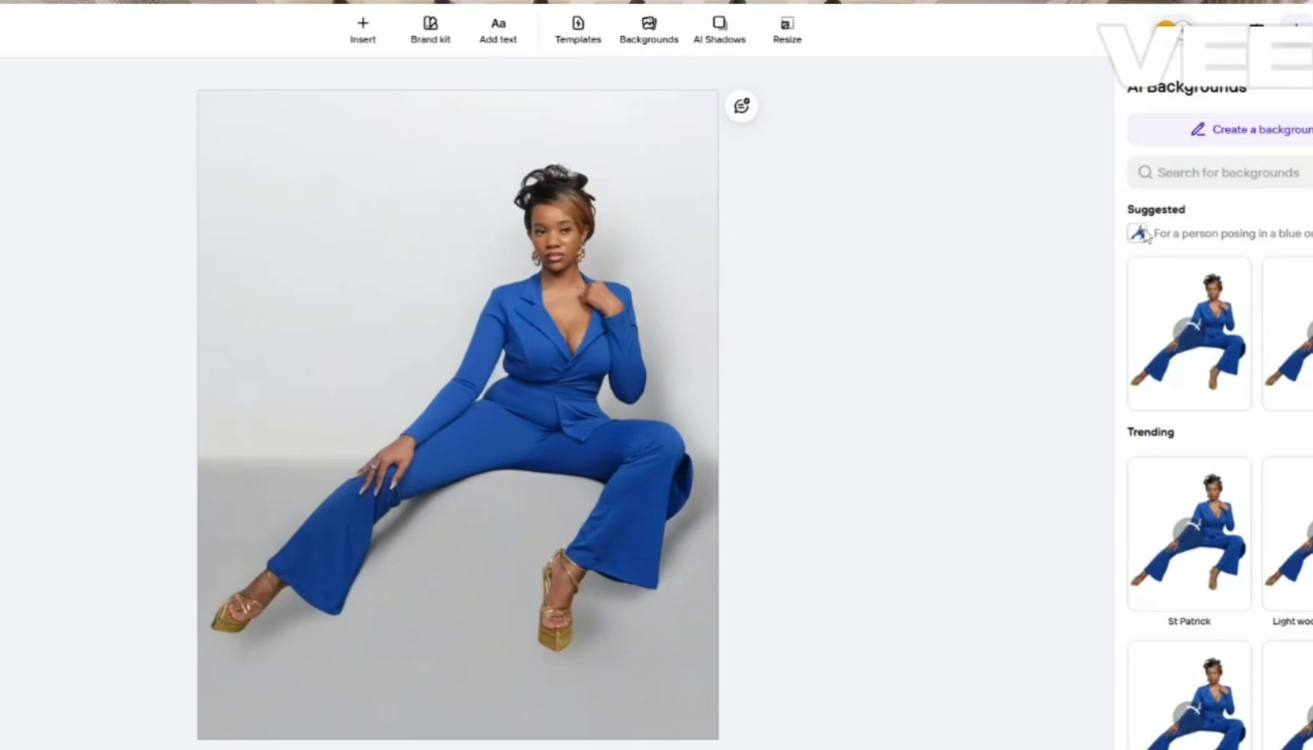
{"action": "scroll", "coordinate": [1214, 212], "scroll_direction": "down", "scroll_amount": 1}
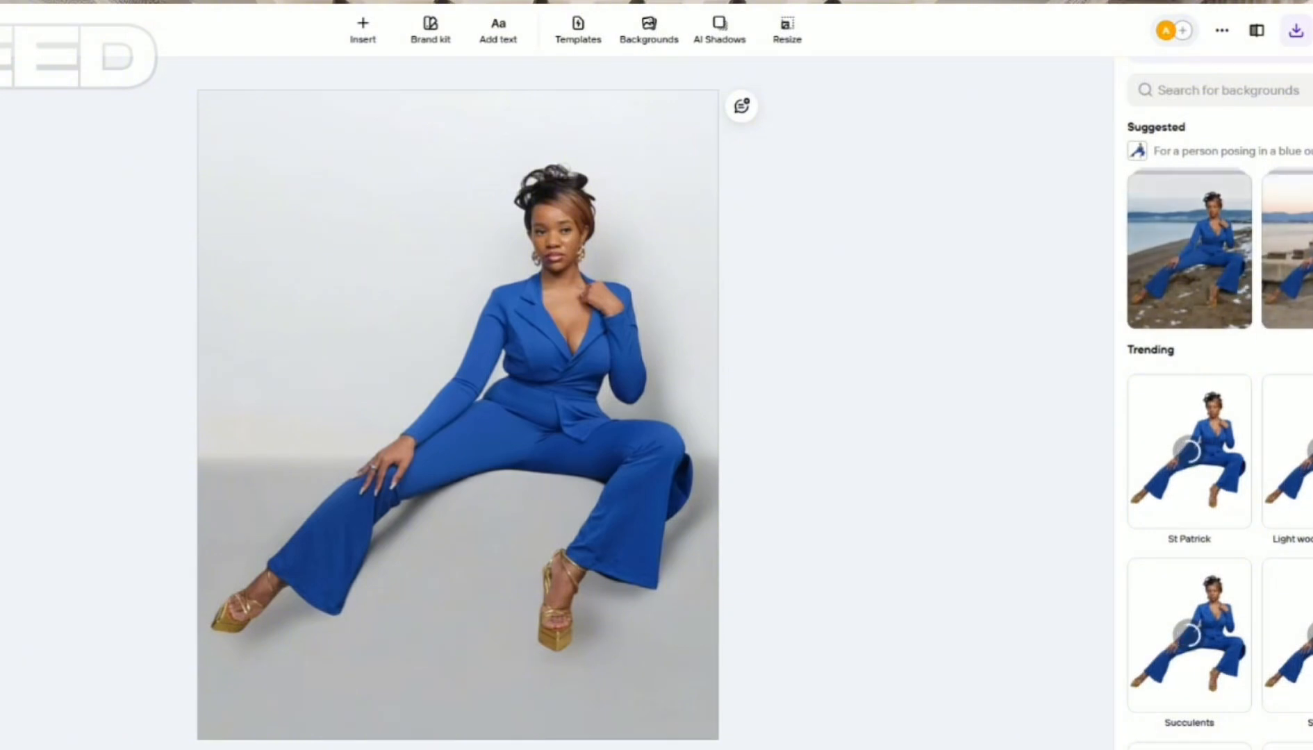
{"action": "scroll", "coordinate": [1219, 403], "scroll_direction": "down", "scroll_amount": 8}
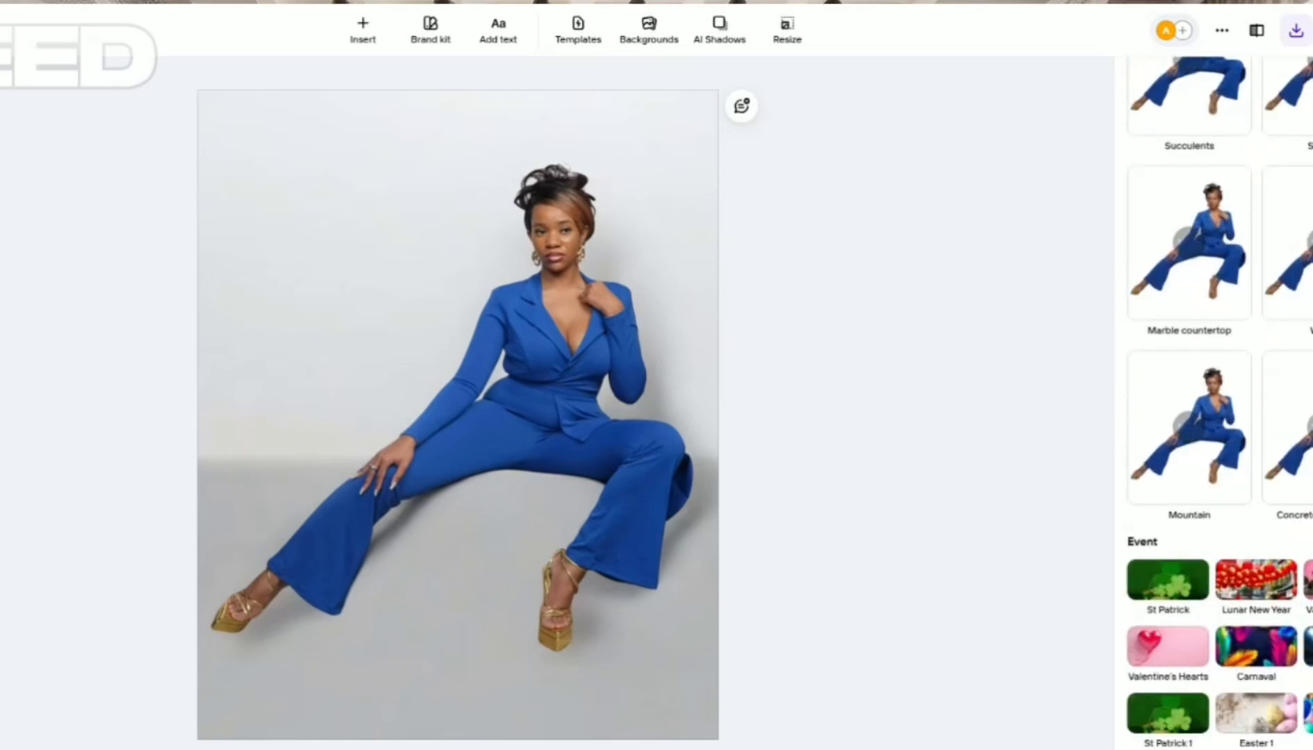
{"action": "scroll", "coordinate": [1285, 576], "scroll_direction": "down", "scroll_amount": 3}
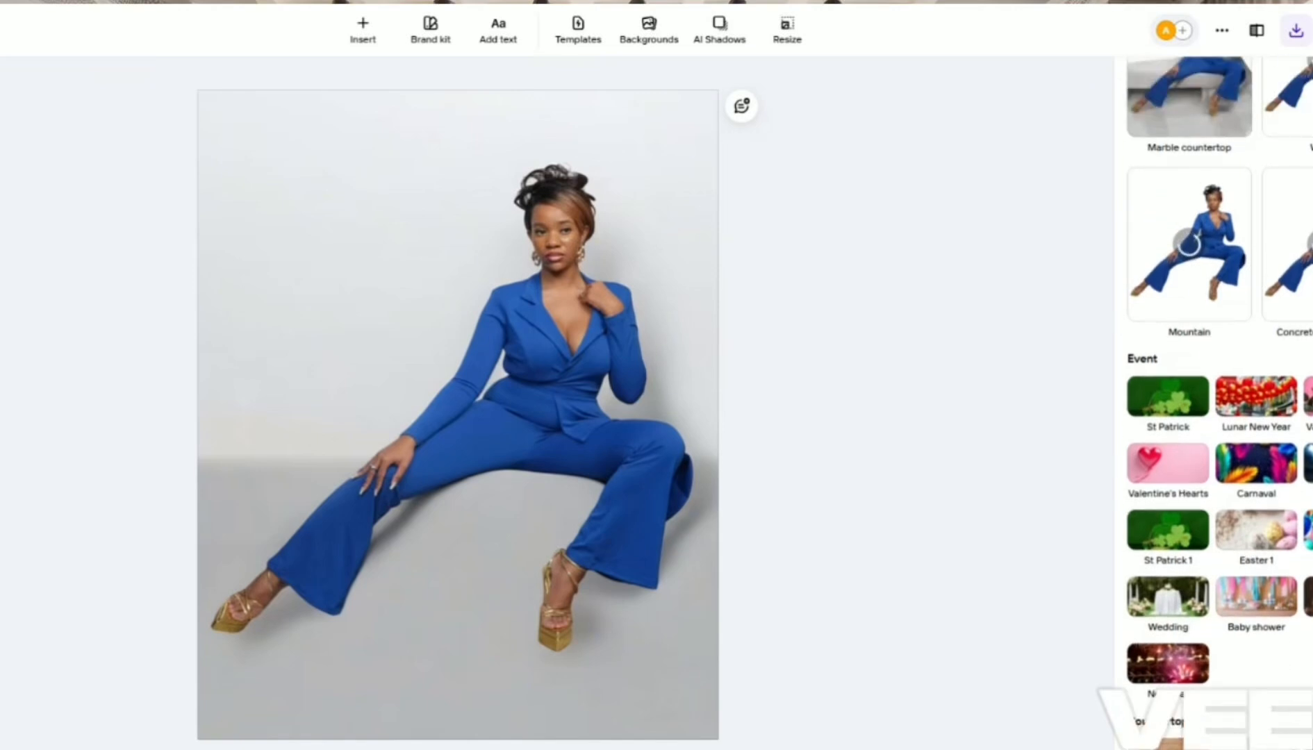
{"action": "scroll", "coordinate": [1216, 403], "scroll_direction": "up", "scroll_amount": 10}
{"action": "scroll", "coordinate": [1215, 403], "scroll_direction": "up", "scroll_amount": 3}
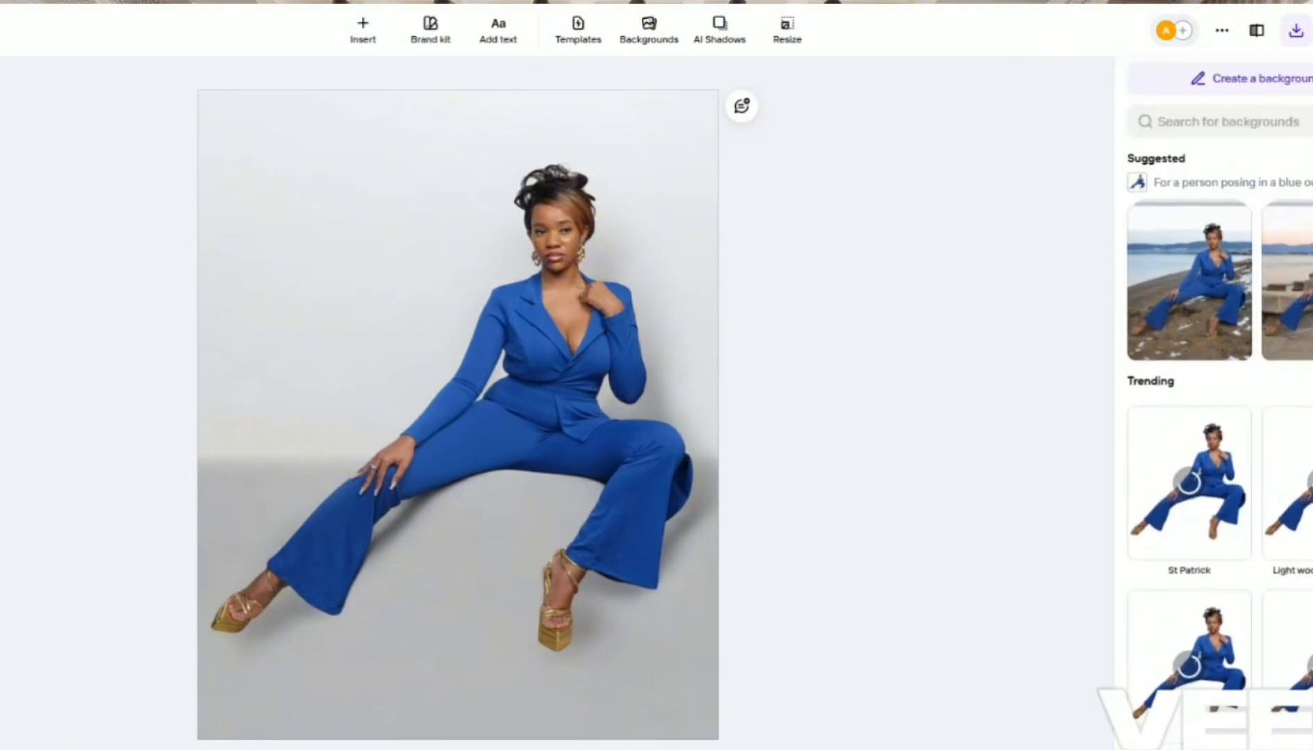
{"action": "left_click", "coordinate": [1289, 341]}
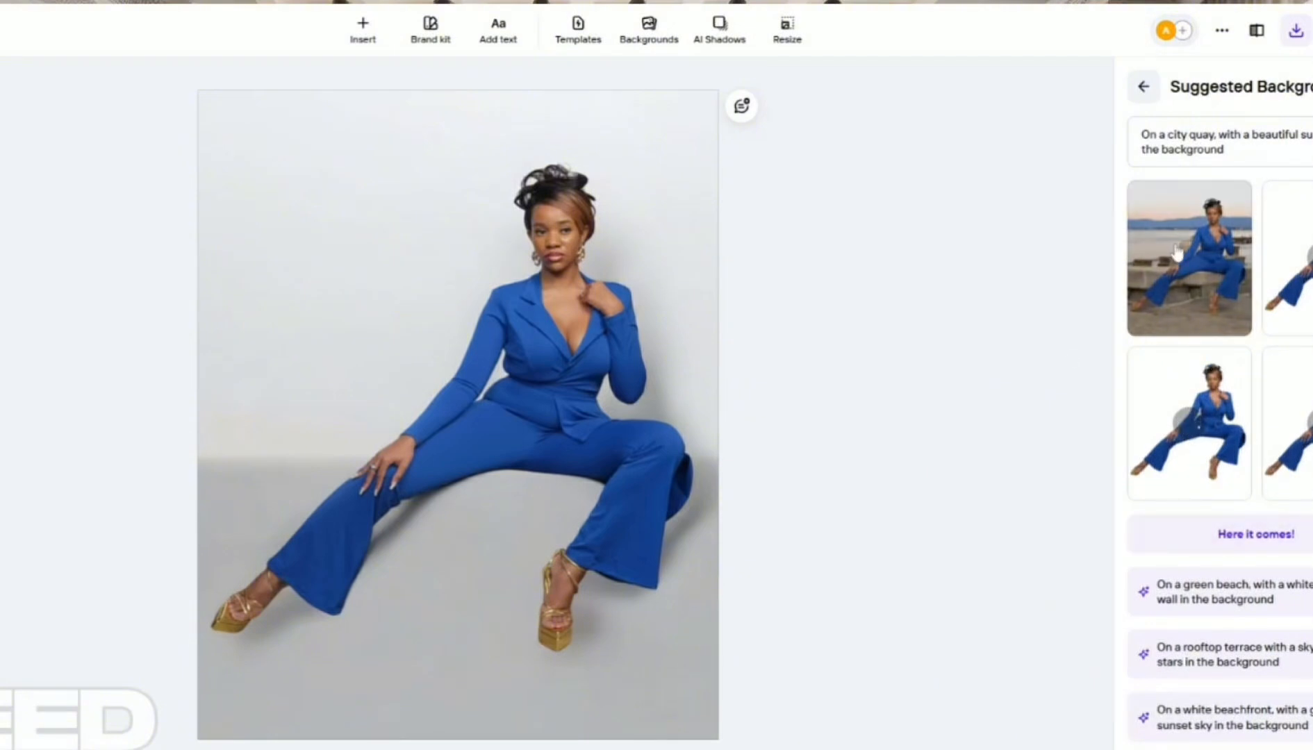
{"action": "left_click", "coordinate": [1247, 278]}
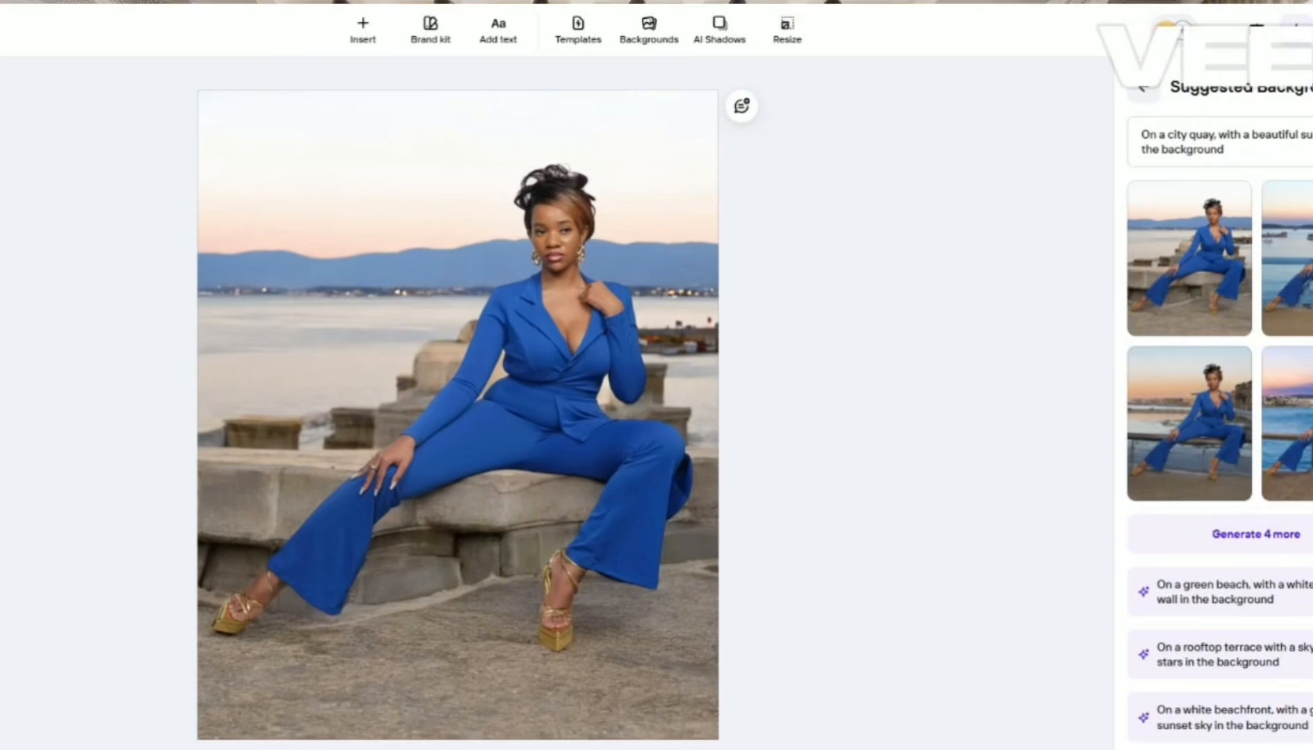
Step: Generate four more city quay variants and view the custom background's prompt and Assisted settings
{"action": "left_click", "coordinate": [1181, 537]}
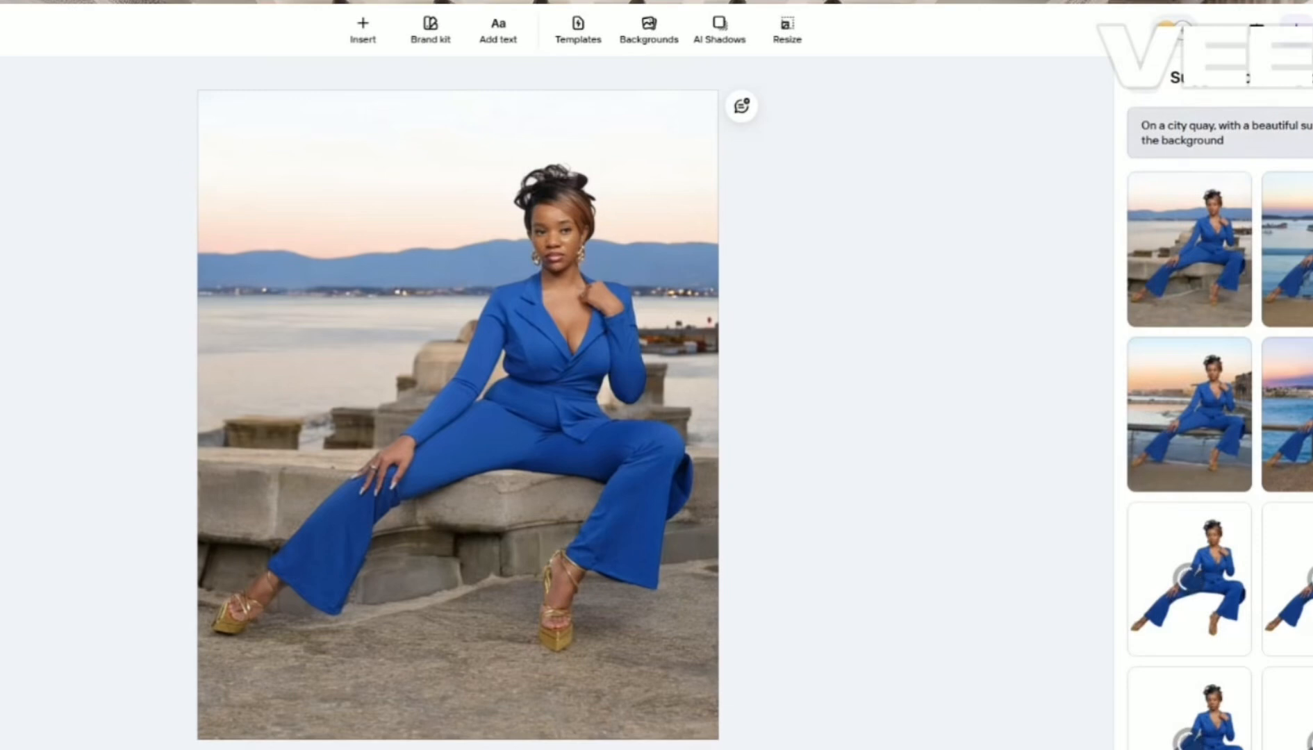
{"action": "left_click", "coordinate": [1304, 133]}
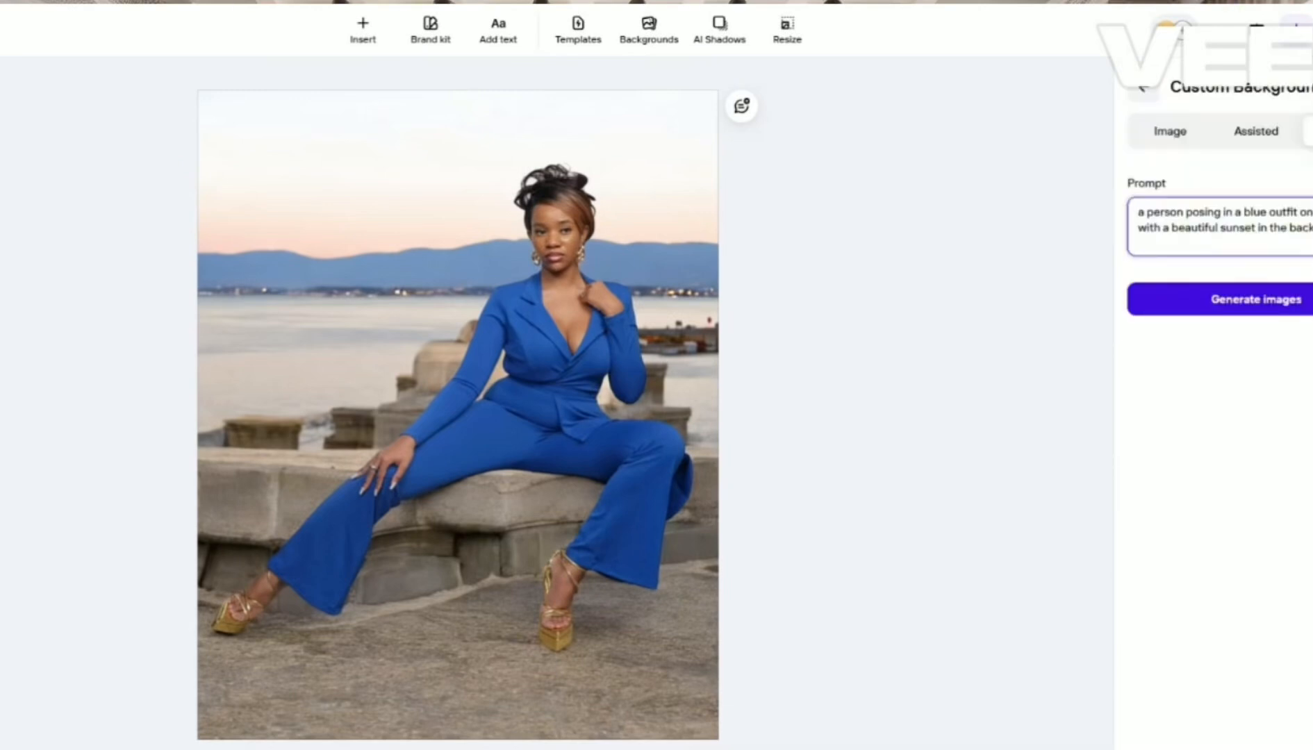
{"action": "left_click", "coordinate": [1265, 136]}
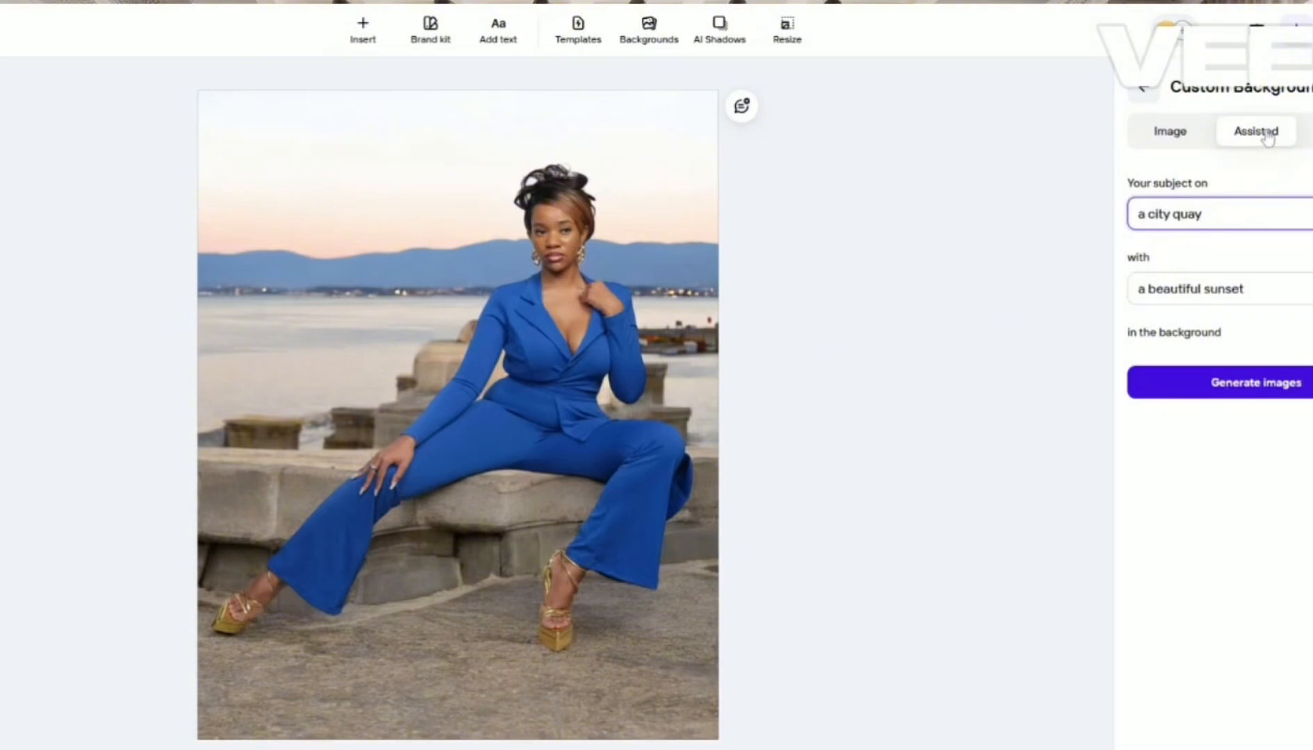
Step: Generate custom backgrounds inspired by the first suggested reference image and apply the light-blue studio variant with a chair
{"action": "left_click", "coordinate": [1175, 147]}
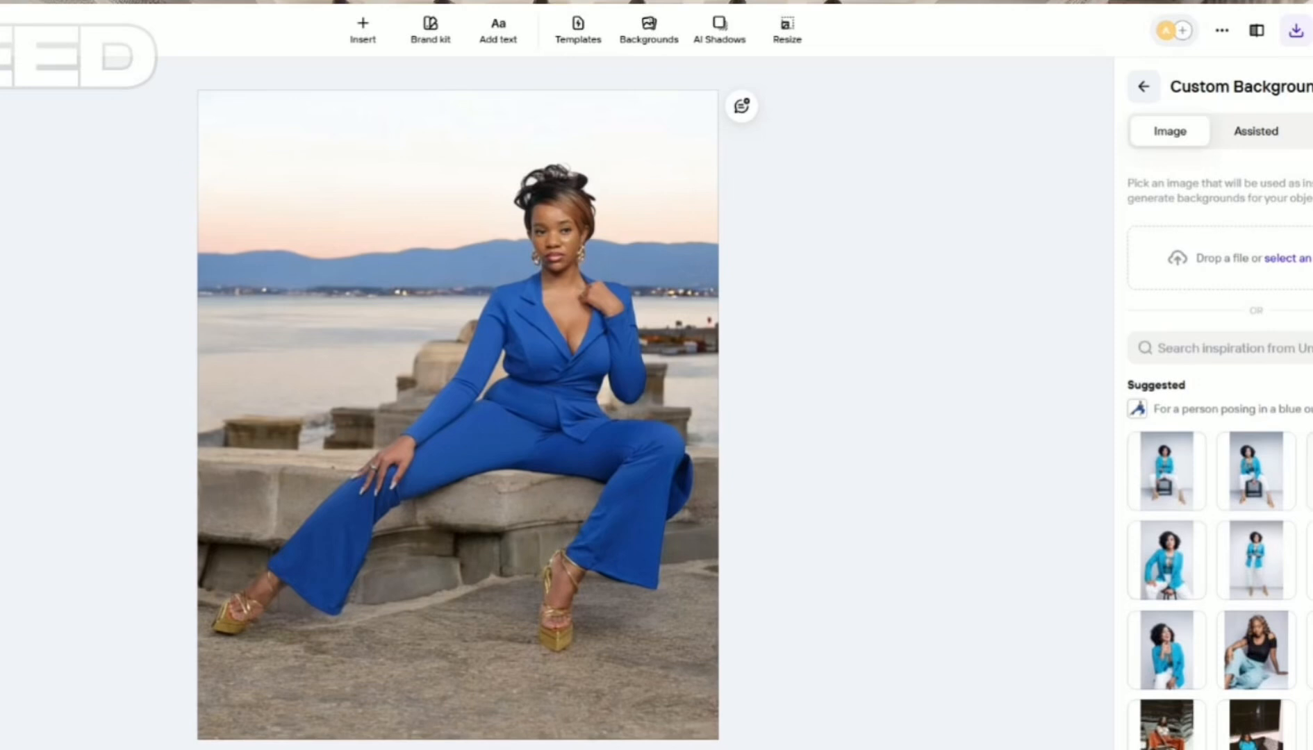
{"action": "scroll", "coordinate": [1216, 333], "scroll_direction": "down", "scroll_amount": 6}
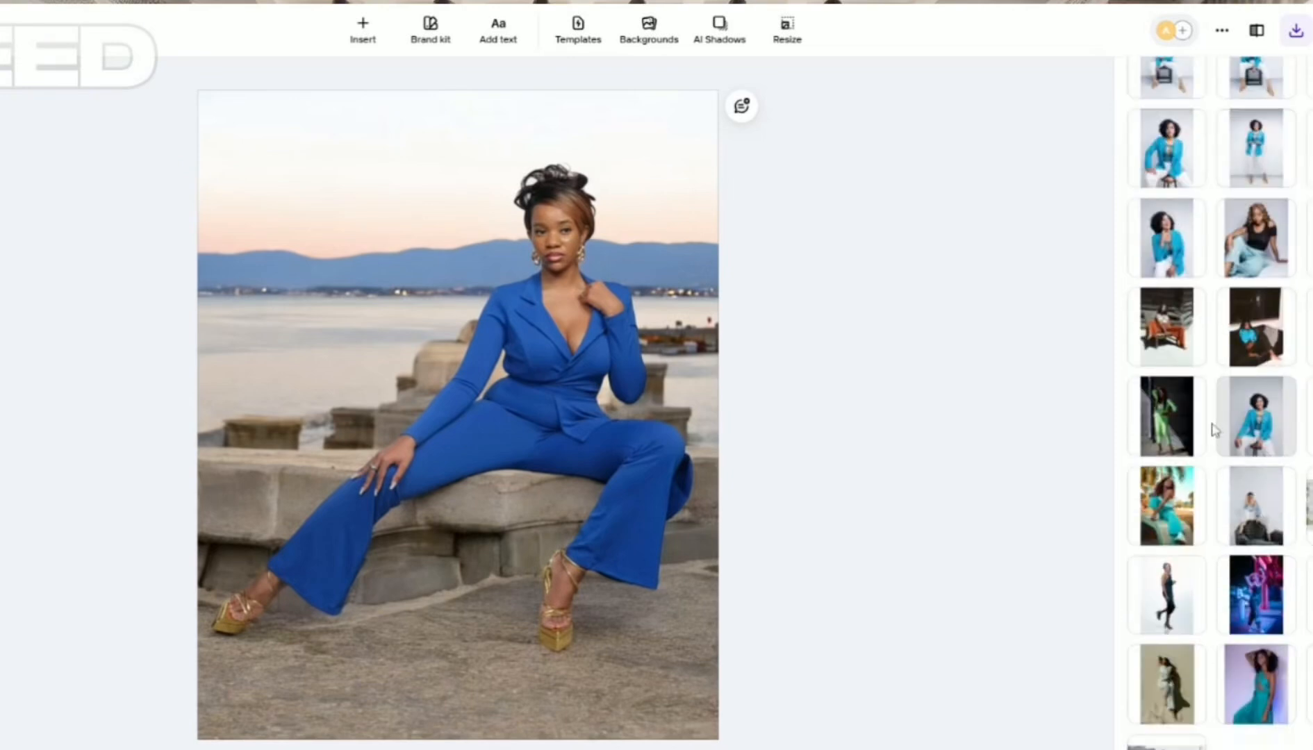
{"action": "scroll", "coordinate": [1211, 438], "scroll_direction": "up", "scroll_amount": 8}
{"action": "left_click", "coordinate": [1175, 490]}
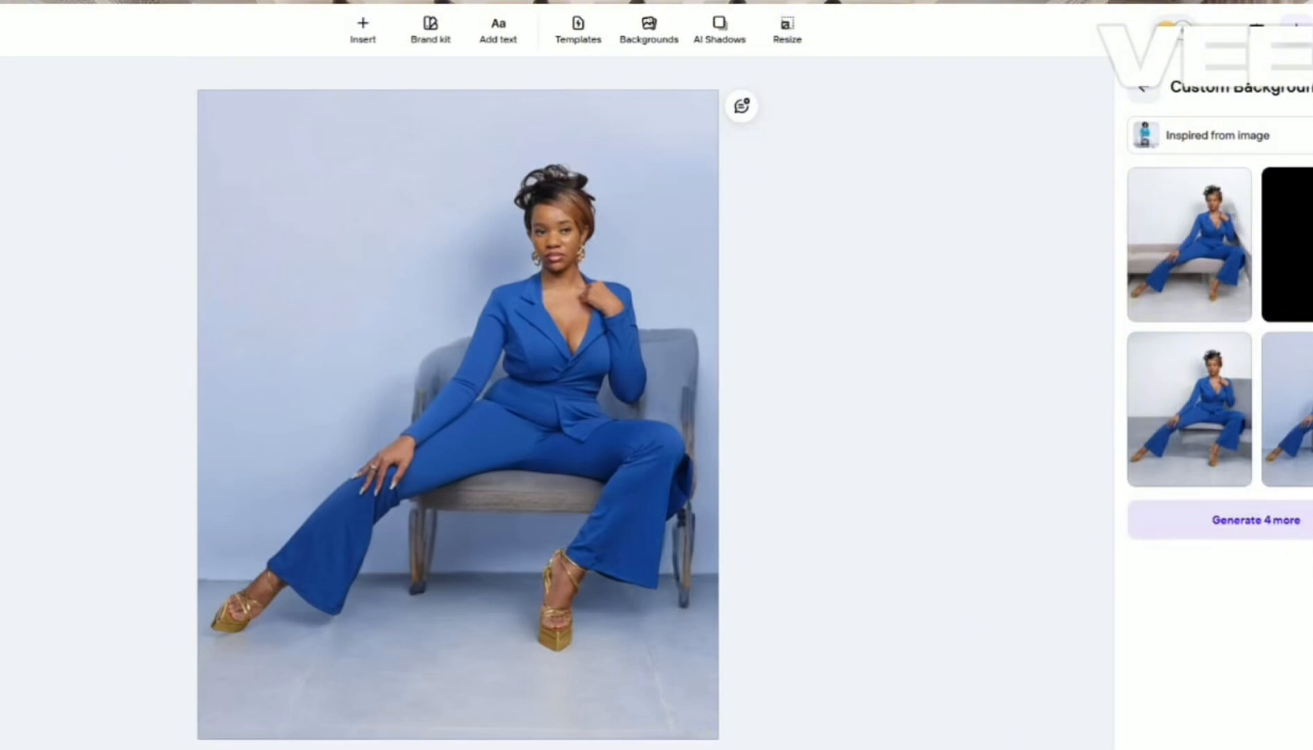
Step: Generate four more background variants inspired by the same reference image and review them
{"action": "left_click", "coordinate": [1265, 522]}
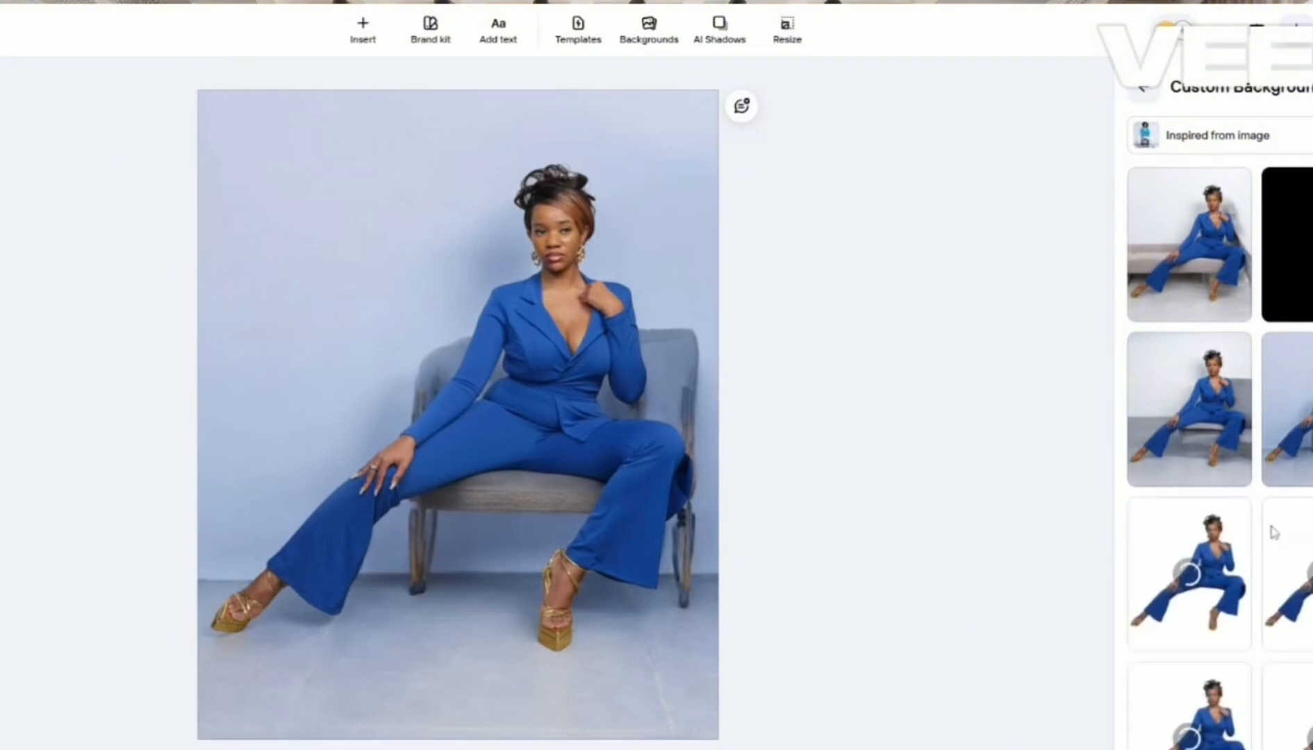
{"action": "scroll", "coordinate": [1292, 520], "scroll_direction": "down", "scroll_amount": 1}
{"action": "scroll", "coordinate": [1303, 514], "scroll_direction": "down", "scroll_amount": 1}
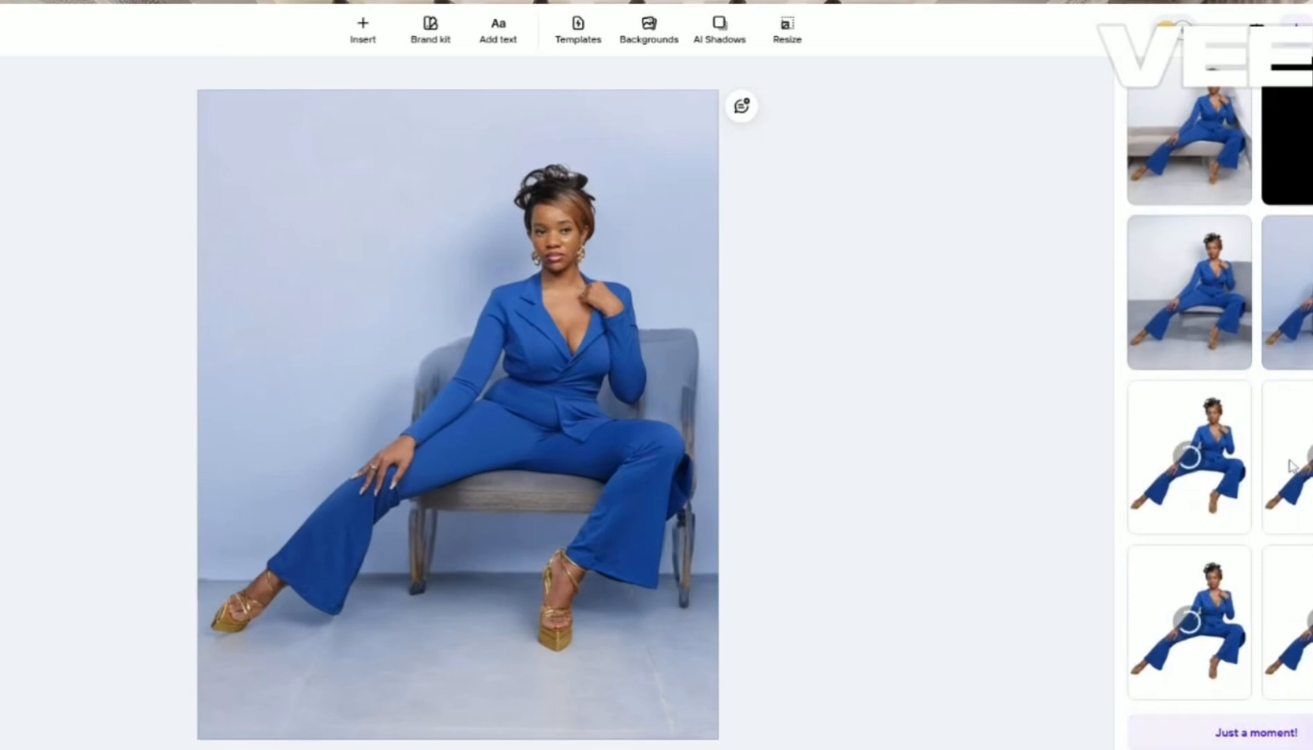
{"action": "scroll", "coordinate": [1304, 528], "scroll_direction": "up", "scroll_amount": 2}
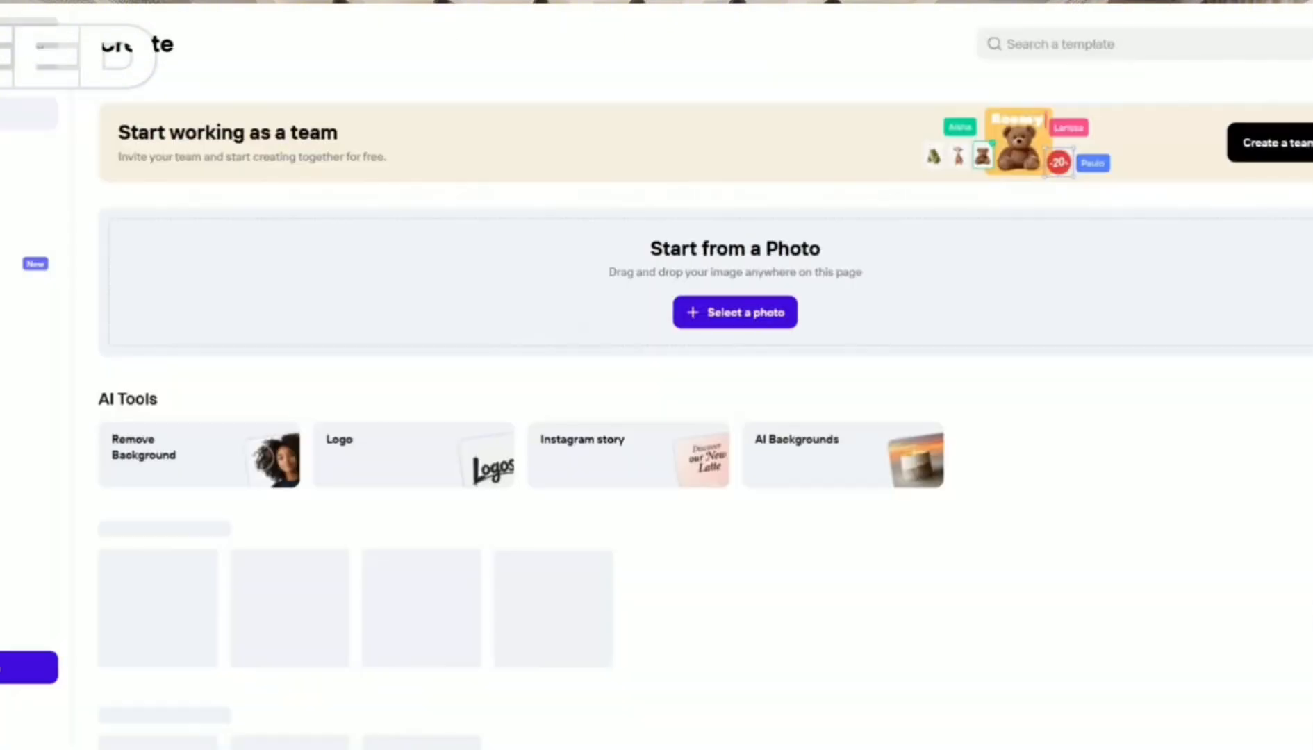
Step: Examine the Create page's recent designs, photo effects, product imagery, marketplace and social network formats, blank canvases and seasonal templates
{"action": "scroll", "coordinate": [501, 478], "scroll_direction": "down", "scroll_amount": 3}
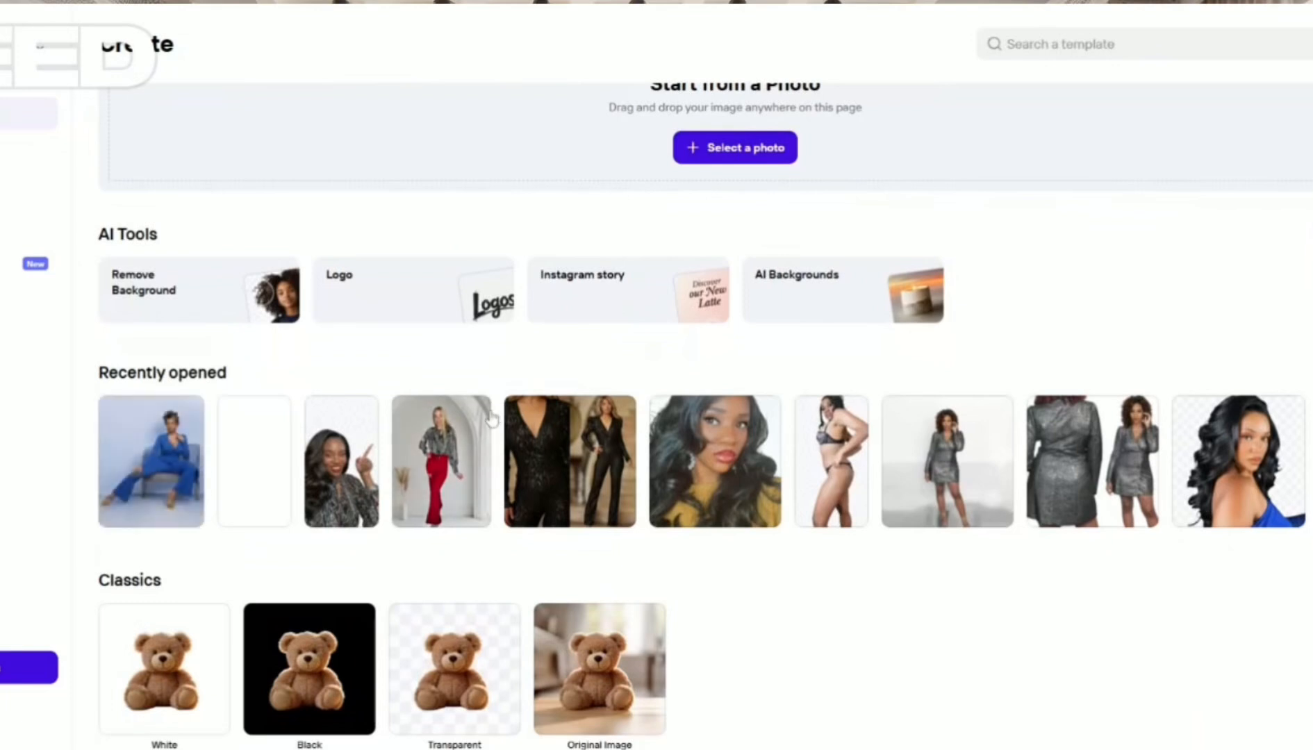
{"action": "scroll", "coordinate": [319, 381], "scroll_direction": "up", "scroll_amount": 3}
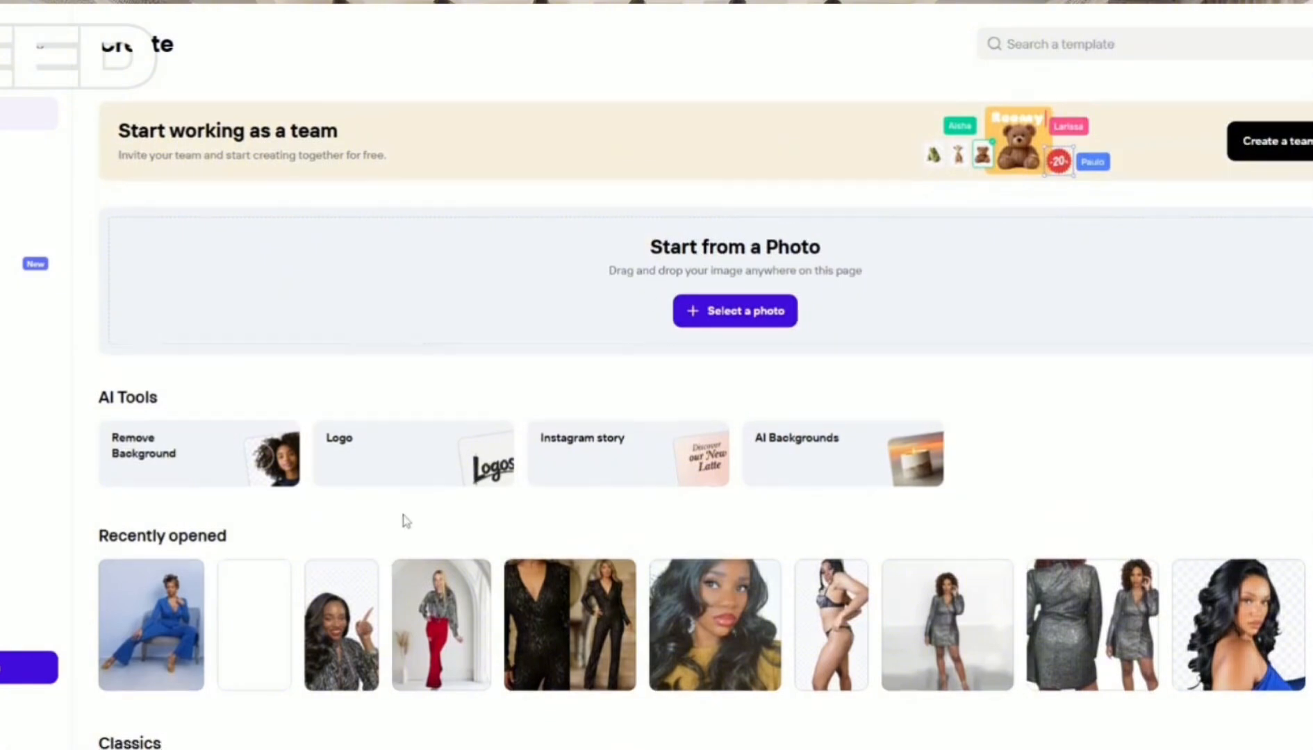
{"action": "scroll", "coordinate": [404, 522], "scroll_direction": "down", "scroll_amount": 4}
{"action": "scroll", "coordinate": [407, 518], "scroll_direction": "up", "scroll_amount": 4}
{"action": "scroll", "coordinate": [406, 521], "scroll_direction": "down", "scroll_amount": 12}
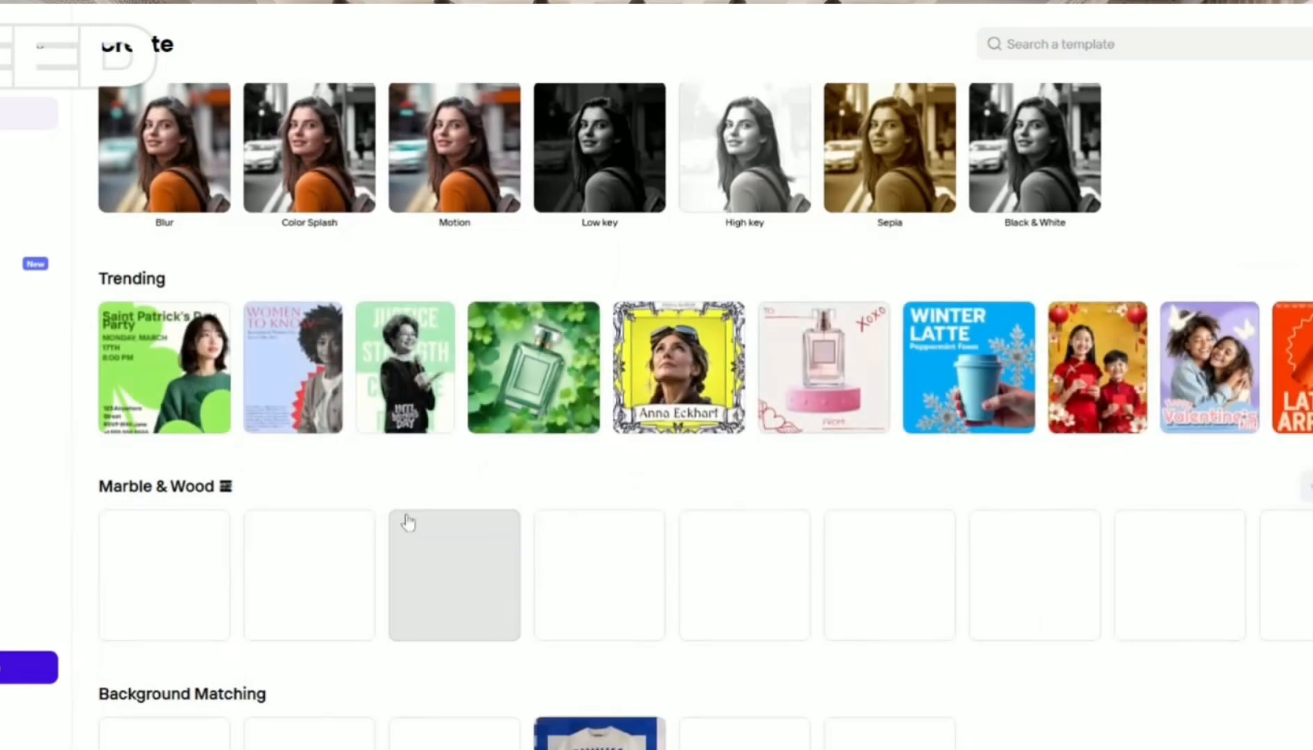
{"action": "scroll", "coordinate": [407, 521], "scroll_direction": "down", "scroll_amount": 3}
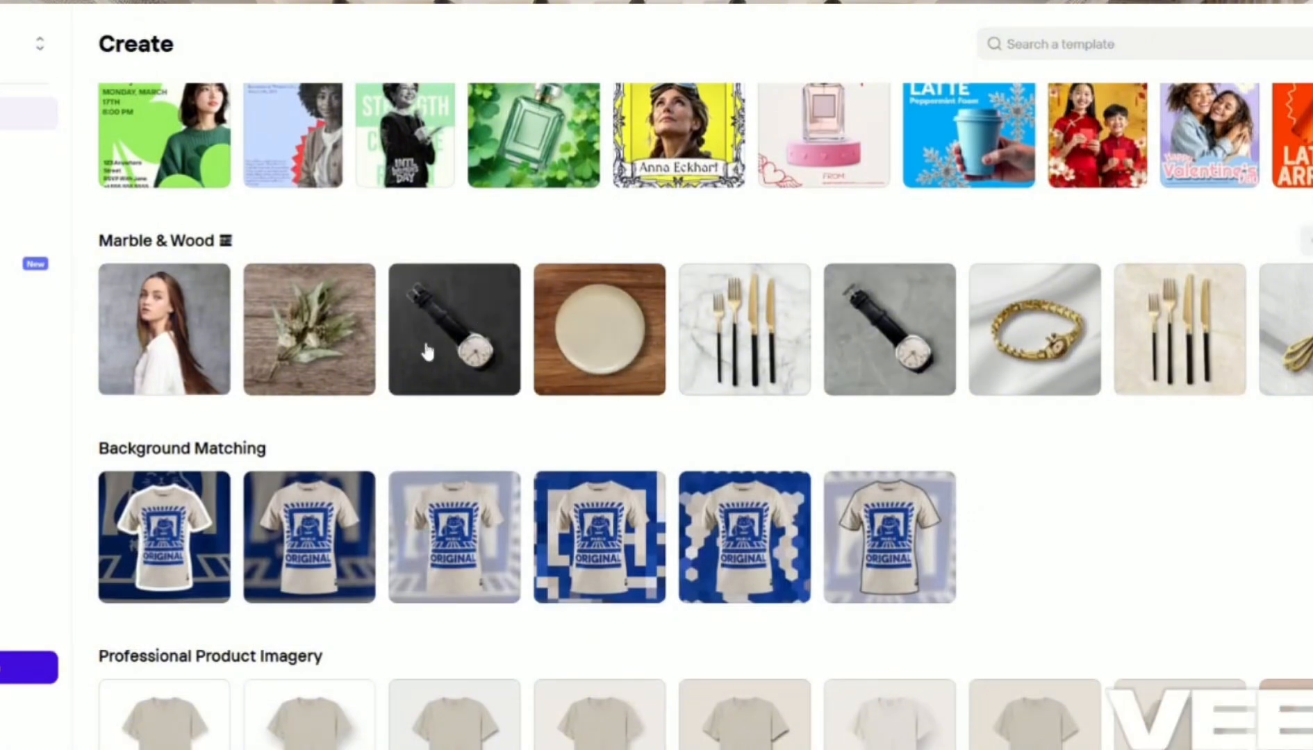
{"action": "scroll", "coordinate": [979, 376], "scroll_direction": "down", "scroll_amount": 5}
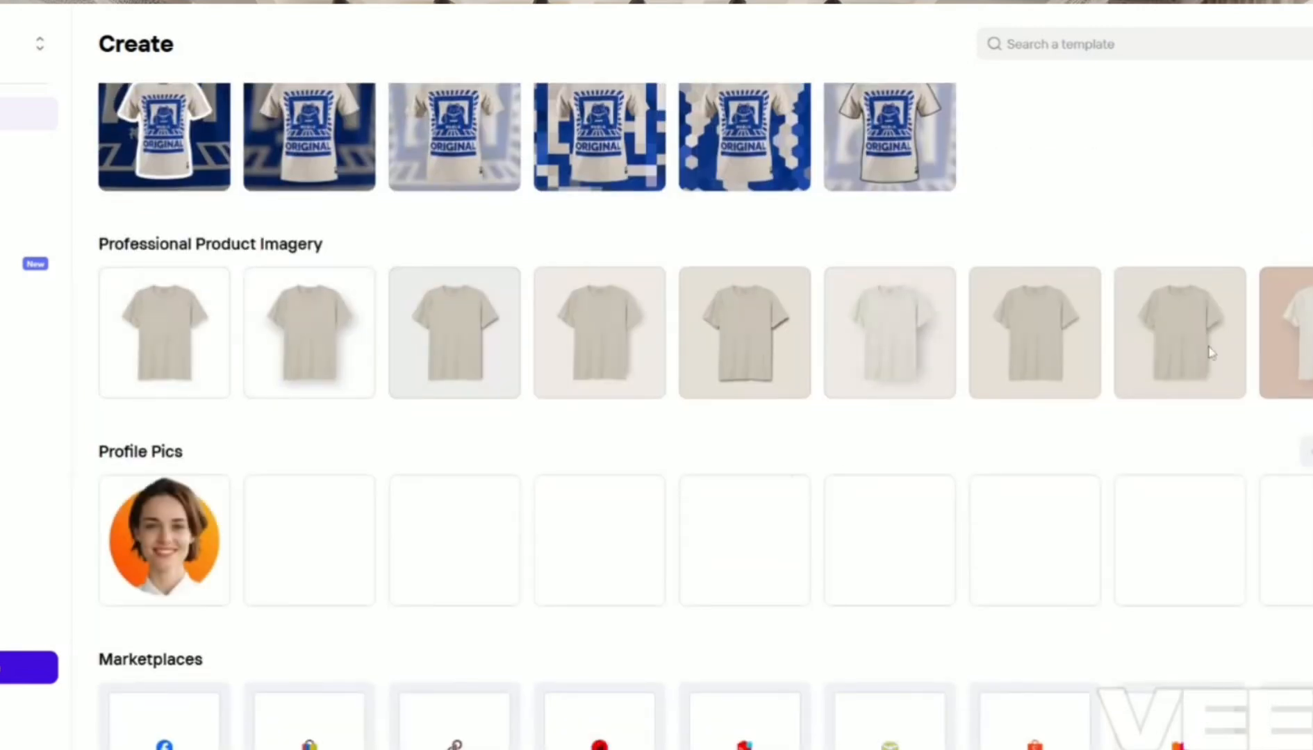
{"action": "scroll", "coordinate": [332, 414], "scroll_direction": "down", "scroll_amount": 5}
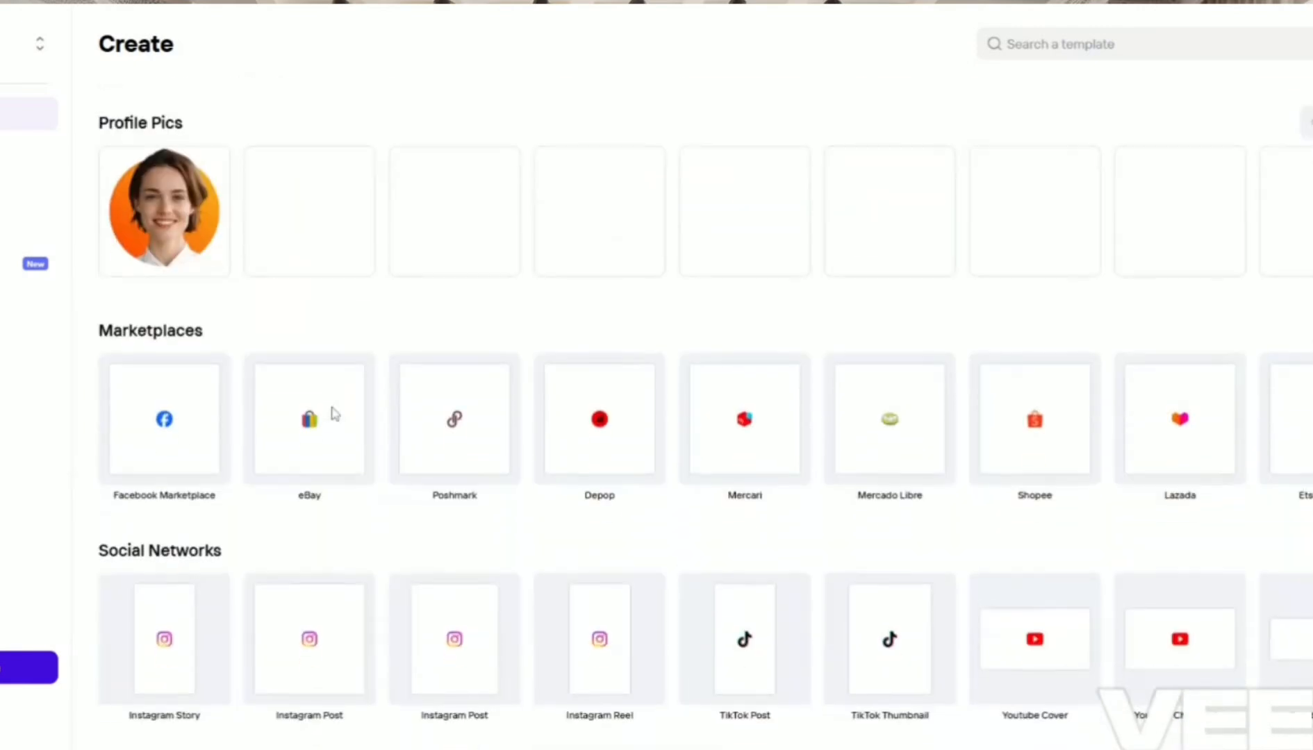
{"action": "scroll", "coordinate": [633, 404], "scroll_direction": "down", "scroll_amount": 4}
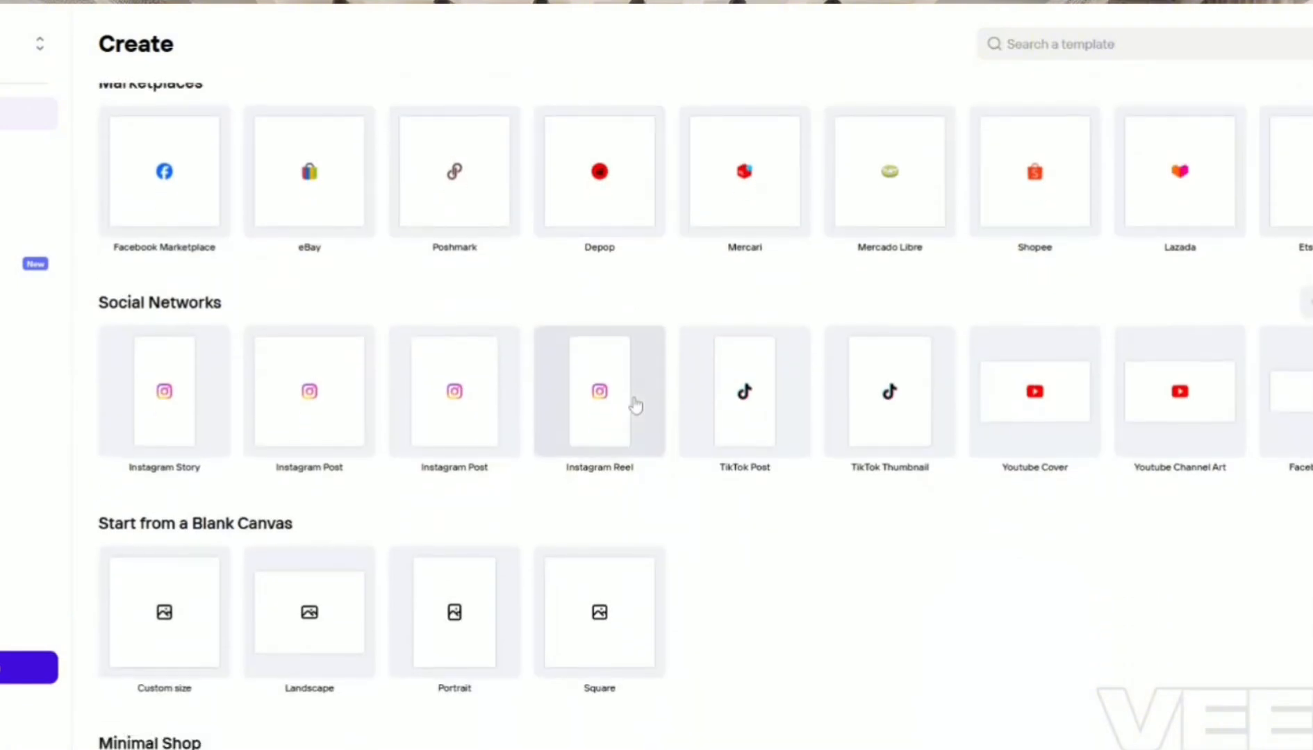
{"action": "scroll", "coordinate": [635, 405], "scroll_direction": "down", "scroll_amount": 10}
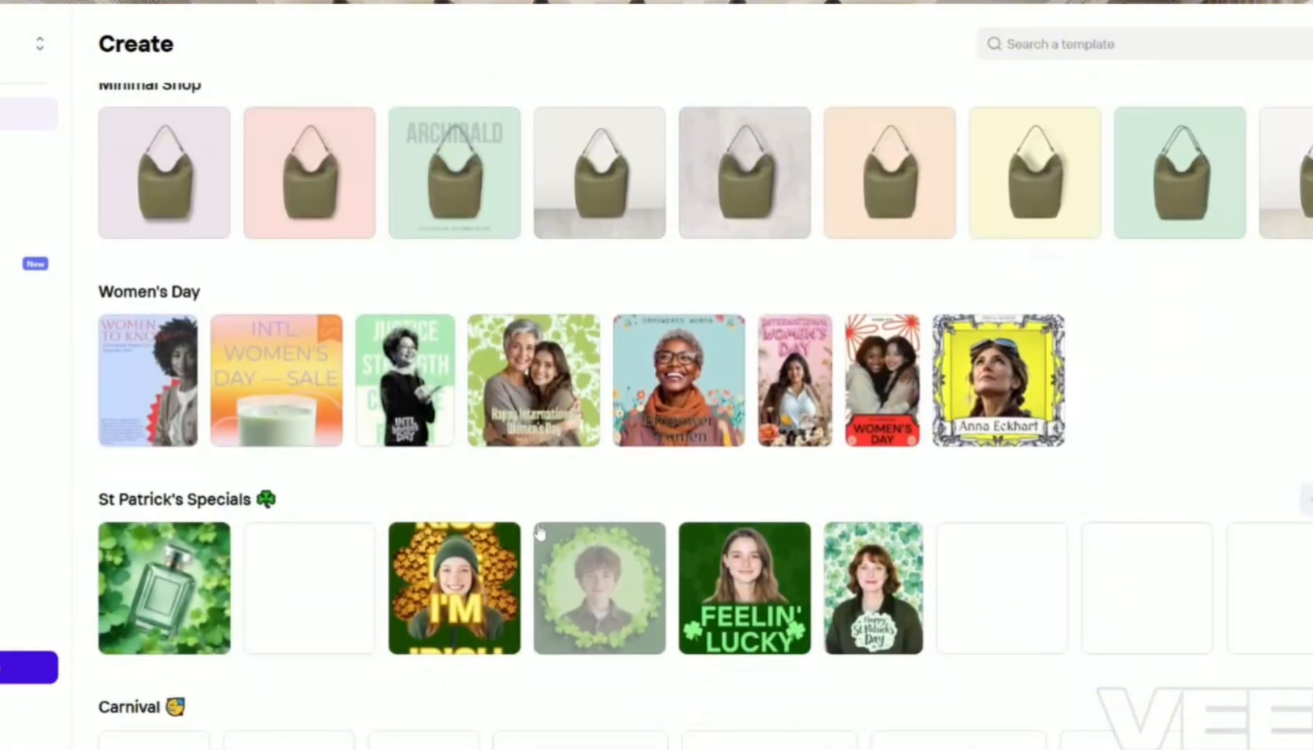
{"action": "scroll", "coordinate": [532, 532], "scroll_direction": "up", "scroll_amount": 4}
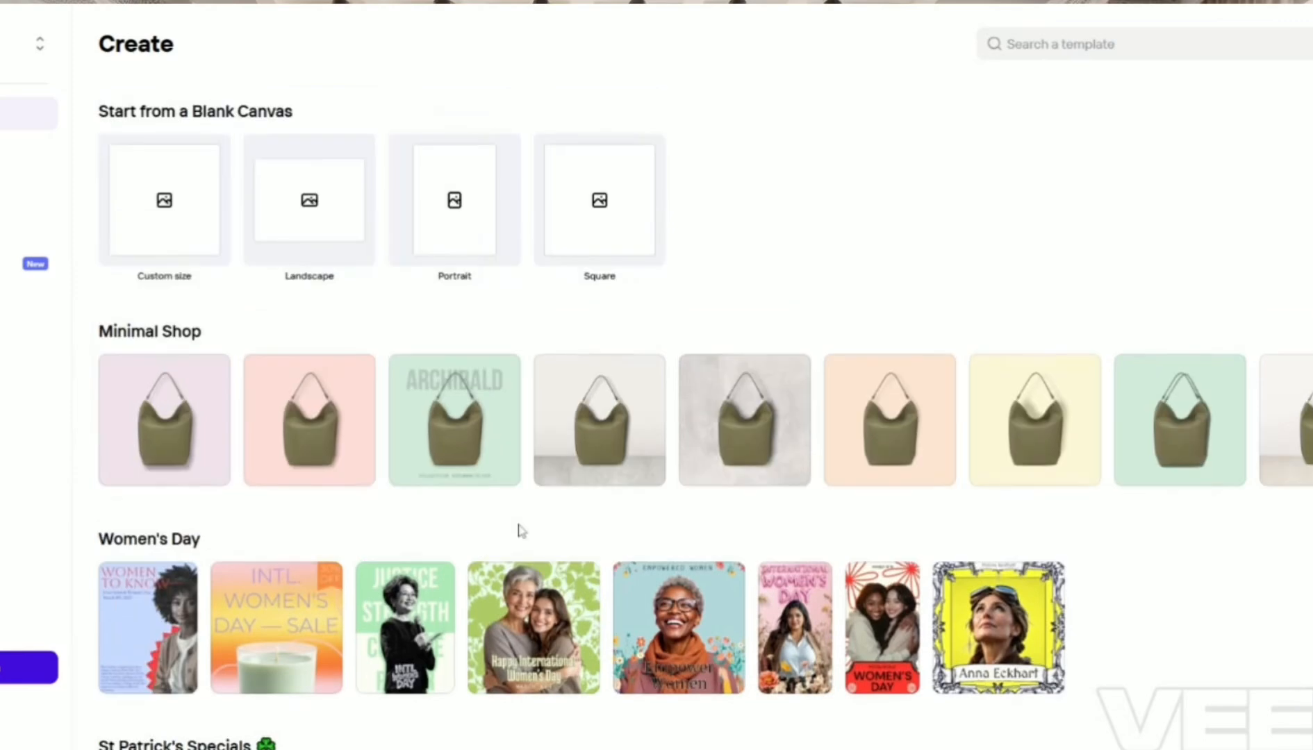
{"action": "scroll", "coordinate": [521, 532], "scroll_direction": "up", "scroll_amount": 9}
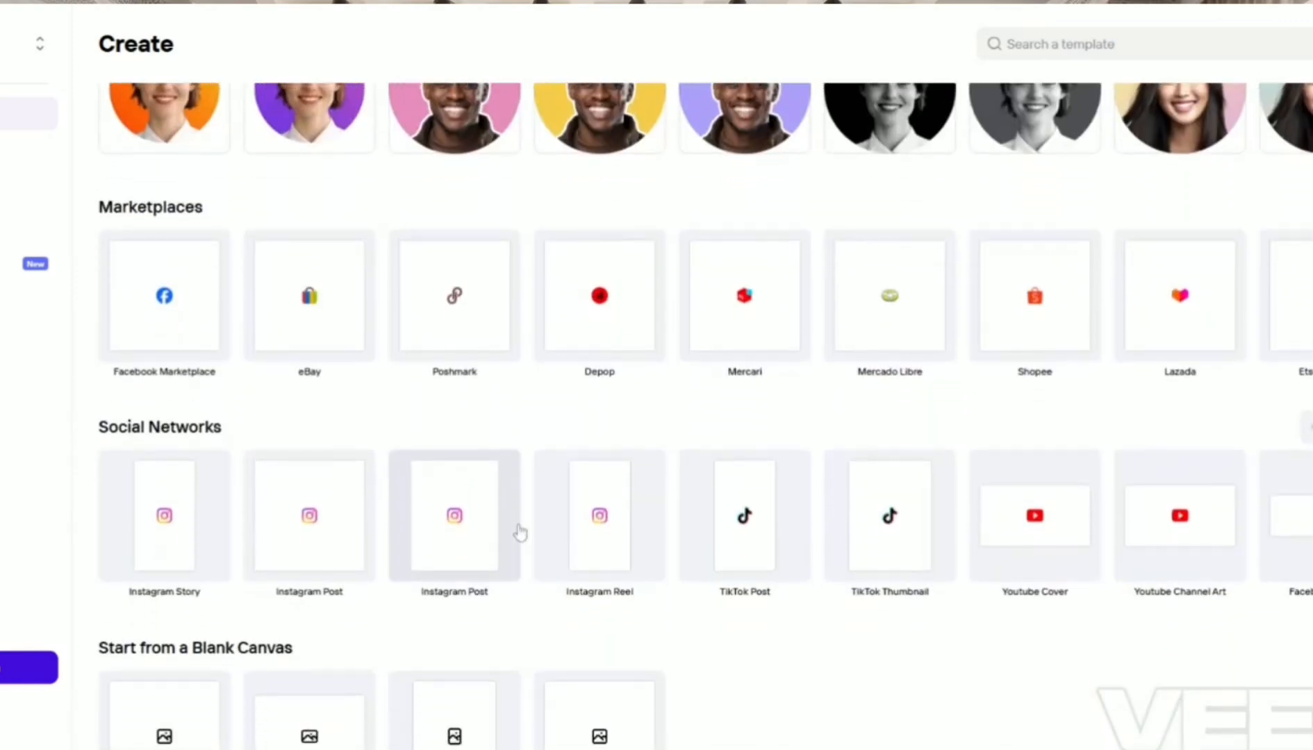
{"action": "scroll", "coordinate": [520, 533], "scroll_direction": "down", "scroll_amount": 10}
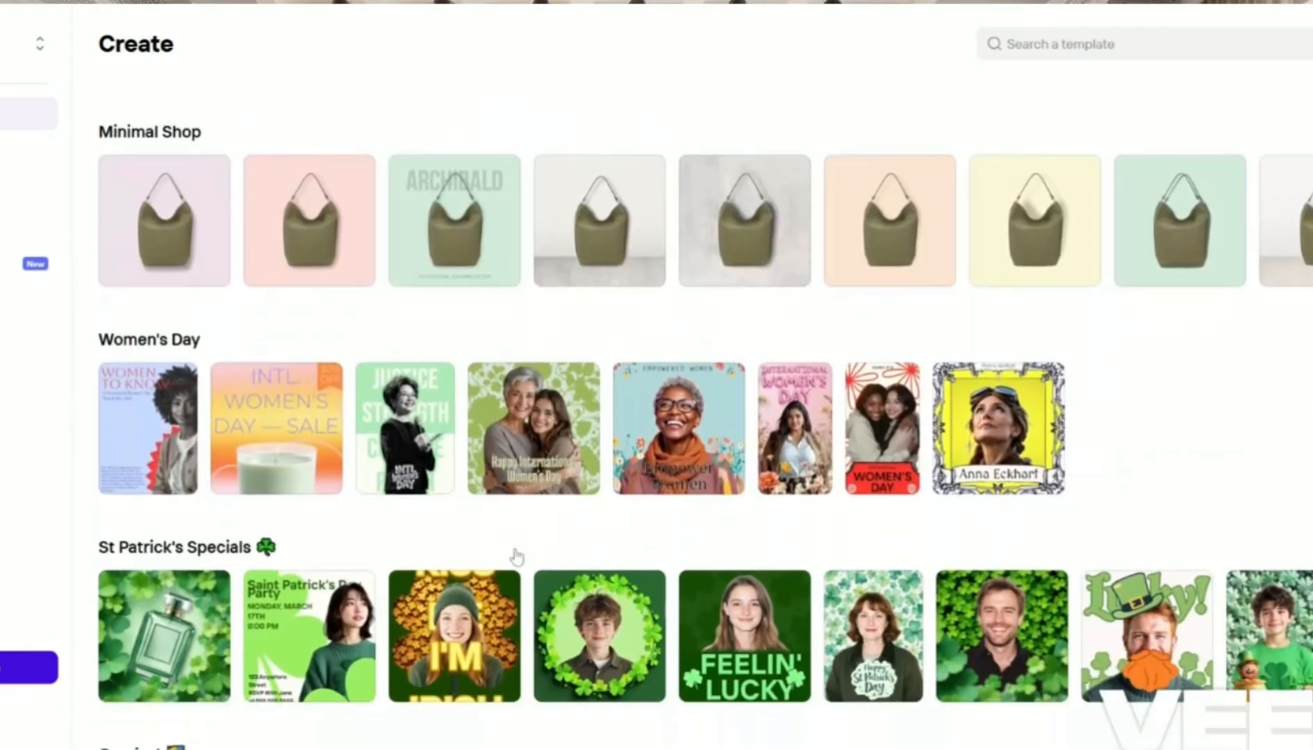
Step: Examine the themed template collections from Simple Fashion and Nature through Shopify, Logos, Reviews and Shoes to Children's Products and Sports
{"action": "scroll", "coordinate": [516, 556], "scroll_direction": "down", "scroll_amount": 13}
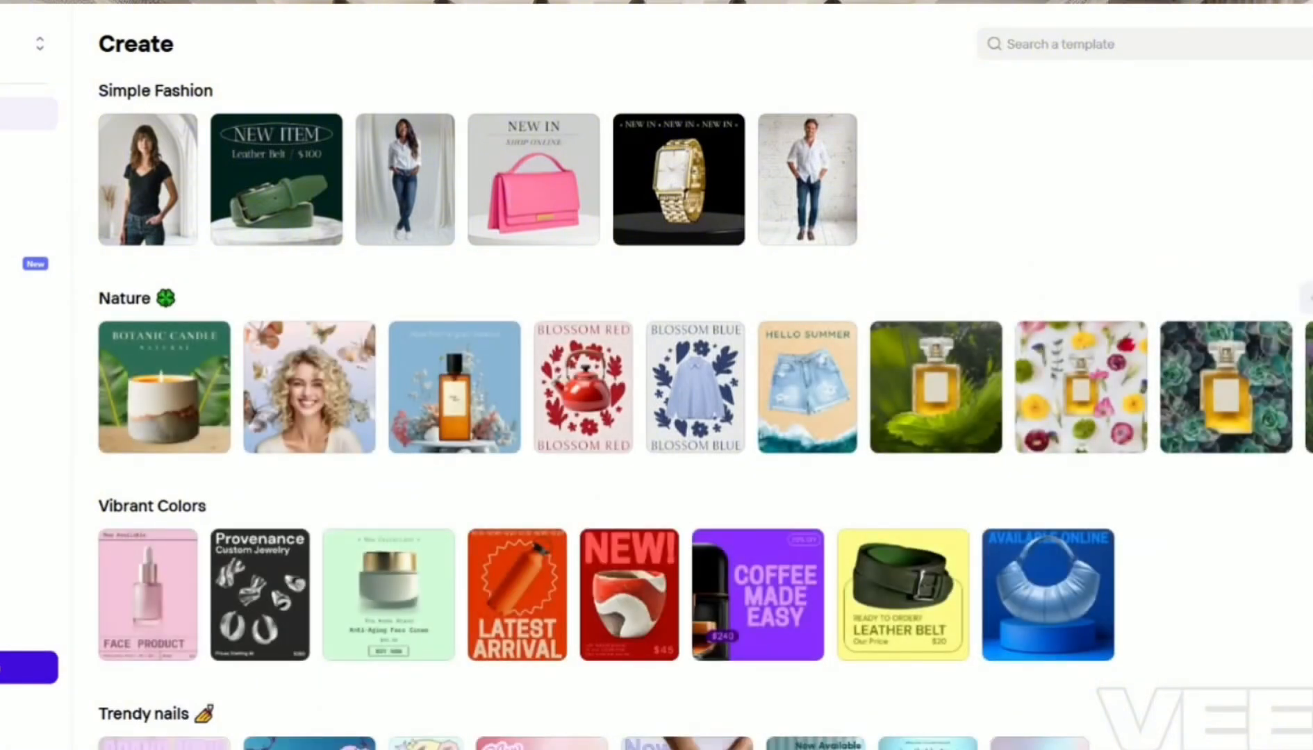
{"action": "scroll", "coordinate": [515, 555], "scroll_direction": "down", "scroll_amount": 5}
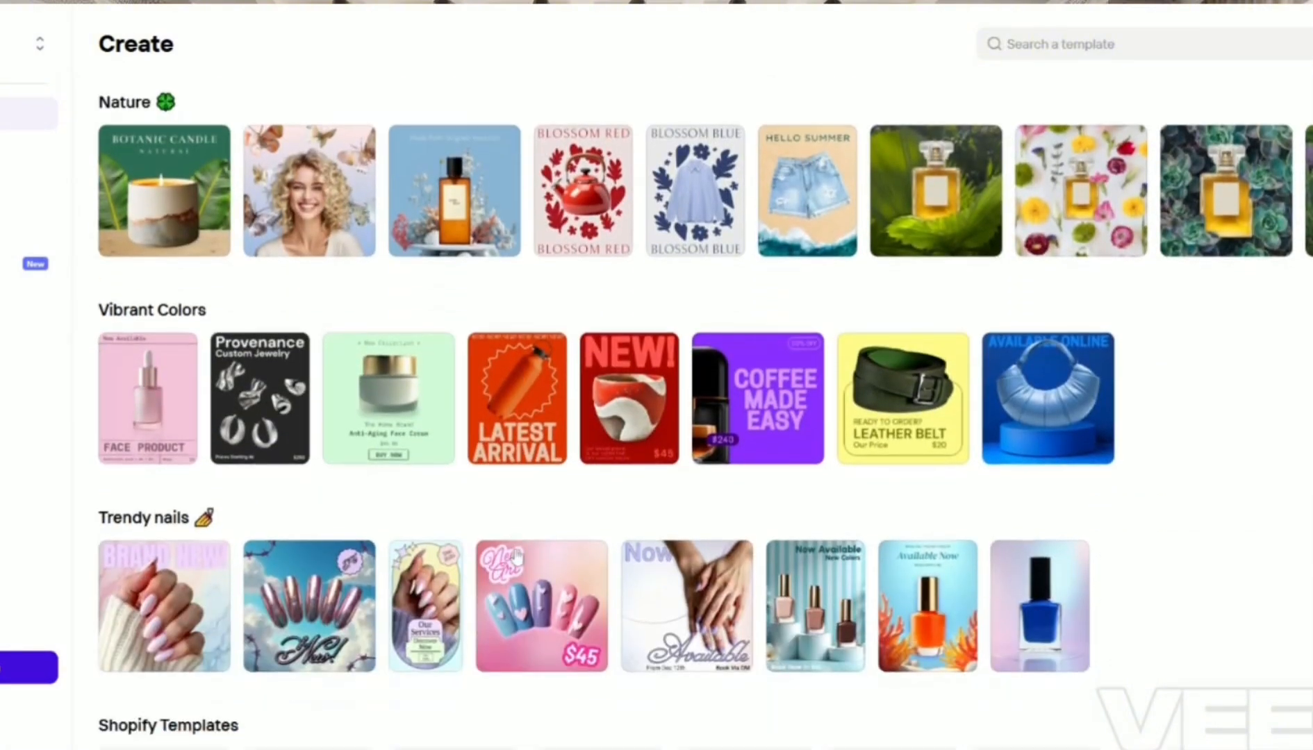
{"action": "scroll", "coordinate": [515, 554], "scroll_direction": "down", "scroll_amount": 5}
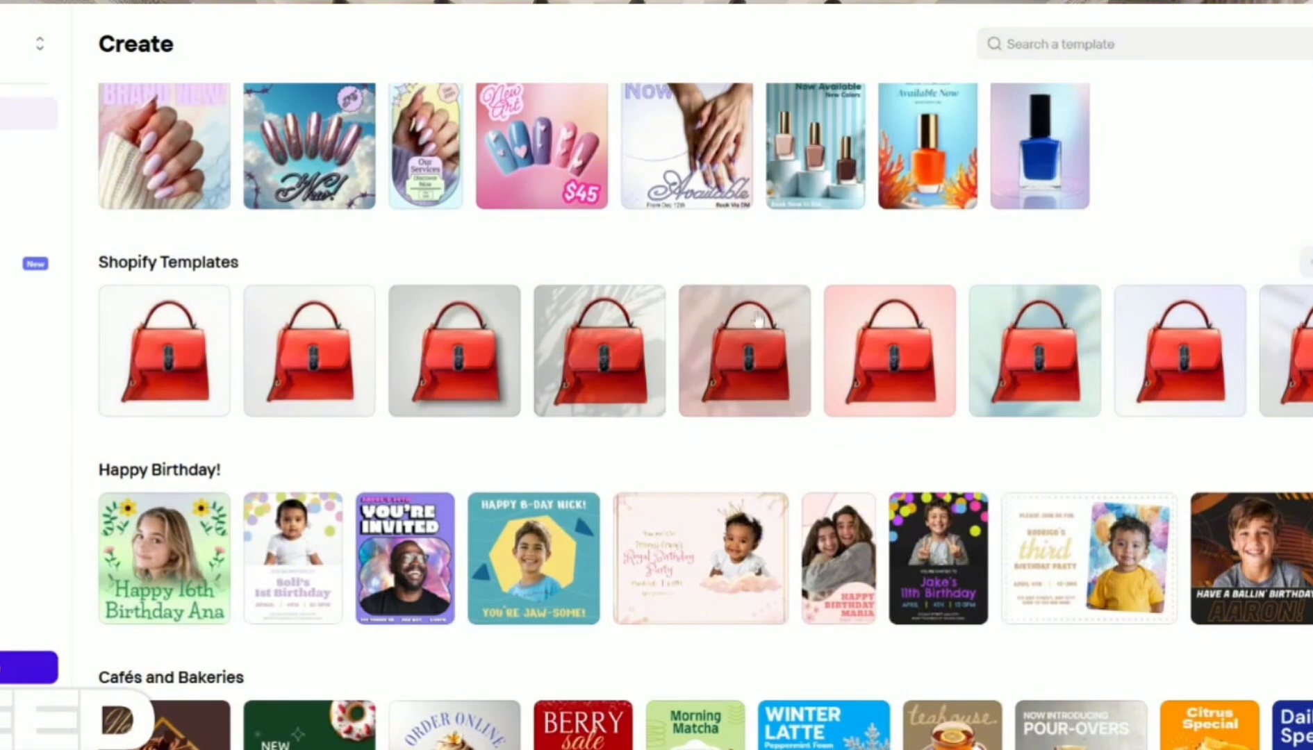
{"action": "scroll", "coordinate": [735, 493], "scroll_direction": "down", "scroll_amount": 5}
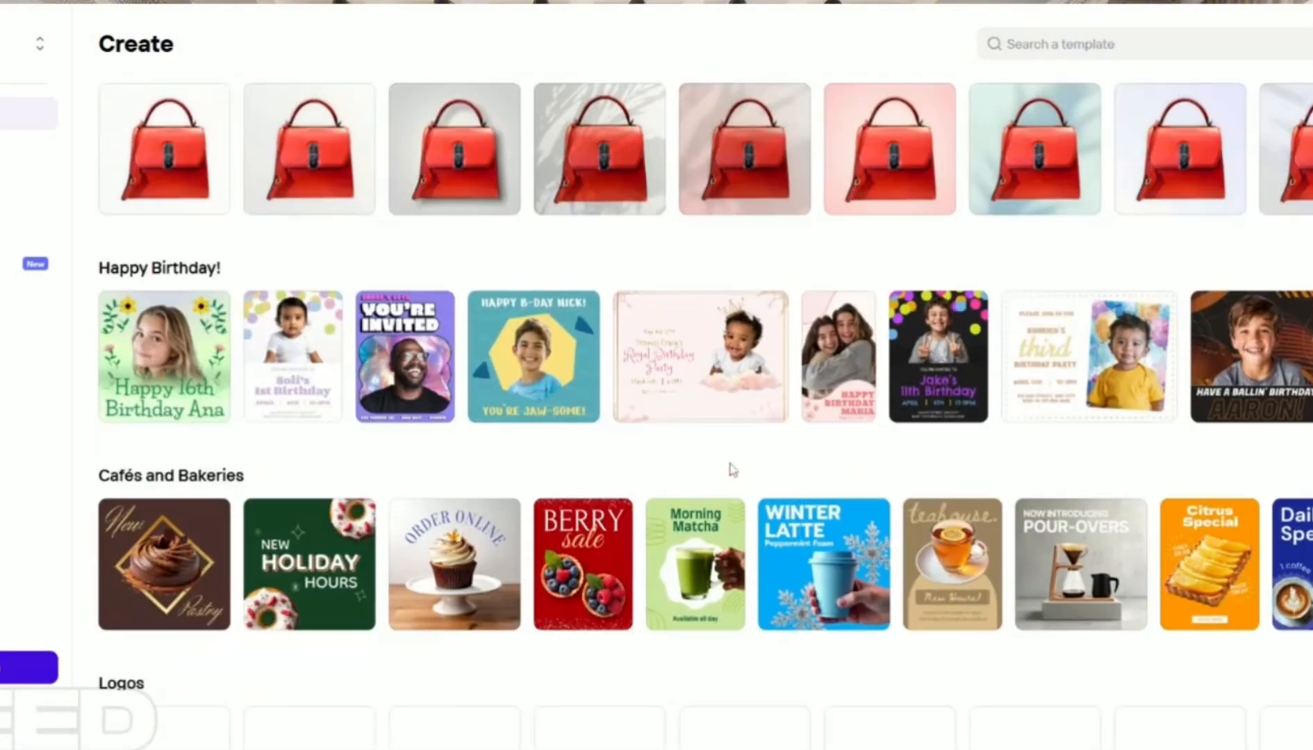
{"action": "scroll", "coordinate": [731, 472], "scroll_direction": "down", "scroll_amount": 2}
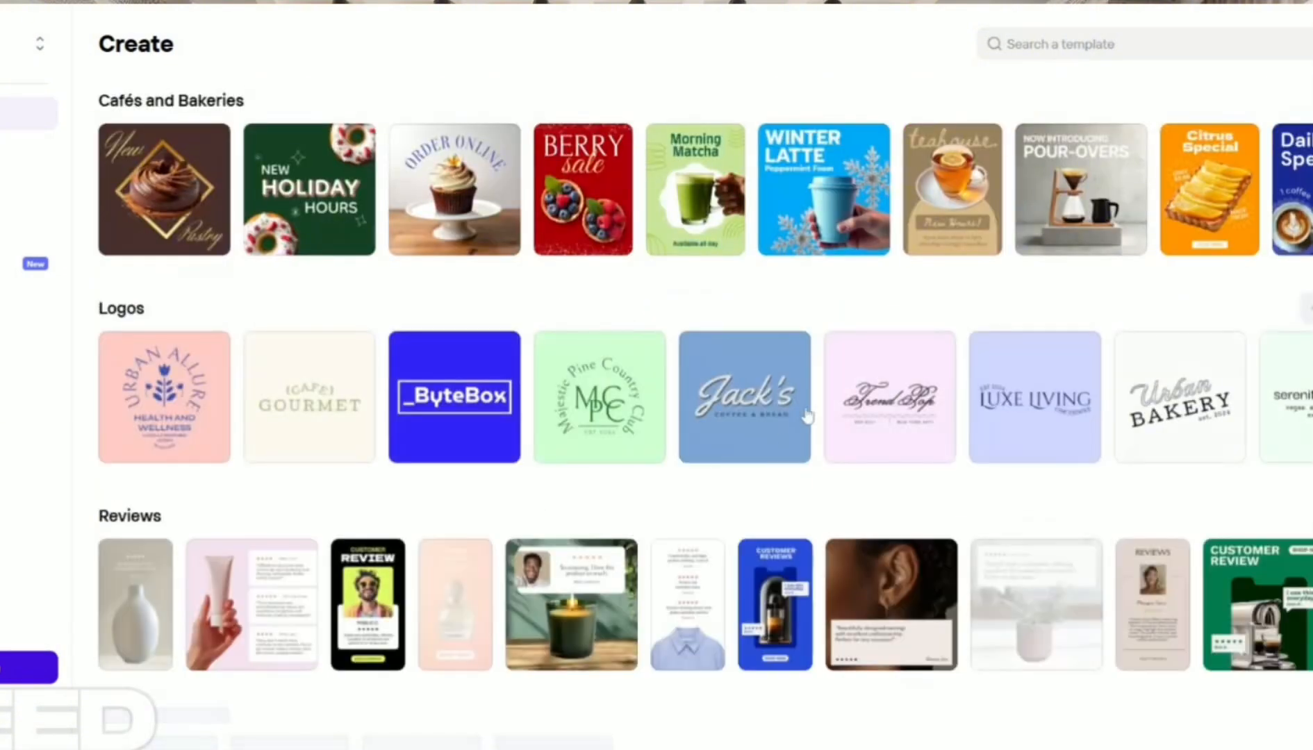
{"action": "scroll", "coordinate": [837, 678], "scroll_direction": "down", "scroll_amount": 5}
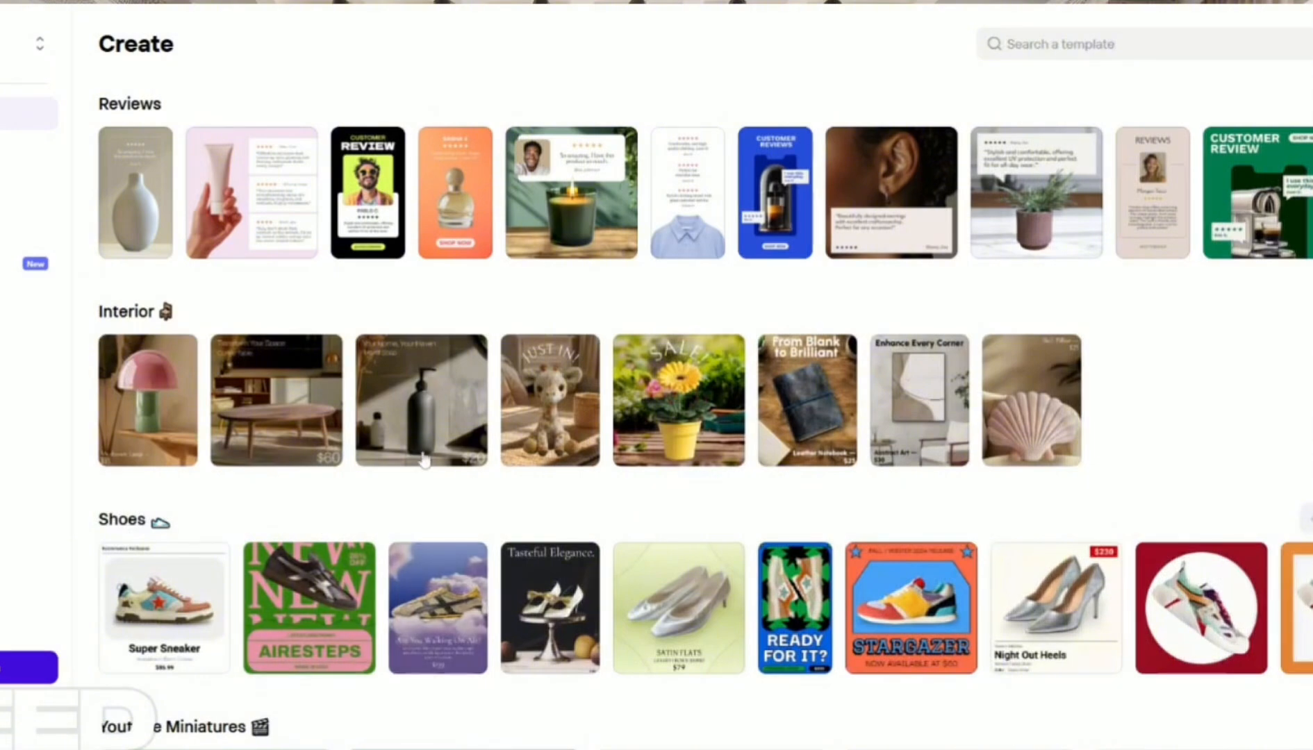
{"action": "scroll", "coordinate": [782, 486], "scroll_direction": "down", "scroll_amount": 4}
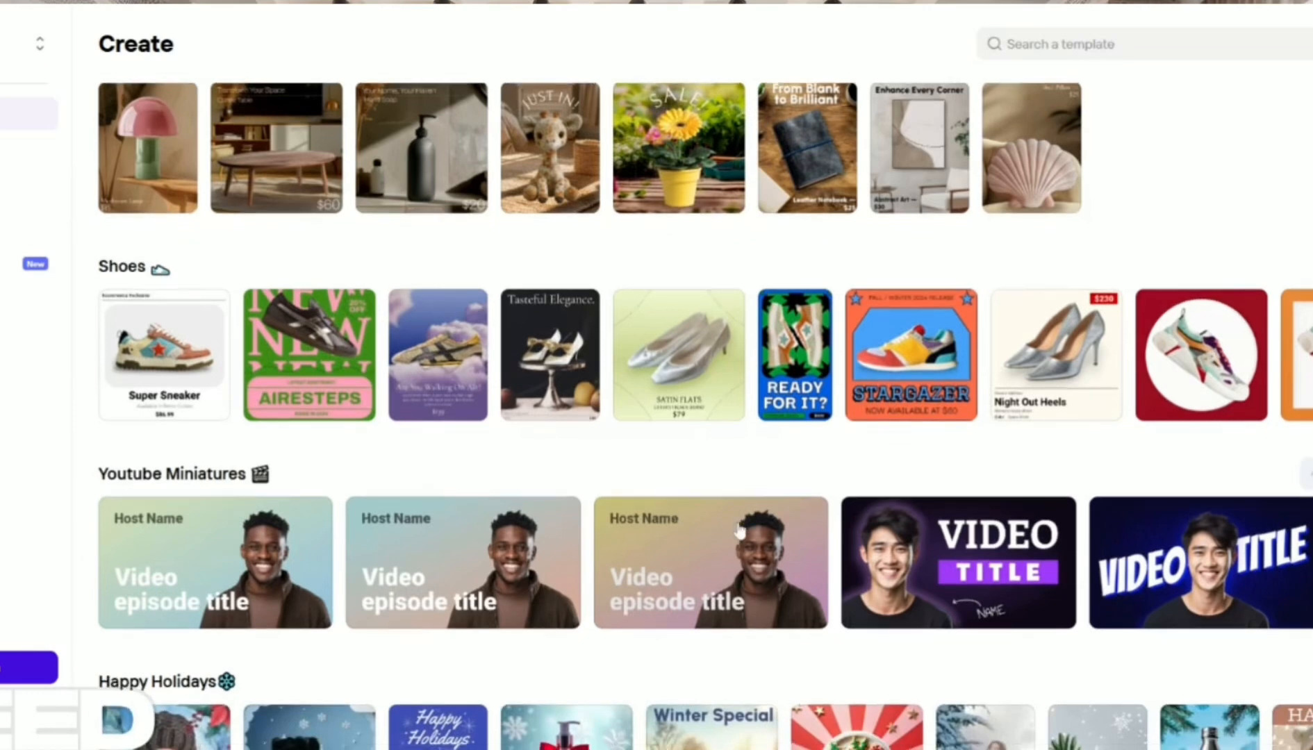
{"action": "scroll", "coordinate": [448, 343], "scroll_direction": "down", "scroll_amount": 4}
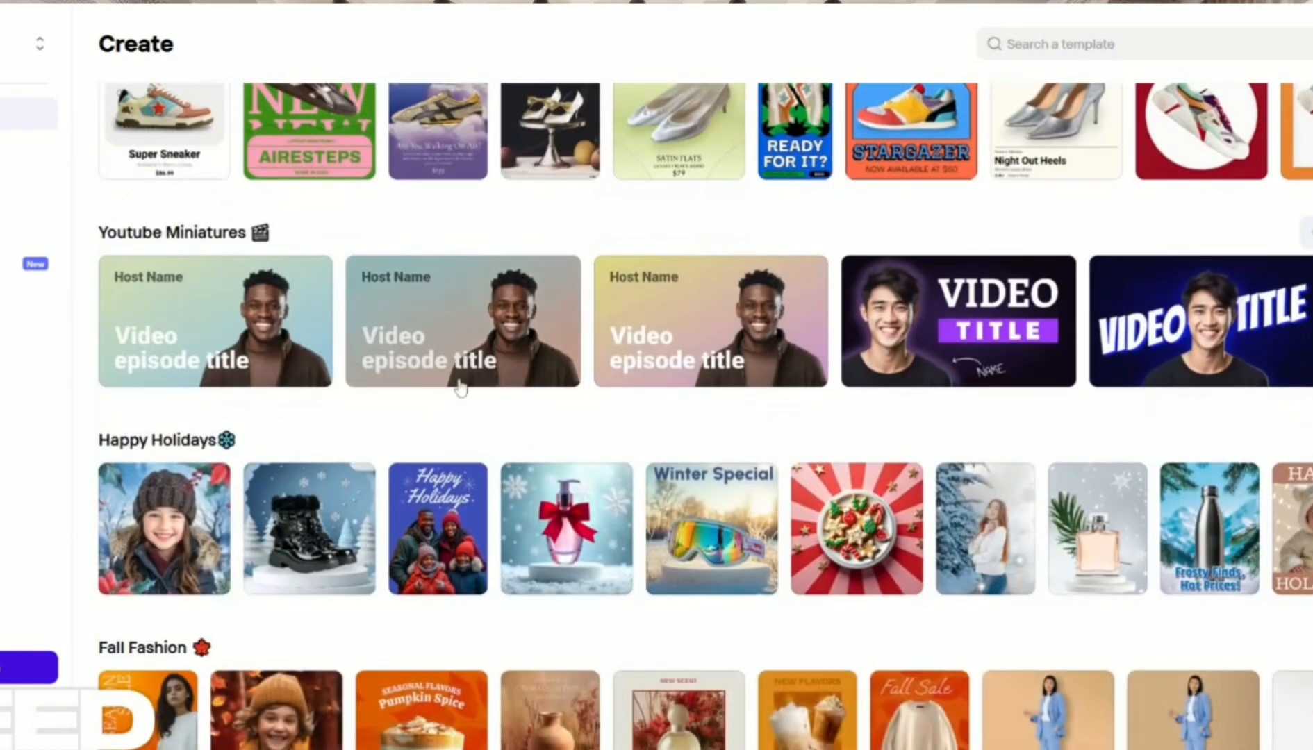
{"action": "scroll", "coordinate": [706, 442], "scroll_direction": "down", "scroll_amount": 1}
{"action": "scroll", "coordinate": [706, 442], "scroll_direction": "down", "scroll_amount": 8}
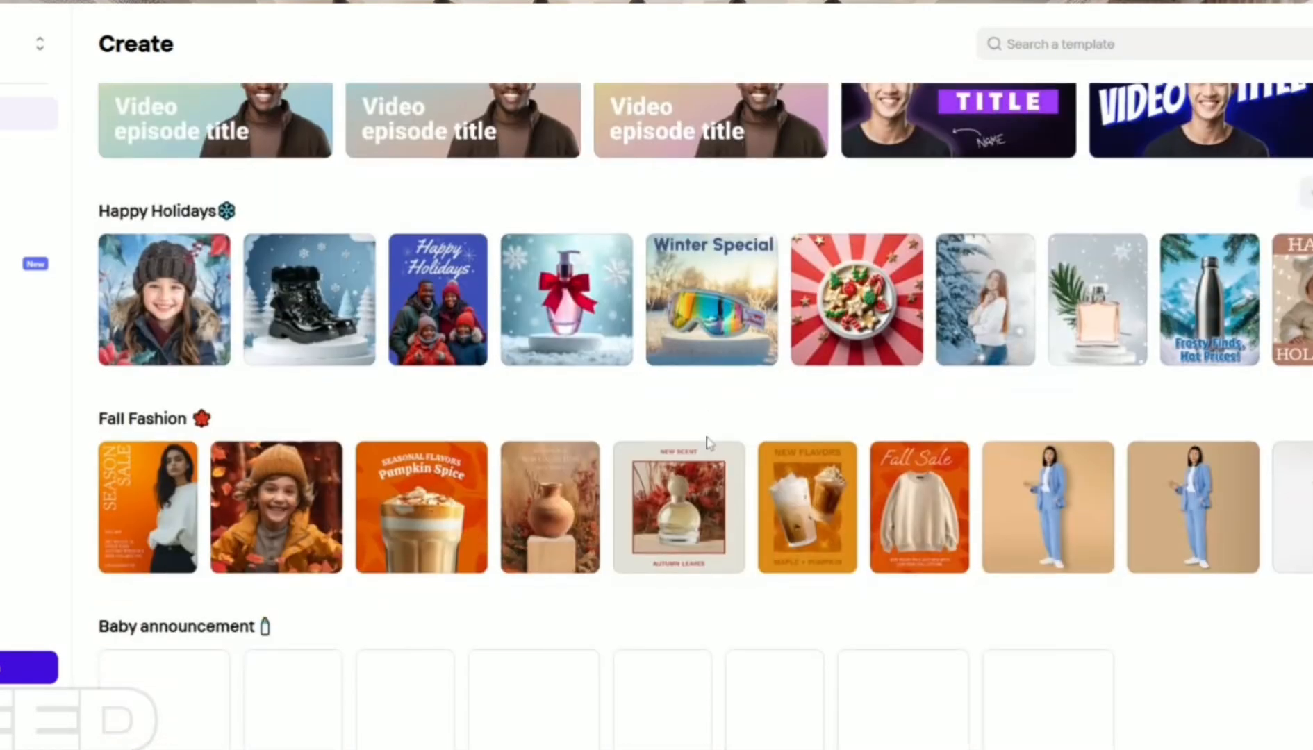
{"action": "scroll", "coordinate": [706, 453], "scroll_direction": "down", "scroll_amount": 4}
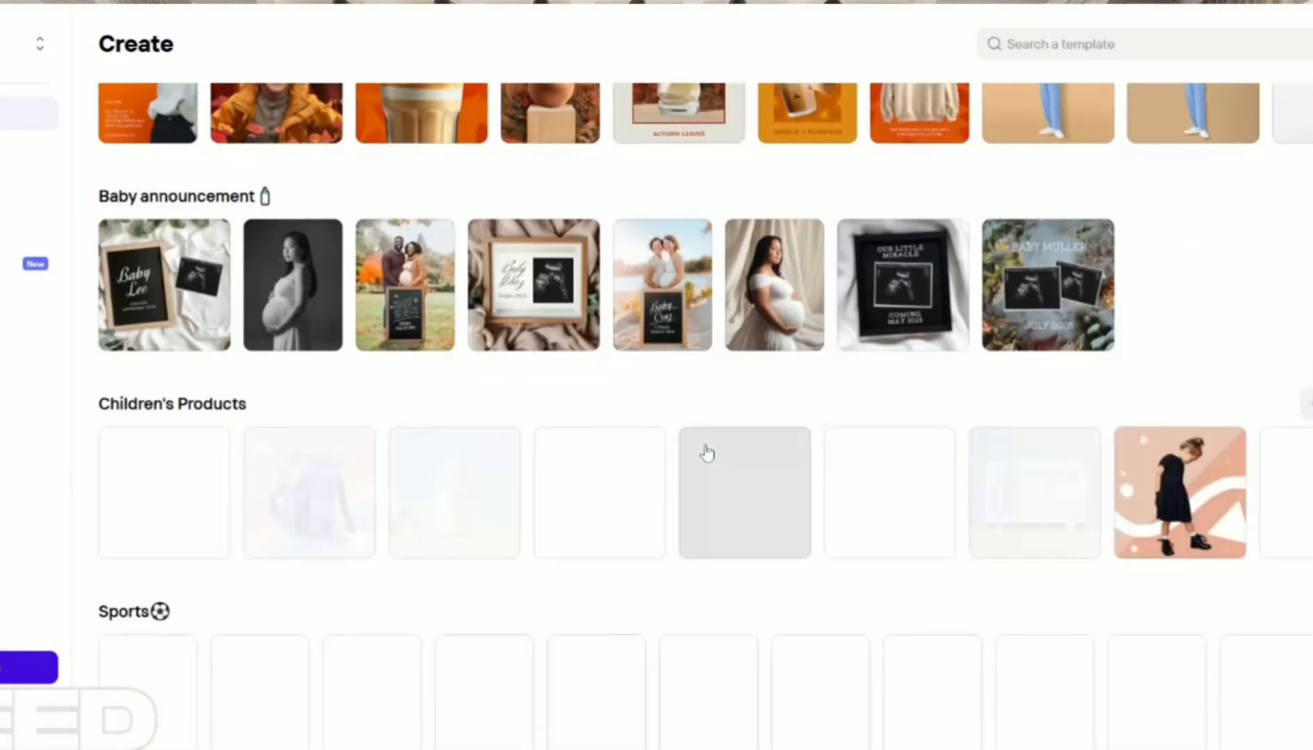
{"action": "scroll", "coordinate": [707, 455], "scroll_direction": "down", "scroll_amount": 6}
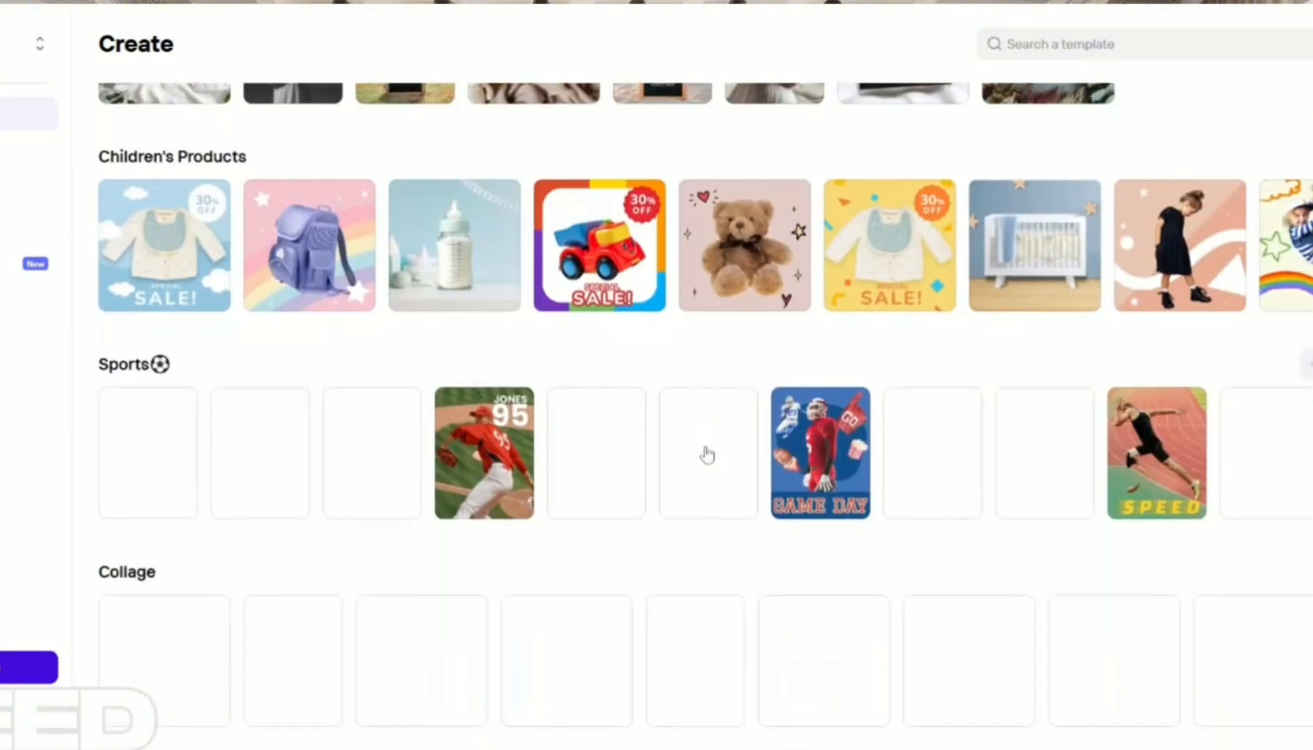
Step: Go back to the Simple Fashion collection and open the black "NEW IN" template with the gold watch
{"action": "scroll", "coordinate": [707, 420], "scroll_direction": "up", "scroll_amount": 5}
{"action": "scroll", "coordinate": [706, 420], "scroll_direction": "up", "scroll_amount": 20}
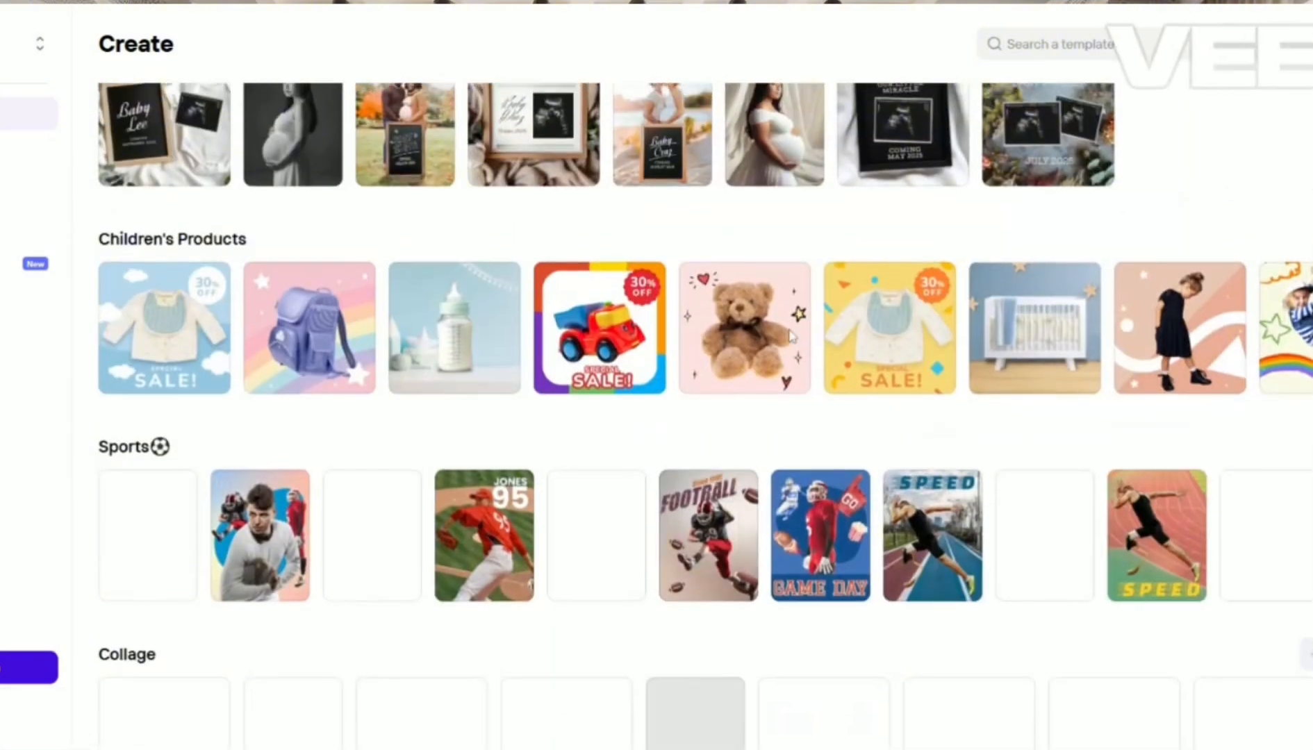
{"action": "scroll", "coordinate": [382, 187], "scroll_direction": "up", "scroll_amount": 19}
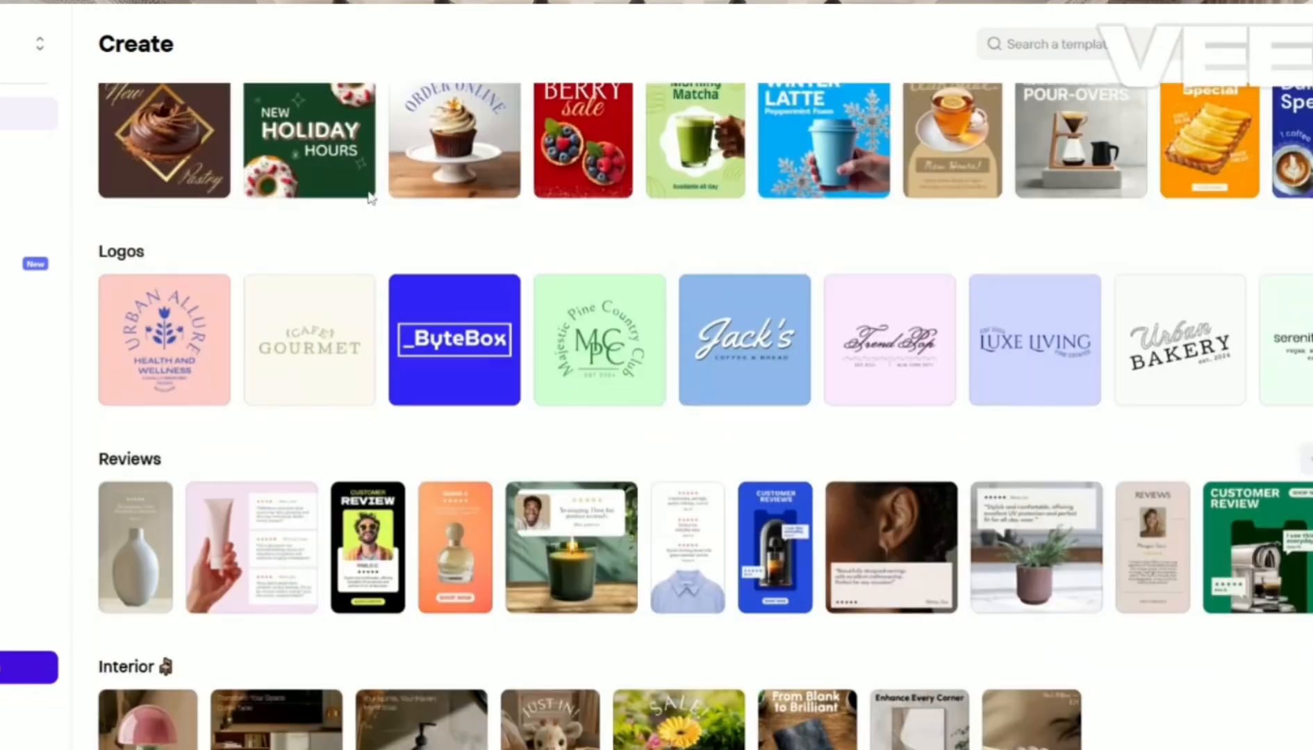
{"action": "scroll", "coordinate": [393, 184], "scroll_direction": "up", "scroll_amount": 5}
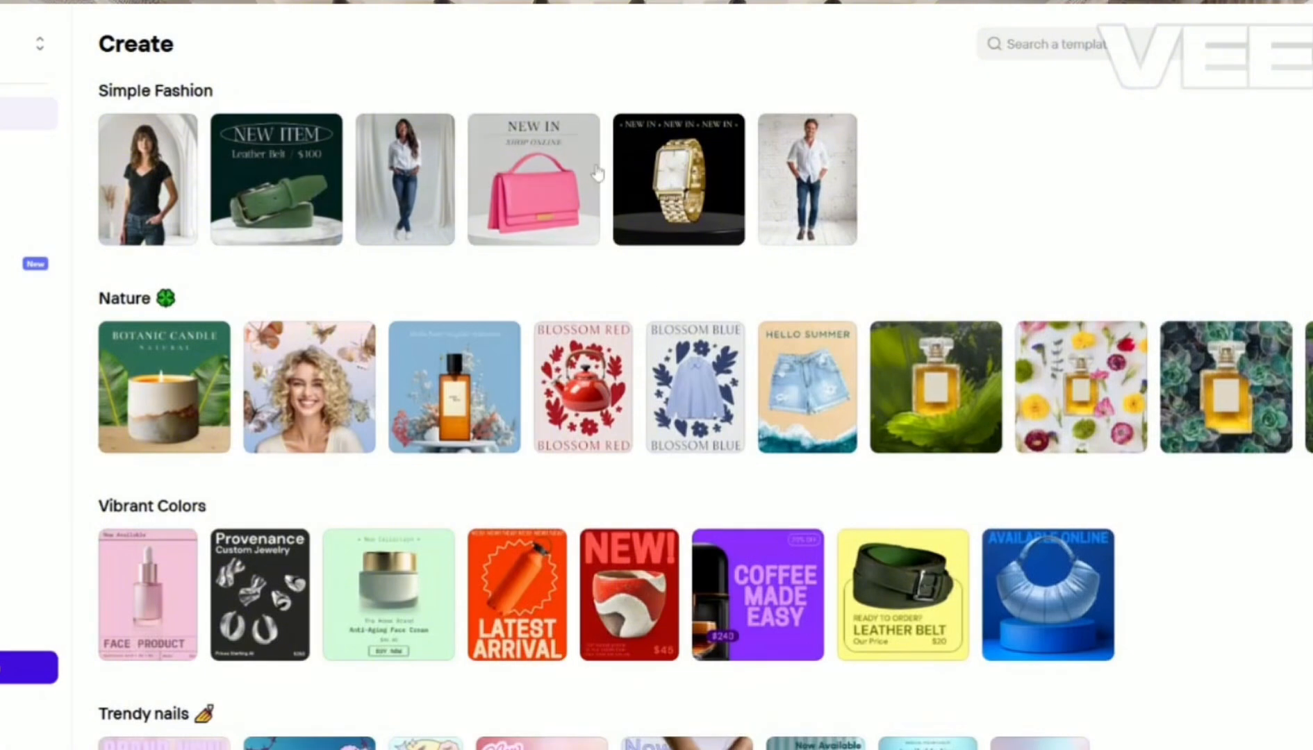
{"action": "left_click", "coordinate": [686, 189]}
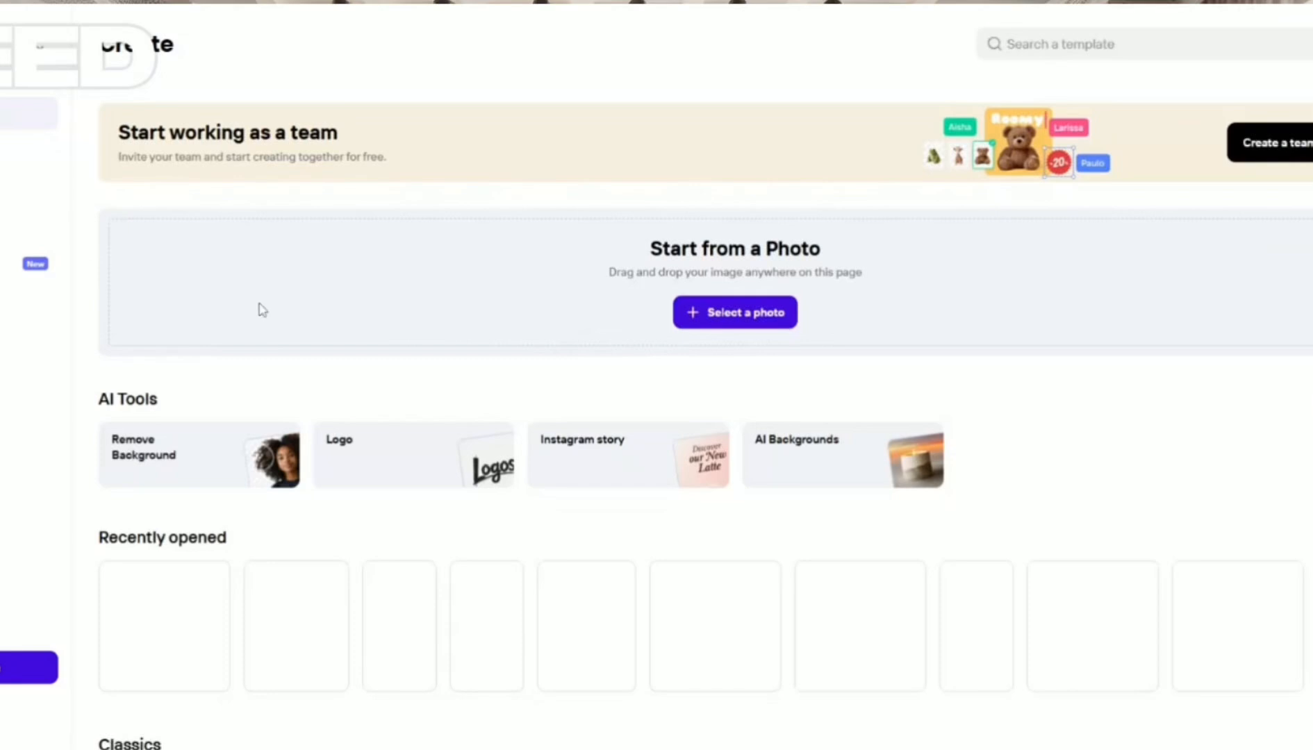
Step: Examine the Create page's Photo Editing Classics, Trending and Marble & Wood templates, plus the recently opened designs and Classics
{"action": "scroll", "coordinate": [300, 278], "scroll_direction": "down", "scroll_amount": 10}
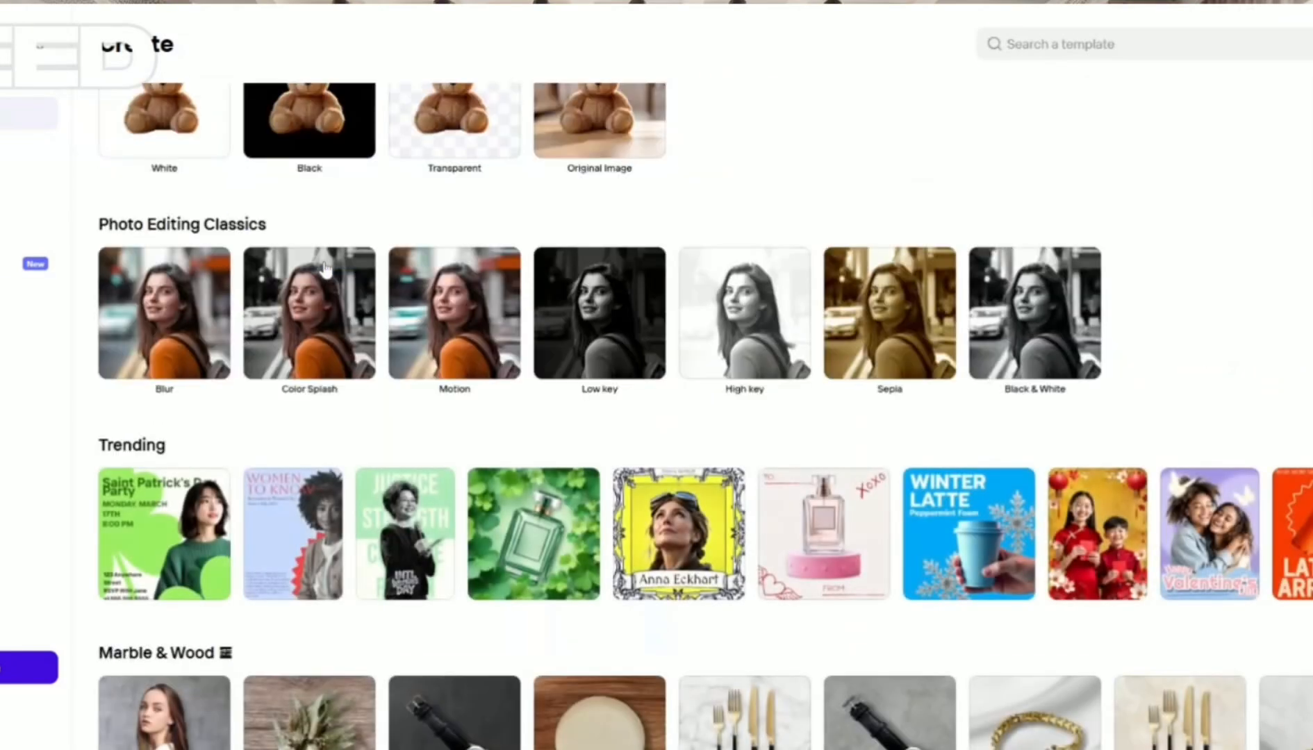
{"action": "scroll", "coordinate": [325, 270], "scroll_direction": "down", "scroll_amount": 3}
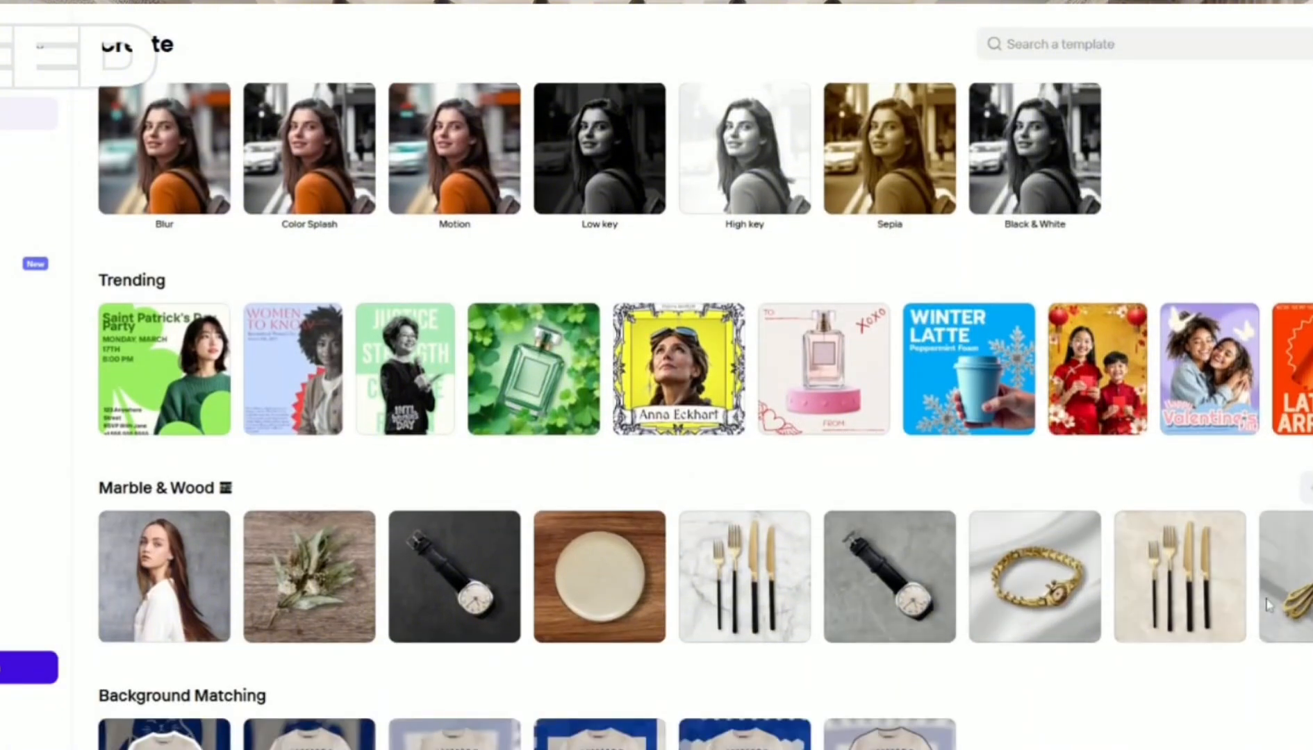
{"action": "scroll", "coordinate": [356, 584], "scroll_direction": "up", "scroll_amount": 3}
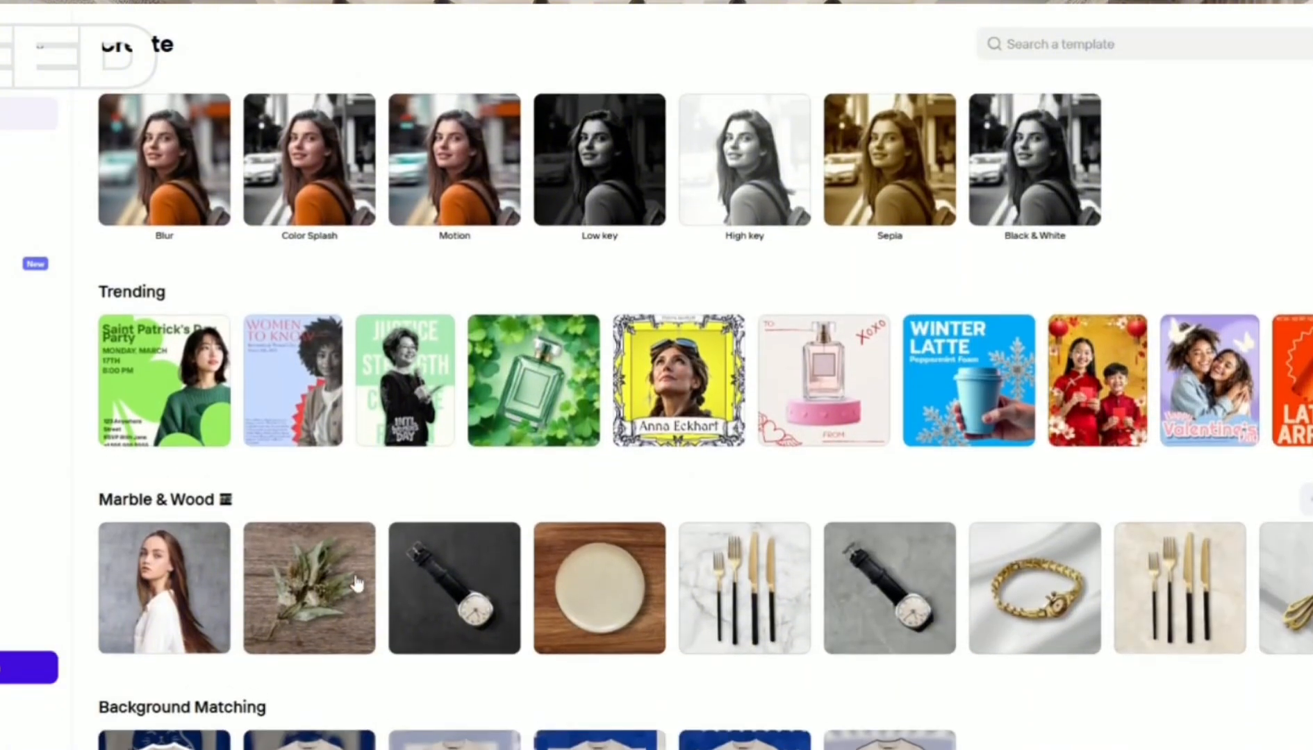
{"action": "scroll", "coordinate": [356, 584], "scroll_direction": "up", "scroll_amount": 5}
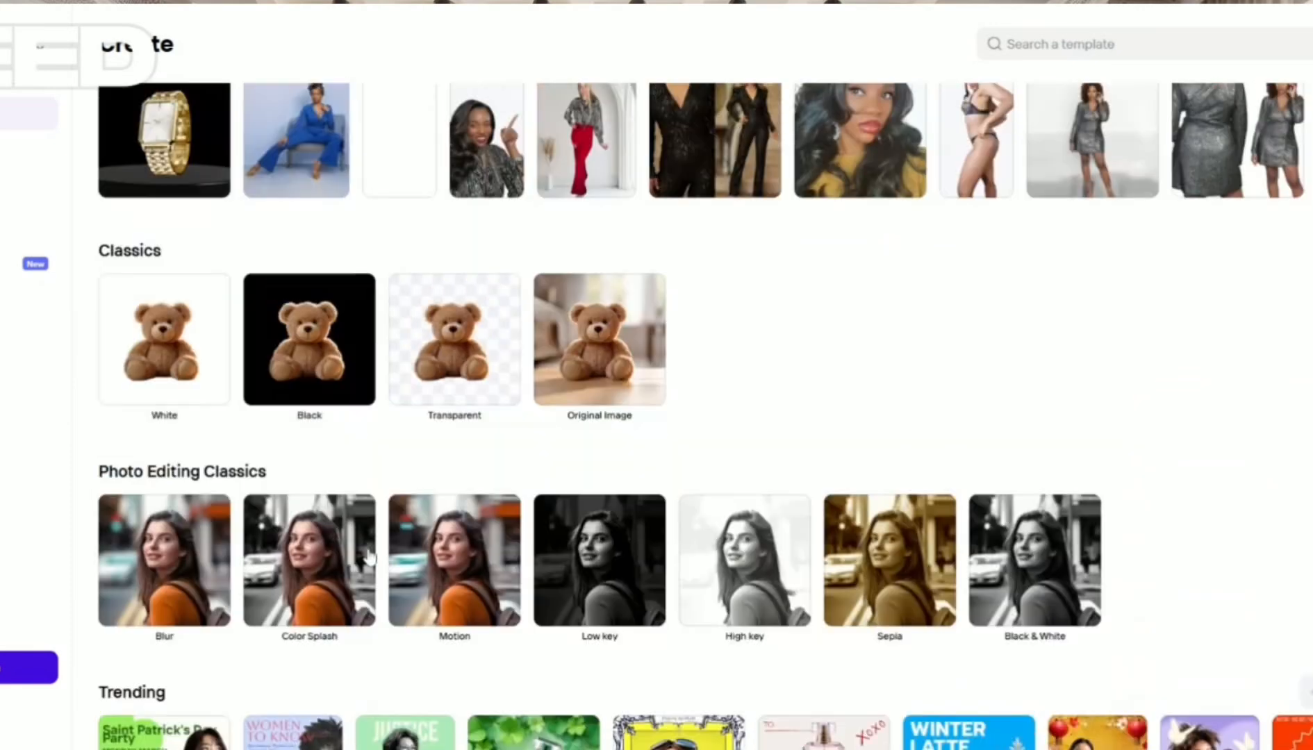
{"action": "scroll", "coordinate": [378, 549], "scroll_direction": "up", "scroll_amount": 6}
{"action": "scroll", "coordinate": [598, 441], "scroll_direction": "down", "scroll_amount": 3}
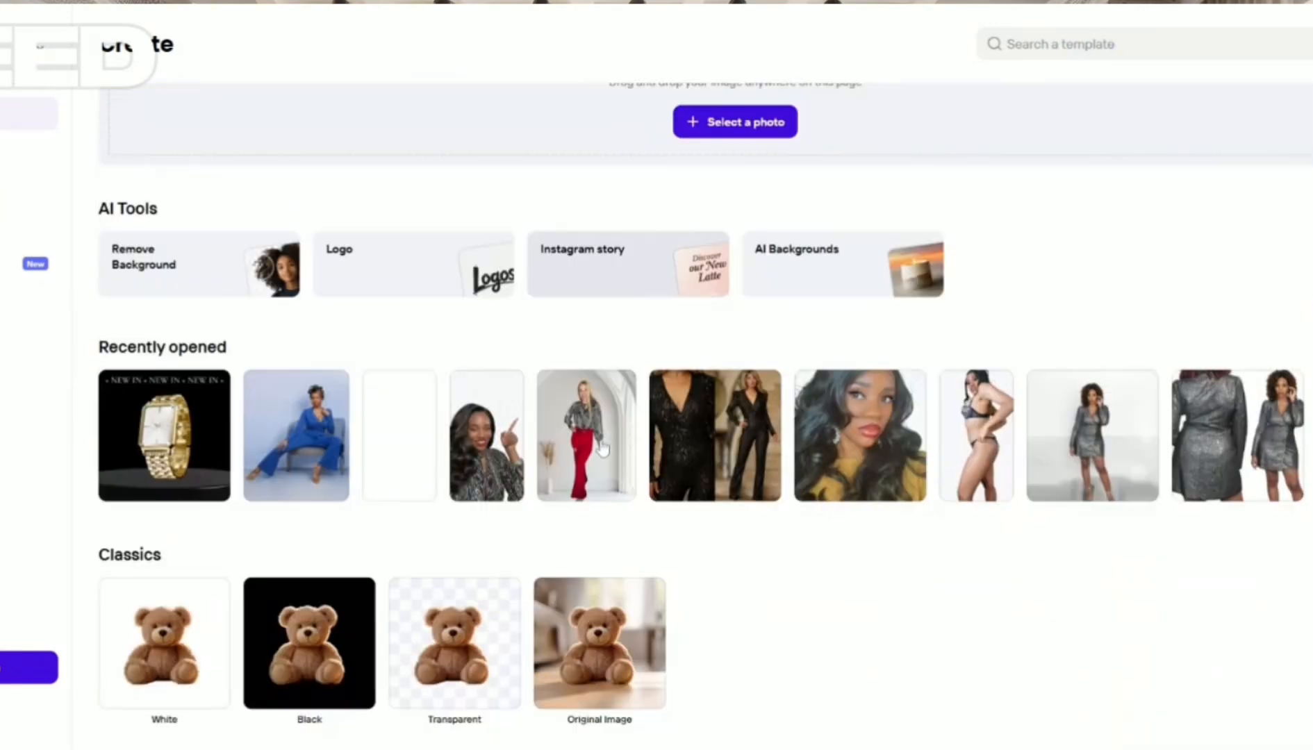
{"action": "scroll", "coordinate": [602, 448], "scroll_direction": "down", "scroll_amount": 5}
{"action": "scroll", "coordinate": [379, 440], "scroll_direction": "up", "scroll_amount": 4}
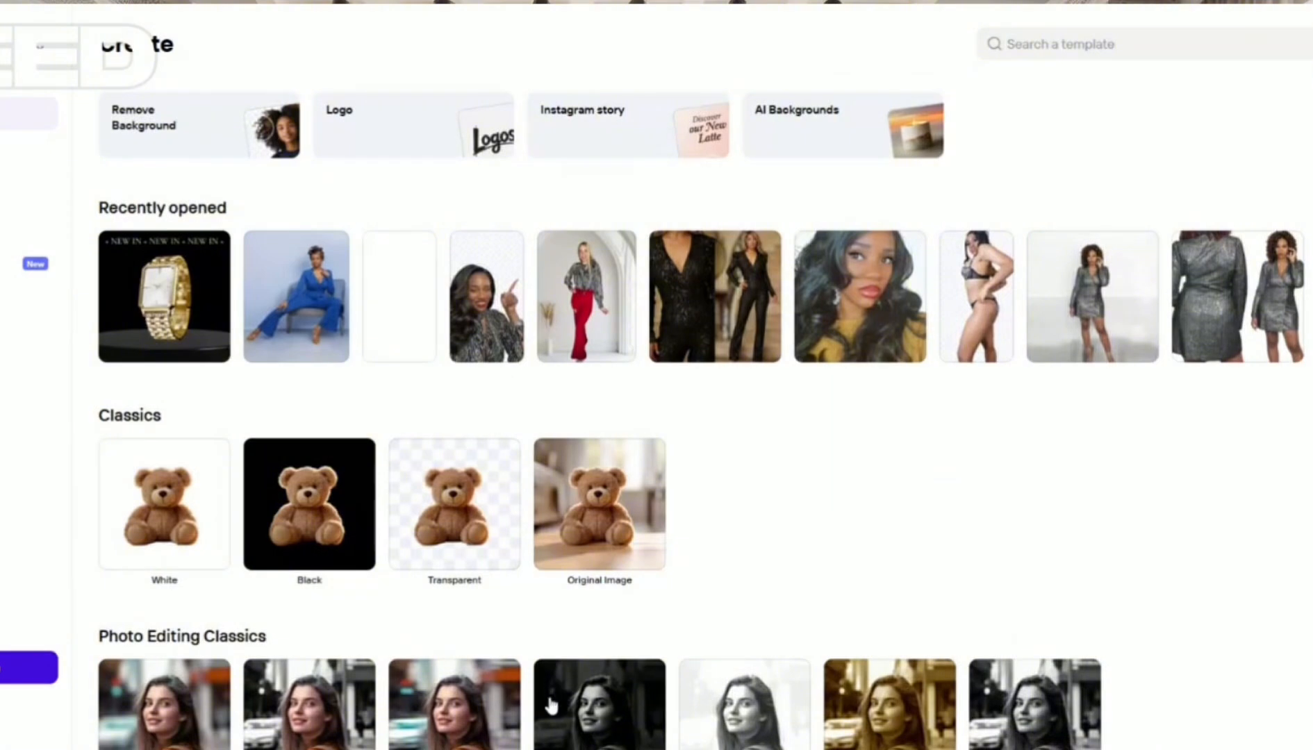
Step: Find and open the saved design of two people in red on the Valentine's roses background, and return to the designs overview
{"action": "scroll", "coordinate": [551, 705], "scroll_direction": "down", "scroll_amount": 8}
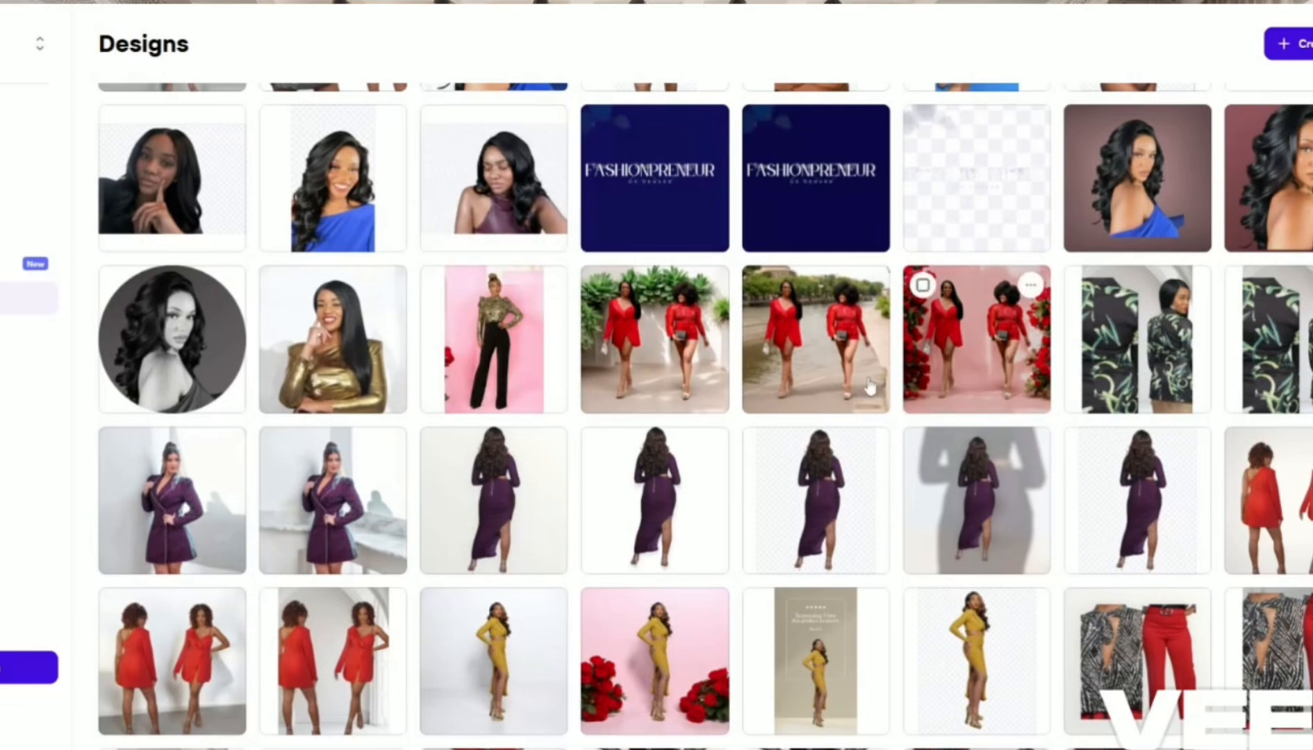
{"action": "left_click", "coordinate": [970, 367]}
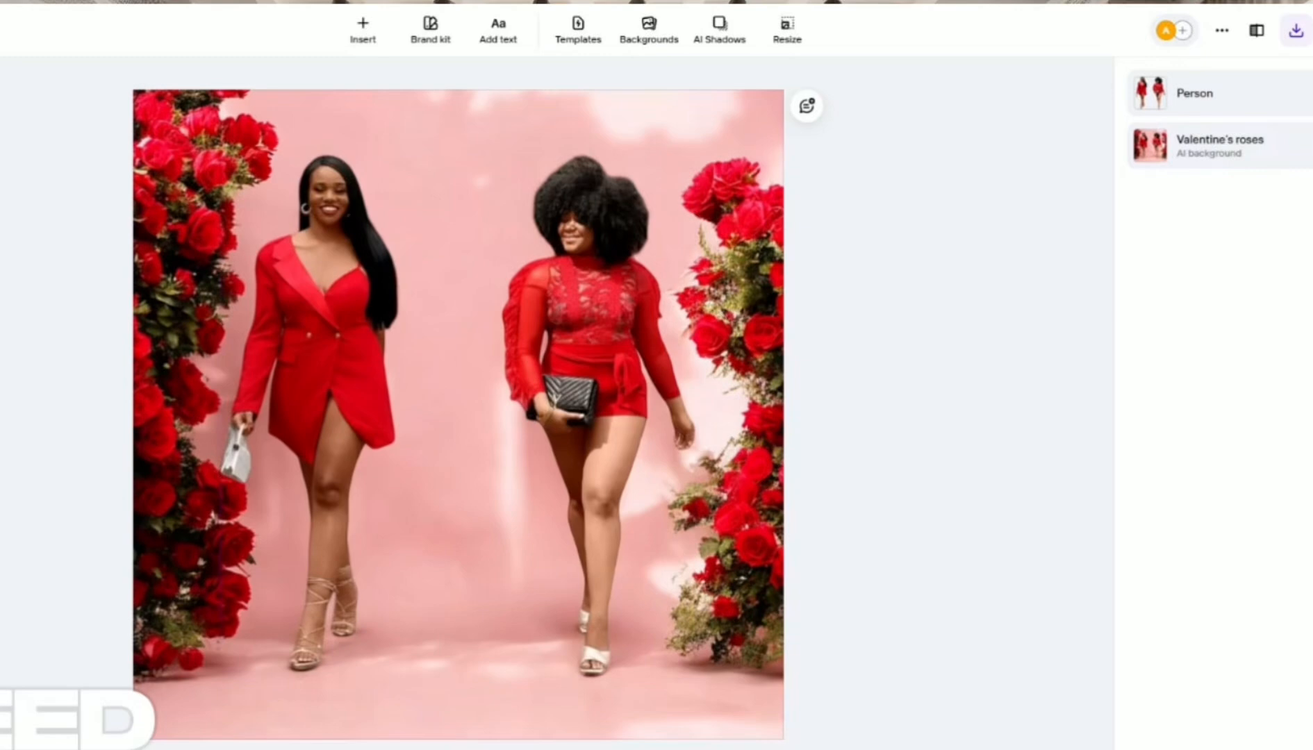
{"action": "left_click", "coordinate": [2, 42]}
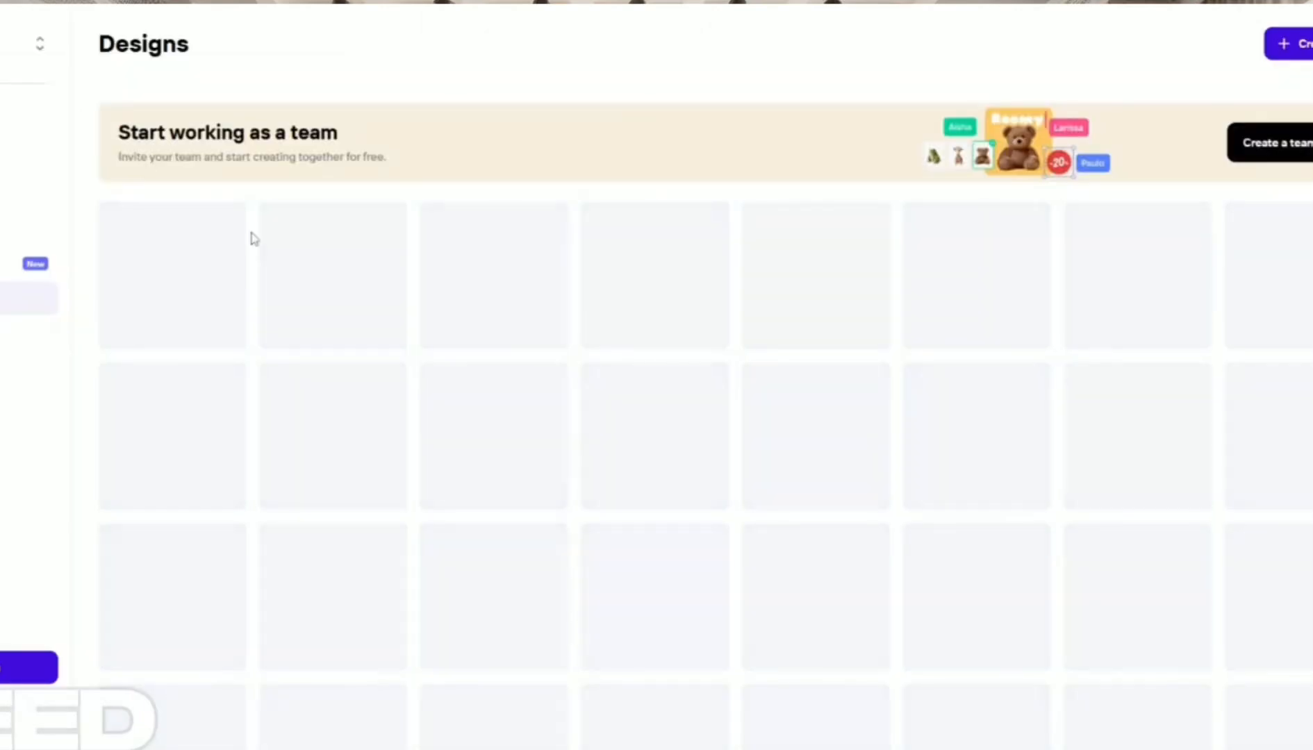
Step: Find and open the saved design showing the red mini dress from back and front against a white wall
{"action": "scroll", "coordinate": [816, 479], "scroll_direction": "down", "scroll_amount": 3}
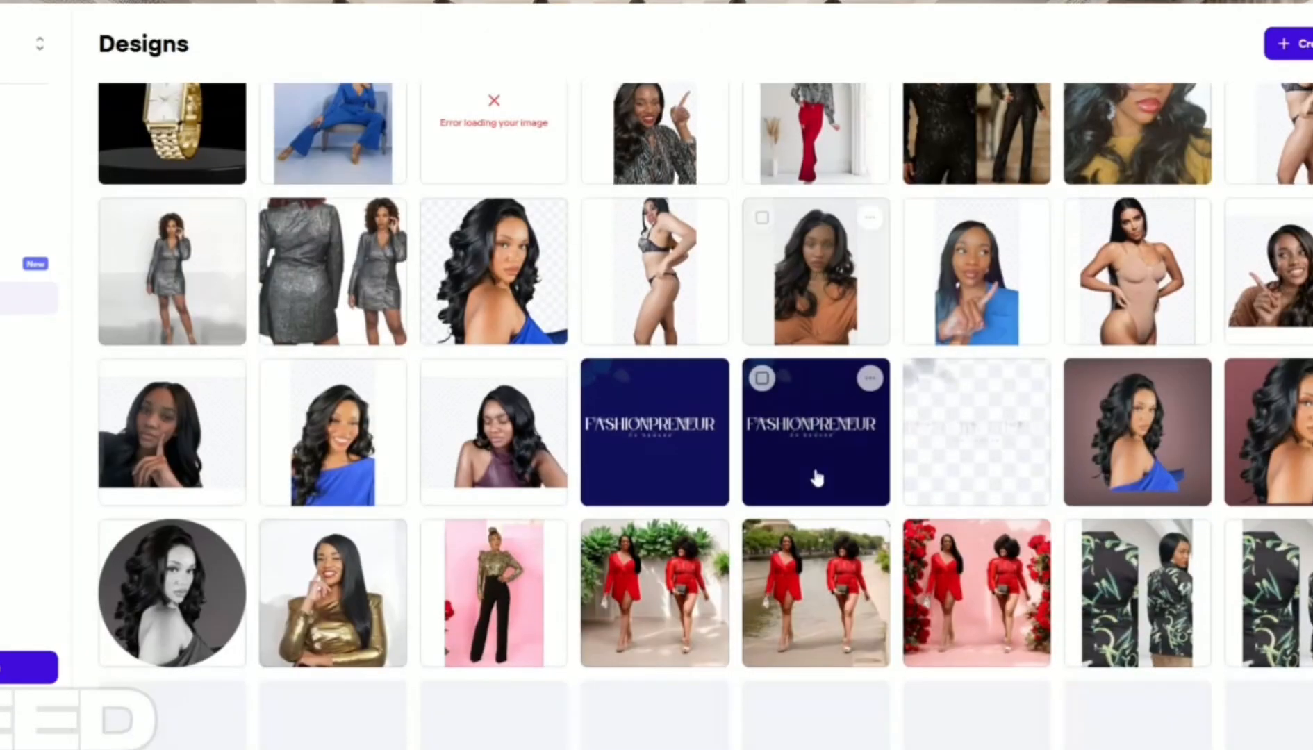
{"action": "scroll", "coordinate": [816, 479], "scroll_direction": "down", "scroll_amount": 9}
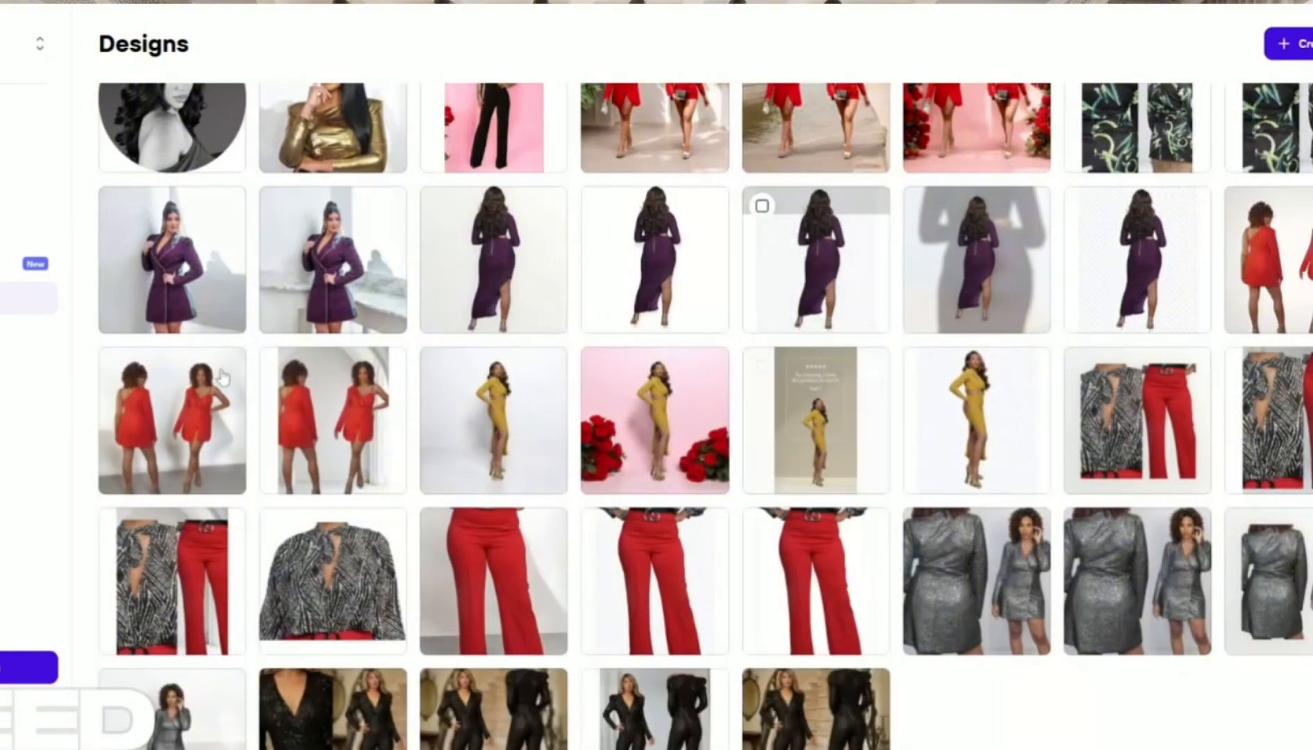
{"action": "left_click", "coordinate": [208, 447]}
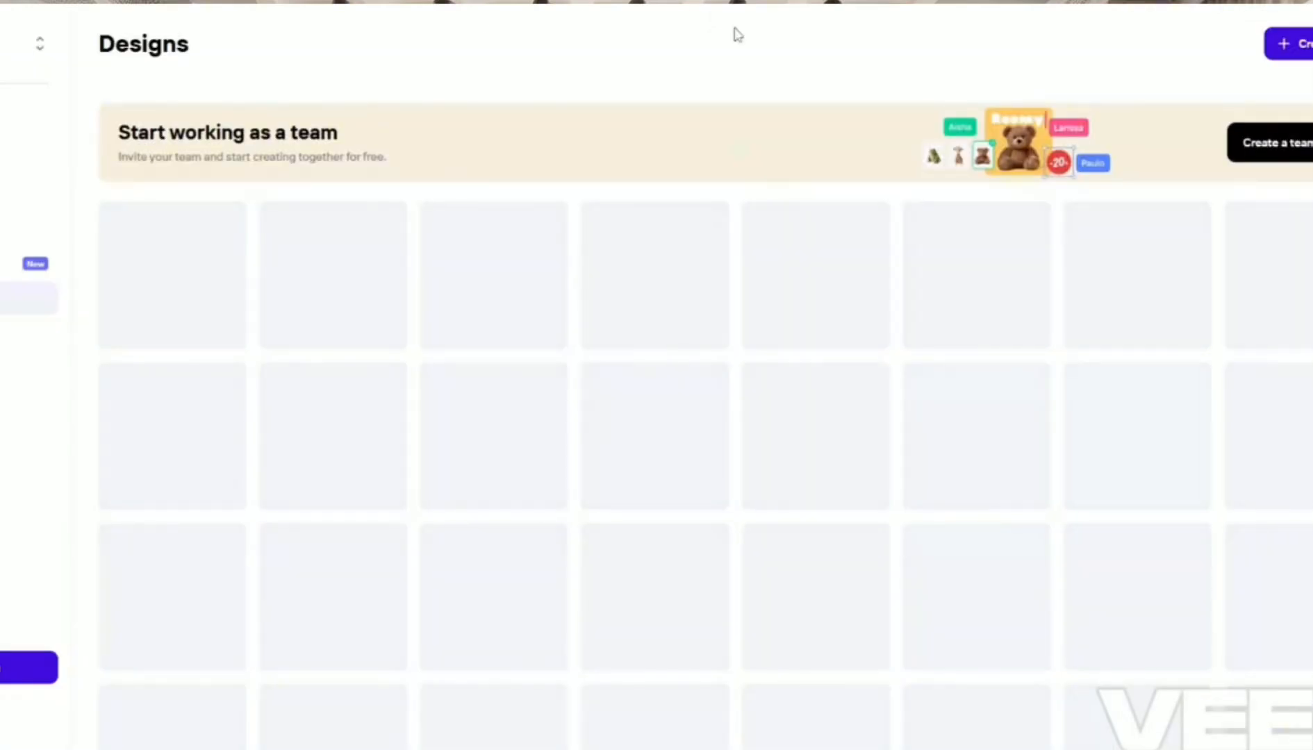
Step: Return to the designs overview and open the silver dress design pairing a close-up back view with a front view
{"action": "scroll", "coordinate": [875, 309], "scroll_direction": "down", "scroll_amount": 1}
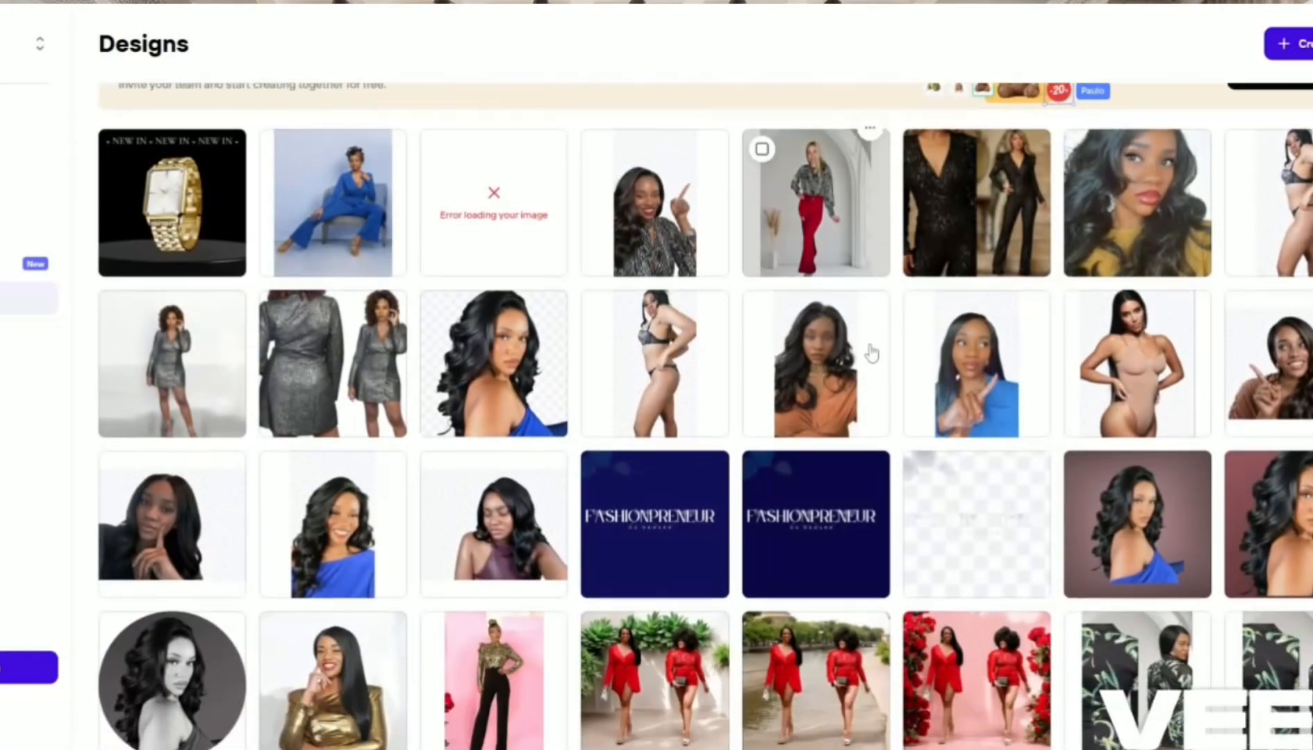
{"action": "scroll", "coordinate": [872, 354], "scroll_direction": "down", "scroll_amount": 10}
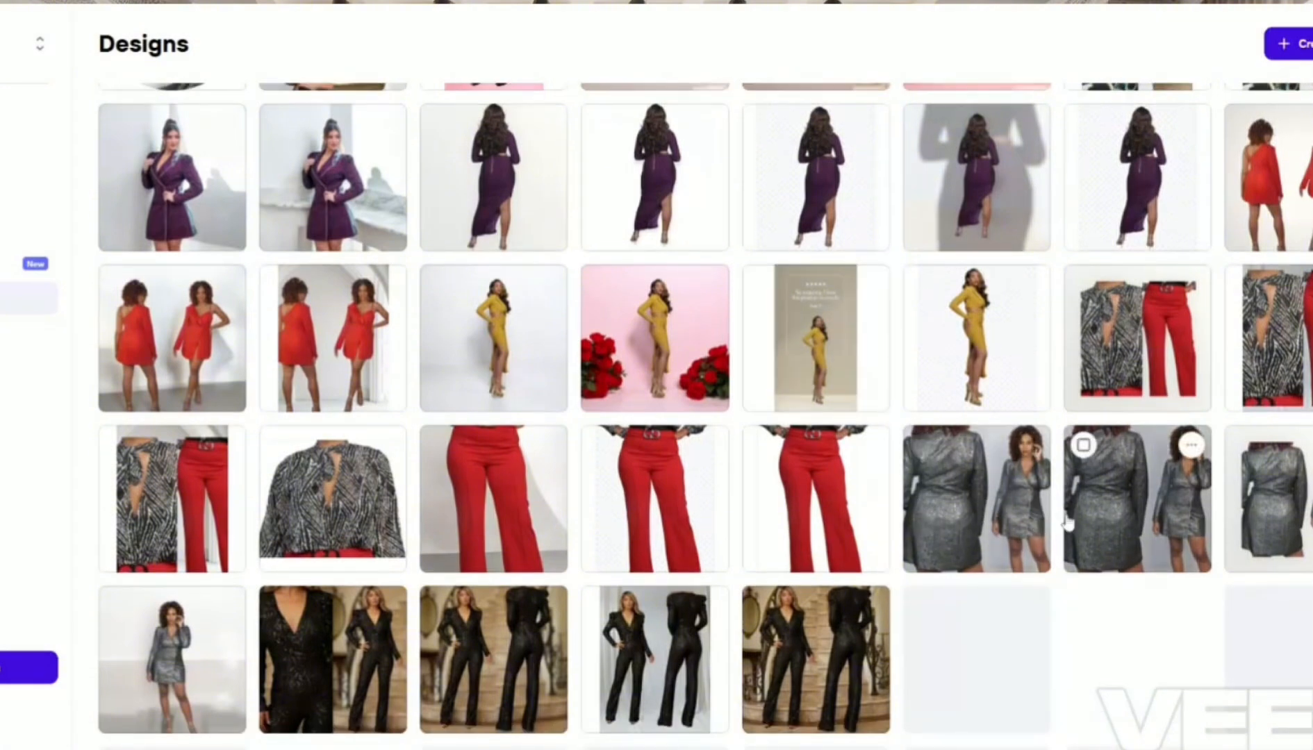
{"action": "left_click", "coordinate": [971, 531]}
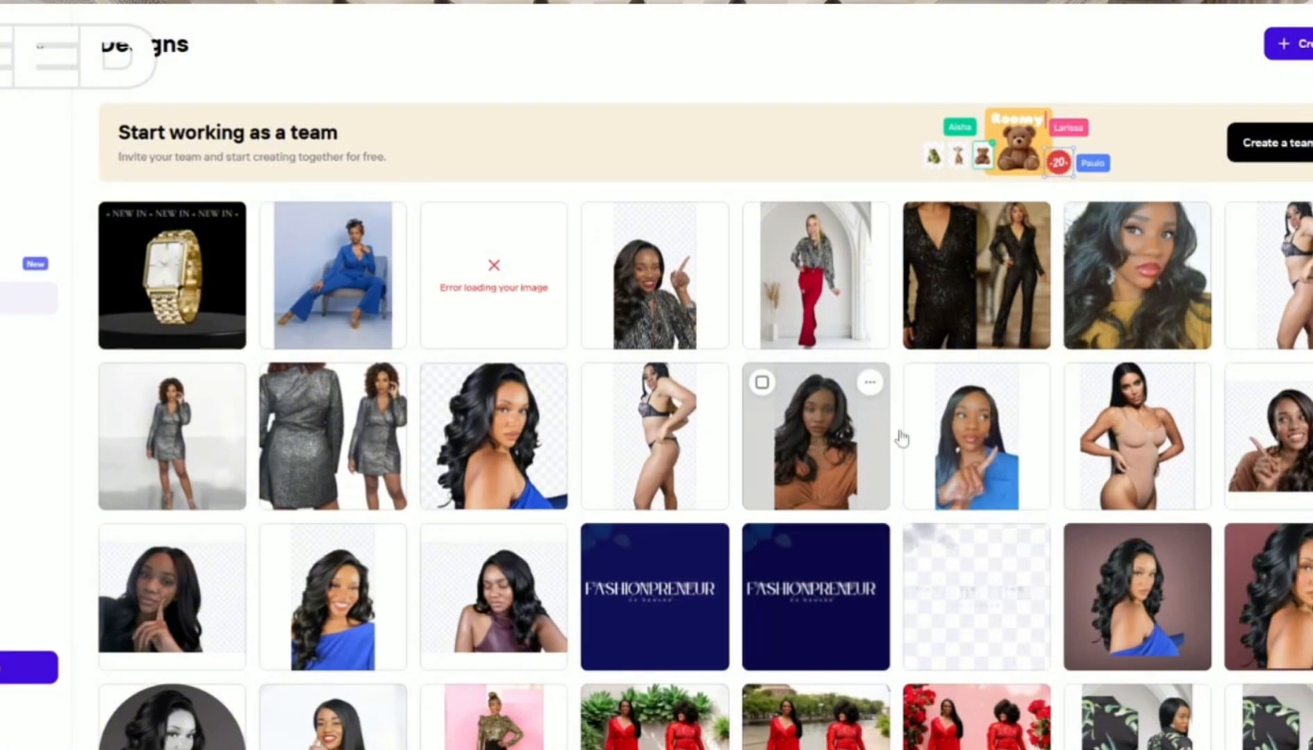
Step: Return to the designs overview and open the purple blazer dress design with the plain white wall background
{"action": "scroll", "coordinate": [908, 451], "scroll_direction": "down", "scroll_amount": 2}
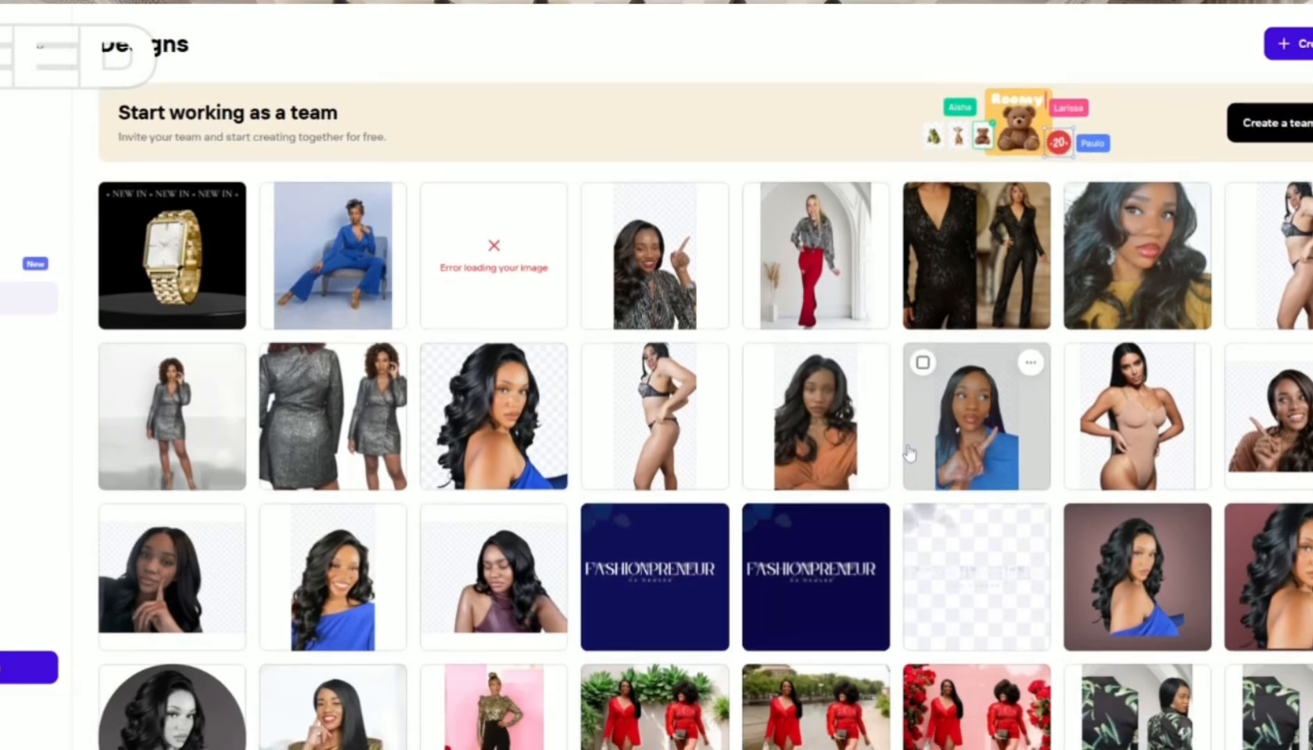
{"action": "scroll", "coordinate": [909, 452], "scroll_direction": "down", "scroll_amount": 7}
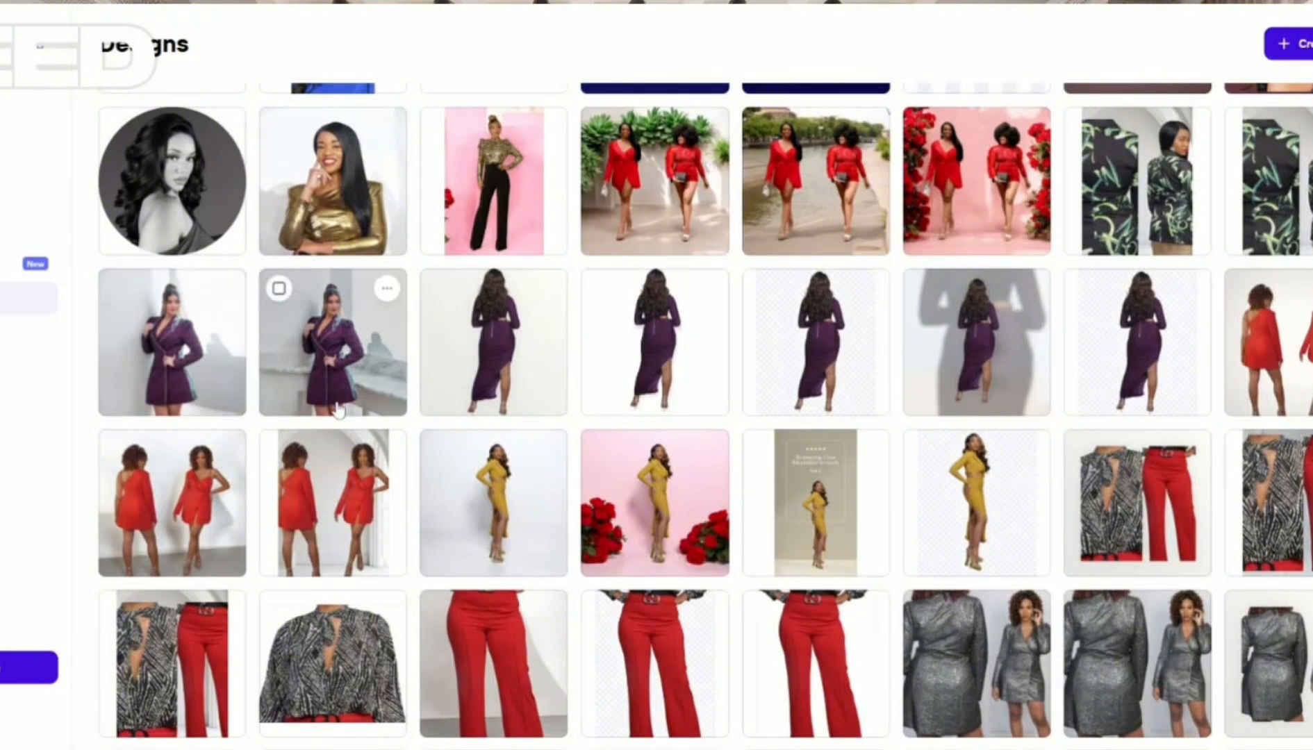
{"action": "left_click", "coordinate": [171, 362]}
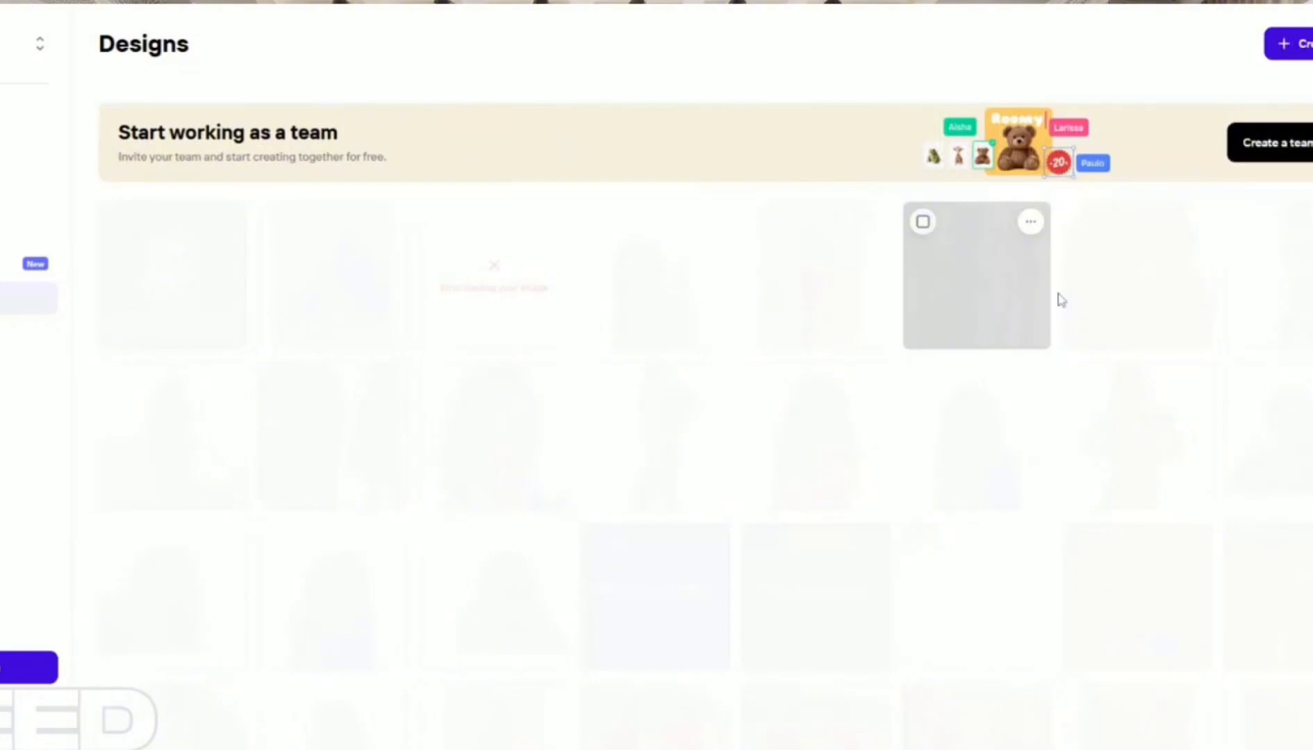
Step: Return to the designs overview and open the side-by-side design of the patterned blouse and red trousers
{"action": "scroll", "coordinate": [1067, 365], "scroll_direction": "down", "scroll_amount": 5}
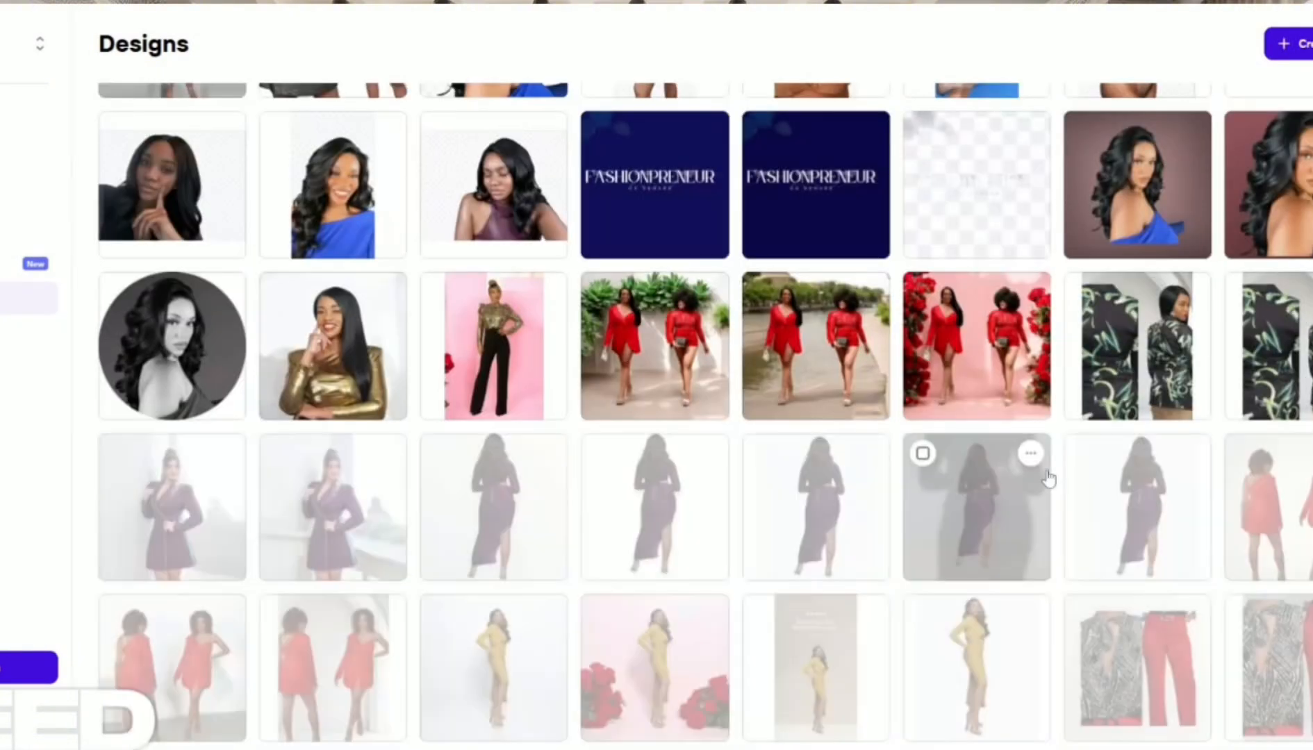
{"action": "scroll", "coordinate": [1049, 478], "scroll_direction": "down", "scroll_amount": 5}
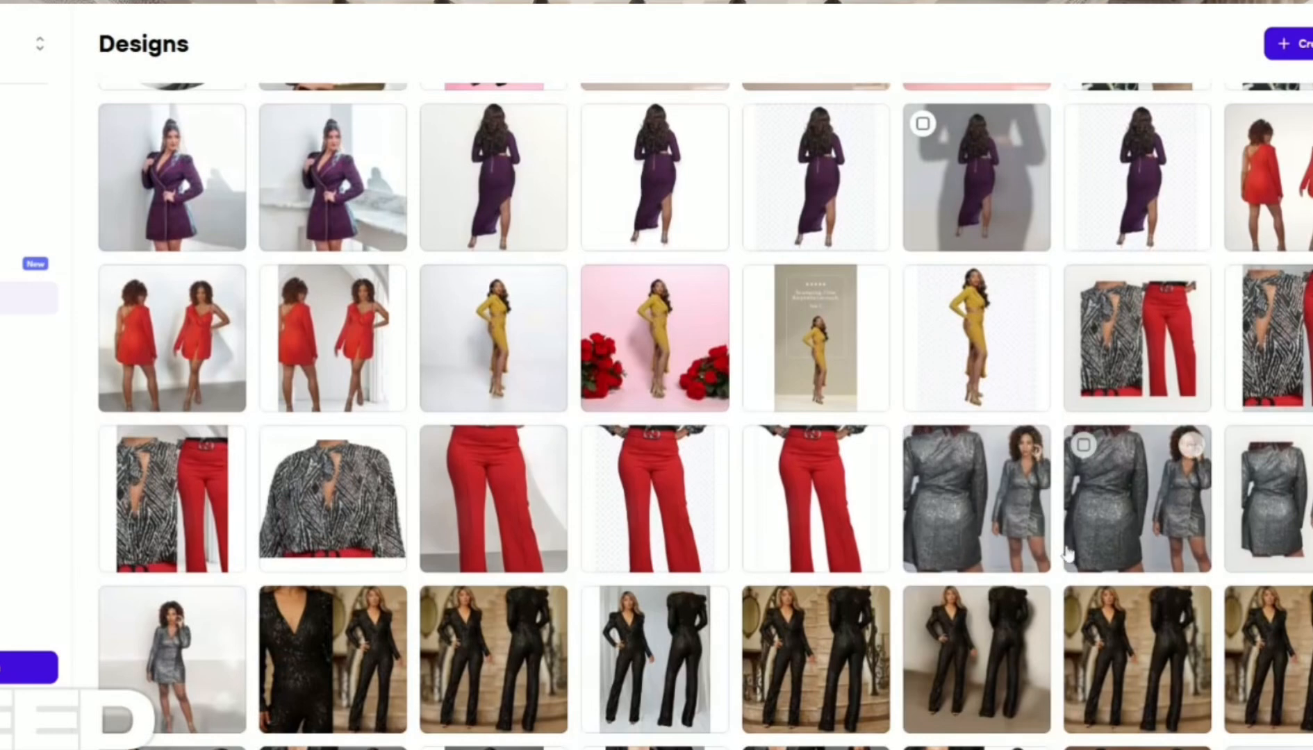
{"action": "scroll", "coordinate": [1067, 556], "scroll_direction": "down", "scroll_amount": 1}
{"action": "scroll", "coordinate": [1067, 555], "scroll_direction": "down", "scroll_amount": 3}
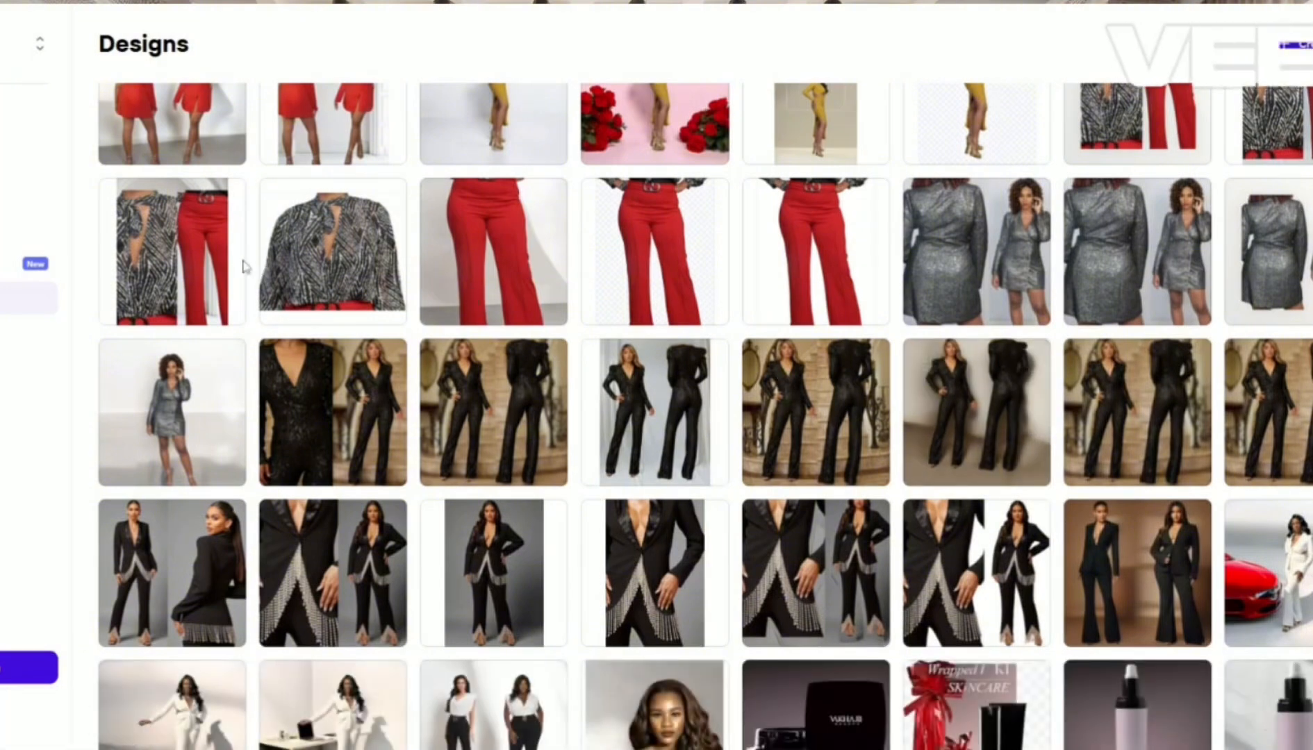
{"action": "left_click", "coordinate": [185, 252]}
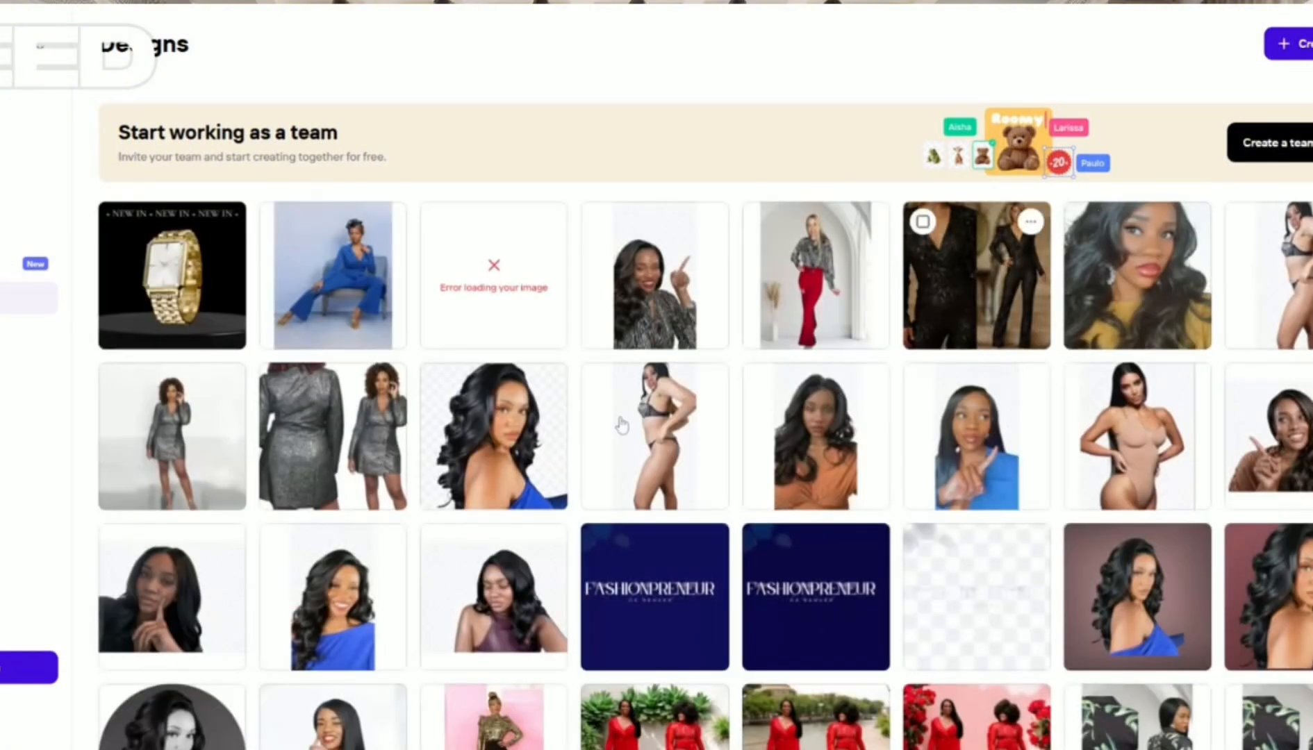
Step: Return to the designs overview and open the beige five-star review design featuring the model in the mustard dress
{"action": "scroll", "coordinate": [667, 451], "scroll_direction": "down", "scroll_amount": 7}
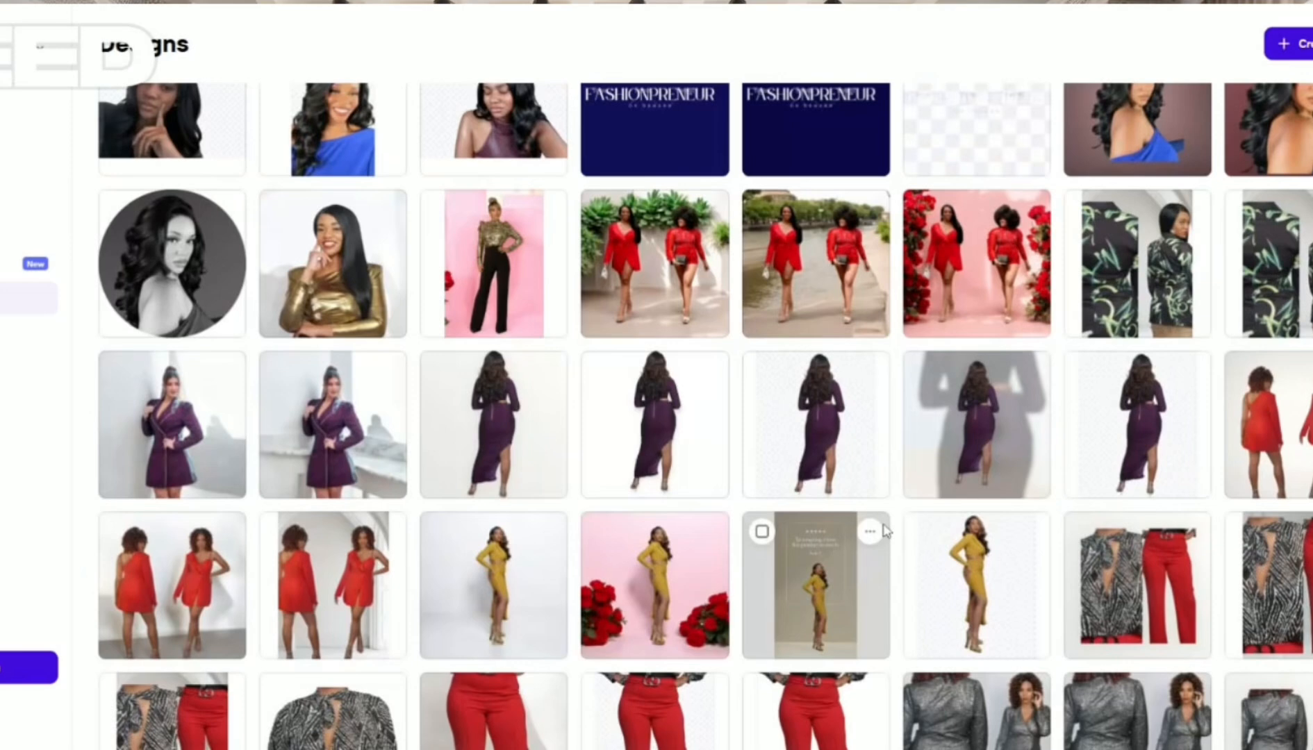
{"action": "scroll", "coordinate": [983, 611], "scroll_direction": "down", "scroll_amount": 1}
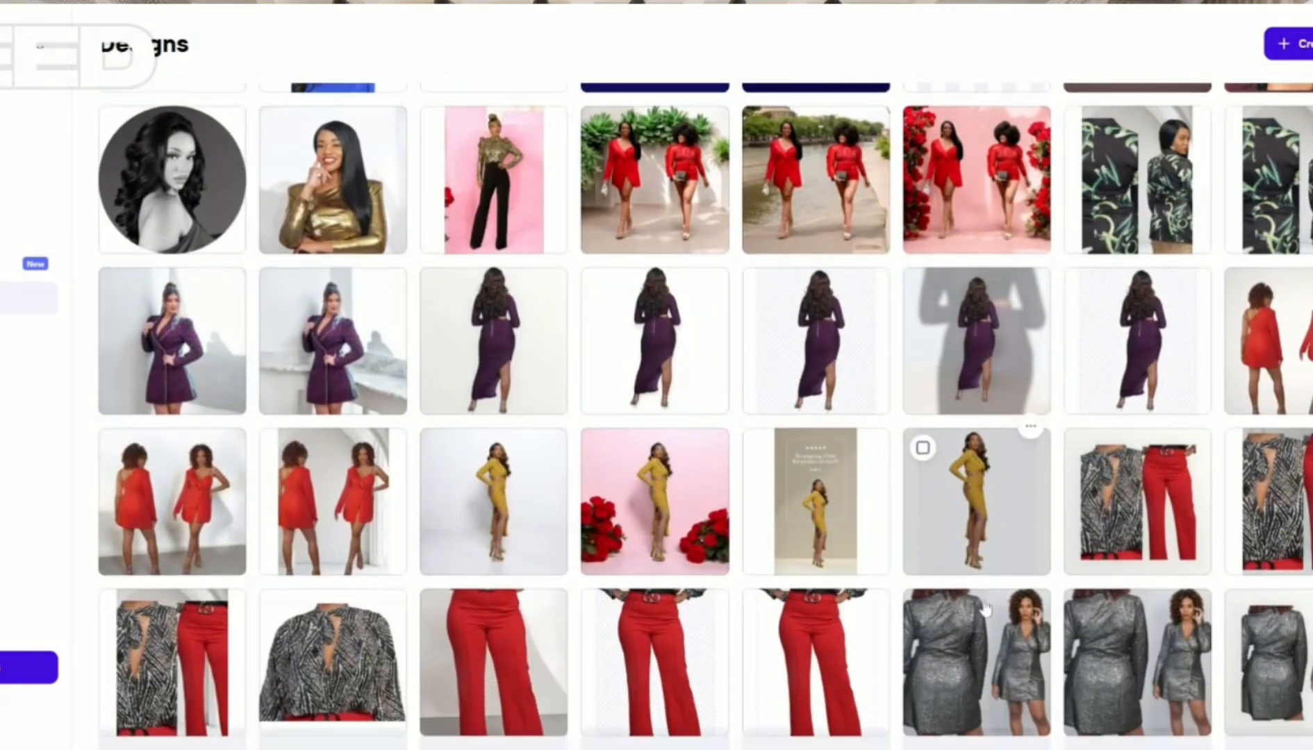
{"action": "scroll", "coordinate": [982, 610], "scroll_direction": "down", "scroll_amount": 2}
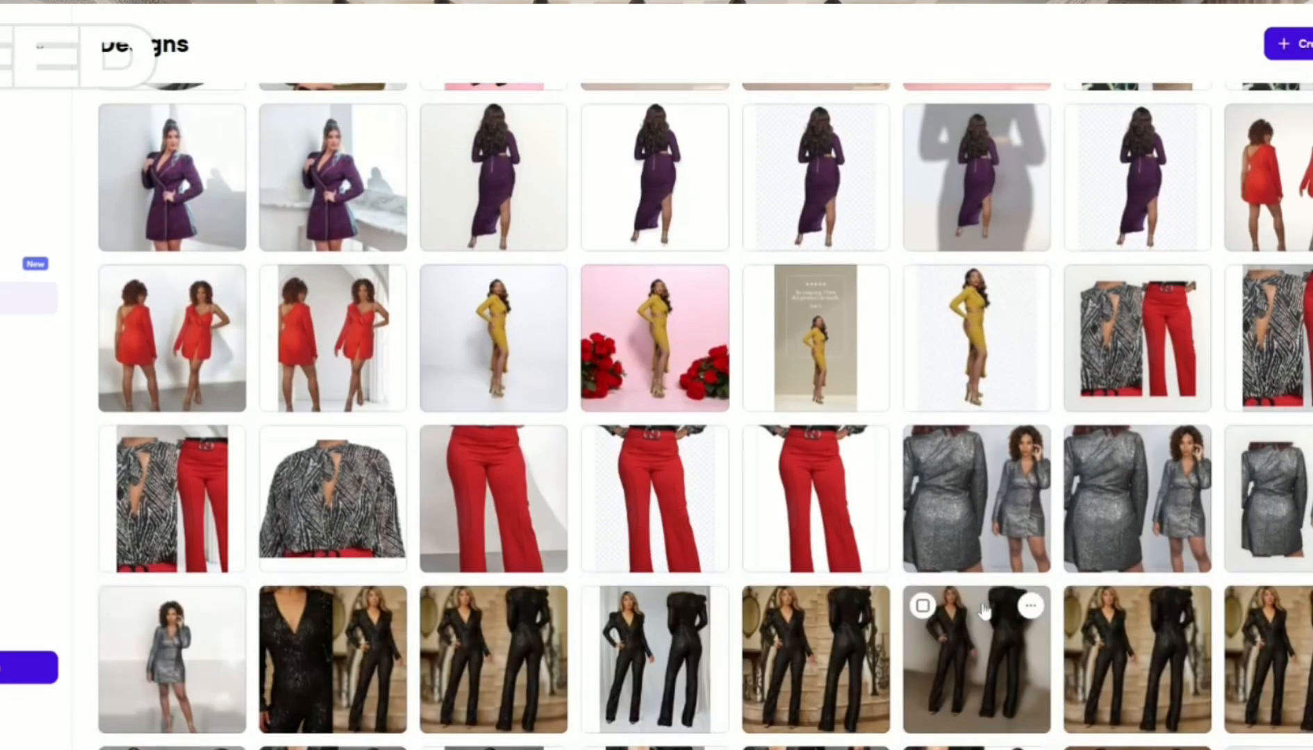
{"action": "left_click", "coordinate": [820, 378]}
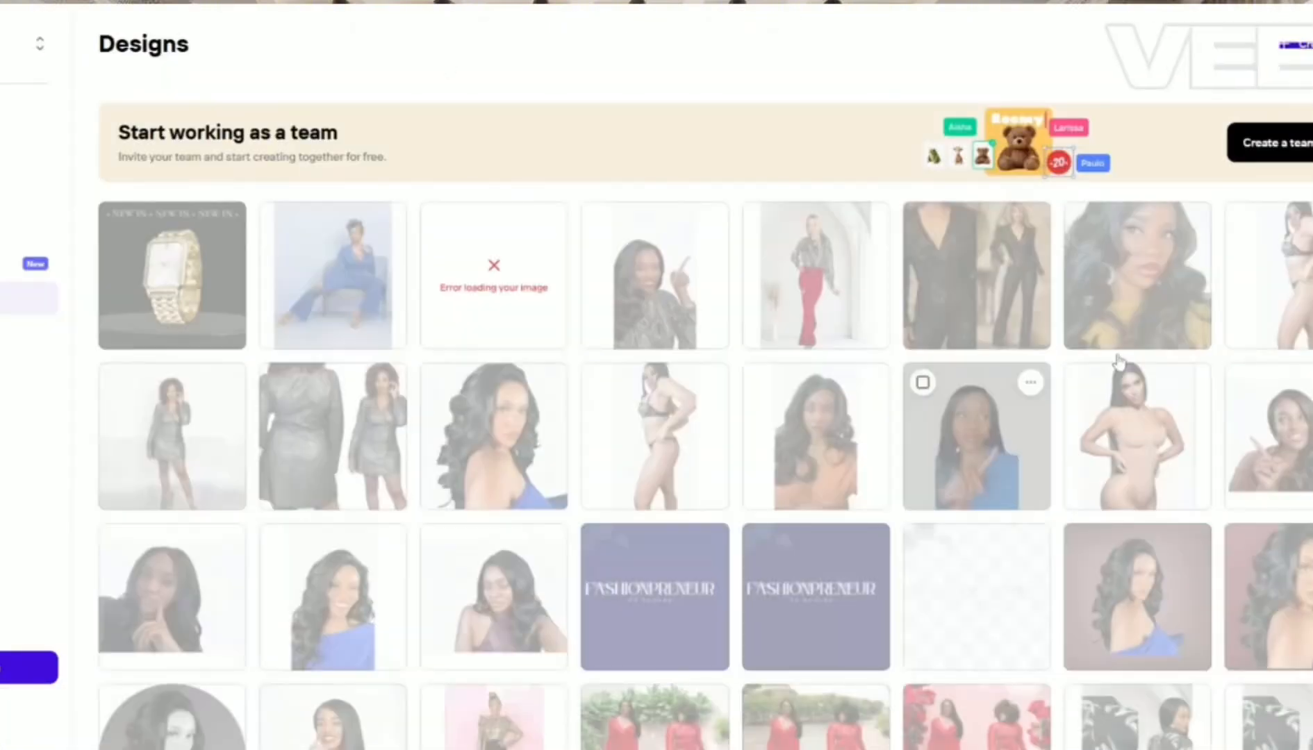
Step: Return to the designs overview and open the front-and-back black jumpsuit design with the stone staircase background
{"action": "scroll", "coordinate": [973, 448], "scroll_direction": "down", "scroll_amount": 10}
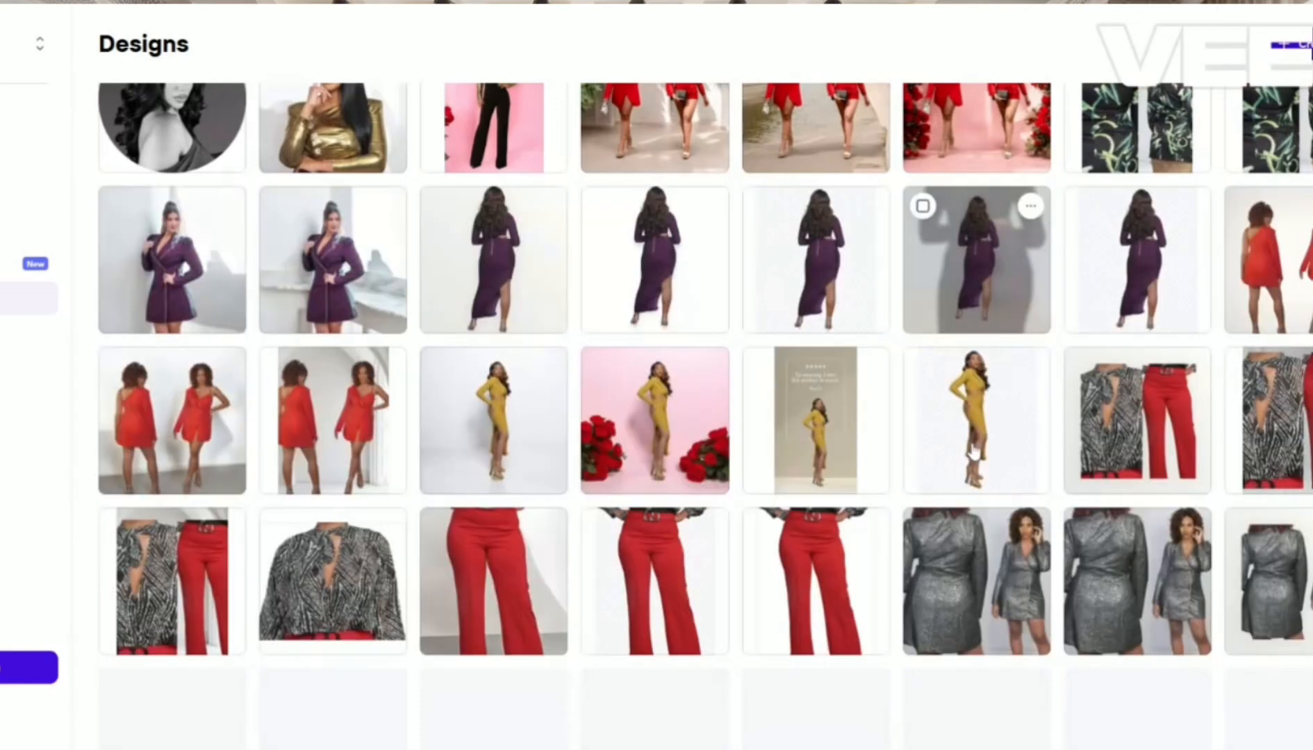
{"action": "scroll", "coordinate": [973, 451], "scroll_direction": "down", "scroll_amount": 7}
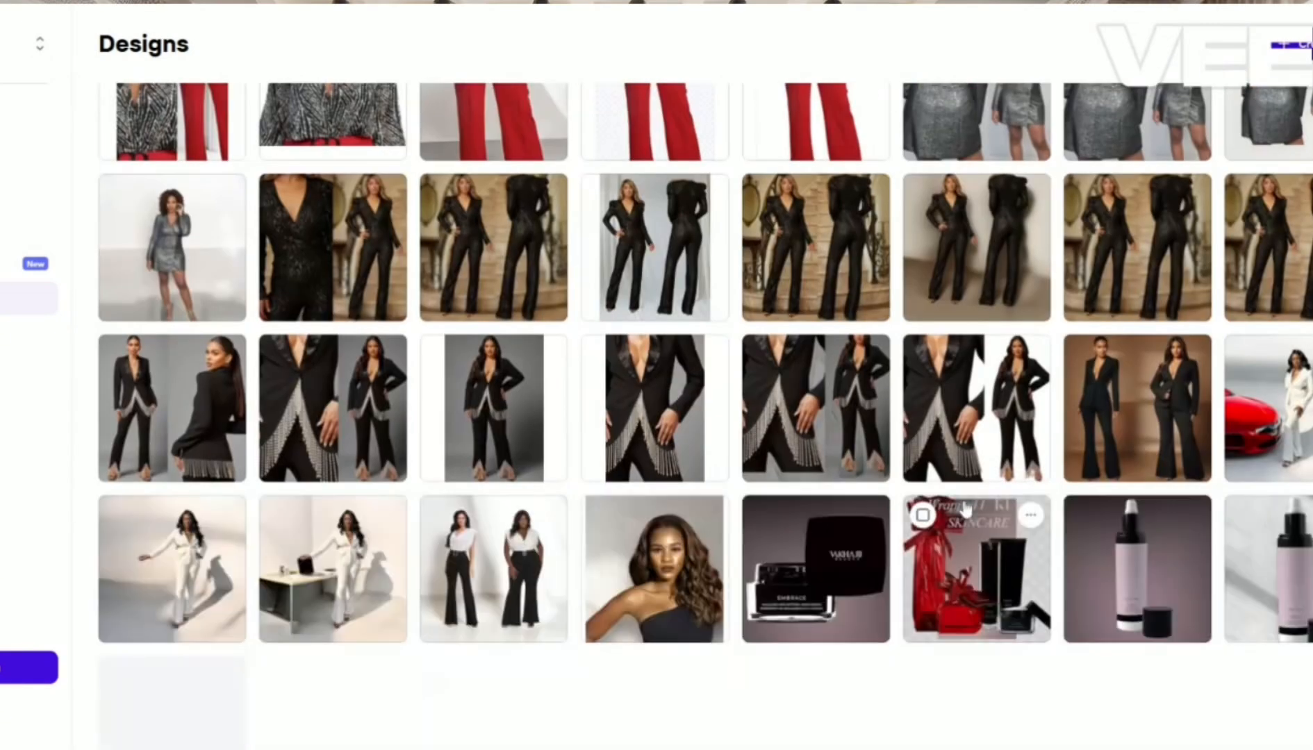
{"action": "left_click", "coordinate": [811, 212]}
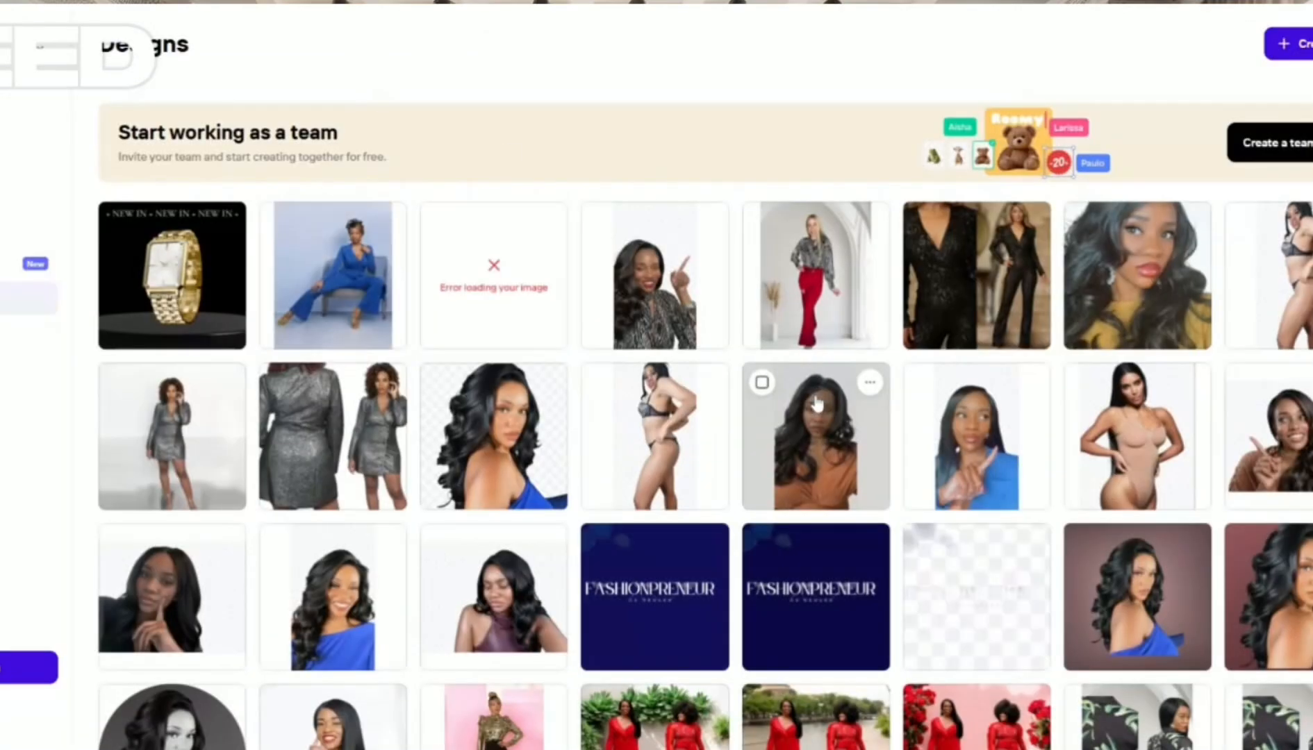
Step: Return to the designs overview and open the Vakhari Beauty Embrace moisturizer jar design
{"action": "scroll", "coordinate": [810, 449], "scroll_direction": "down", "scroll_amount": 7}
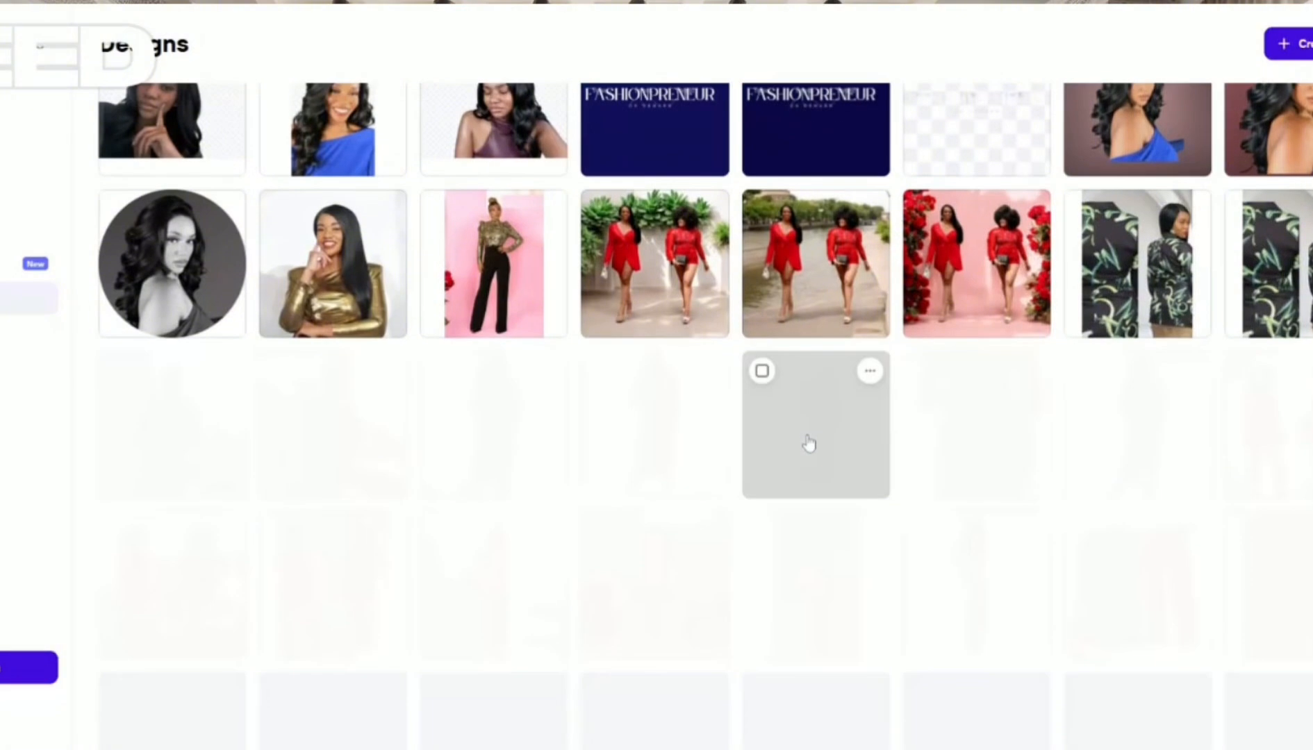
{"action": "scroll", "coordinate": [807, 444], "scroll_direction": "down", "scroll_amount": 10}
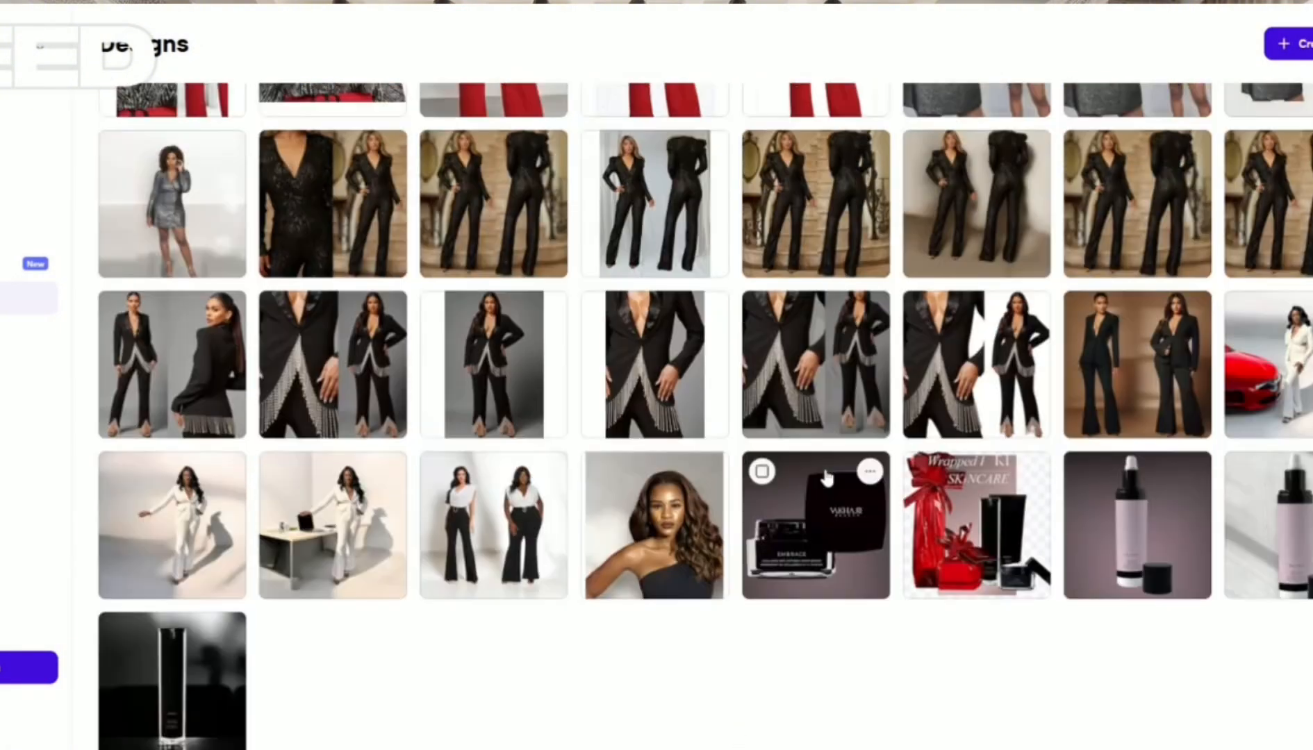
{"action": "scroll", "coordinate": [830, 491], "scroll_direction": "down", "scroll_amount": 1}
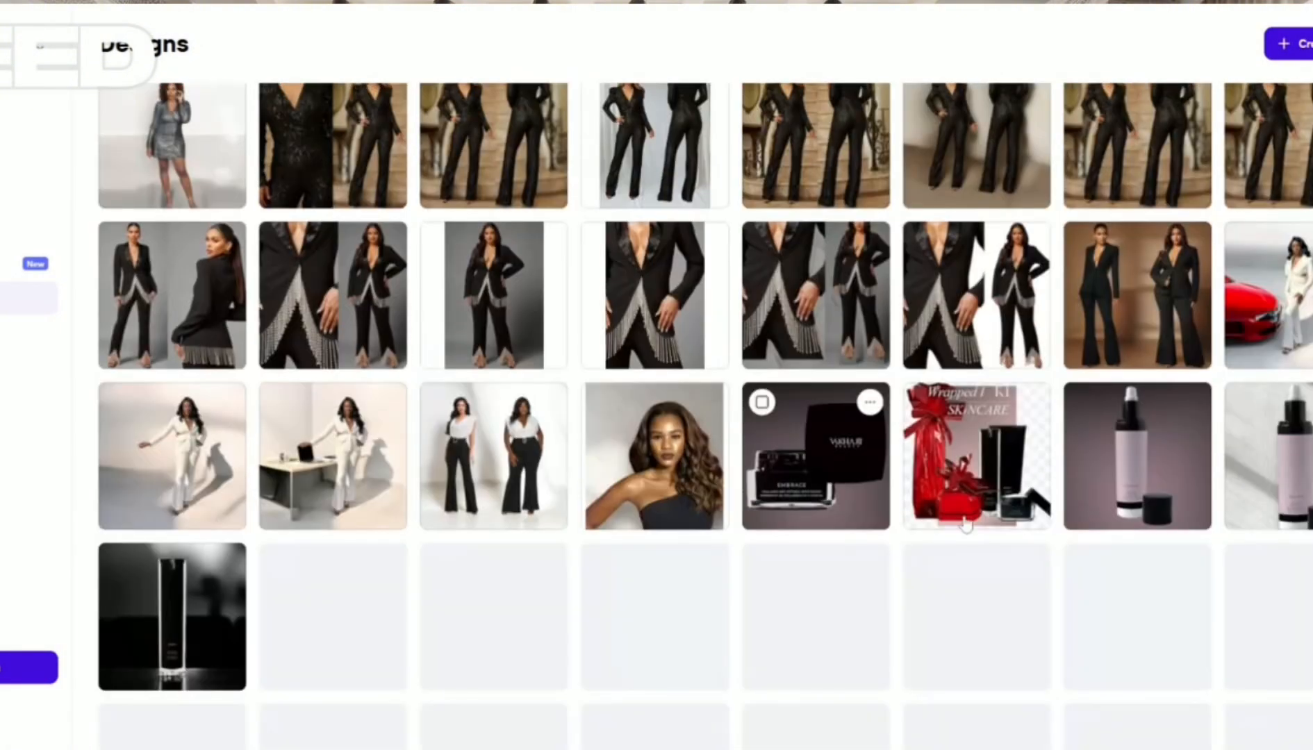
{"action": "left_click", "coordinate": [824, 512]}
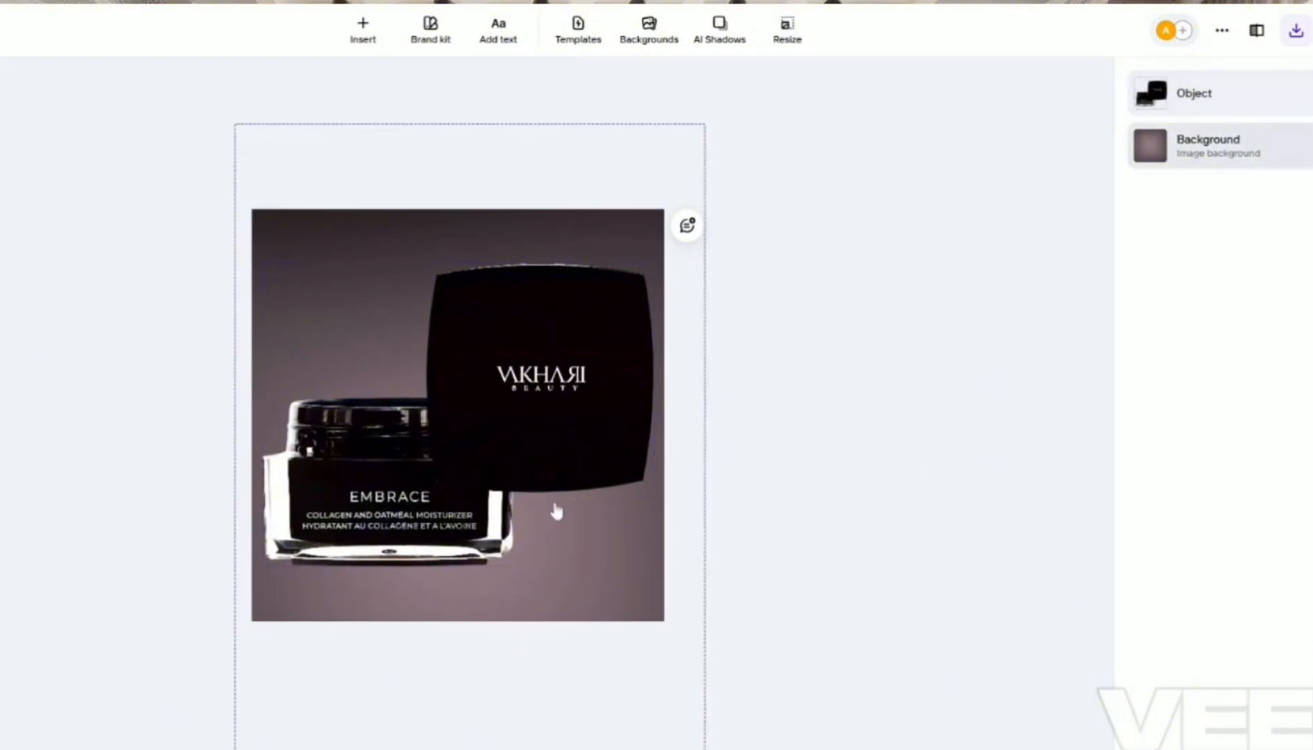
Step: Change the moisturizer jar's image background to a solid color
{"action": "left_click", "coordinate": [351, 247]}
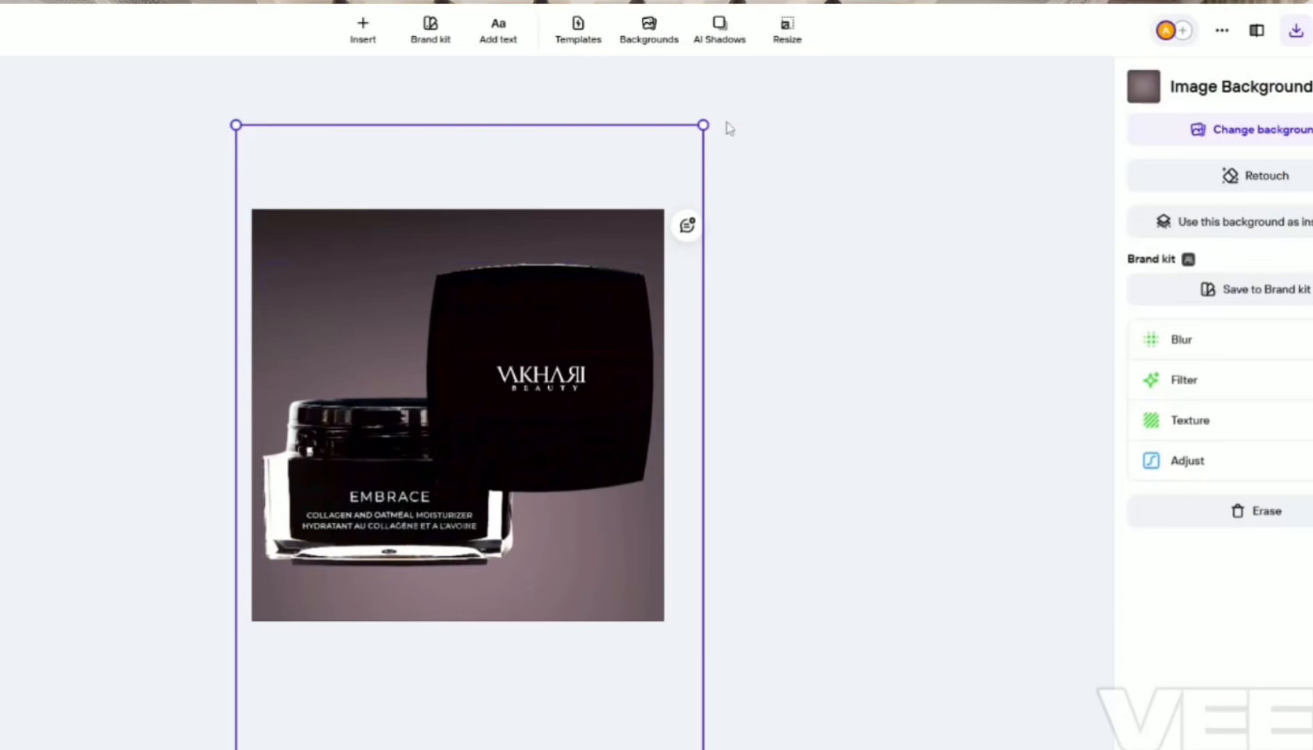
{"action": "left_click", "coordinate": [1228, 135]}
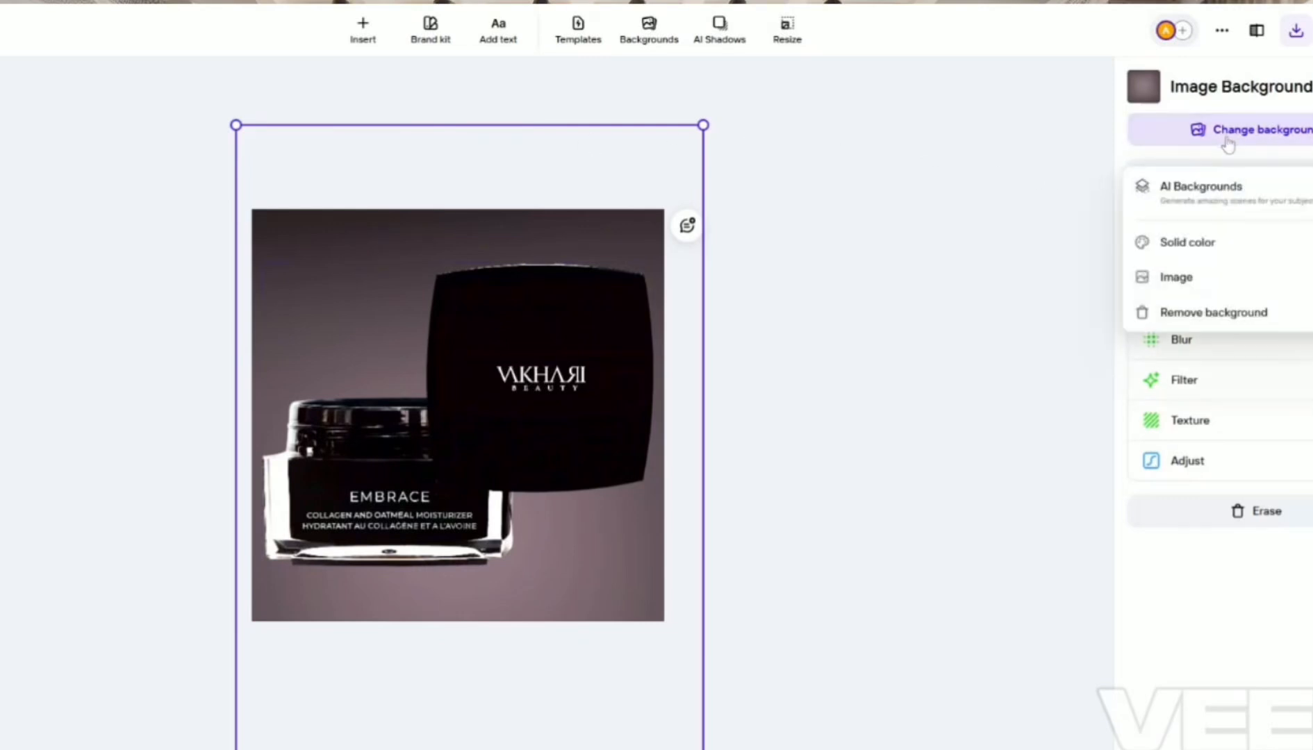
{"action": "left_click", "coordinate": [1230, 255]}
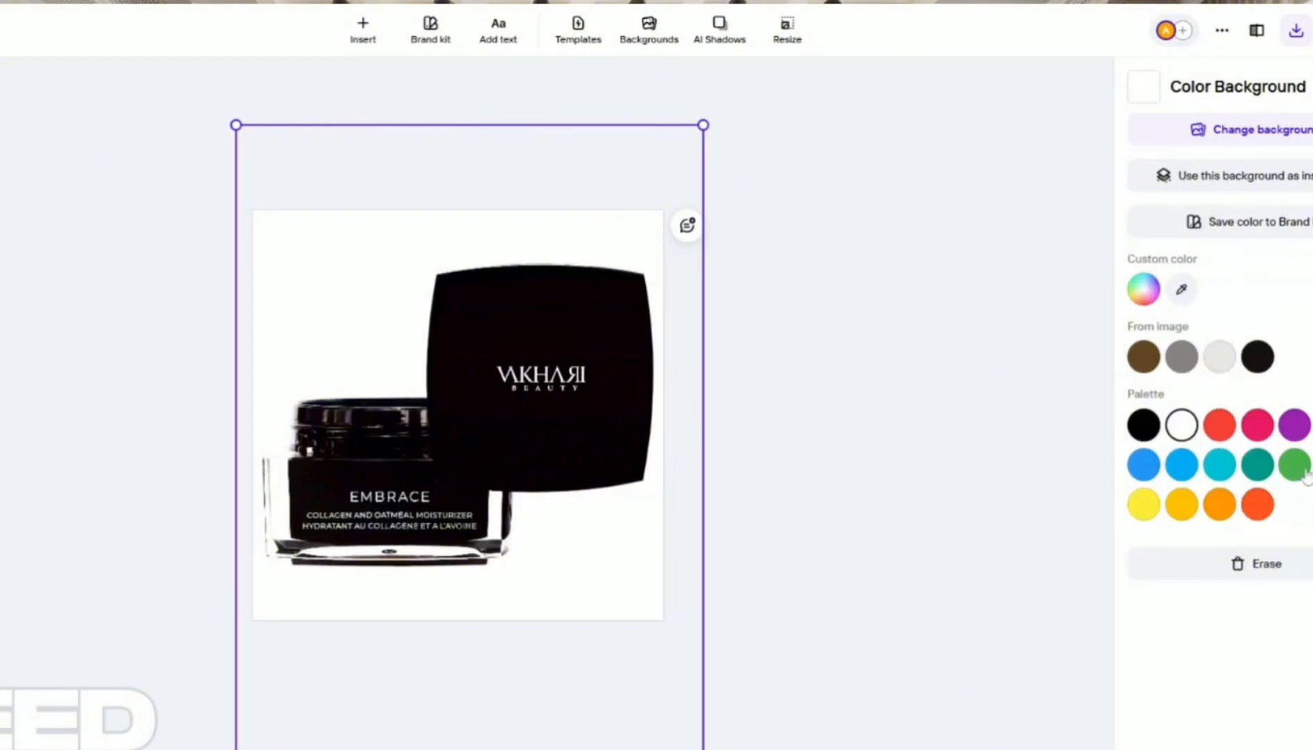
Step: Try pink, red and purple from the palette and grey, brown and light grey from the image as the jar's background color
{"action": "left_click", "coordinate": [1256, 425]}
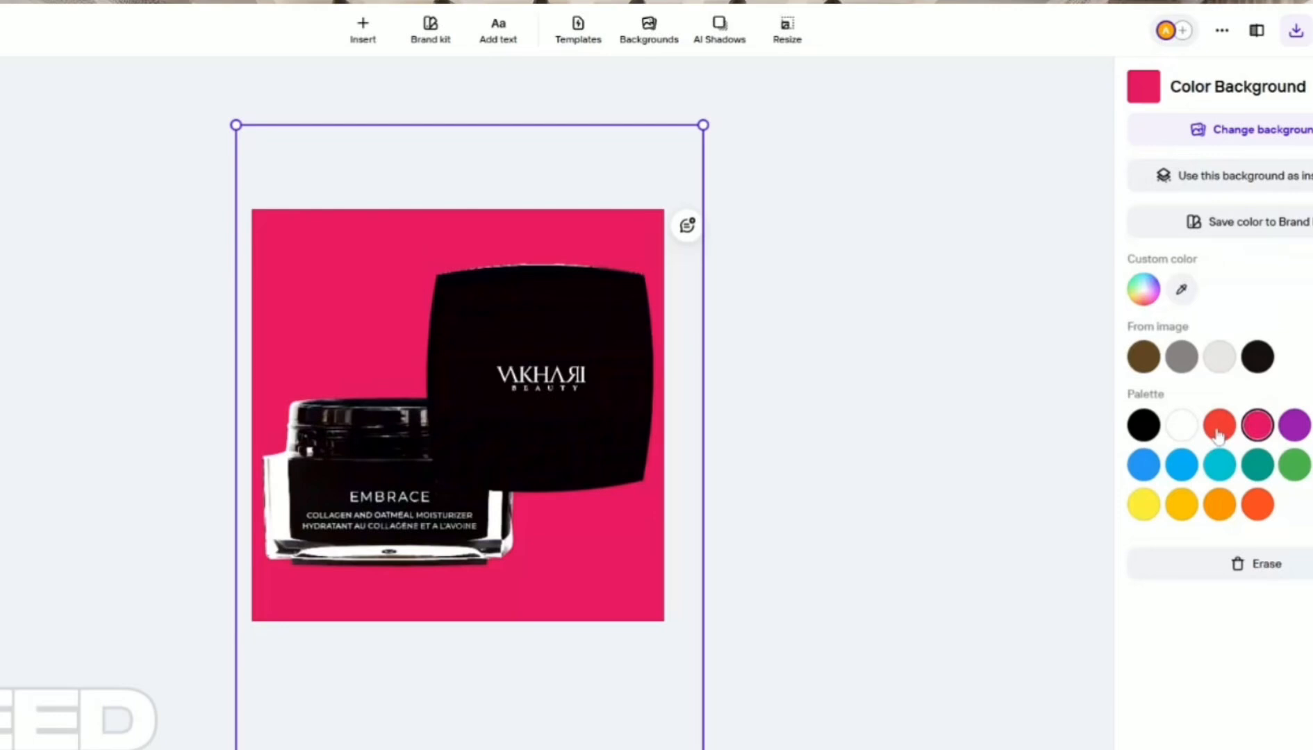
{"action": "left_click", "coordinate": [1218, 433]}
{"action": "left_click", "coordinate": [1295, 435]}
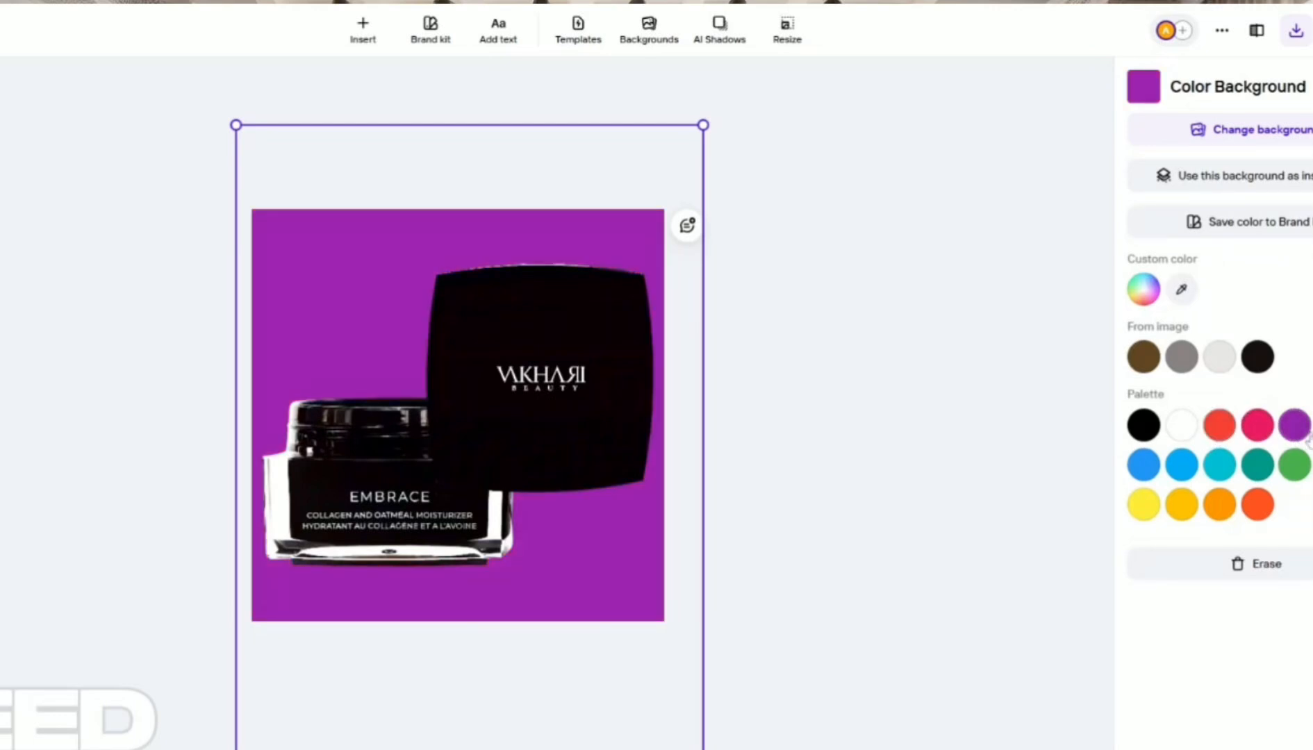
{"action": "left_click", "coordinate": [1179, 367]}
{"action": "left_click", "coordinate": [1143, 359]}
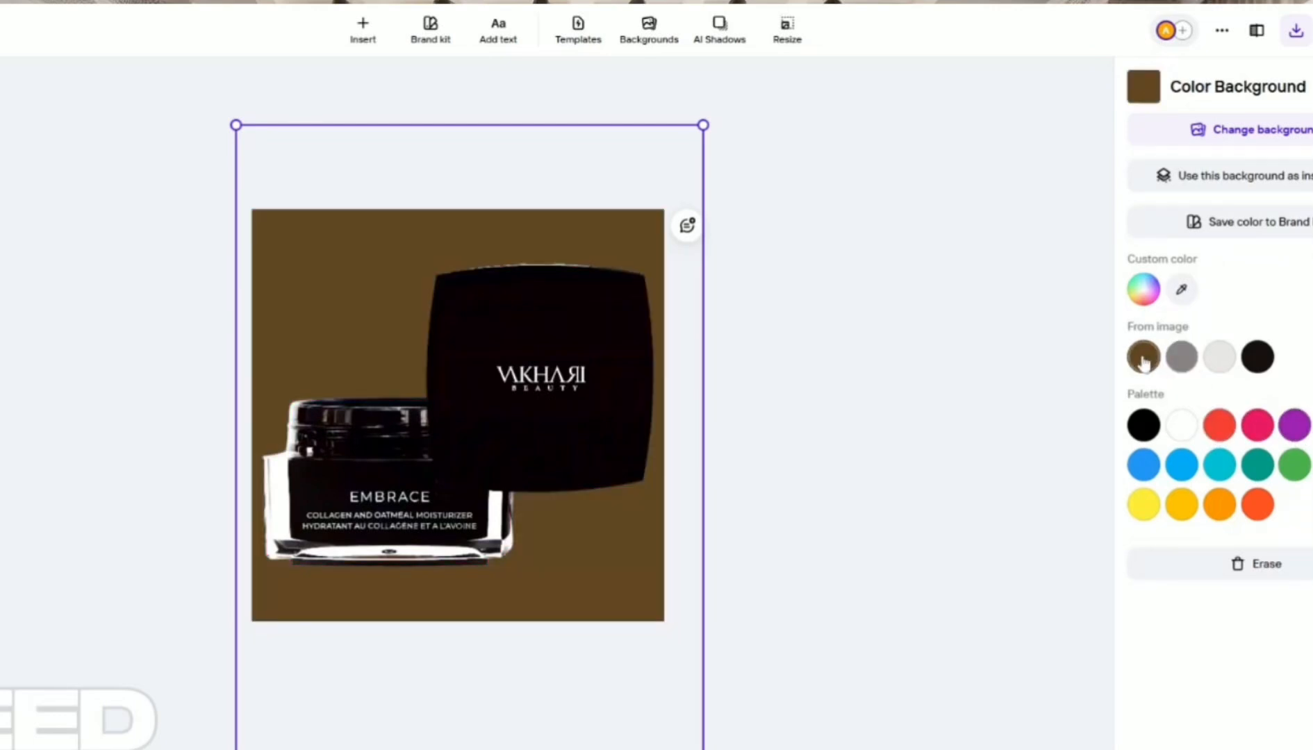
{"action": "left_click", "coordinate": [1221, 368]}
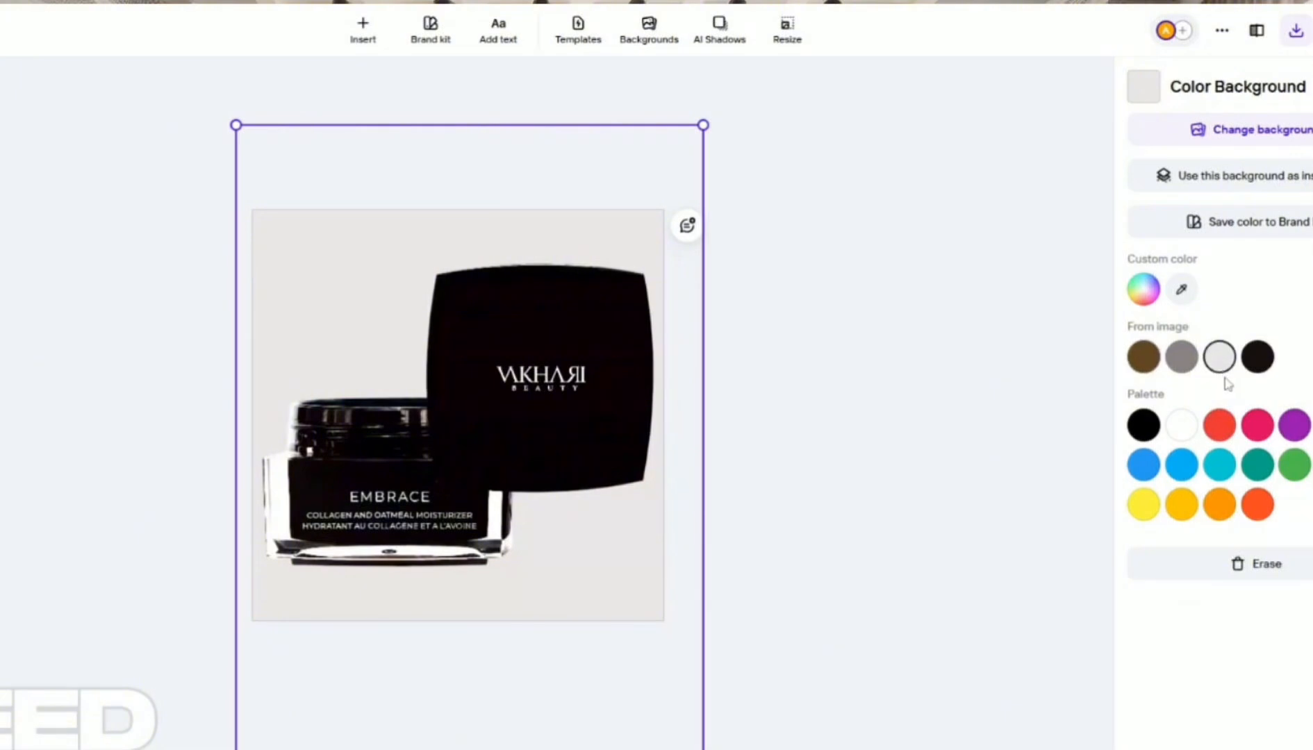
Step: Try black (#000000) and light grey (#ECEAEB) as custom background colors and settle on white (#FFFFFF)
{"action": "left_click", "coordinate": [1154, 301]}
{"action": "left_click_drag", "start_coordinate": [1131, 340], "coordinate": [1217, 463]}
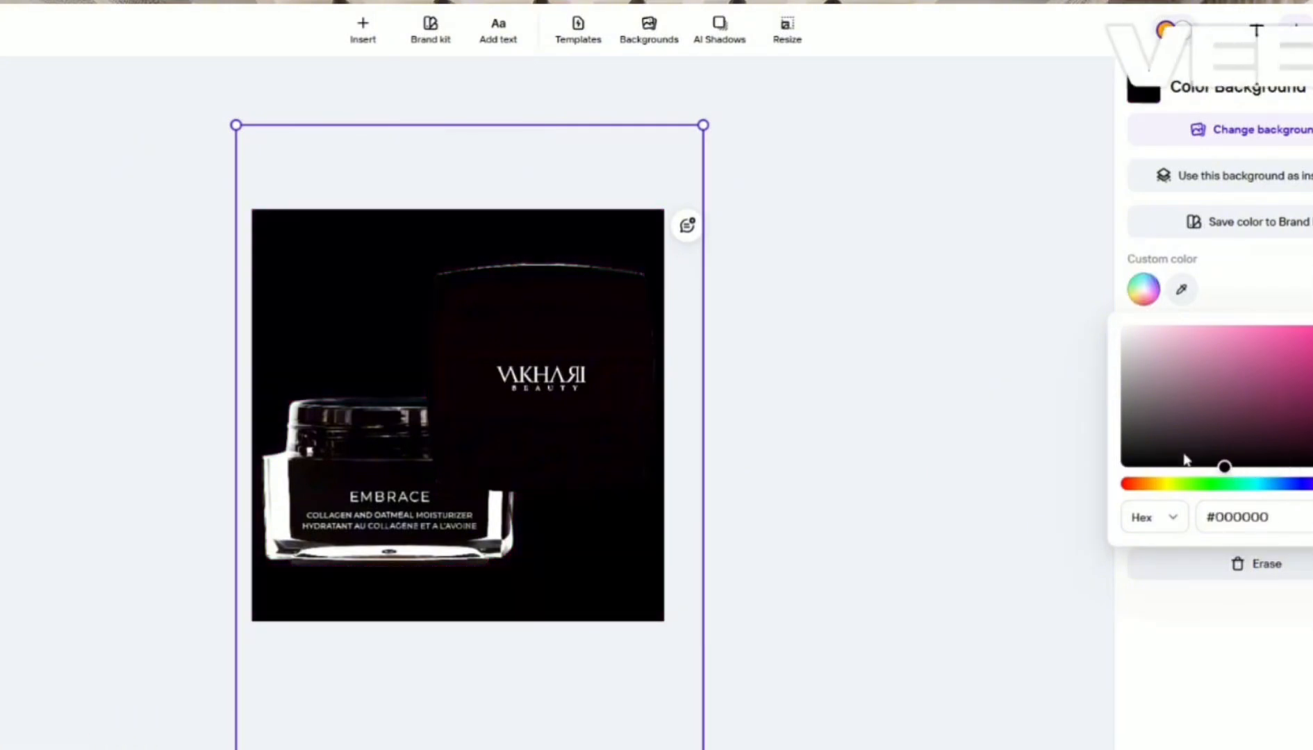
{"action": "left_click", "coordinate": [1127, 343]}
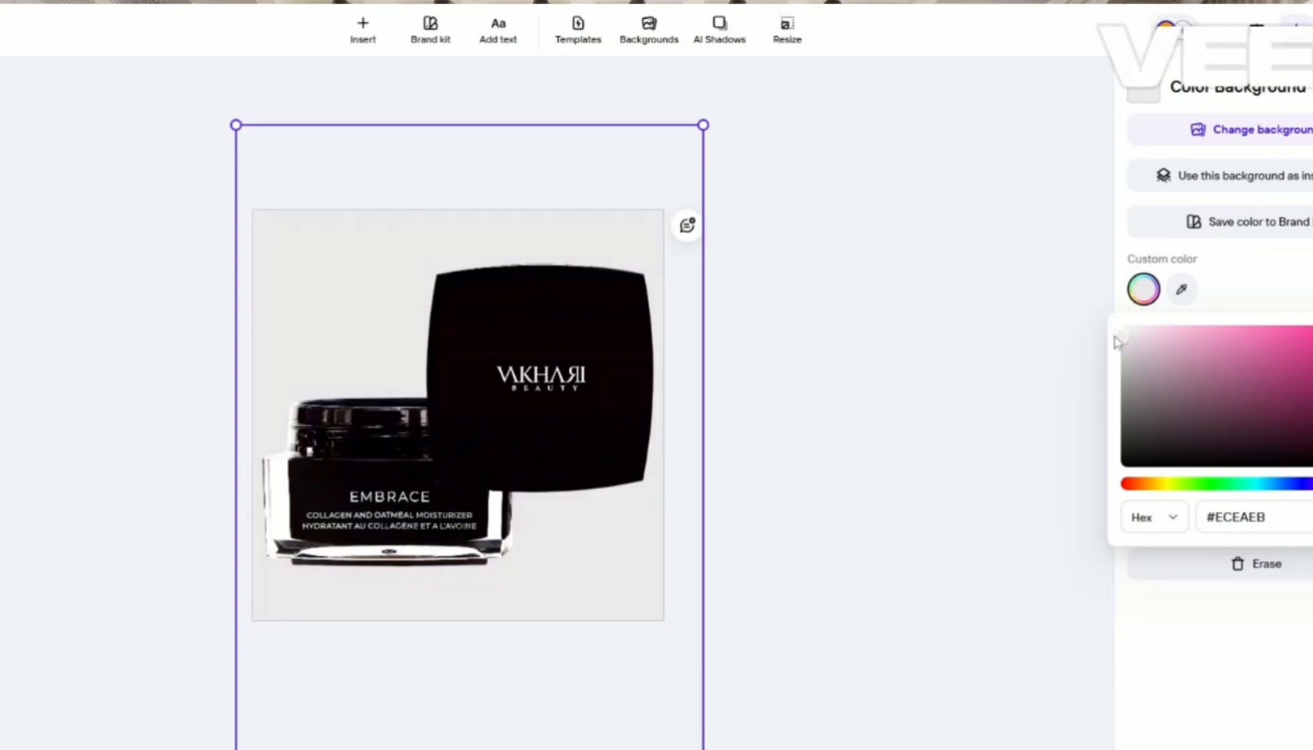
{"action": "left_click_drag", "start_coordinate": [1096, 339], "coordinate": [1084, 323]}
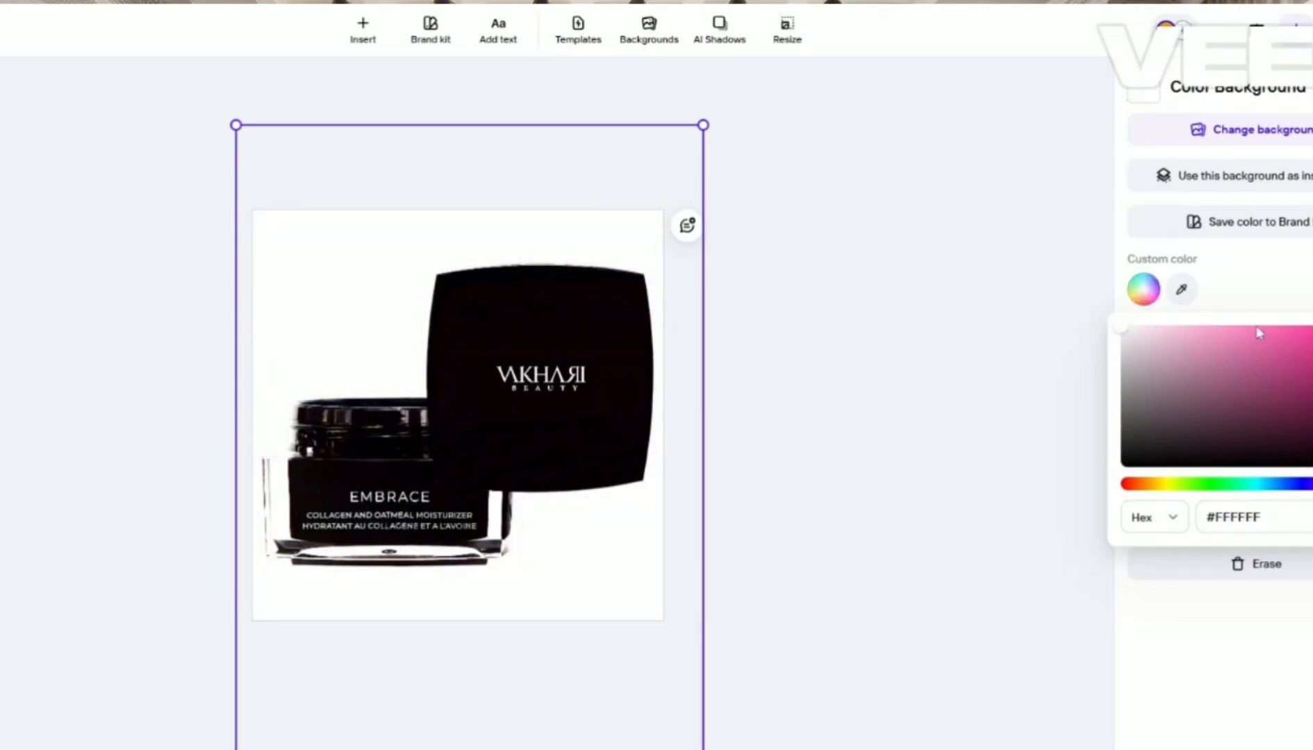
{"action": "left_click", "coordinate": [1298, 224]}
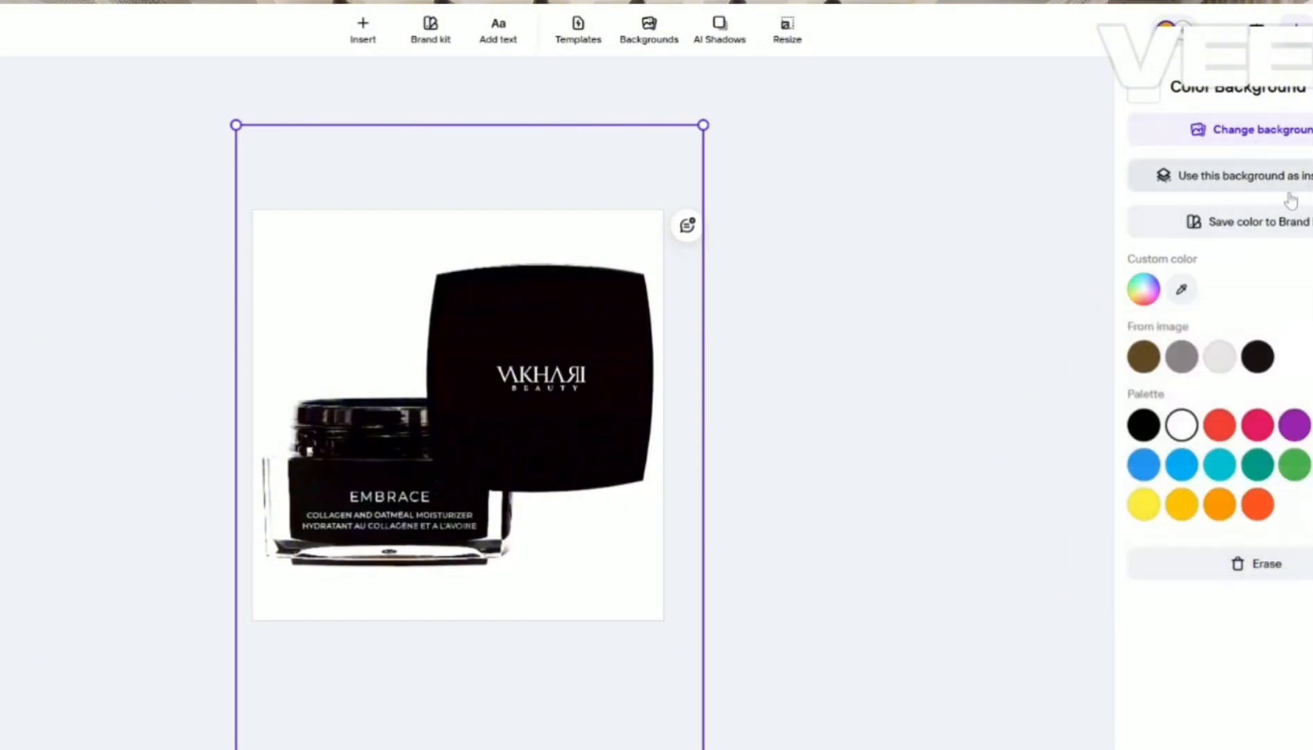
Step: Replace the jar's white background with the suggested AI background of a clean white bench and lush green plant garden
{"action": "left_click", "coordinate": [1220, 138]}
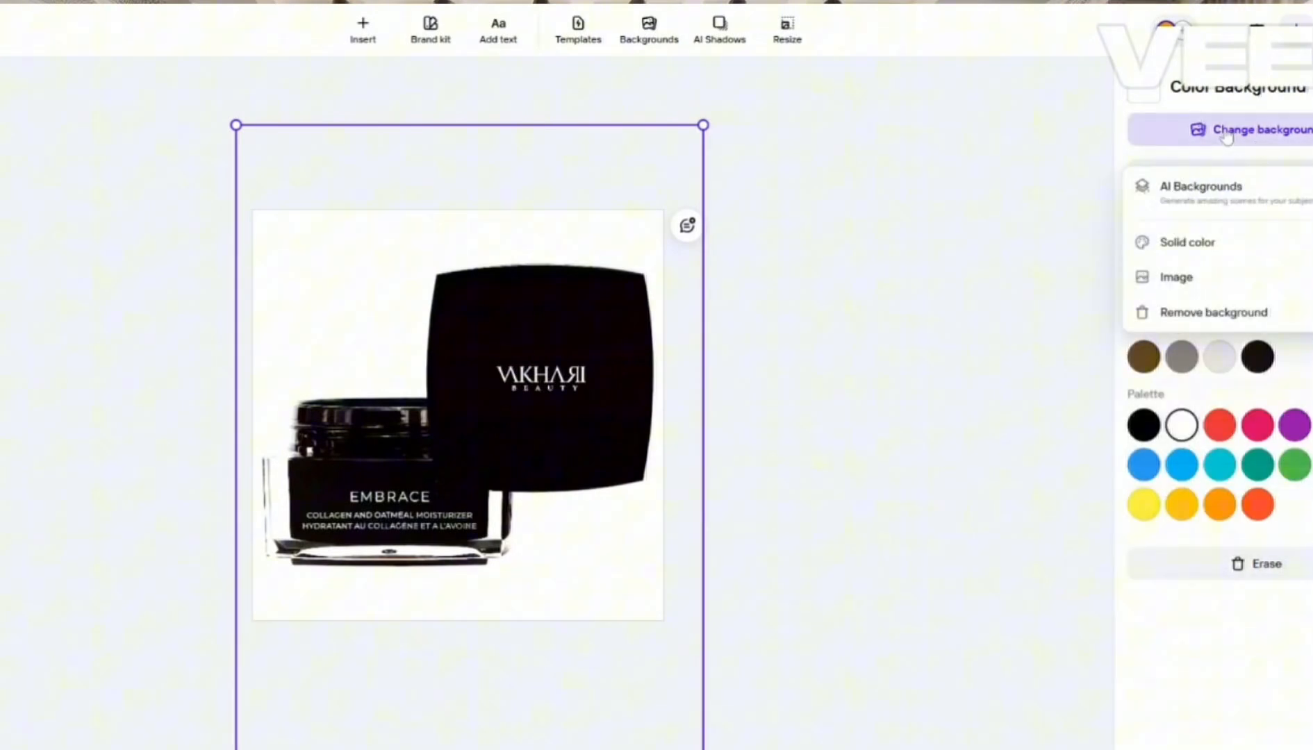
{"action": "left_click", "coordinate": [1231, 197]}
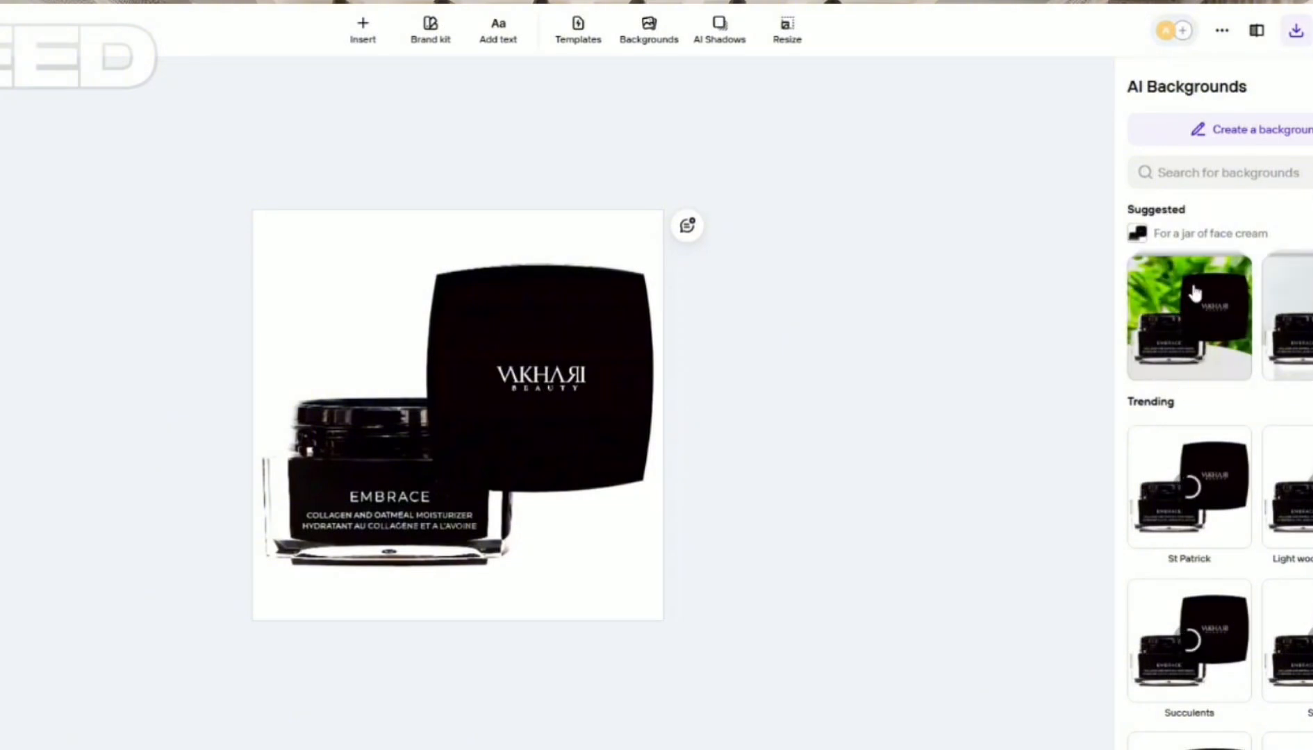
{"action": "left_click", "coordinate": [1194, 292]}
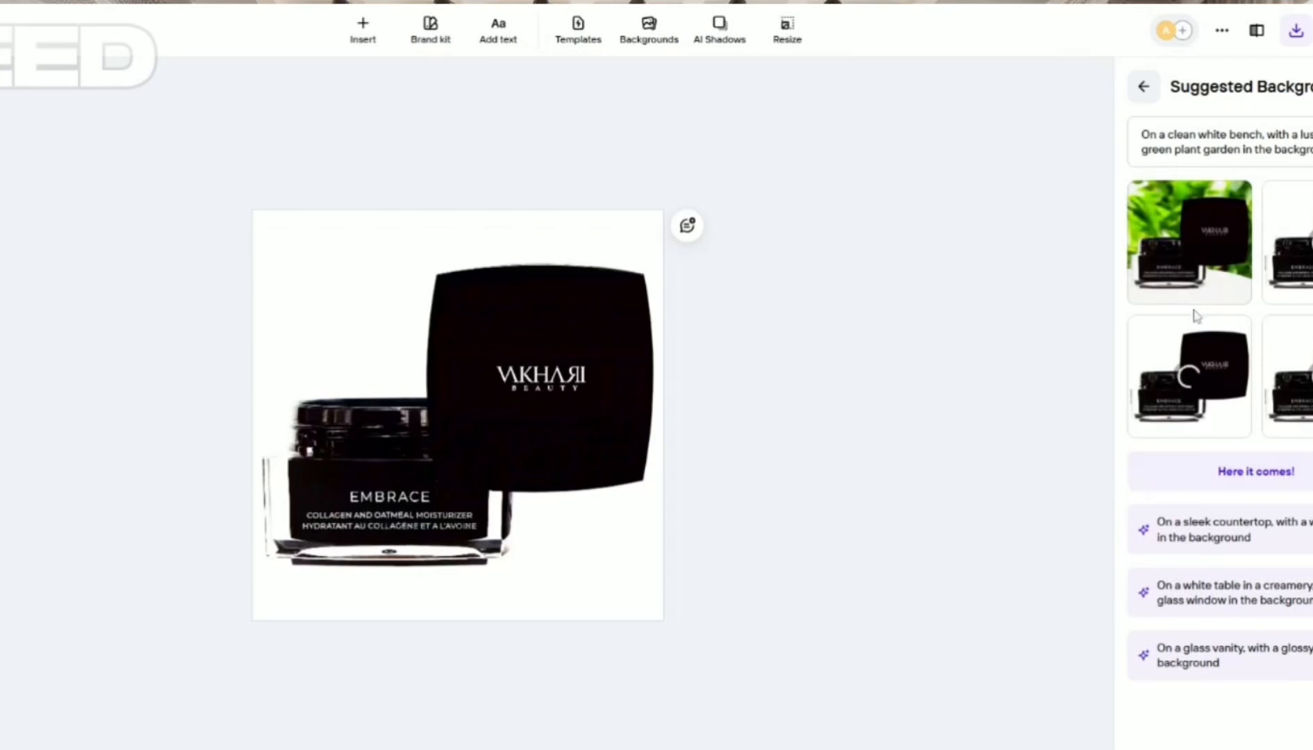
{"action": "left_click", "coordinate": [1167, 229]}
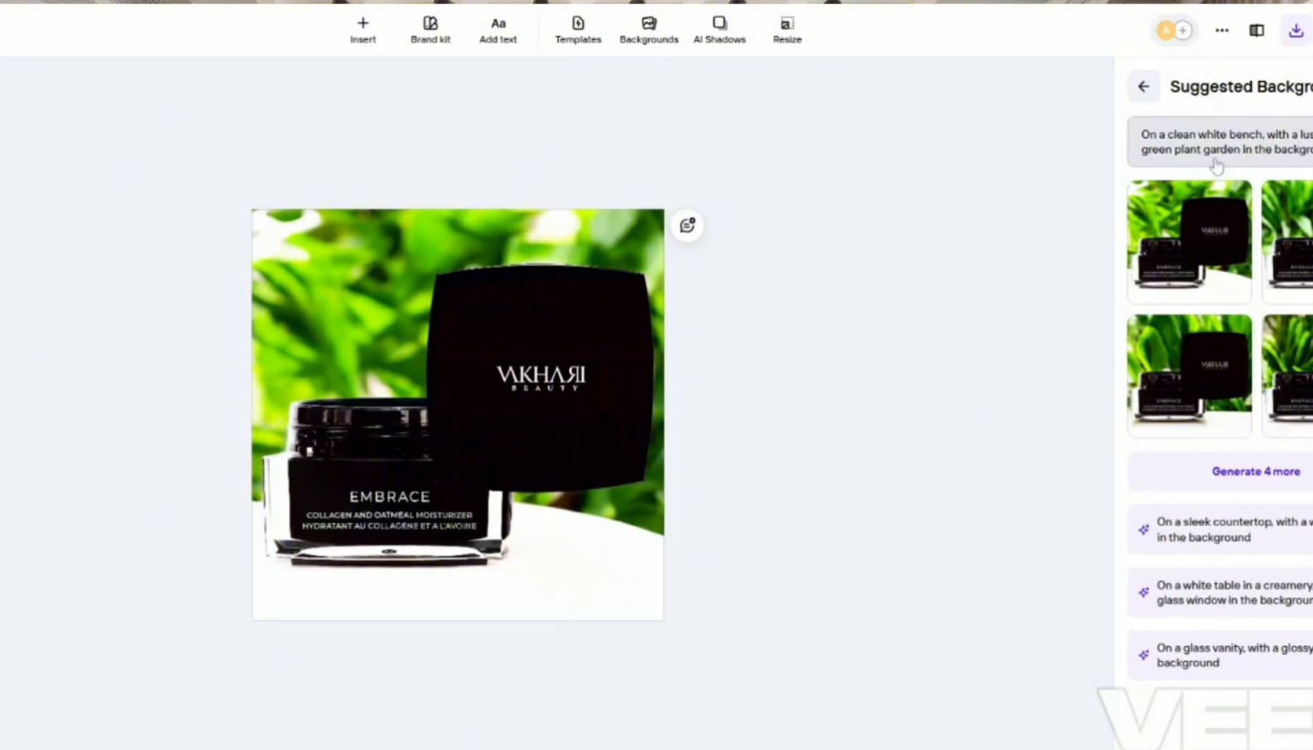
Step: Change the background prompt's garden wording to "lusury surface with mable decor", generate images and apply the first grey shadowed result to the jar
{"action": "left_click", "coordinate": [1297, 142]}
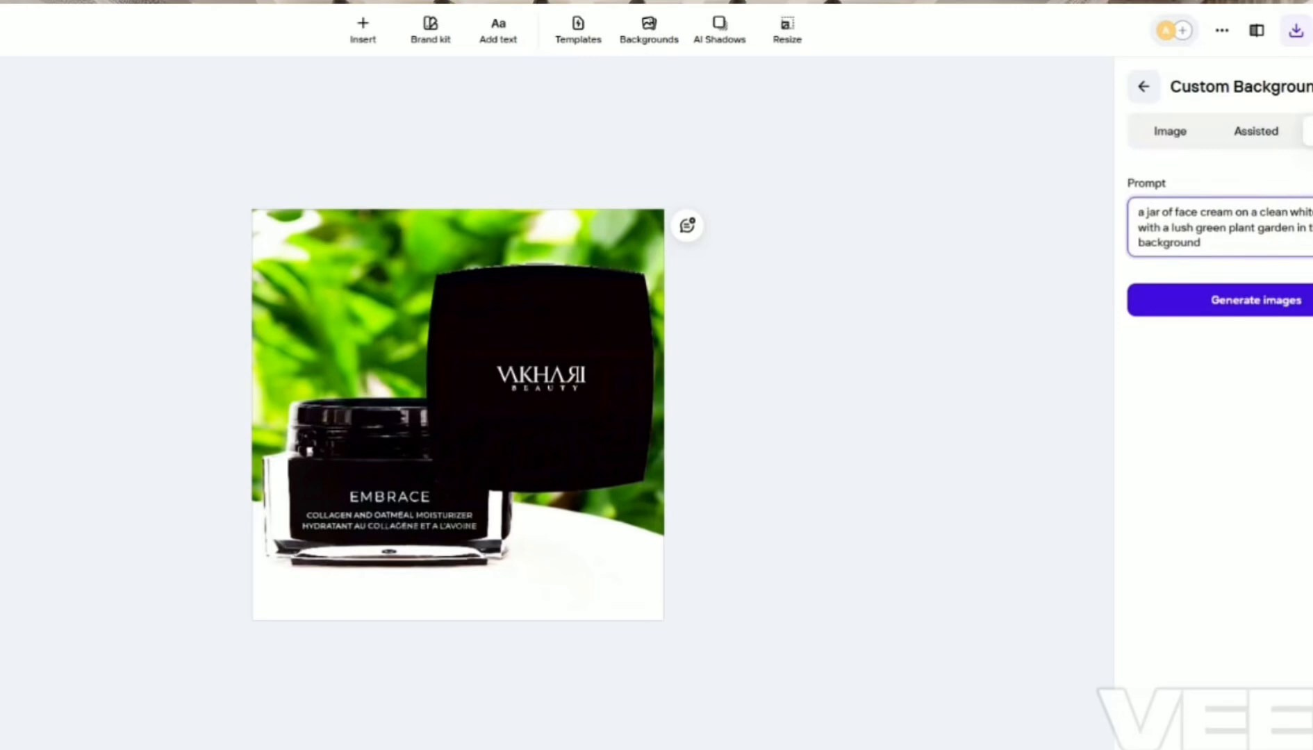
{"action": "left_click_drag", "start_coordinate": [1201, 242], "coordinate": [1171, 227]}
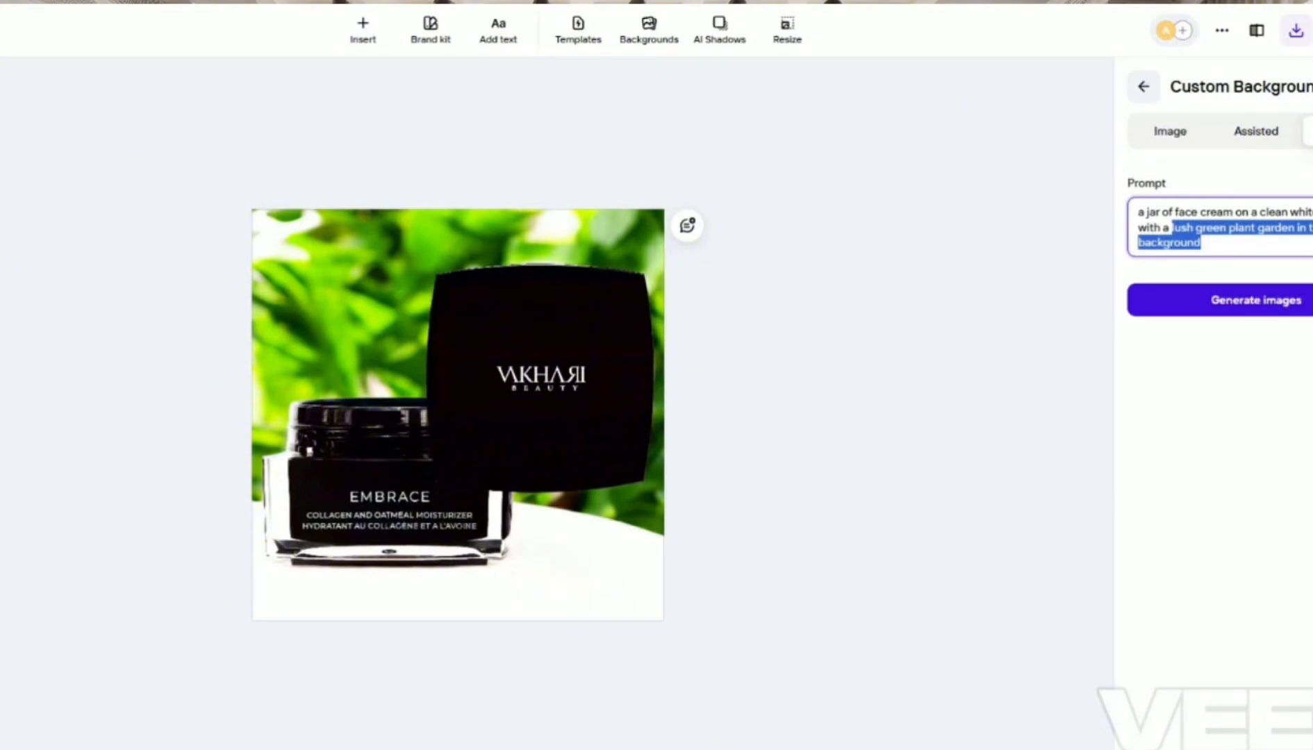
{"action": "key", "text": "BackSpace"}
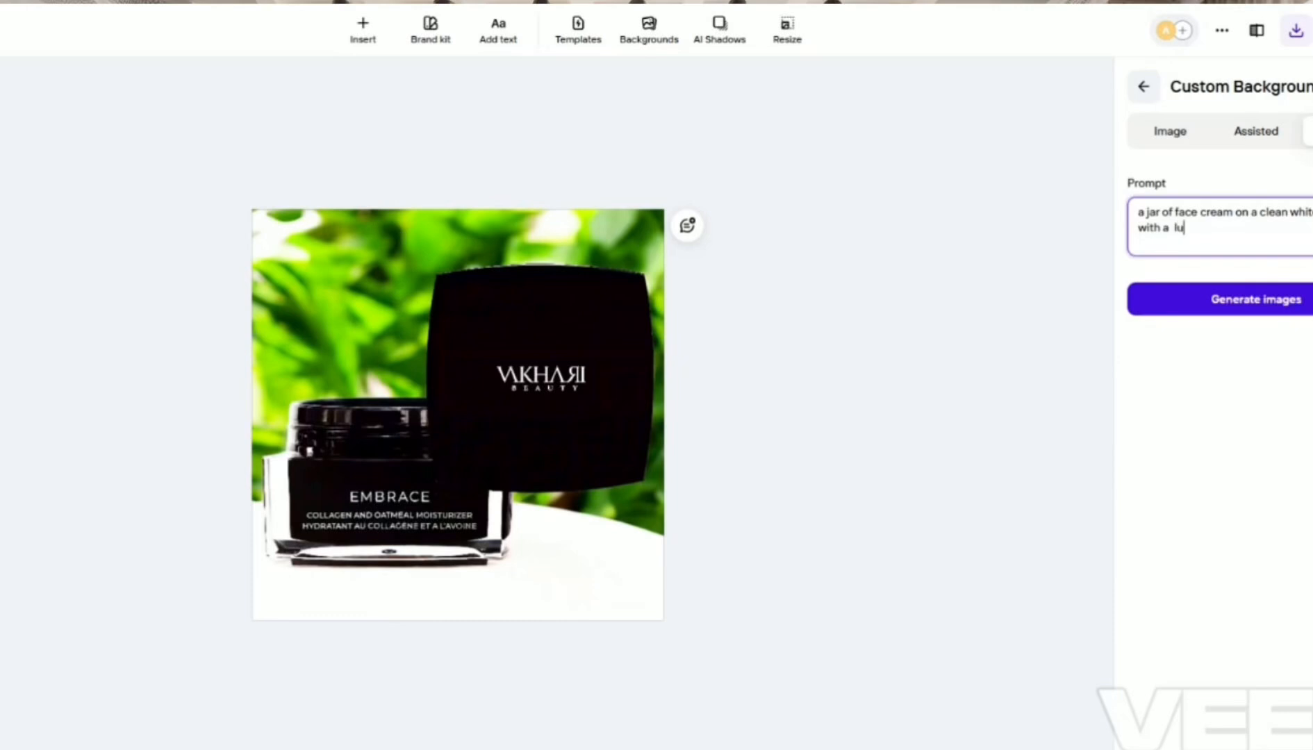
{"action": "type", "text": "lusury surface wit"}
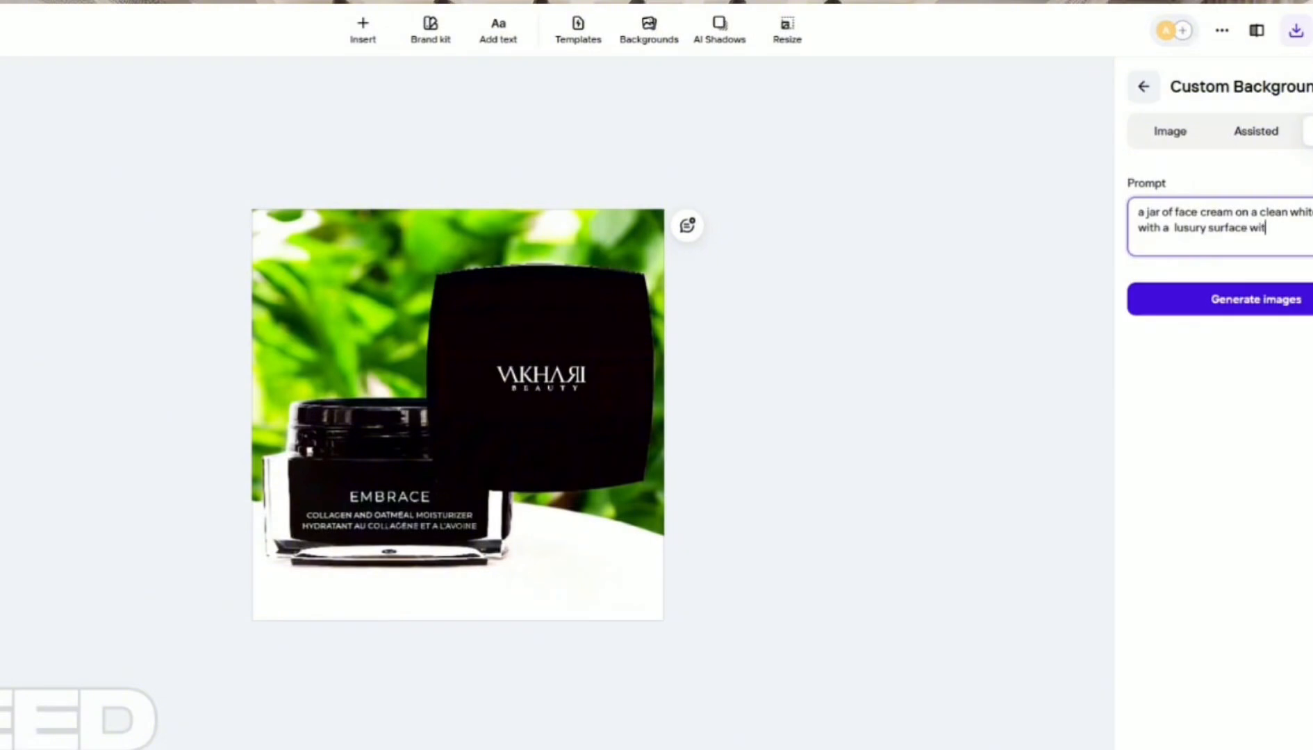
{"action": "type", "text": "h mable decor"}
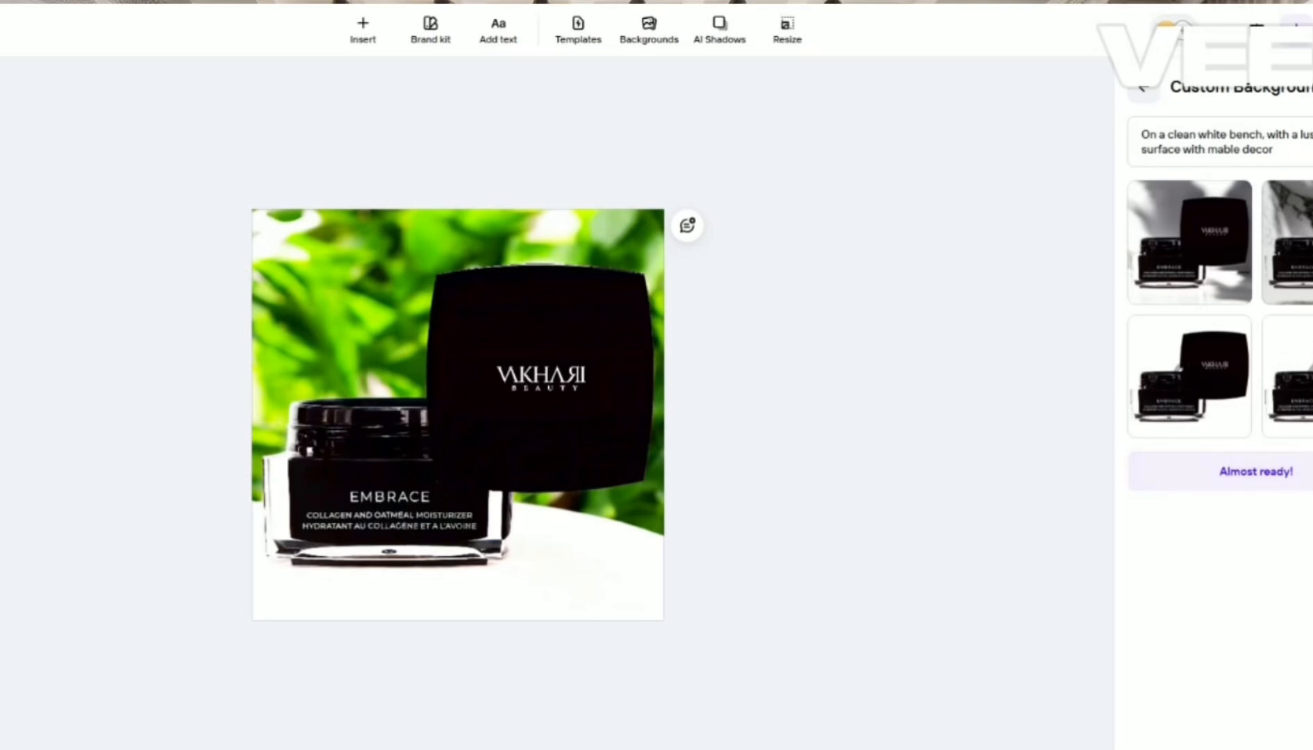
{"action": "left_click", "coordinate": [1164, 238]}
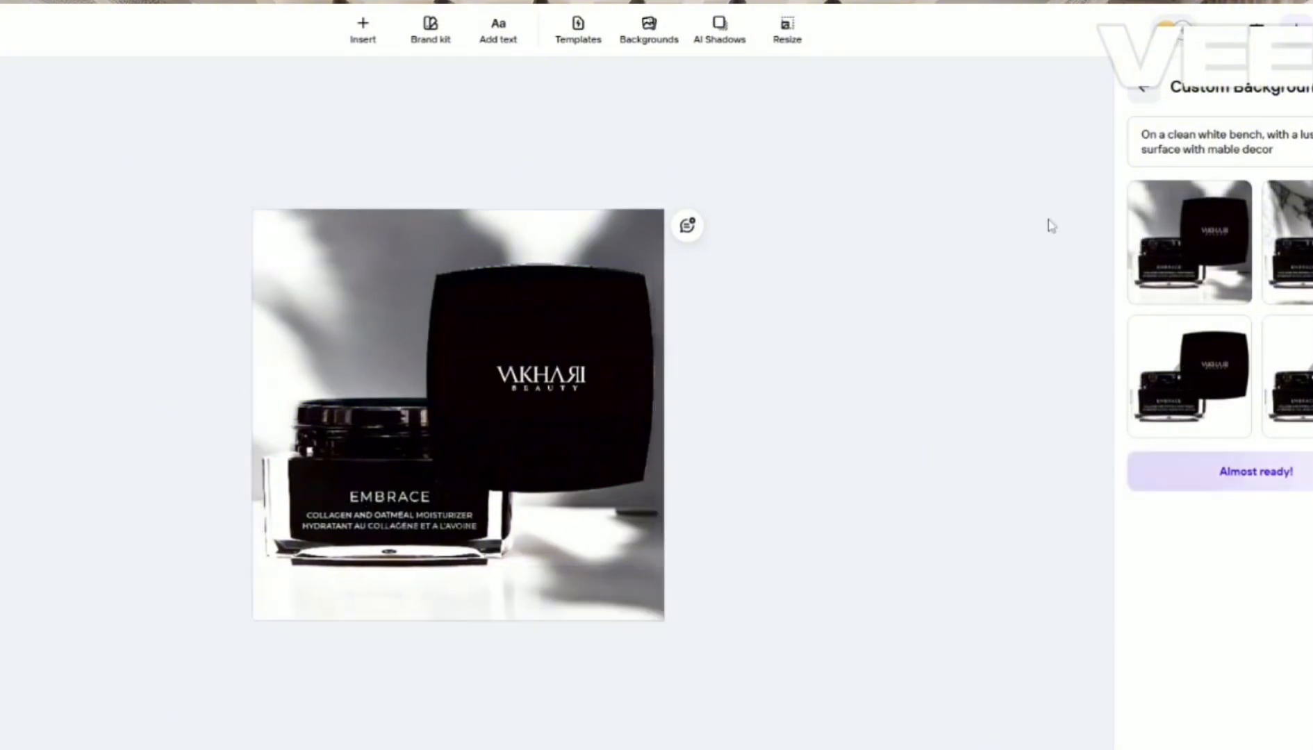
Step: Replace "mable decor" with "flowers" in the background prompt and generate new images
{"action": "left_click", "coordinate": [1284, 161]}
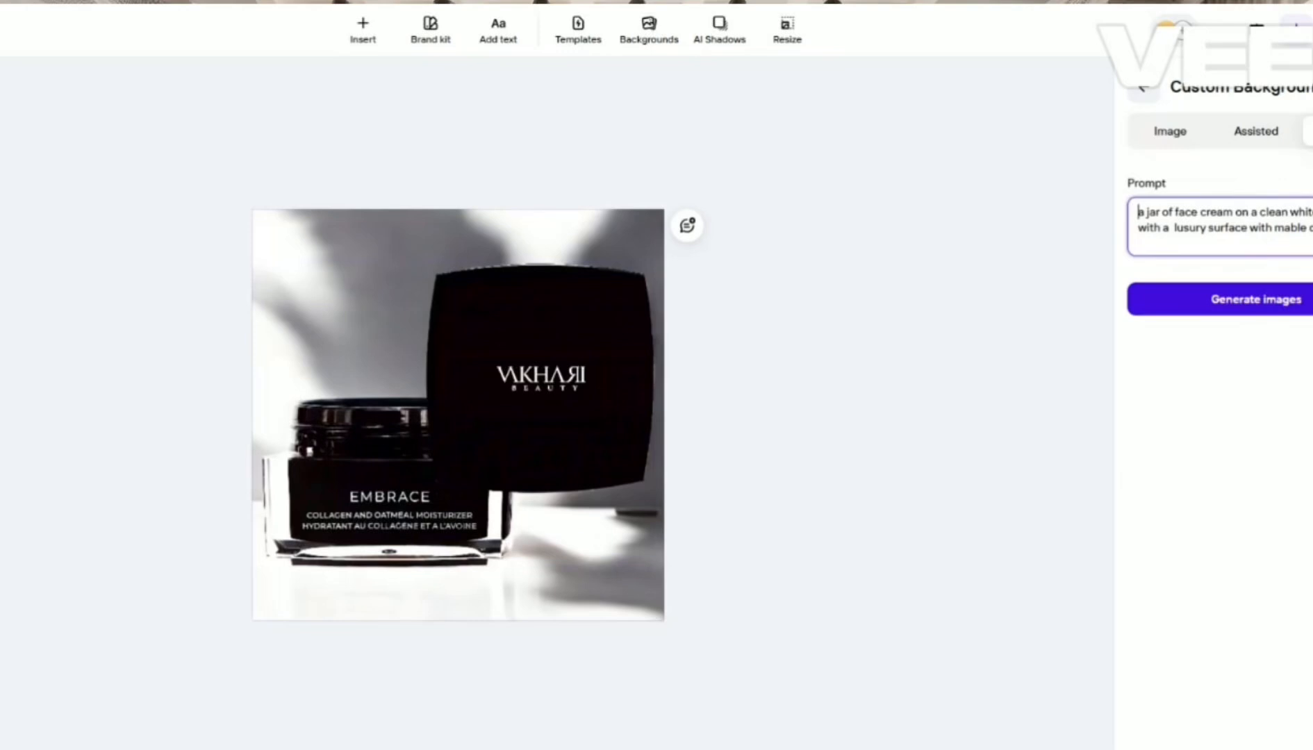
{"action": "left_click_drag", "start_coordinate": [1312, 229], "coordinate": [1272, 229]}
{"action": "key", "text": "BackSpace"}
{"action": "type", "text": "flowers"}
{"action": "key", "text": "Return"}
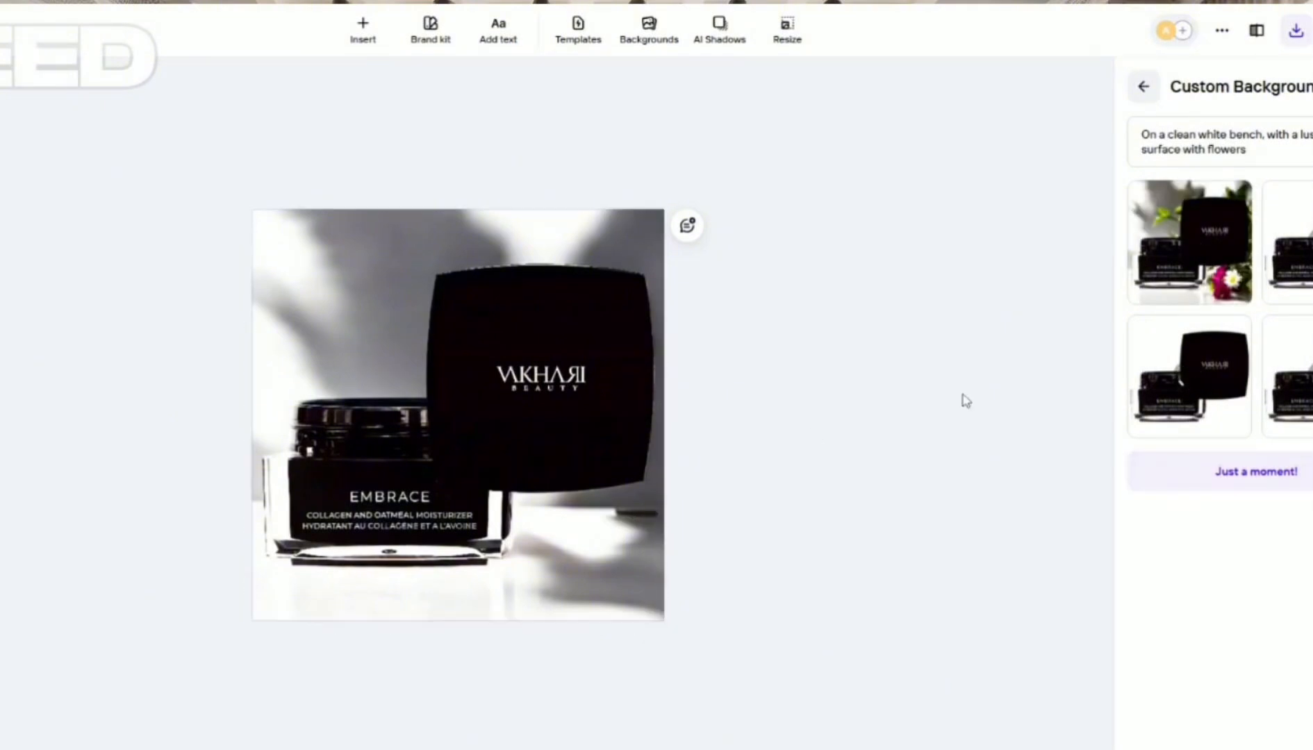
Step: Compare the generated flower backgrounds on the jar and settle on the second one, with pink and white blossoms above
{"action": "left_click", "coordinate": [1233, 236]}
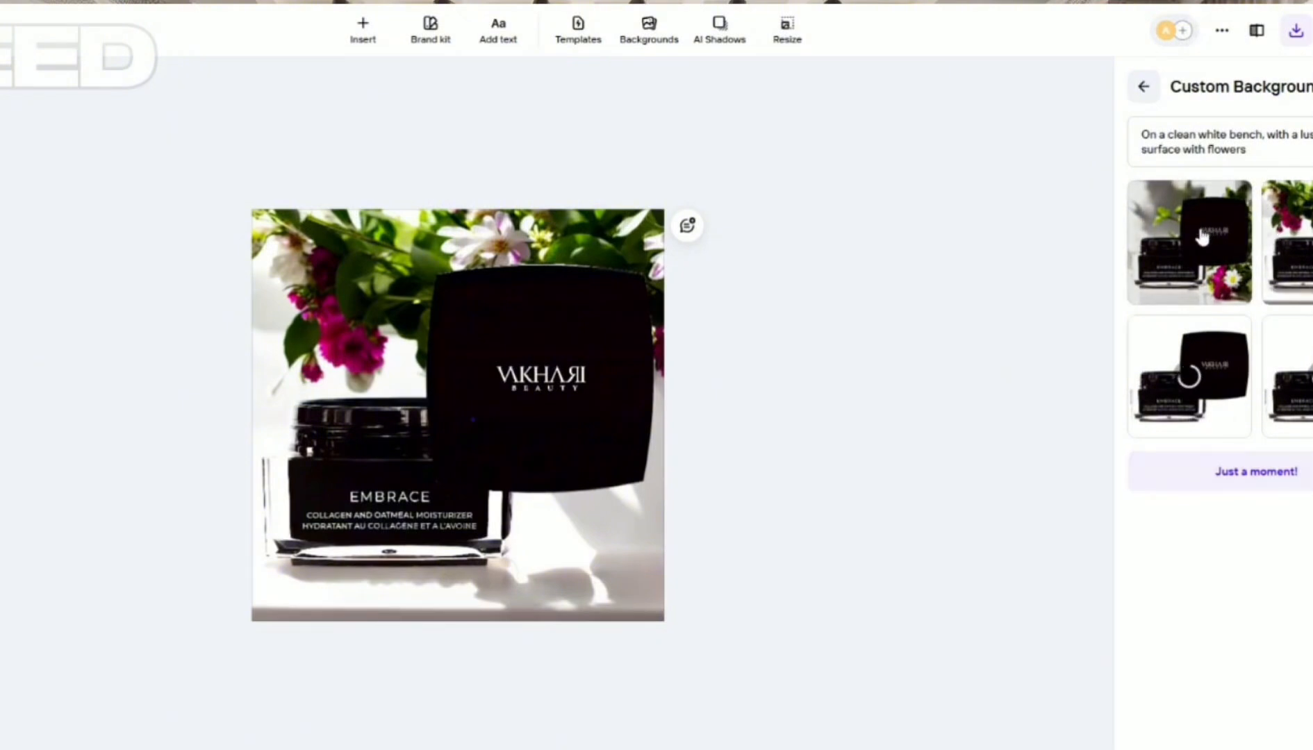
{"action": "left_click", "coordinate": [1202, 238]}
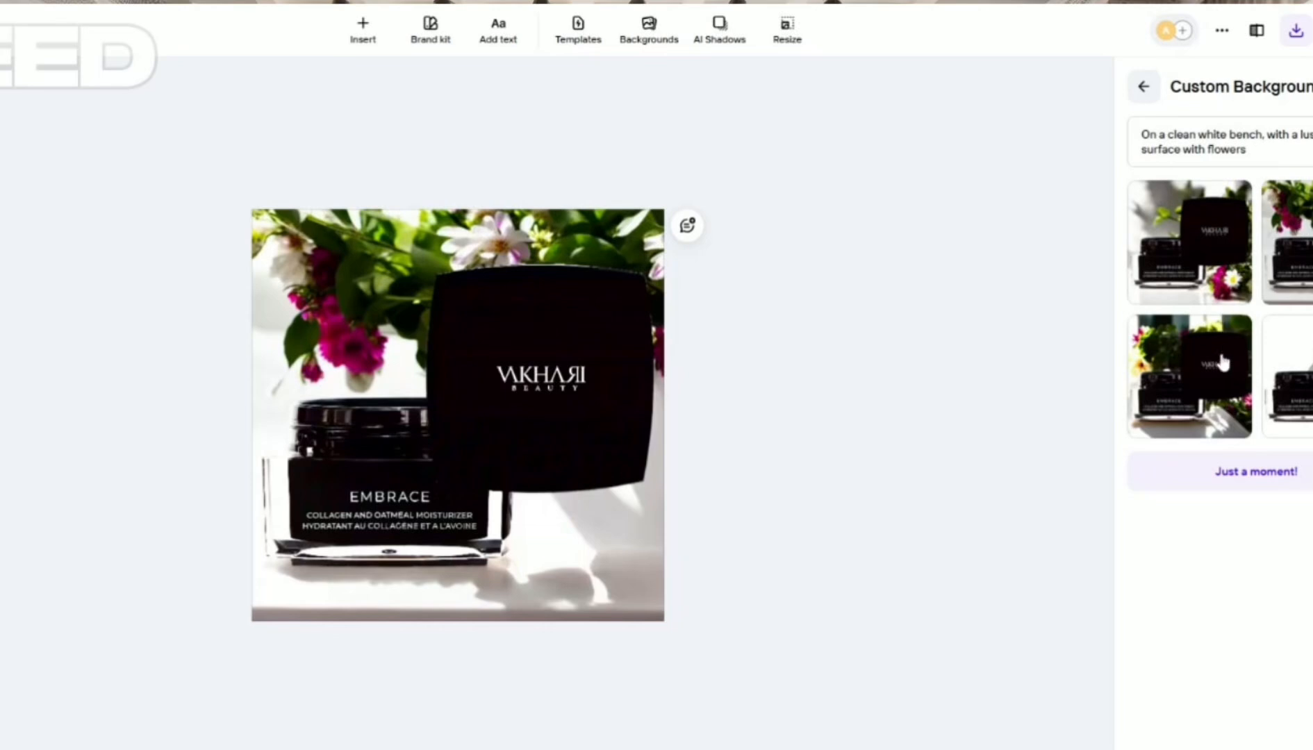
{"action": "left_click", "coordinate": [1183, 385]}
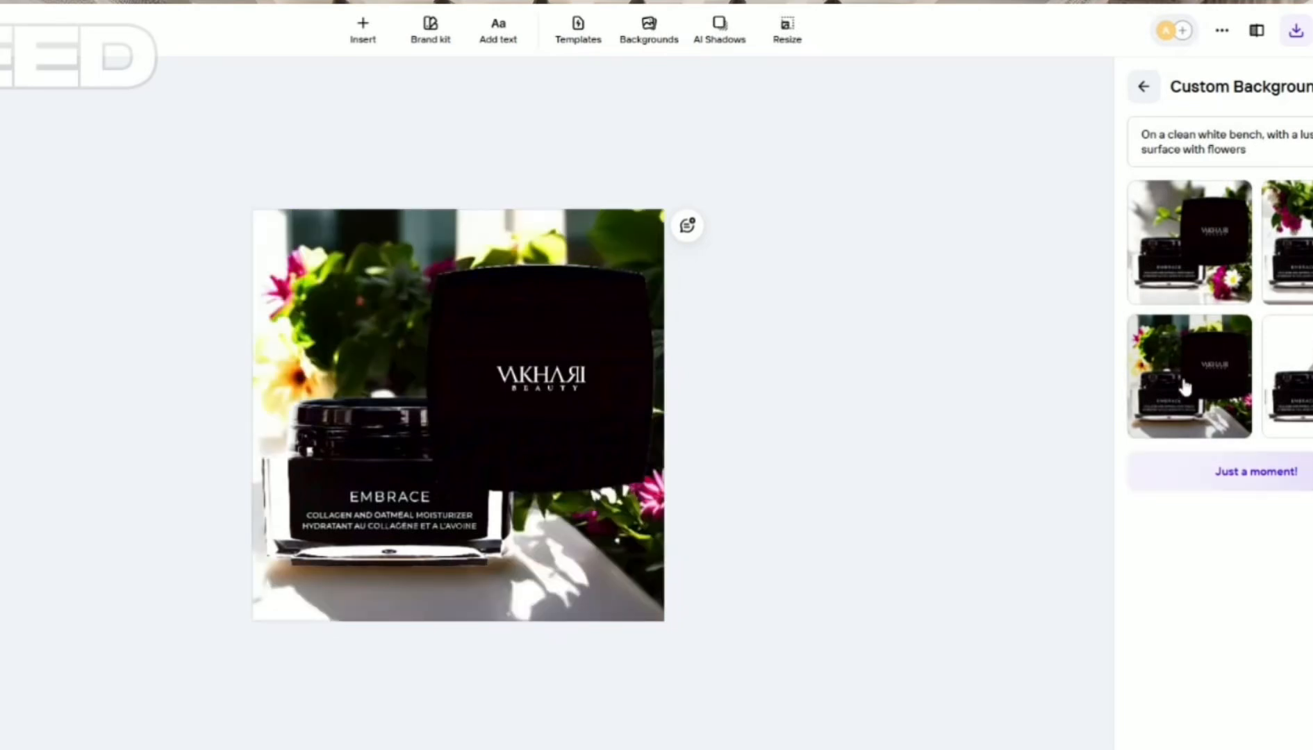
{"action": "left_click", "coordinate": [1285, 254]}
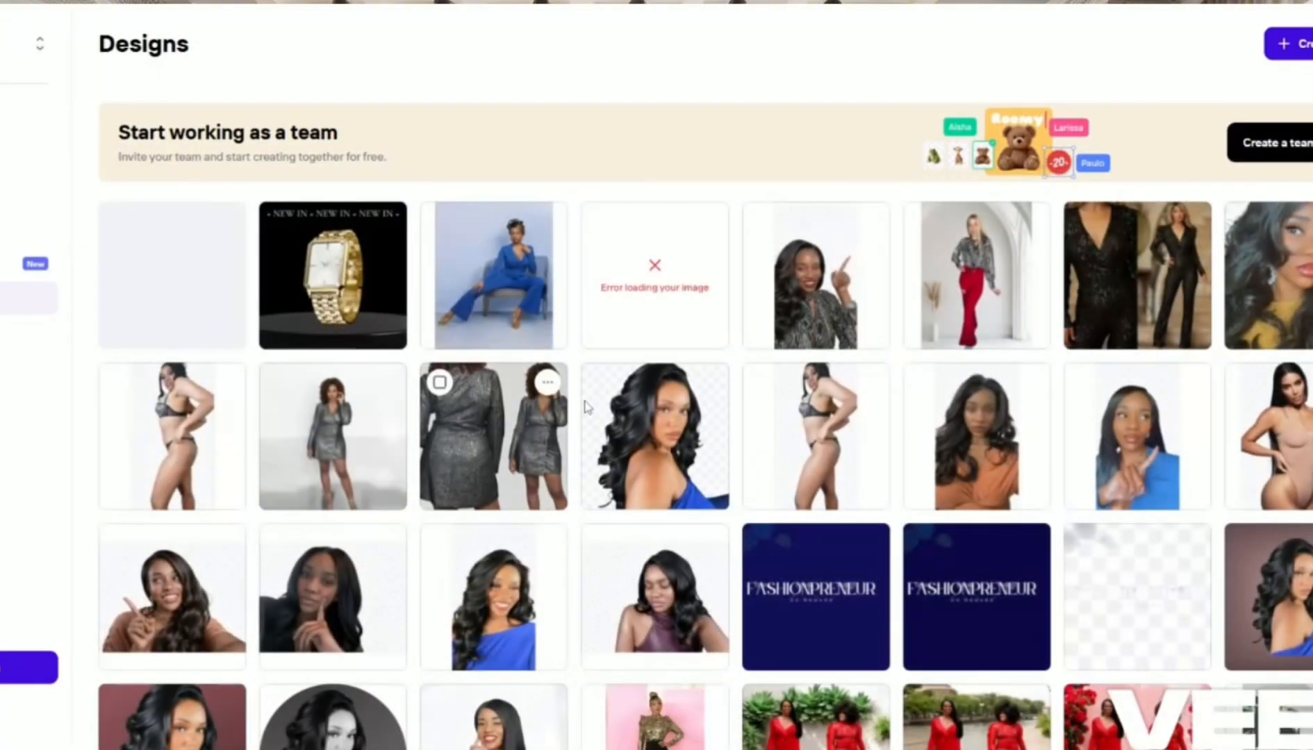
Step: Browse the saved designs from the model portraits down through the outfit photos to the Vakhari beauty product images
{"action": "scroll", "coordinate": [584, 446], "scroll_direction": "down", "scroll_amount": 10}
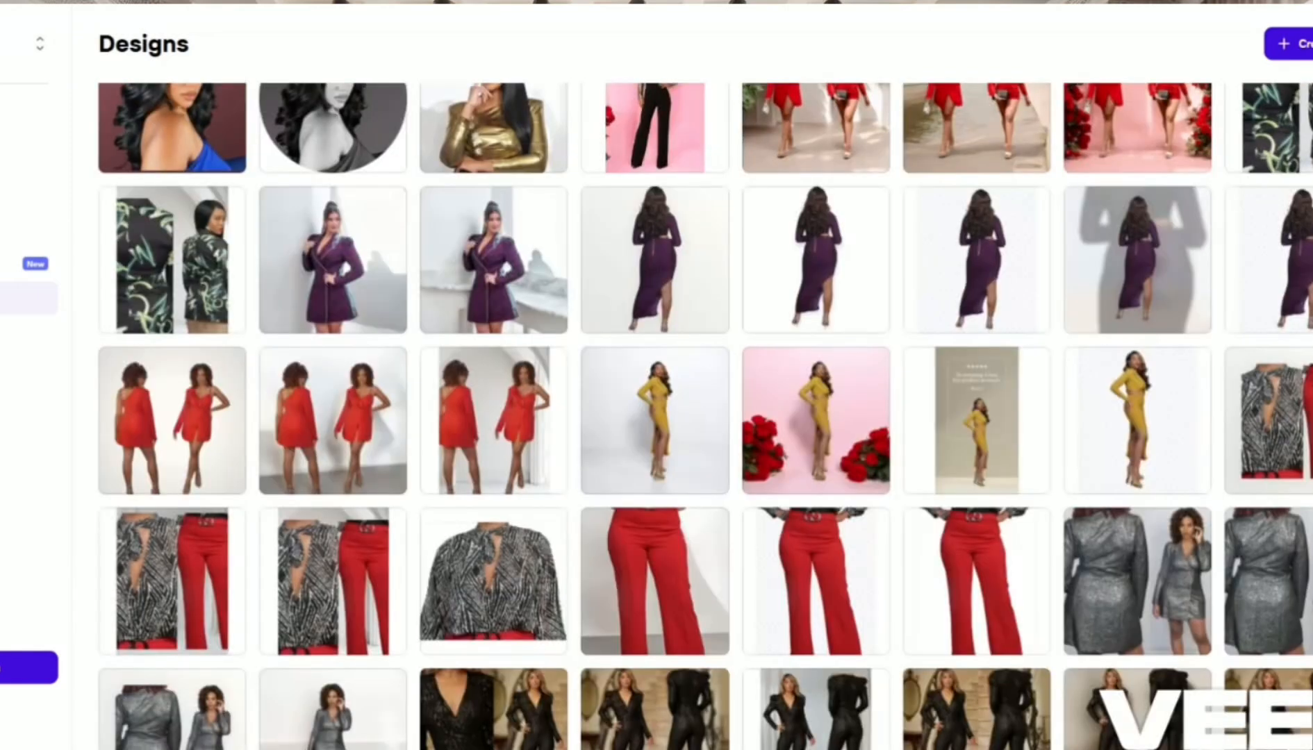
{"action": "mouse_move", "coordinate": [587, 492]}
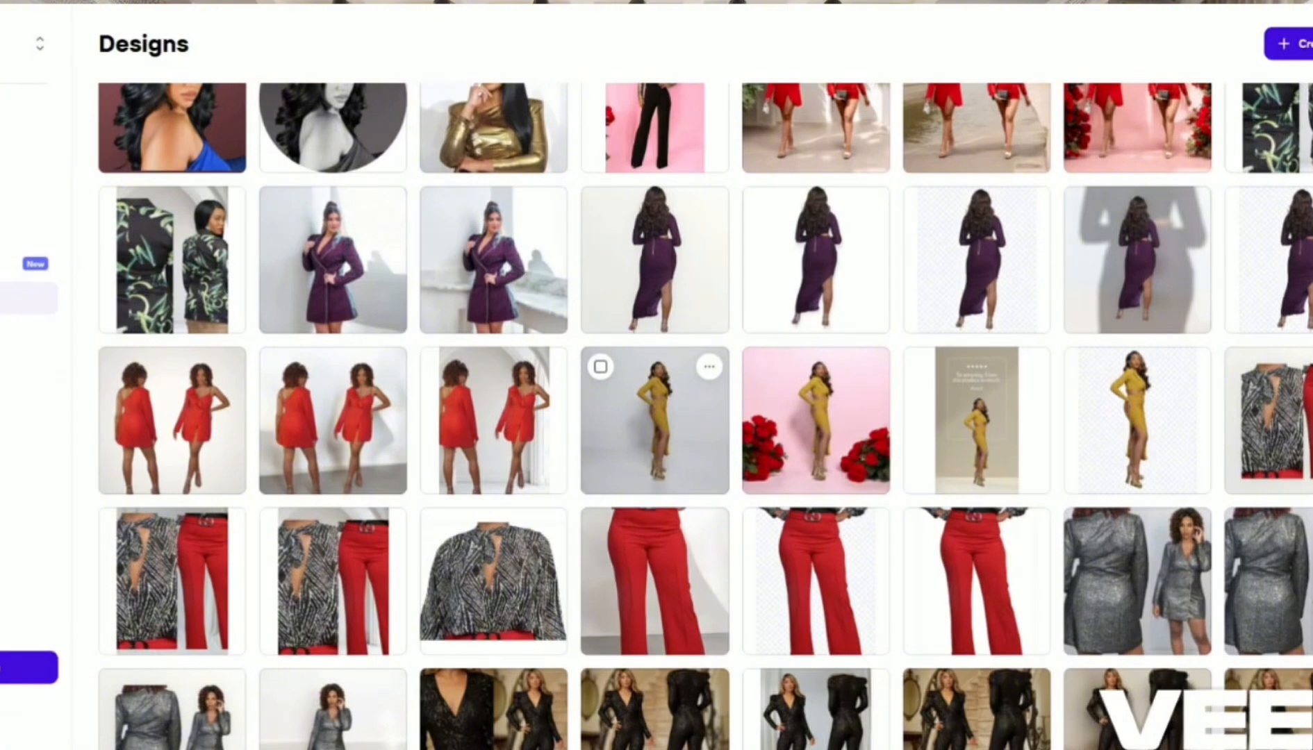
{"action": "scroll", "coordinate": [1027, 437], "scroll_direction": "up", "scroll_amount": 2}
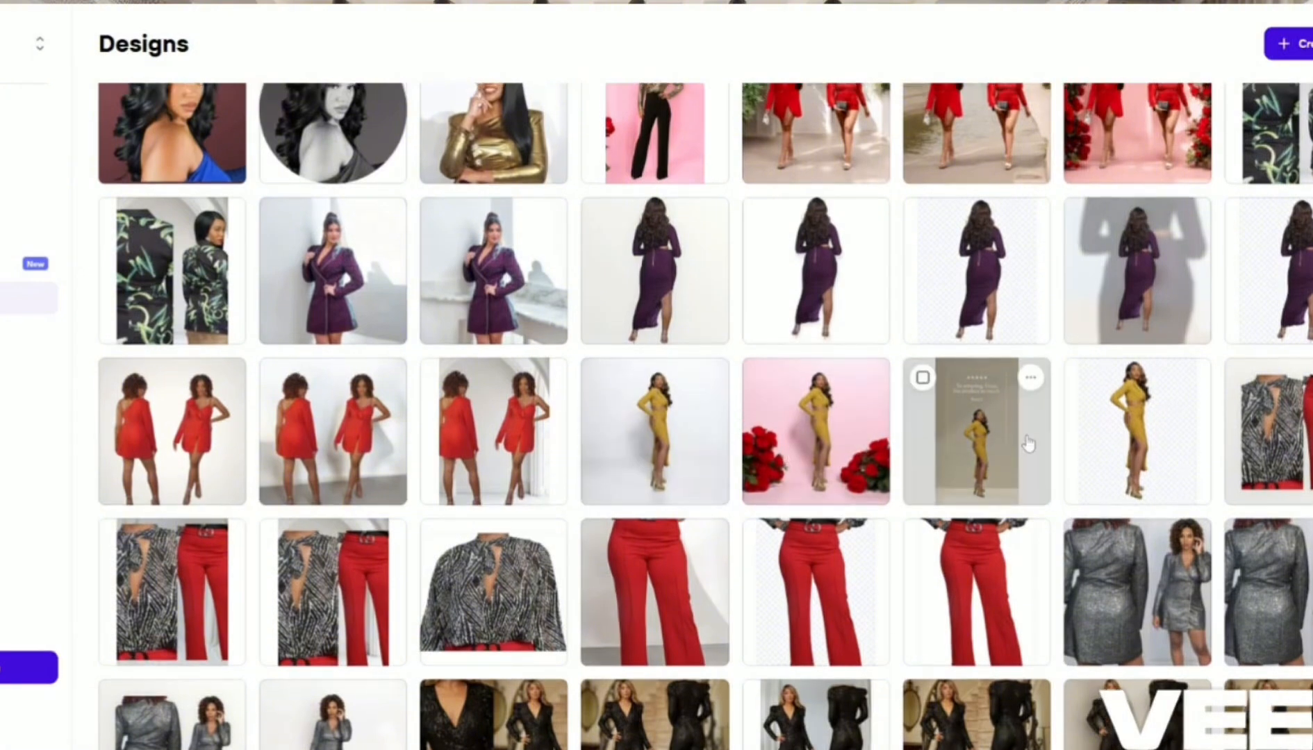
{"action": "scroll", "coordinate": [1027, 443], "scroll_direction": "up", "scroll_amount": 1}
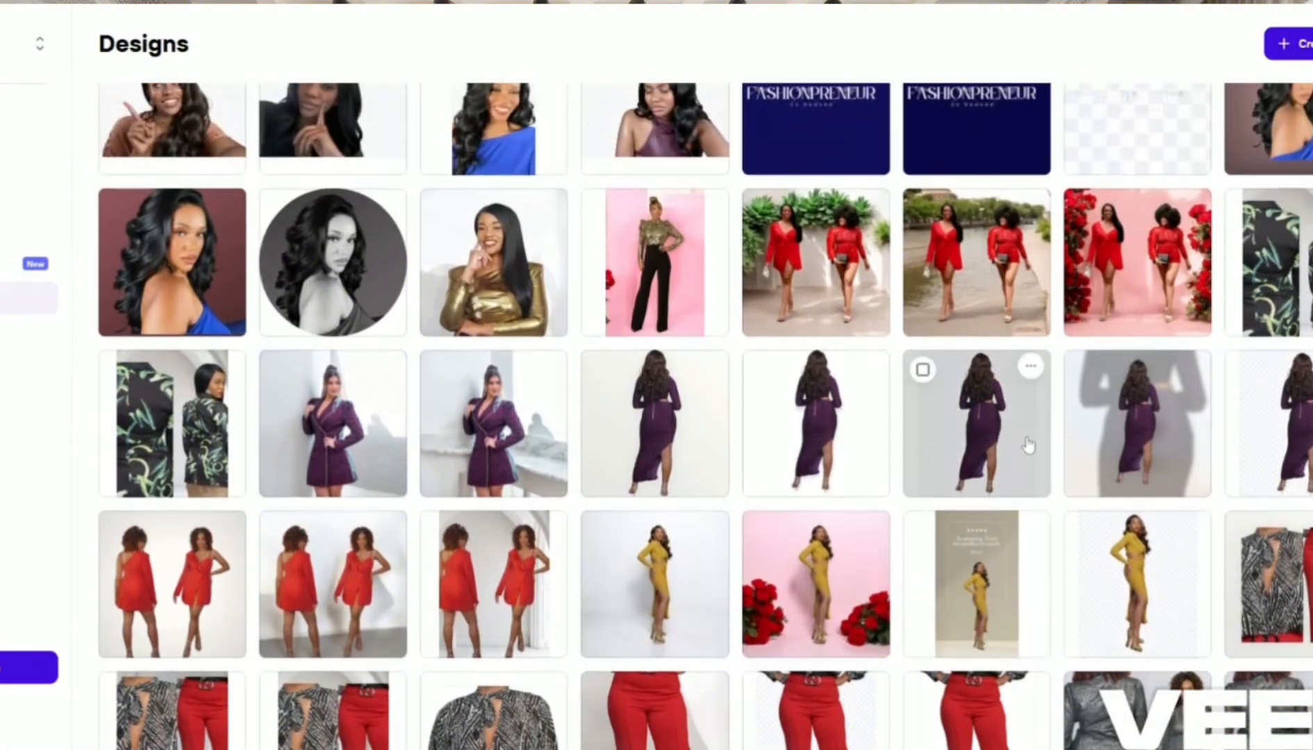
{"action": "scroll", "coordinate": [1037, 459], "scroll_direction": "down", "scroll_amount": 5}
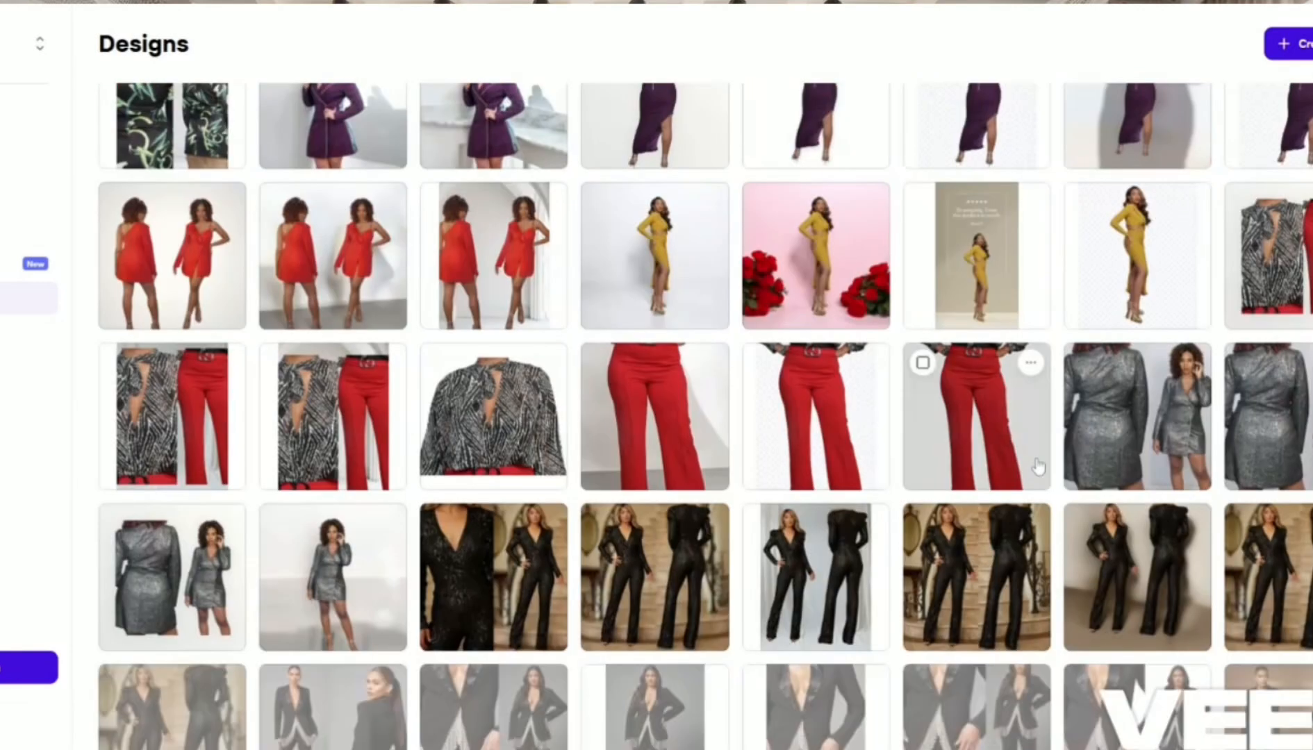
{"action": "scroll", "coordinate": [1035, 486], "scroll_direction": "down", "scroll_amount": 6}
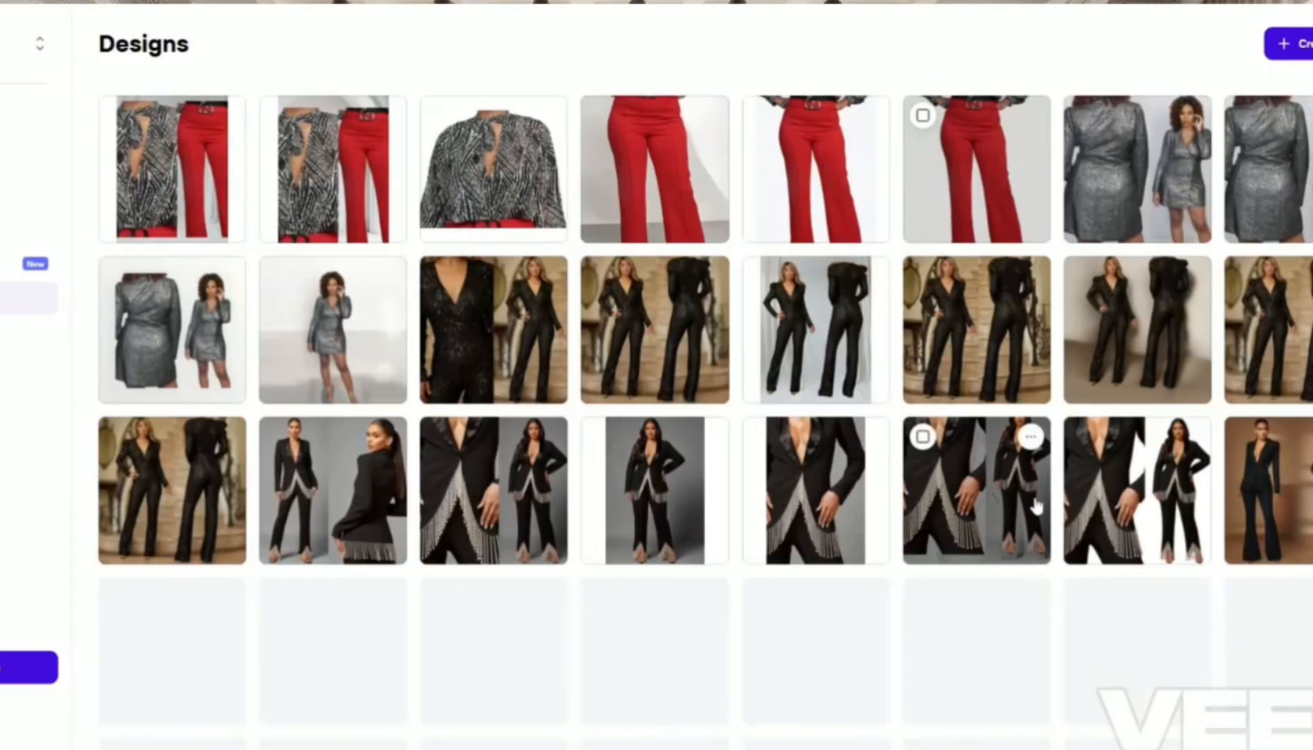
{"action": "scroll", "coordinate": [1037, 505], "scroll_direction": "down", "scroll_amount": 3}
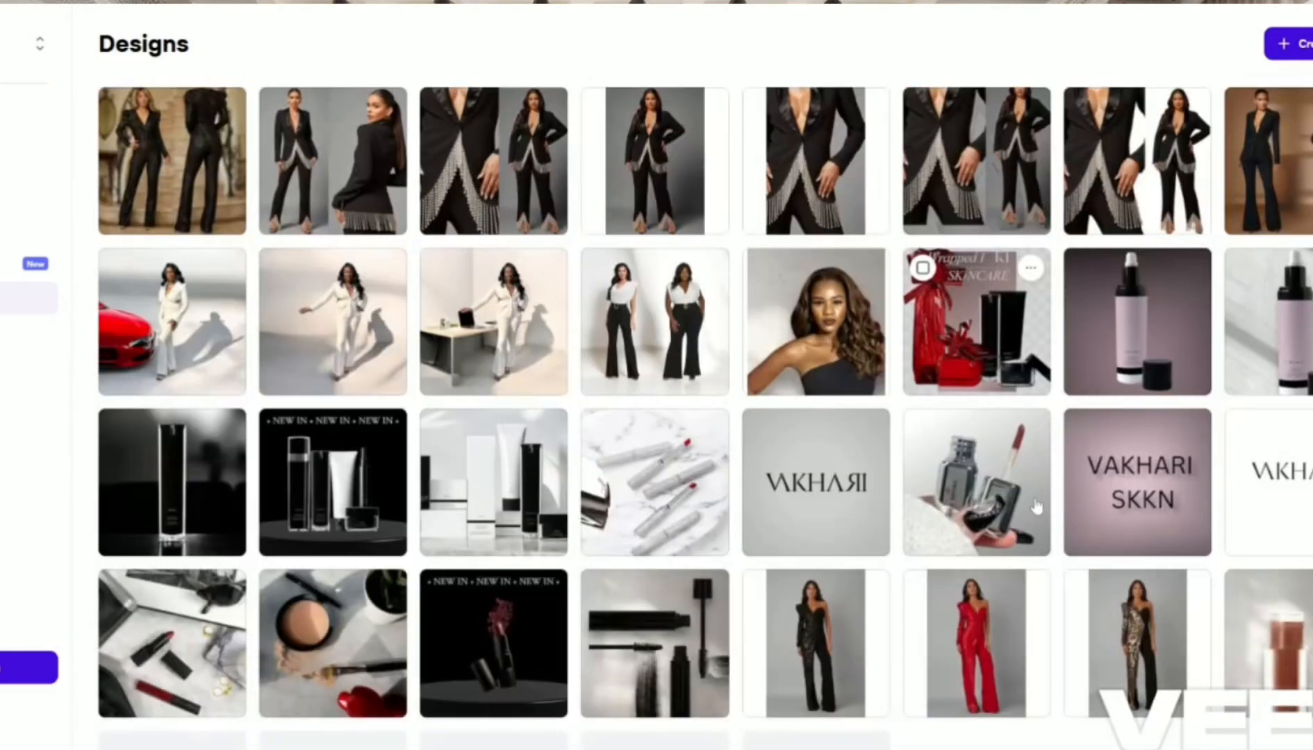
{"action": "left_click", "coordinate": [683, 355]}
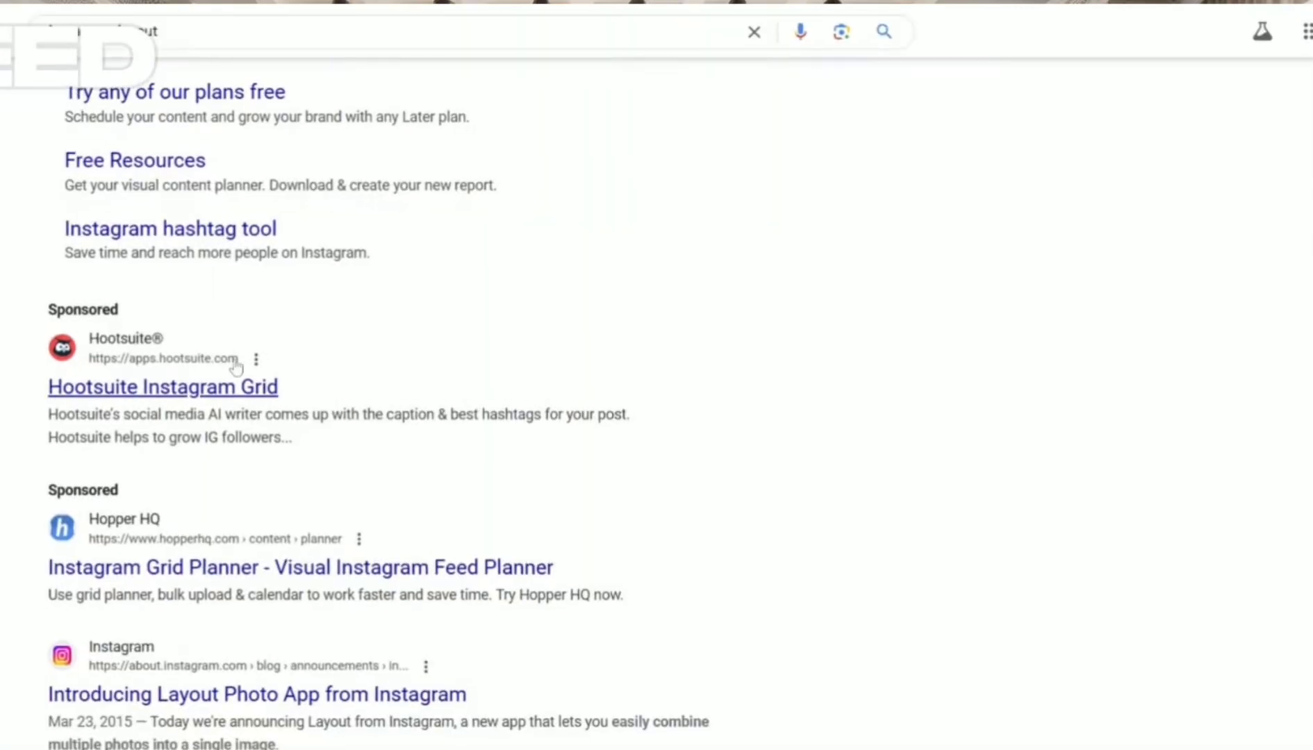
Step: Look through the web search results and open Instagram's "Introducing Layout Photo App from Instagram" article
{"action": "scroll", "coordinate": [236, 368], "scroll_direction": "up", "scroll_amount": 1}
{"action": "scroll", "coordinate": [236, 368], "scroll_direction": "up", "scroll_amount": 4}
{"action": "scroll", "coordinate": [235, 368], "scroll_direction": "down", "scroll_amount": 8}
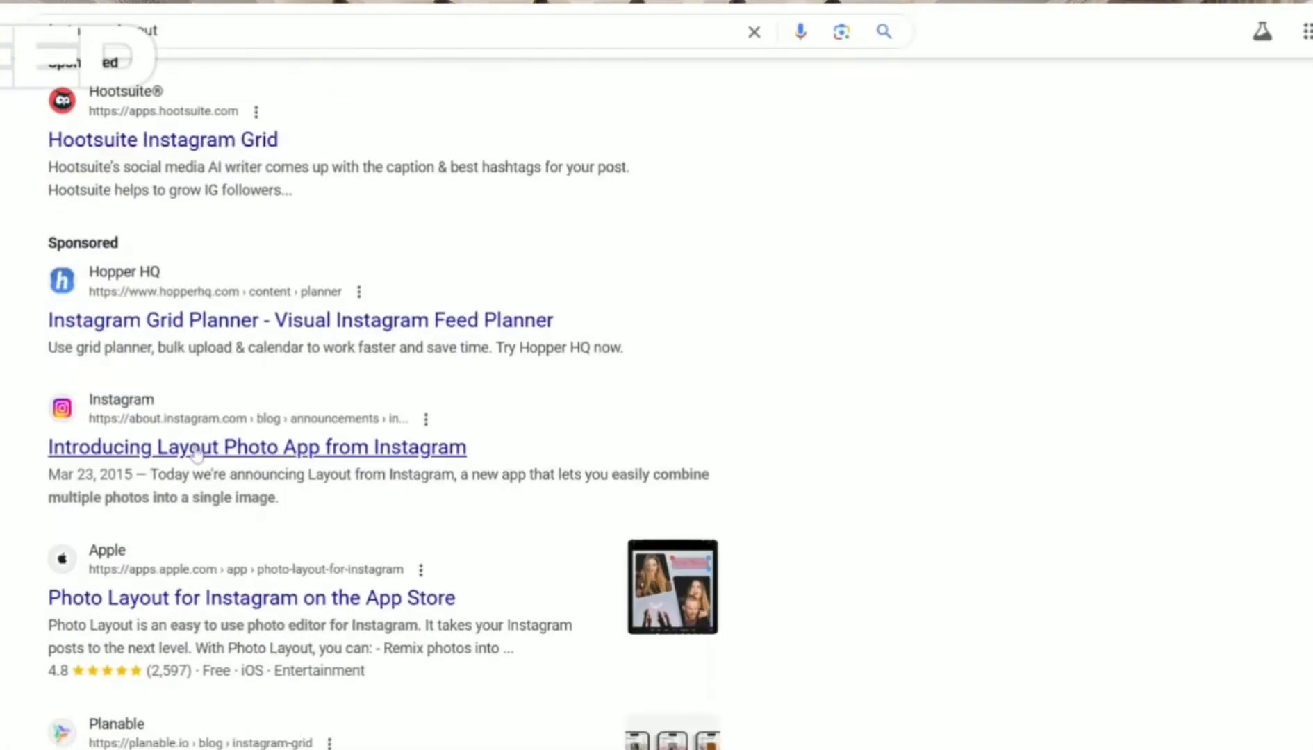
{"action": "left_click", "coordinate": [385, 448]}
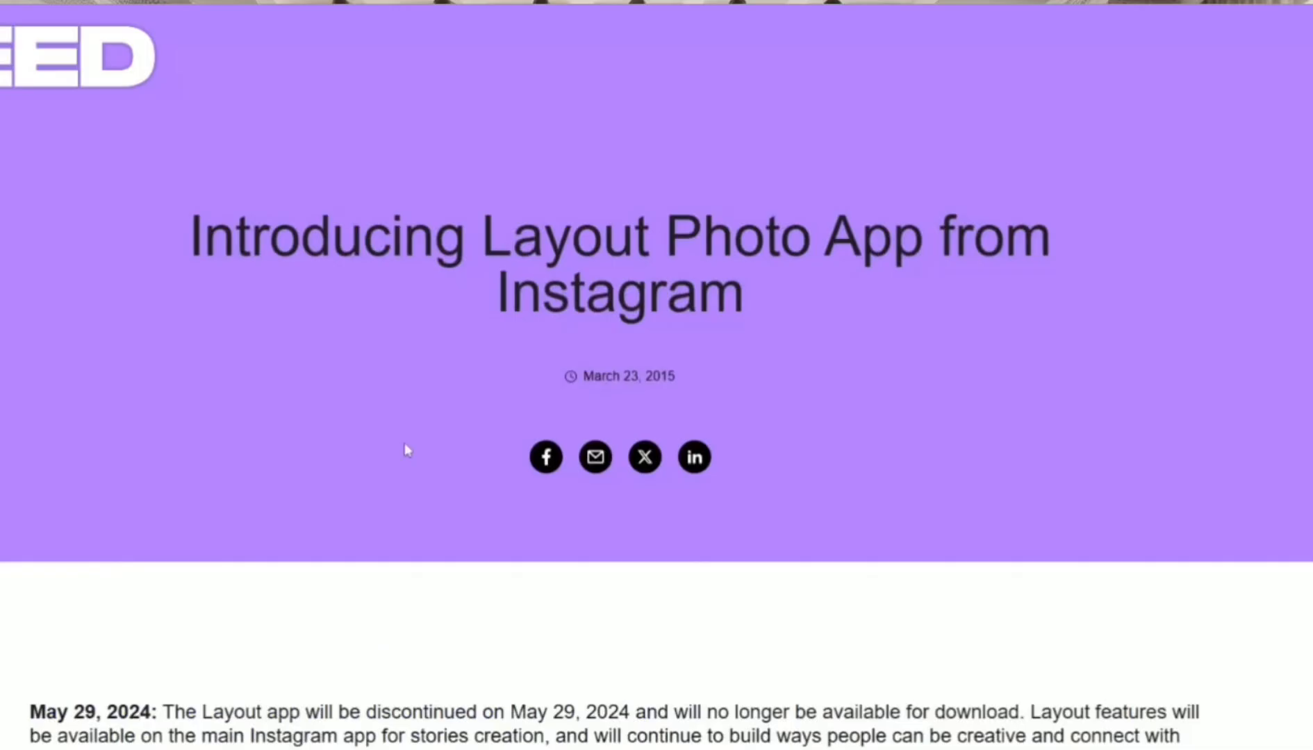
Step: Examine the Layout app article's discontinuation notice, example collages and feature descriptions through to the page footer
{"action": "scroll", "coordinate": [513, 439], "scroll_direction": "down", "scroll_amount": 5}
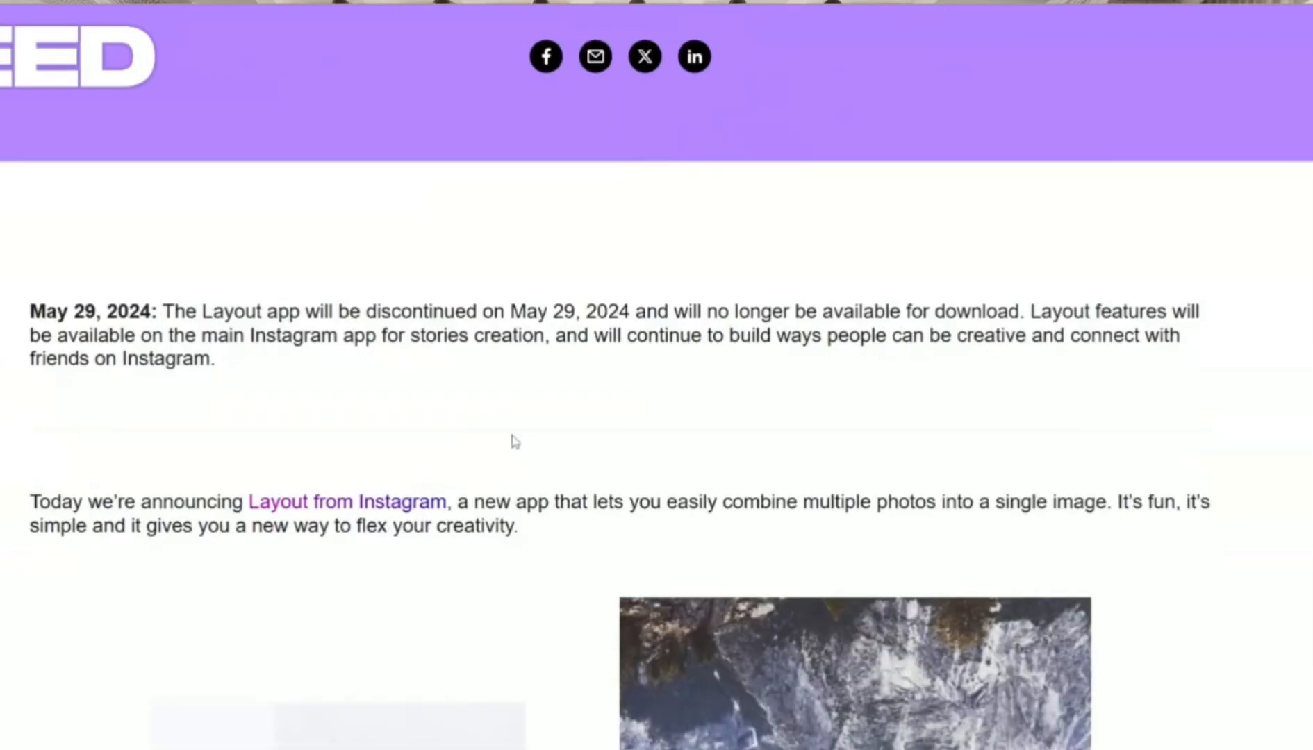
{"action": "scroll", "coordinate": [515, 442], "scroll_direction": "down", "scroll_amount": 13}
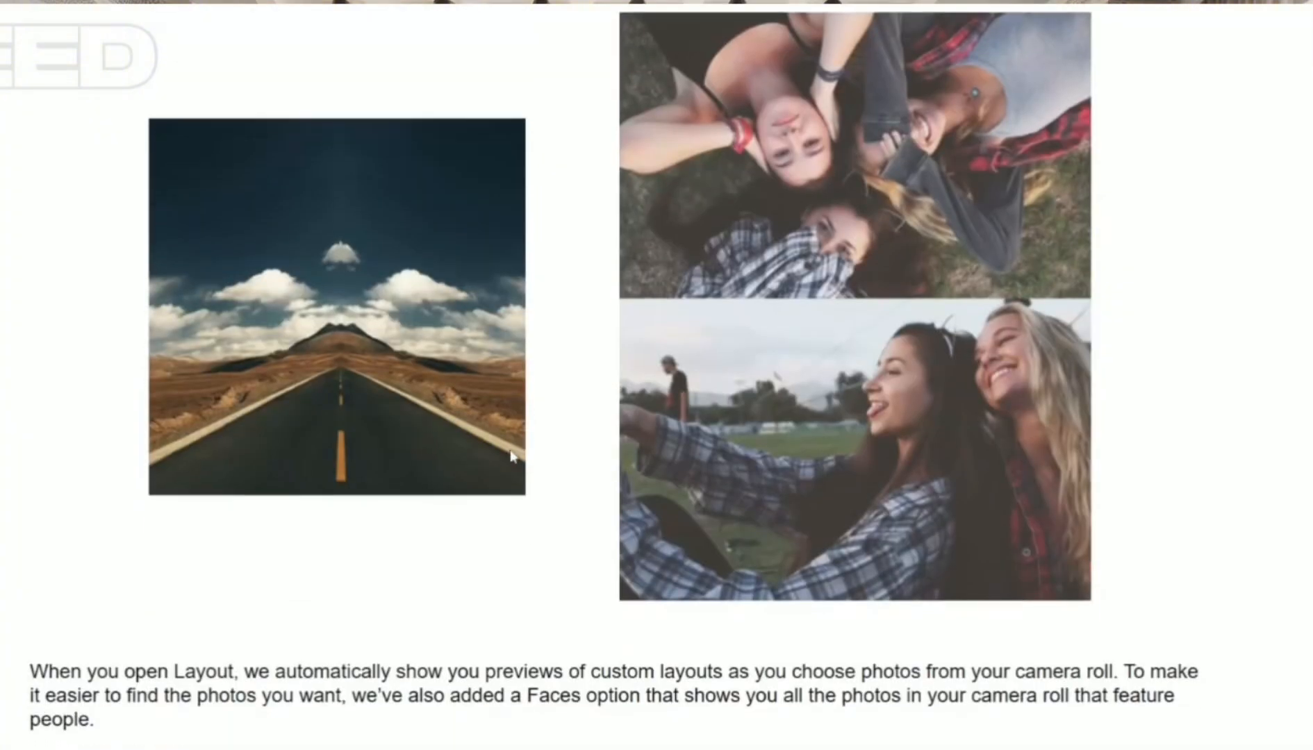
{"action": "scroll", "coordinate": [514, 445], "scroll_direction": "down", "scroll_amount": 20}
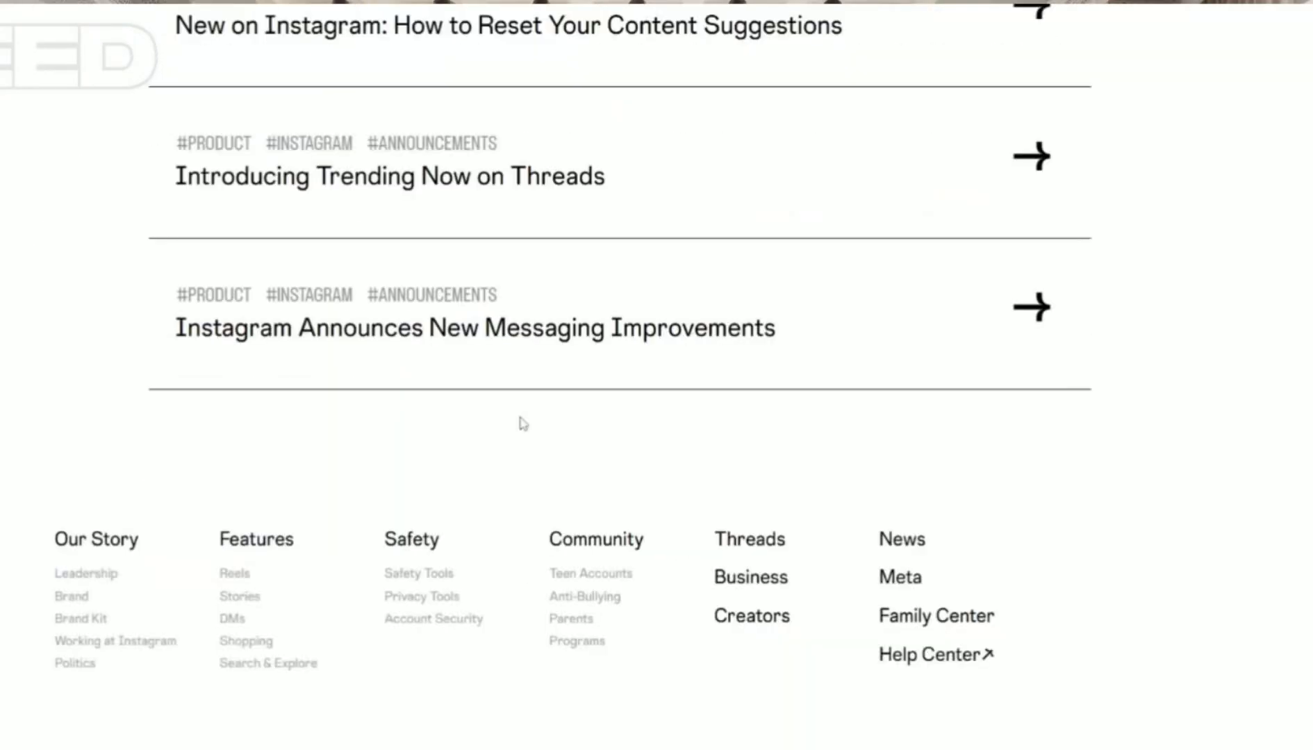
{"action": "scroll", "coordinate": [523, 424], "scroll_direction": "down", "scroll_amount": 2}
{"action": "scroll", "coordinate": [539, 416], "scroll_direction": "up", "scroll_amount": 15}
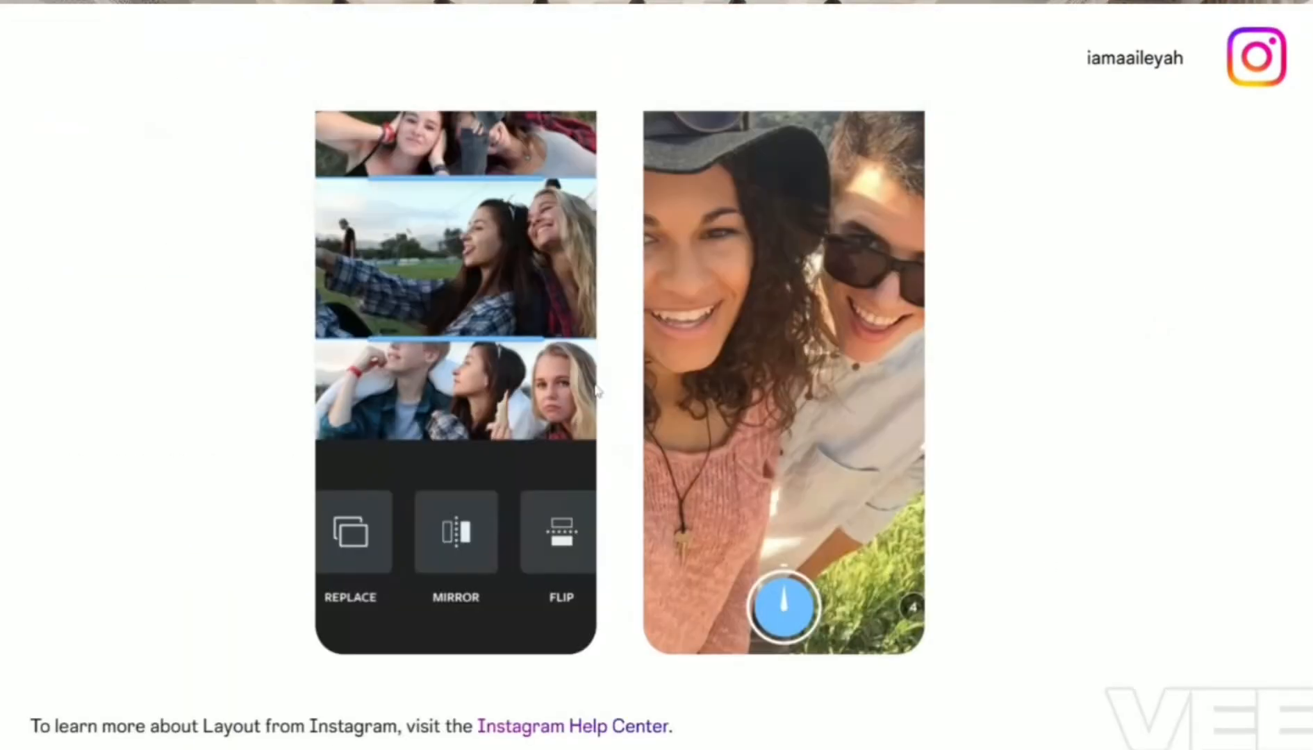
{"action": "scroll", "coordinate": [596, 391], "scroll_direction": "up", "scroll_amount": 10}
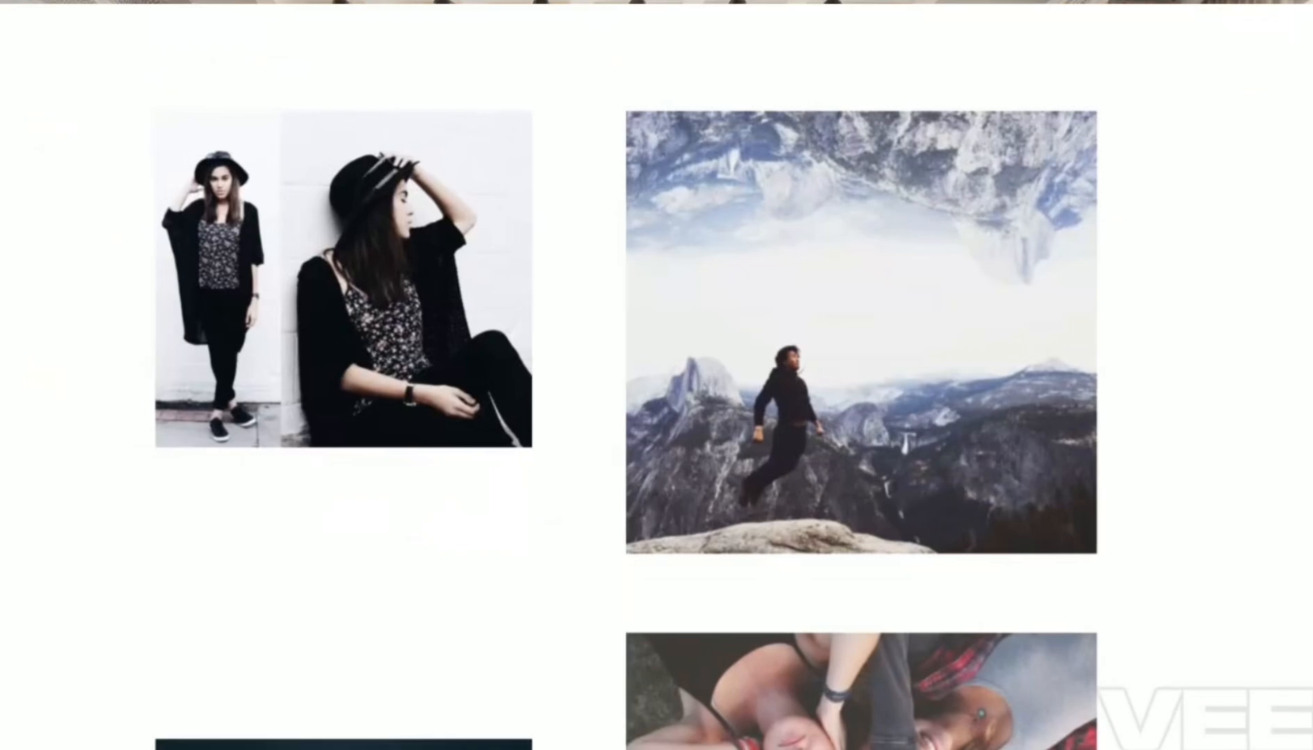
{"action": "scroll", "coordinate": [84, 149], "scroll_direction": "up", "scroll_amount": 10}
{"action": "scroll", "coordinate": [188, 340], "scroll_direction": "down", "scroll_amount": 2}
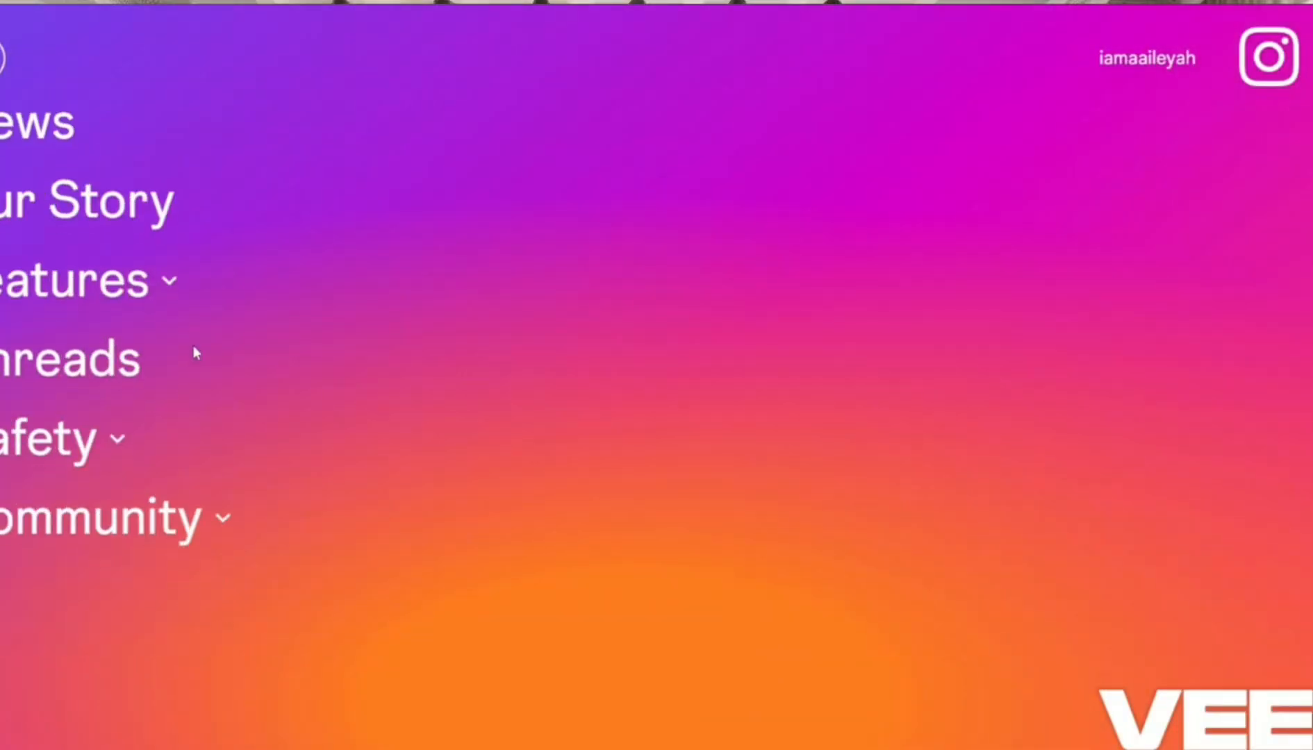
{"action": "scroll", "coordinate": [347, 291], "scroll_direction": "up", "scroll_amount": 2}
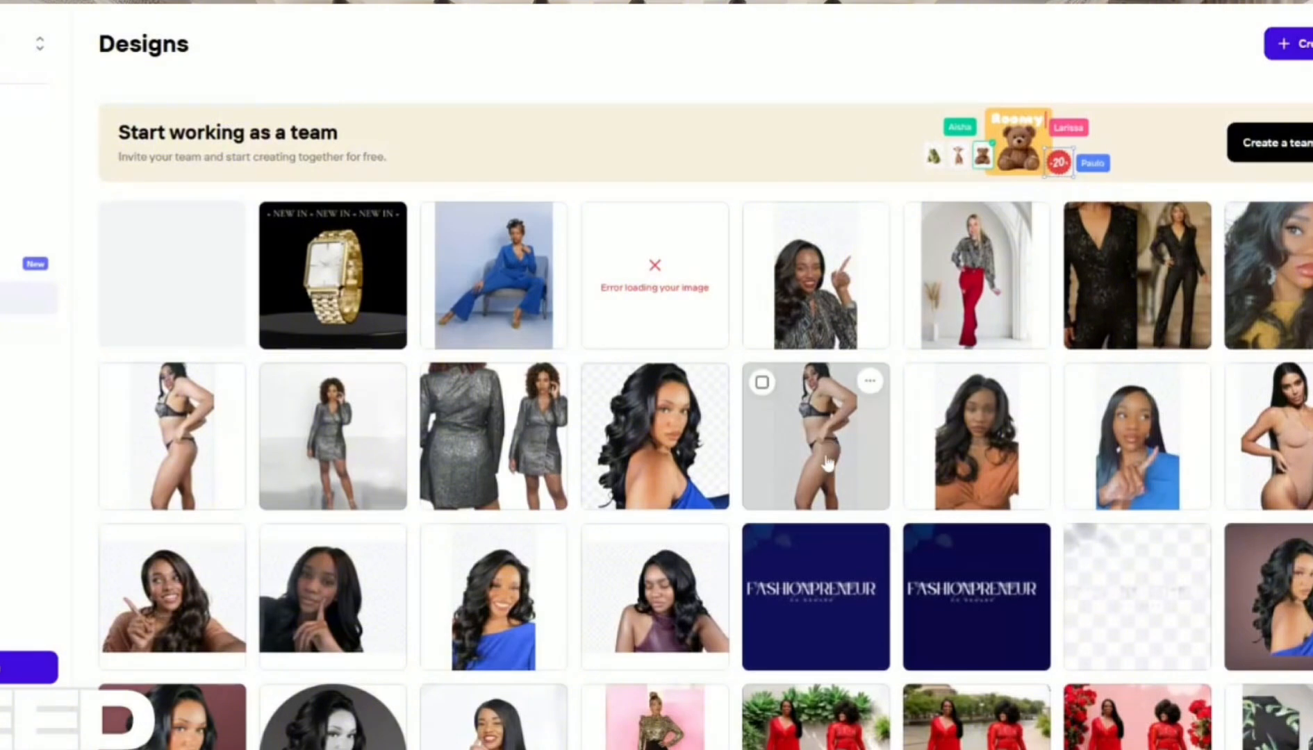
Step: Go back to the designs overview and look over the portrait and red dress designs
{"action": "scroll", "coordinate": [826, 464], "scroll_direction": "down", "scroll_amount": 2}
{"action": "scroll", "coordinate": [827, 464], "scroll_direction": "down", "scroll_amount": 5}
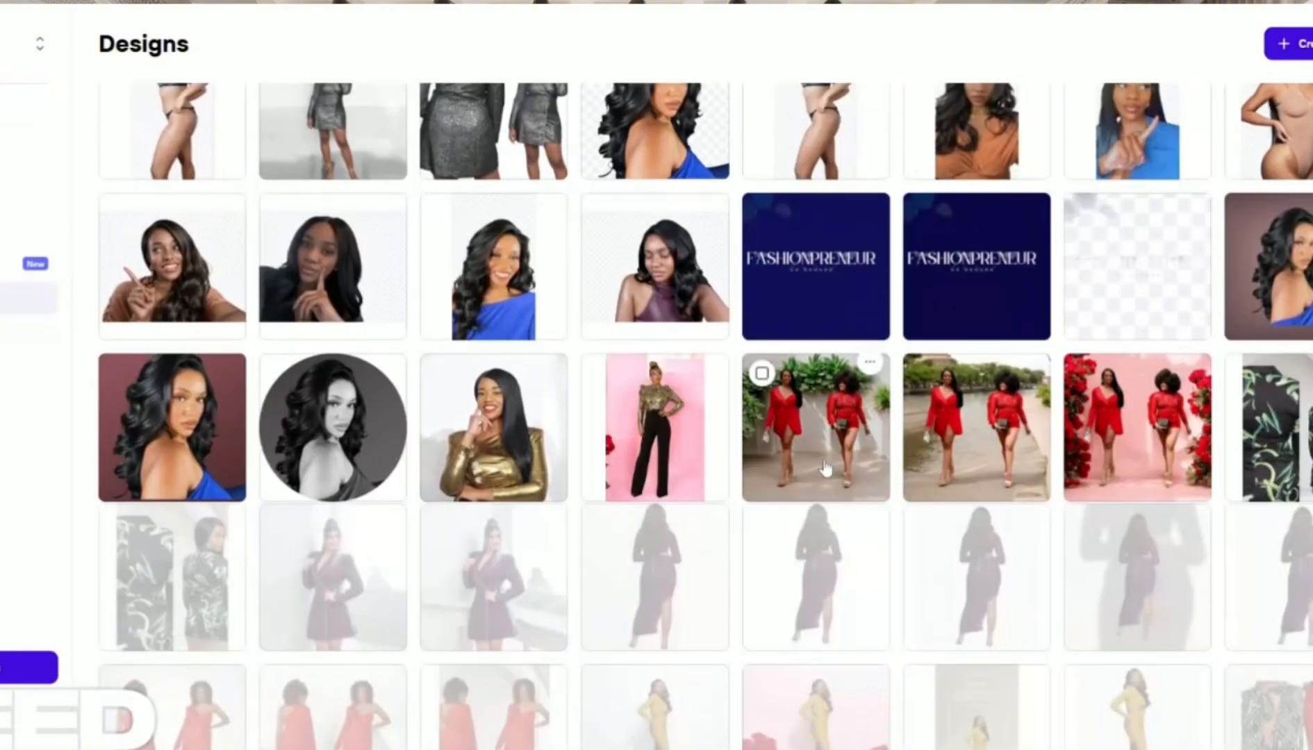
{"action": "scroll", "coordinate": [820, 477], "scroll_direction": "up", "scroll_amount": 4}
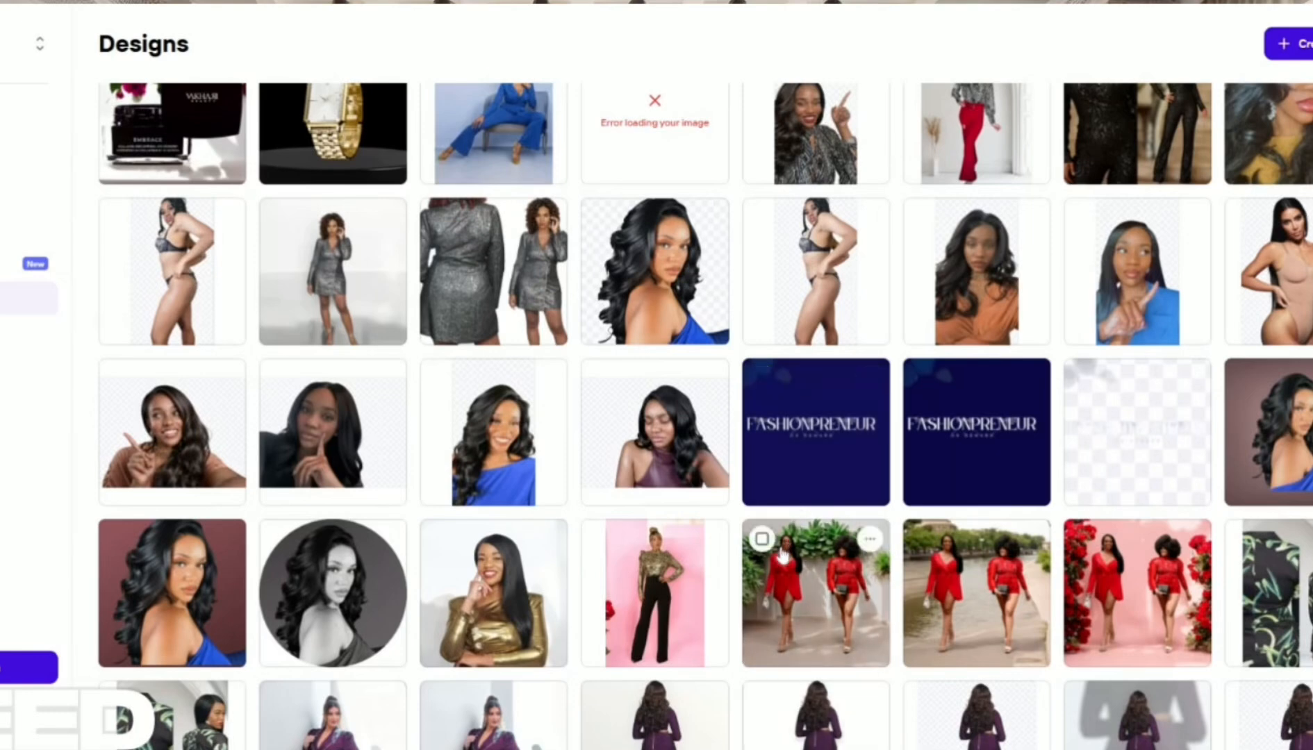
Step: Open the saved design of the woman in a white suit with one arm extended against a plain beige backdrop
{"action": "scroll", "coordinate": [783, 557], "scroll_direction": "down", "scroll_amount": 1}
{"action": "scroll", "coordinate": [779, 558], "scroll_direction": "down", "scroll_amount": 2}
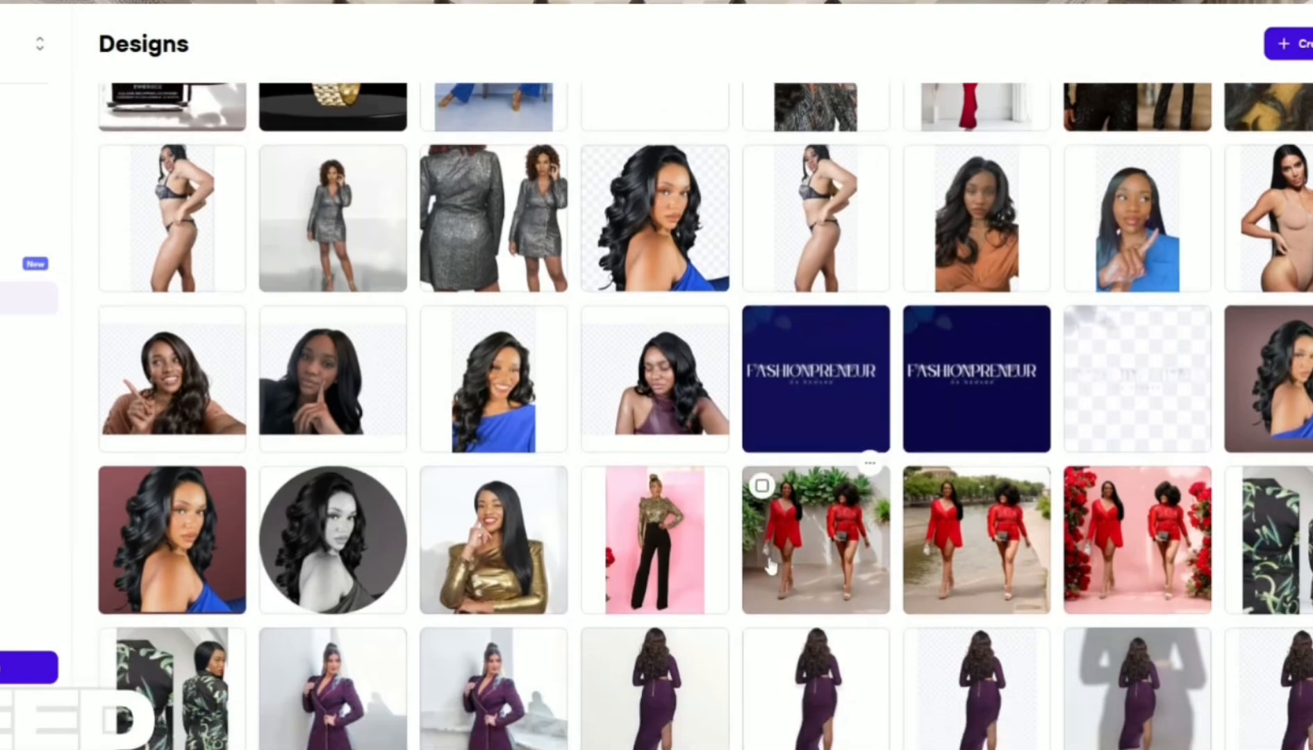
{"action": "scroll", "coordinate": [769, 566], "scroll_direction": "down", "scroll_amount": 15}
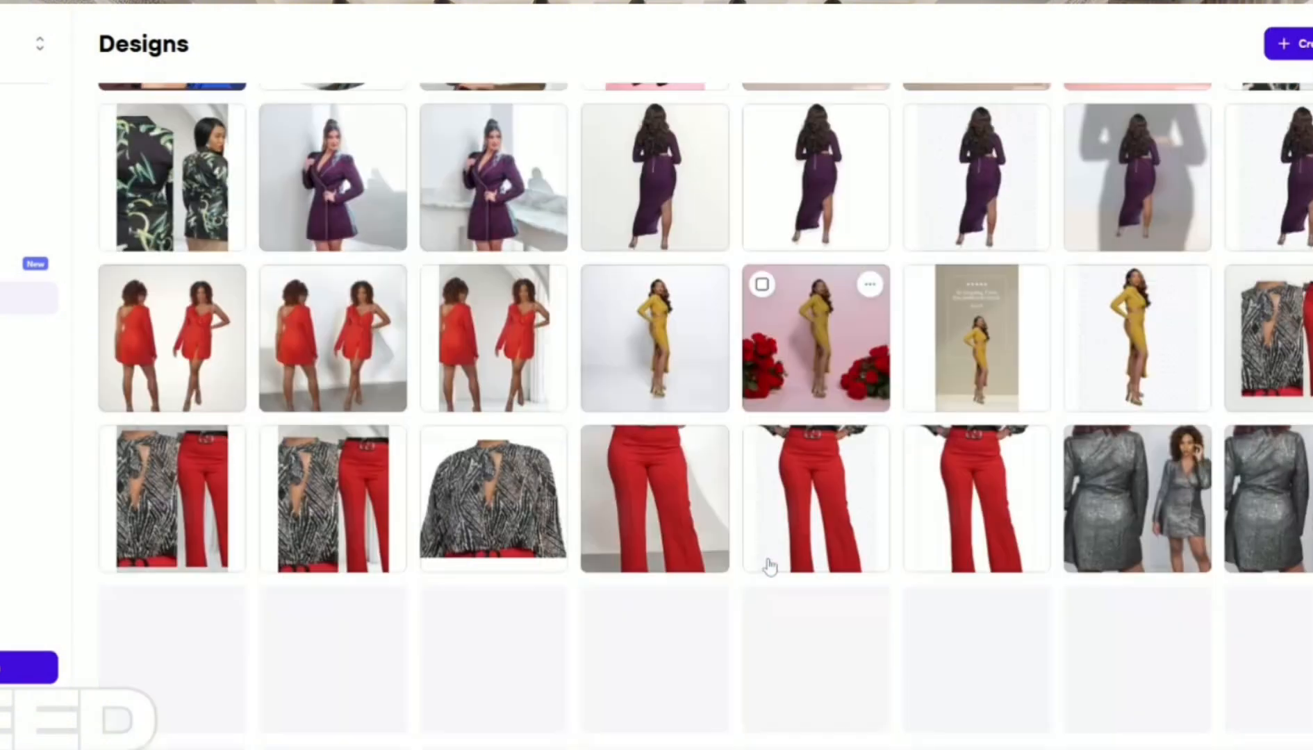
{"action": "scroll", "coordinate": [359, 351], "scroll_direction": "down", "scroll_amount": 3}
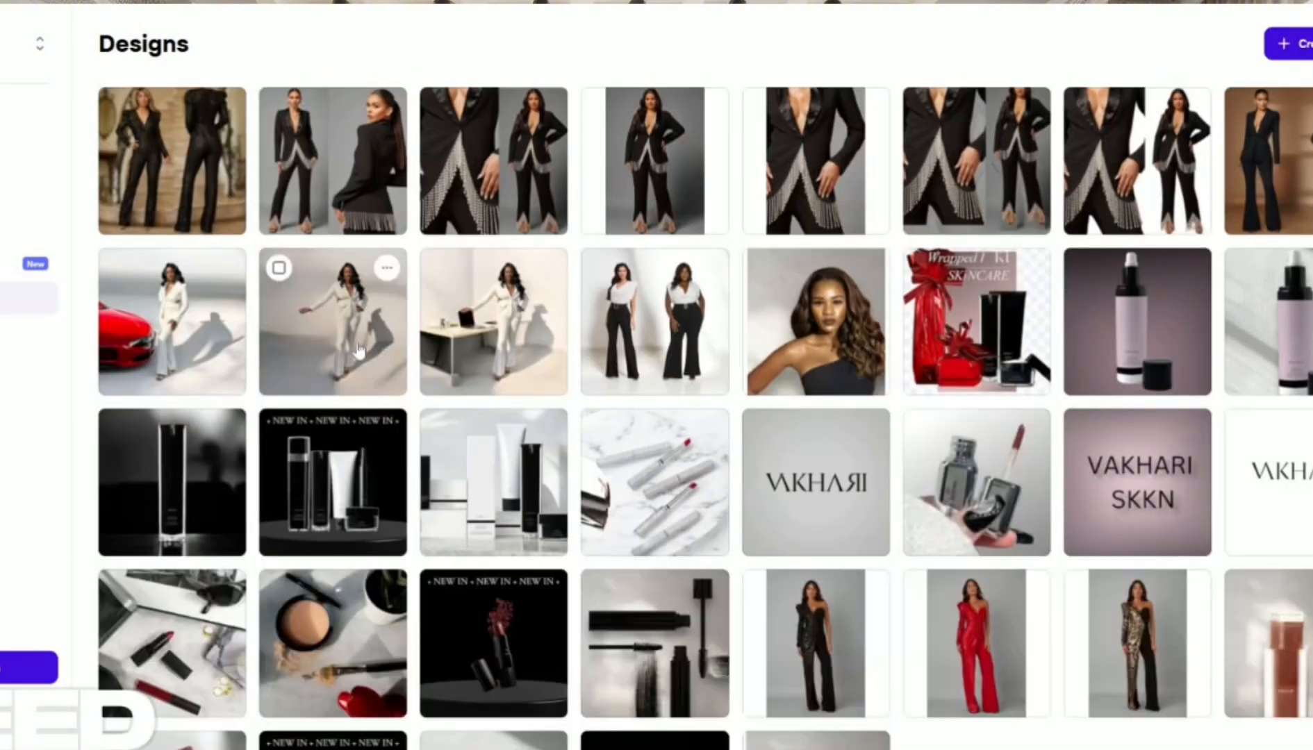
{"action": "left_click", "coordinate": [356, 347]}
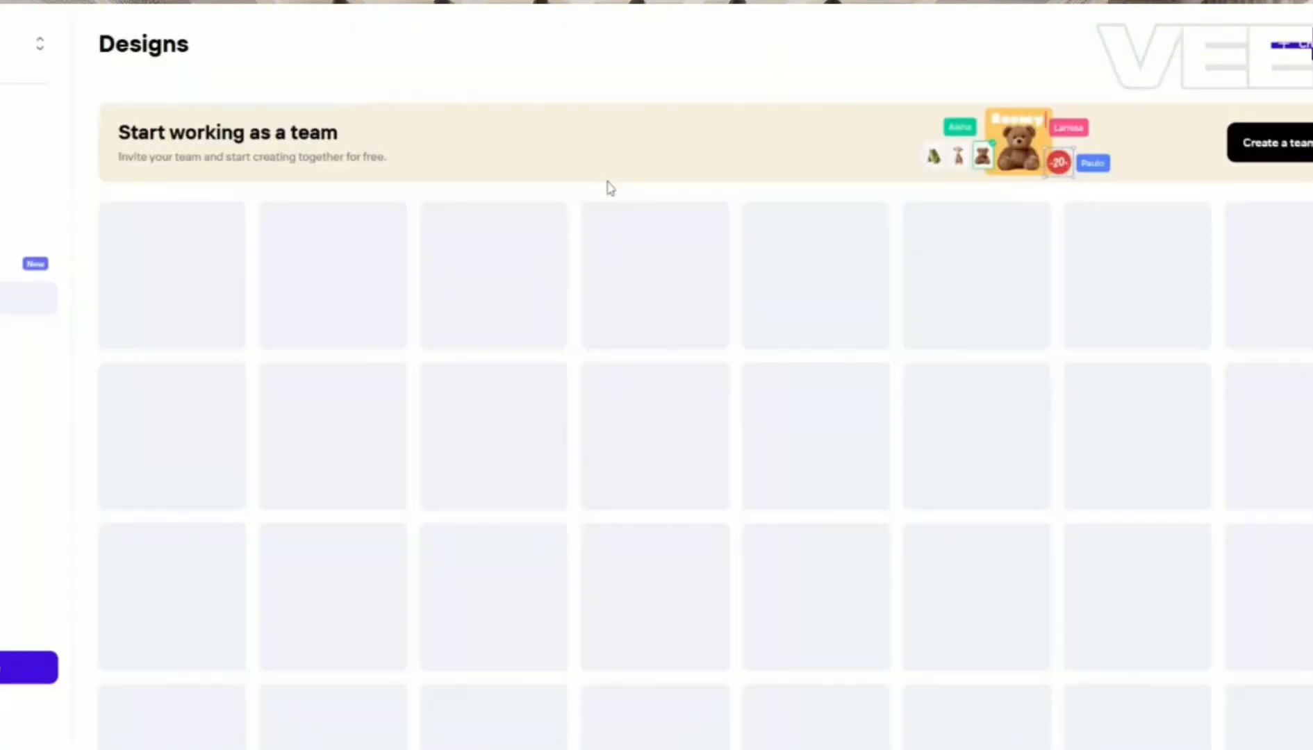
Step: Return to the saved designs and open the black "New In" design with the lipstick
{"action": "scroll", "coordinate": [683, 281], "scroll_direction": "down", "scroll_amount": 10}
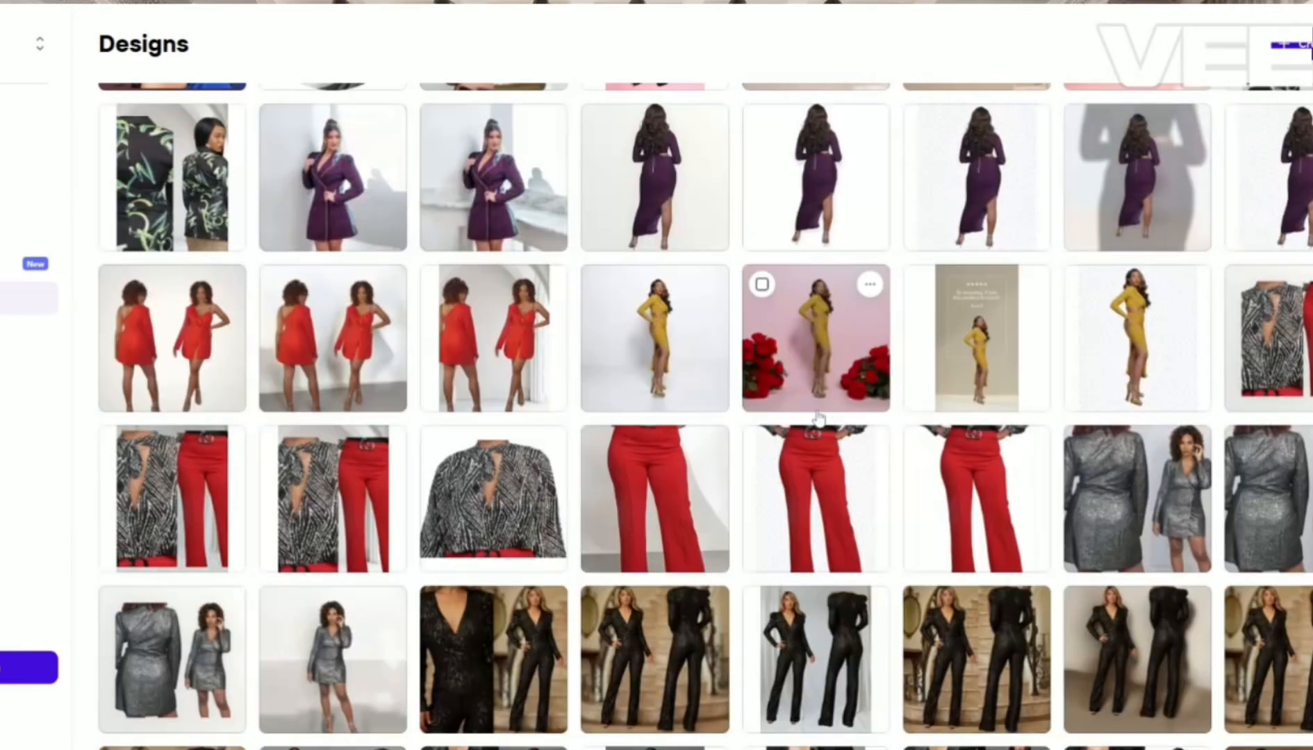
{"action": "scroll", "coordinate": [818, 417], "scroll_direction": "down", "scroll_amount": 10}
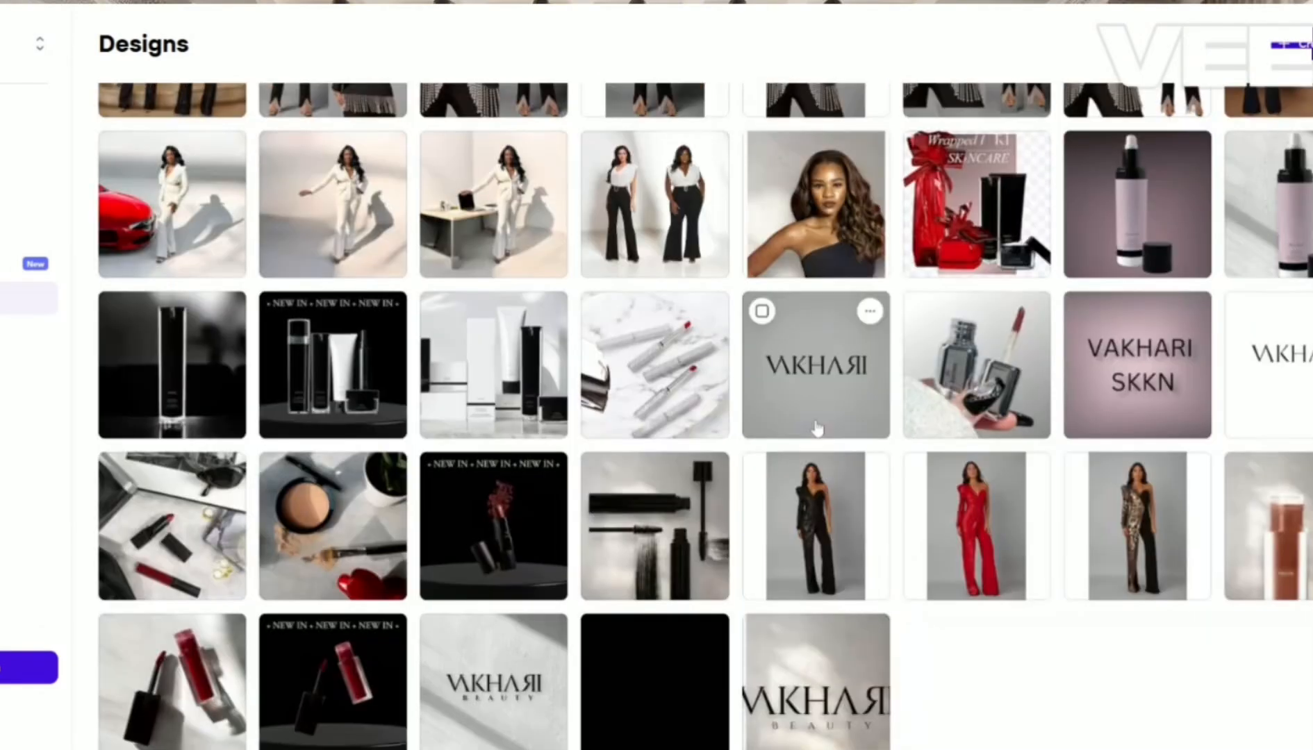
{"action": "left_click", "coordinate": [514, 521]}
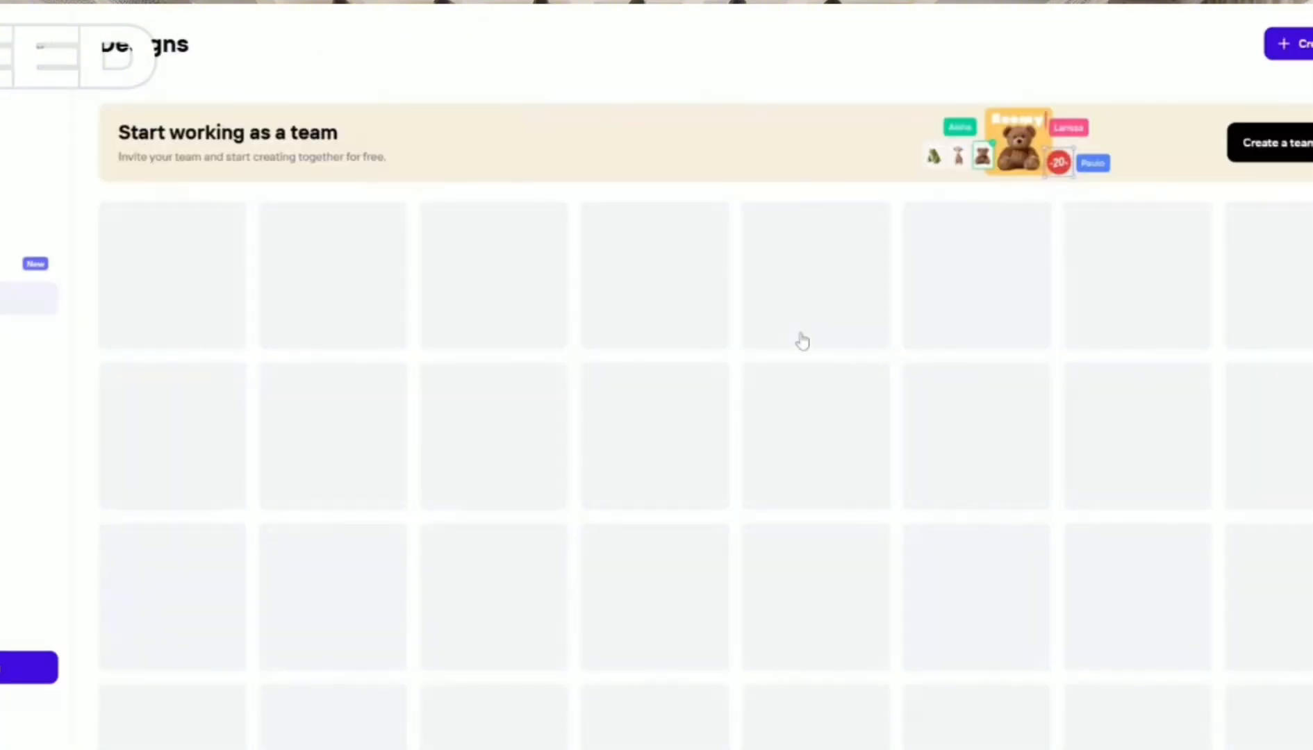
Step: Reopen the white-suit design with the Minimalist AI background from the saved designs for editing
{"action": "scroll", "coordinate": [715, 522], "scroll_direction": "down", "scroll_amount": 8}
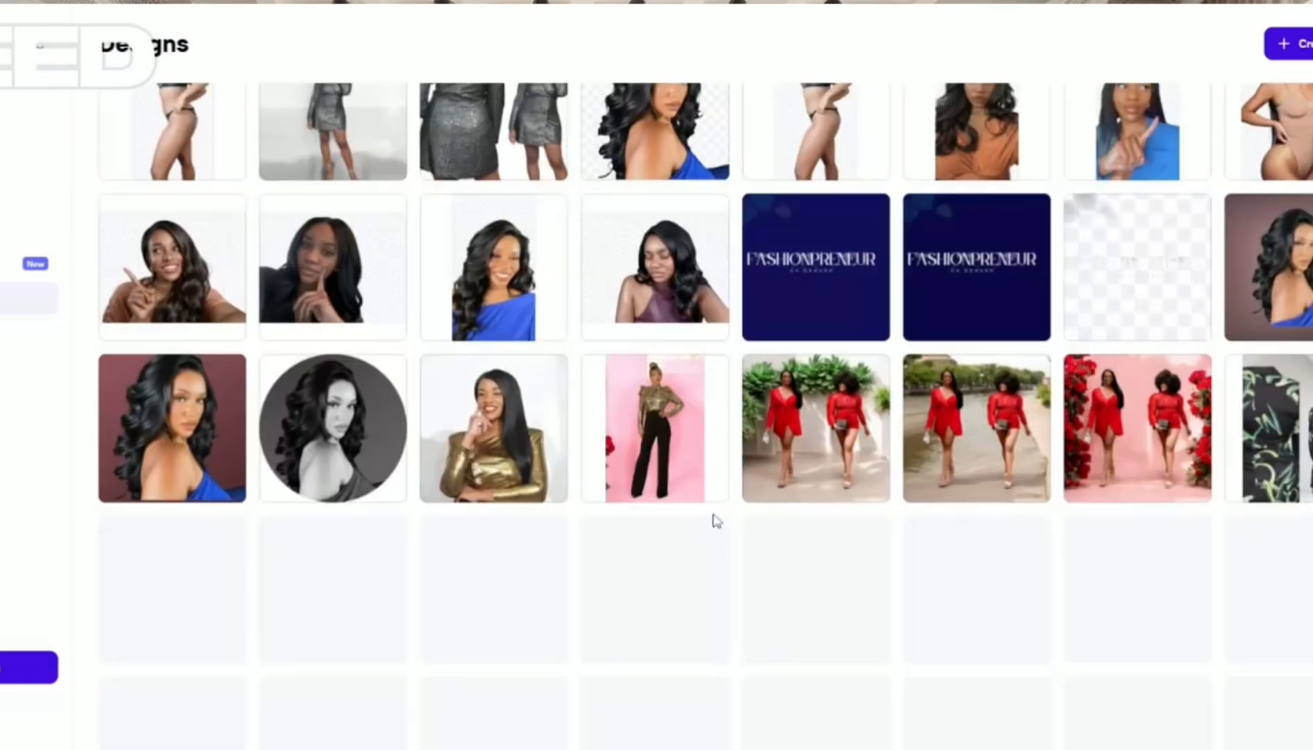
{"action": "scroll", "coordinate": [715, 522], "scroll_direction": "down", "scroll_amount": 10}
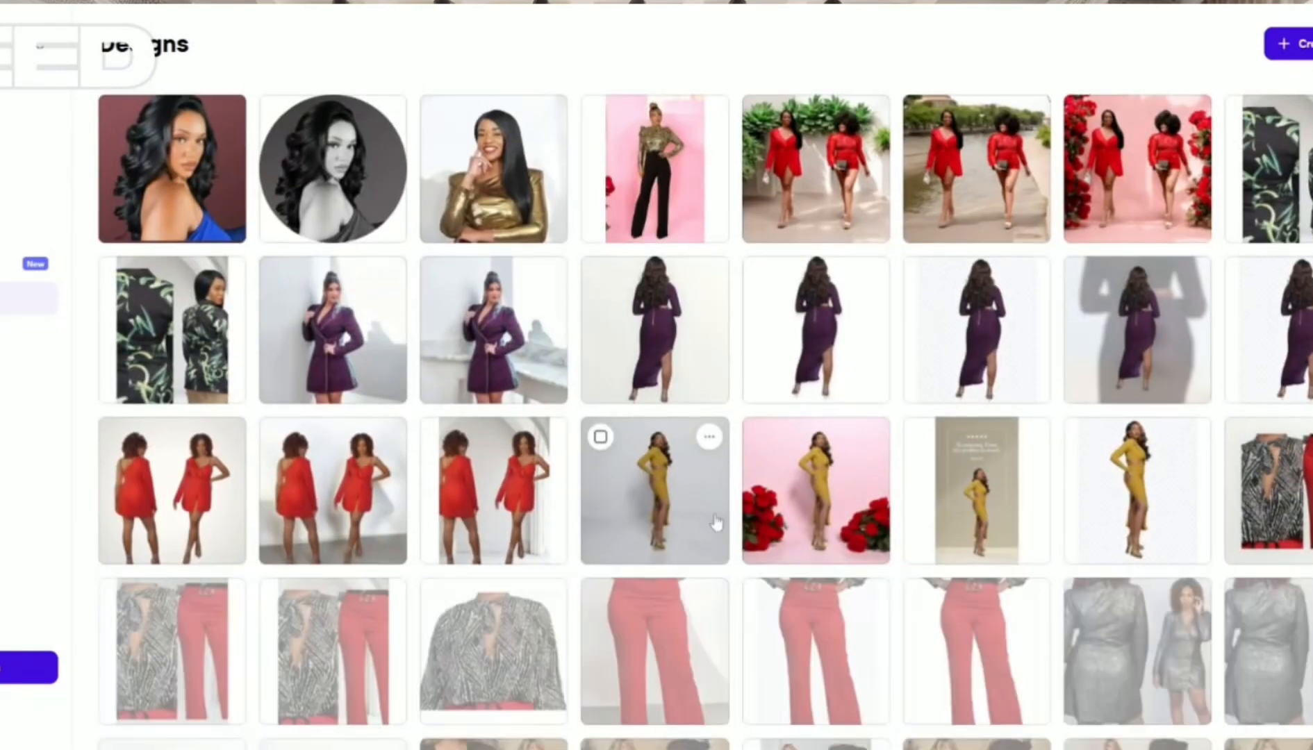
{"action": "left_click", "coordinate": [369, 422]}
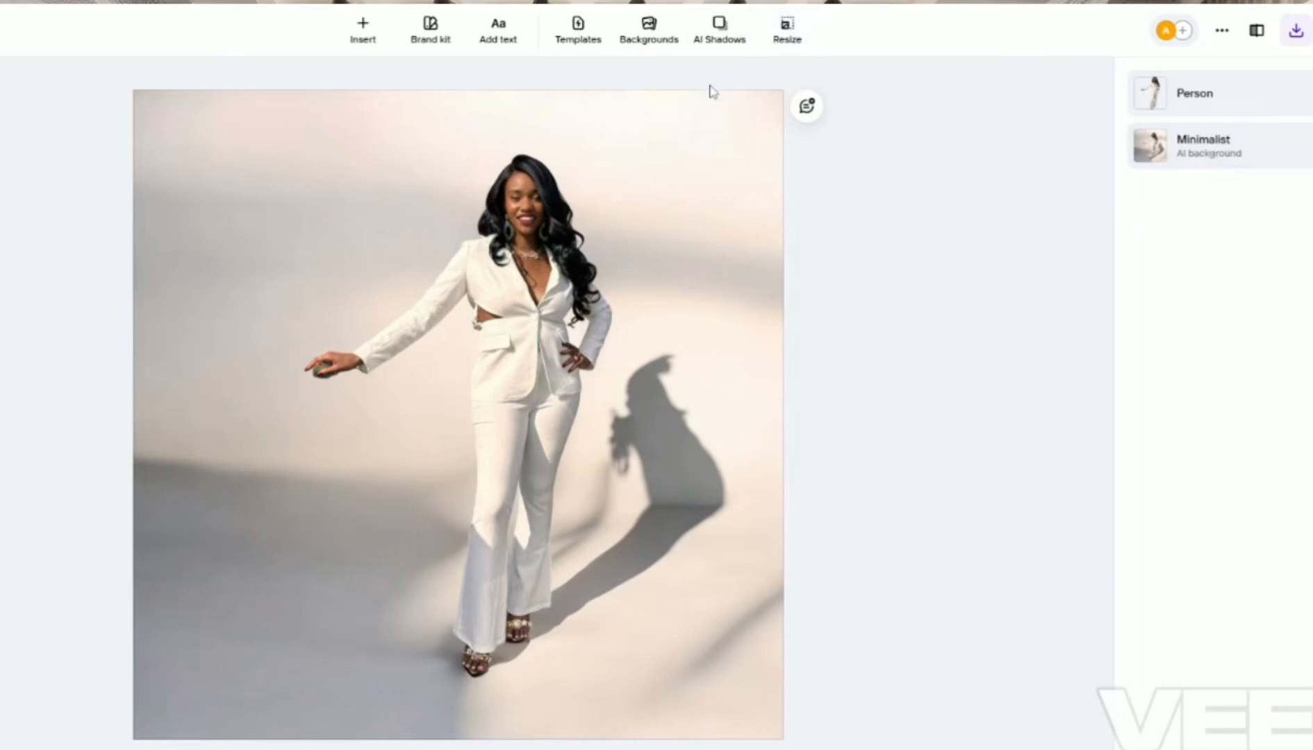
Step: Generate custom AI backgrounds for the white-suit photo with the prompt "The image displays an object set against a wall next to a office desk"
{"action": "left_click", "coordinate": [621, 36]}
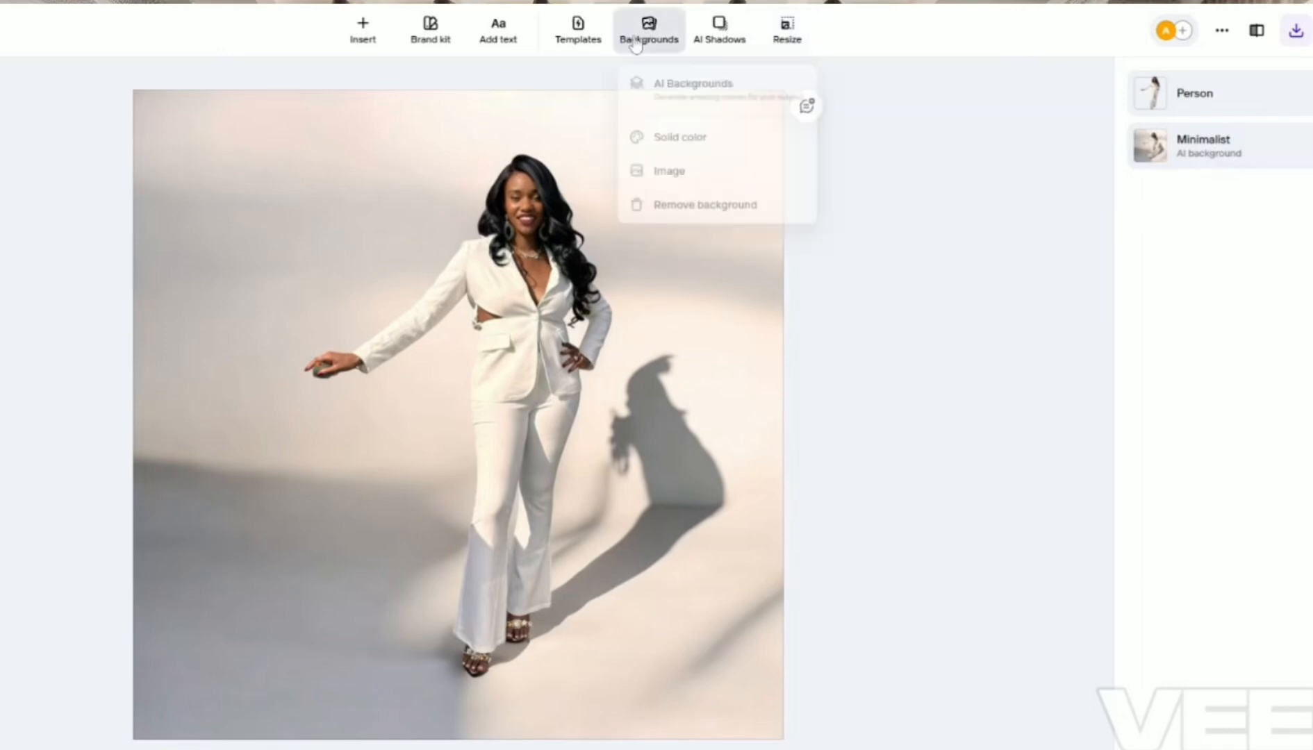
{"action": "left_click", "coordinate": [682, 111]}
{"action": "scroll", "coordinate": [1238, 404], "scroll_direction": "down", "scroll_amount": 3}
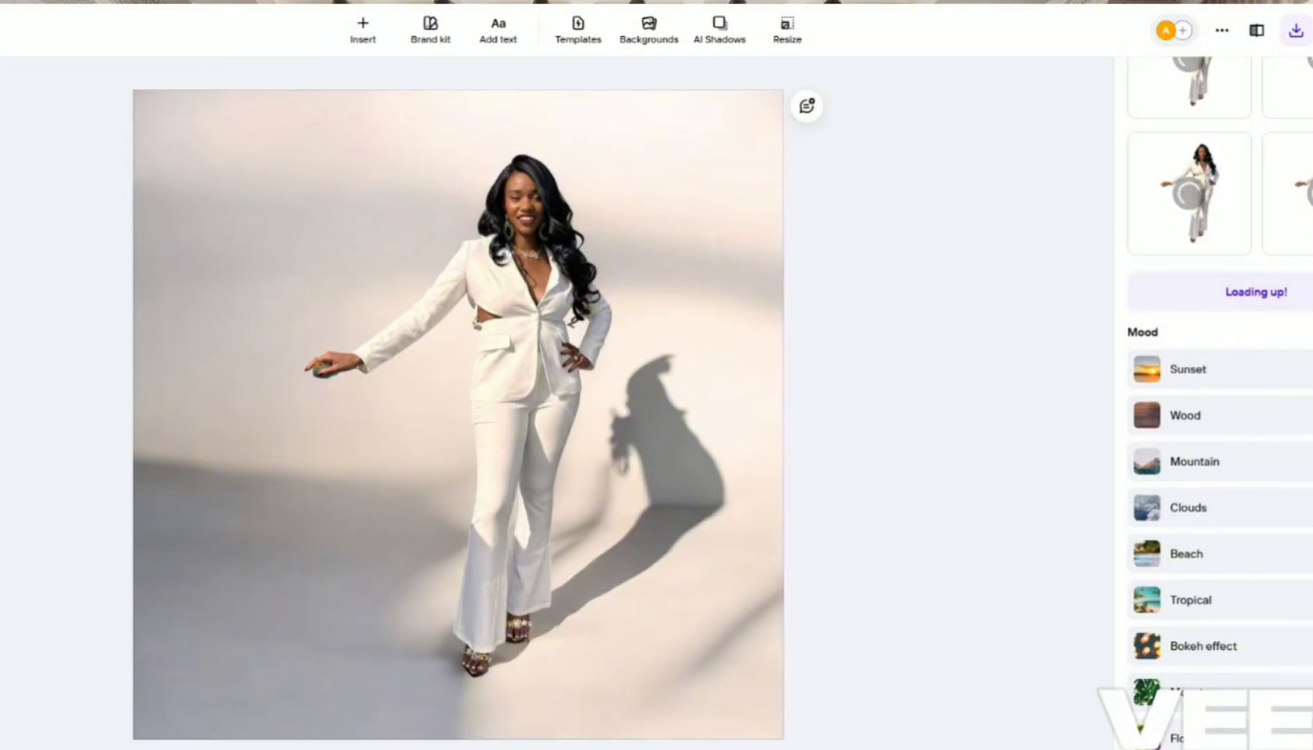
{"action": "scroll", "coordinate": [1260, 595], "scroll_direction": "down", "scroll_amount": 5}
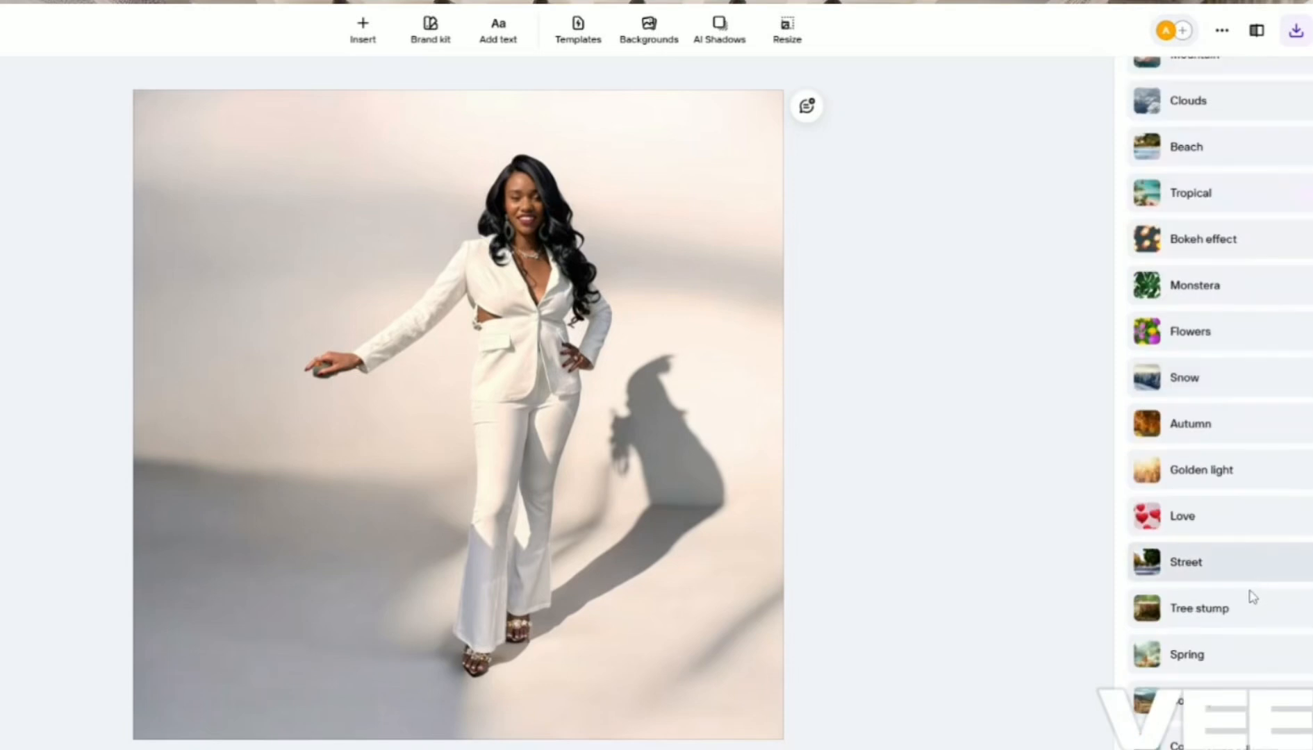
{"action": "scroll", "coordinate": [1264, 637], "scroll_direction": "up", "scroll_amount": 6}
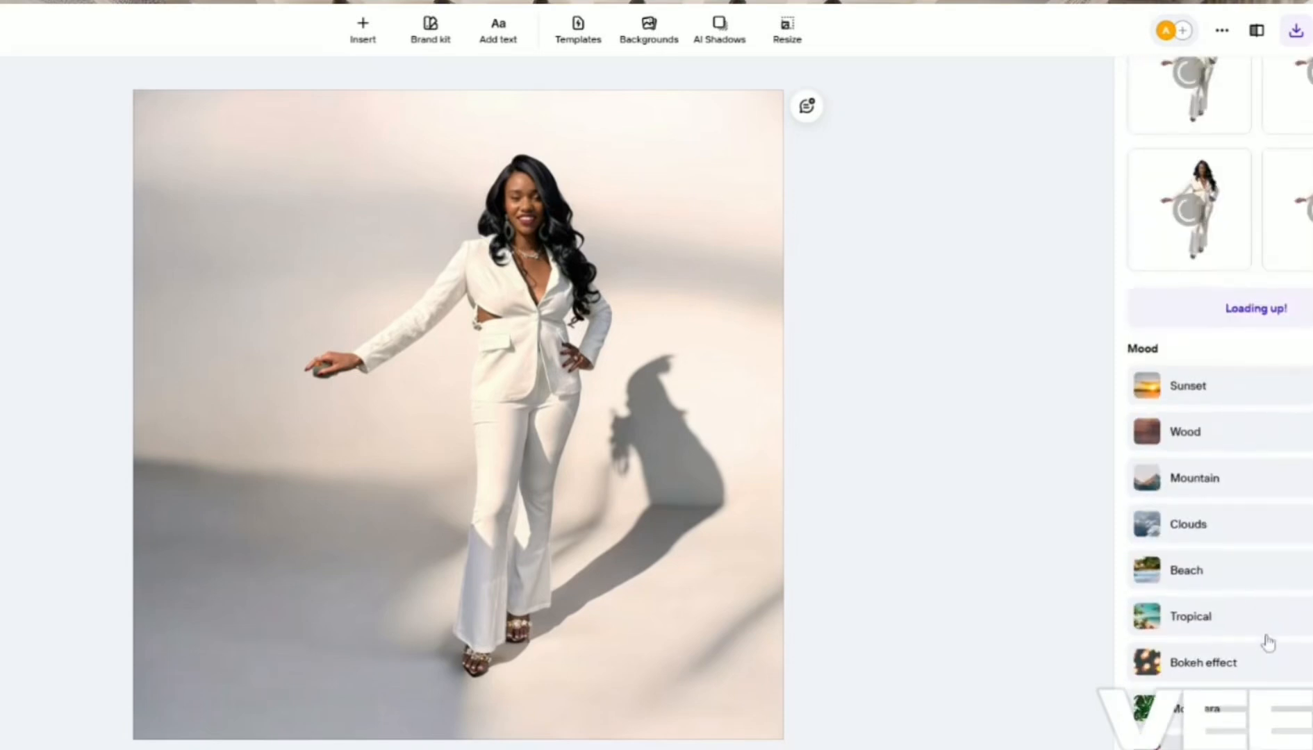
{"action": "scroll", "coordinate": [1266, 642], "scroll_direction": "up", "scroll_amount": 1}
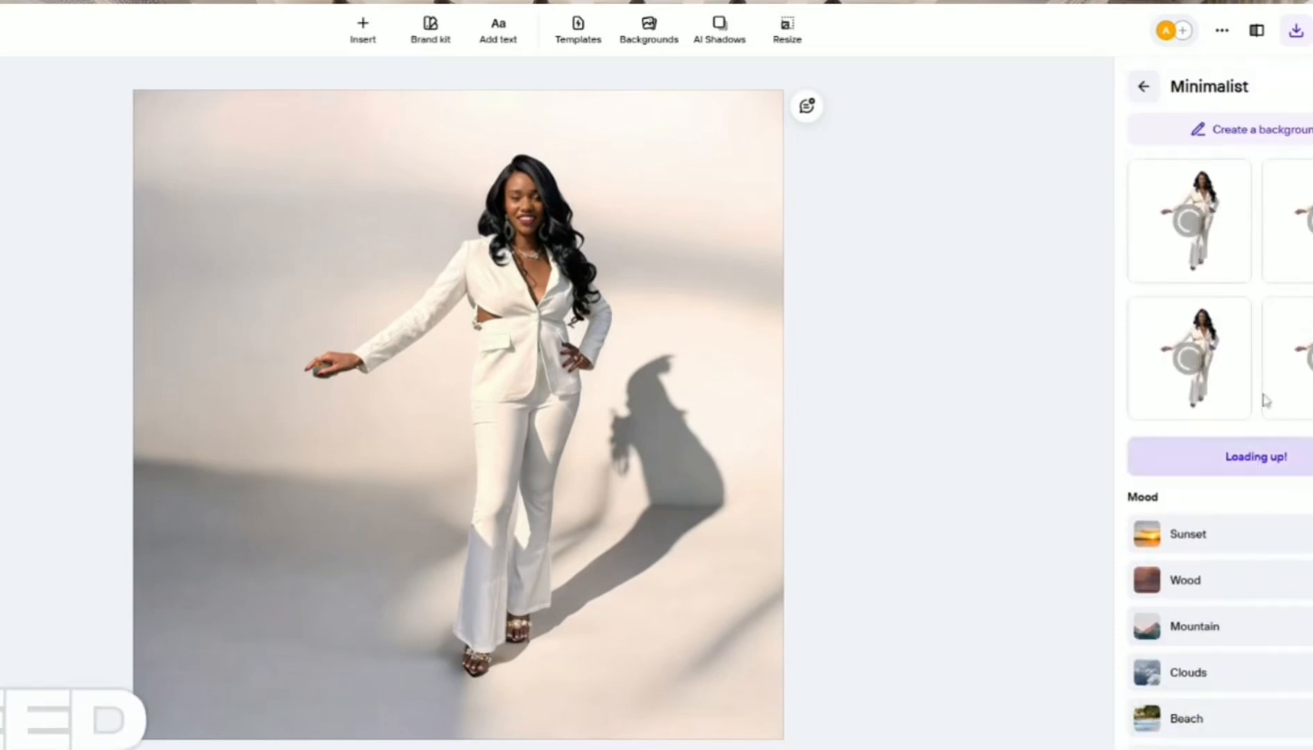
{"action": "left_click", "coordinate": [1223, 144]}
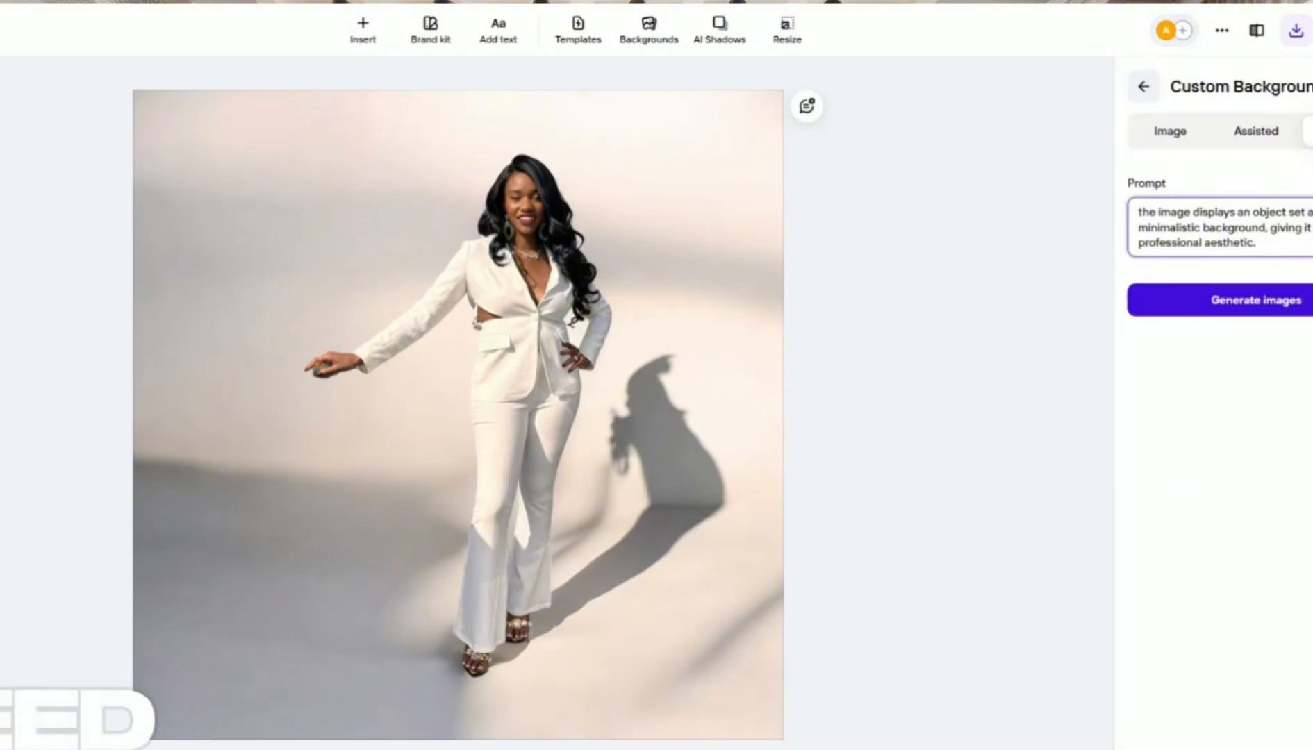
{"action": "left_click_drag", "start_coordinate": [1256, 245], "coordinate": [1147, 227]}
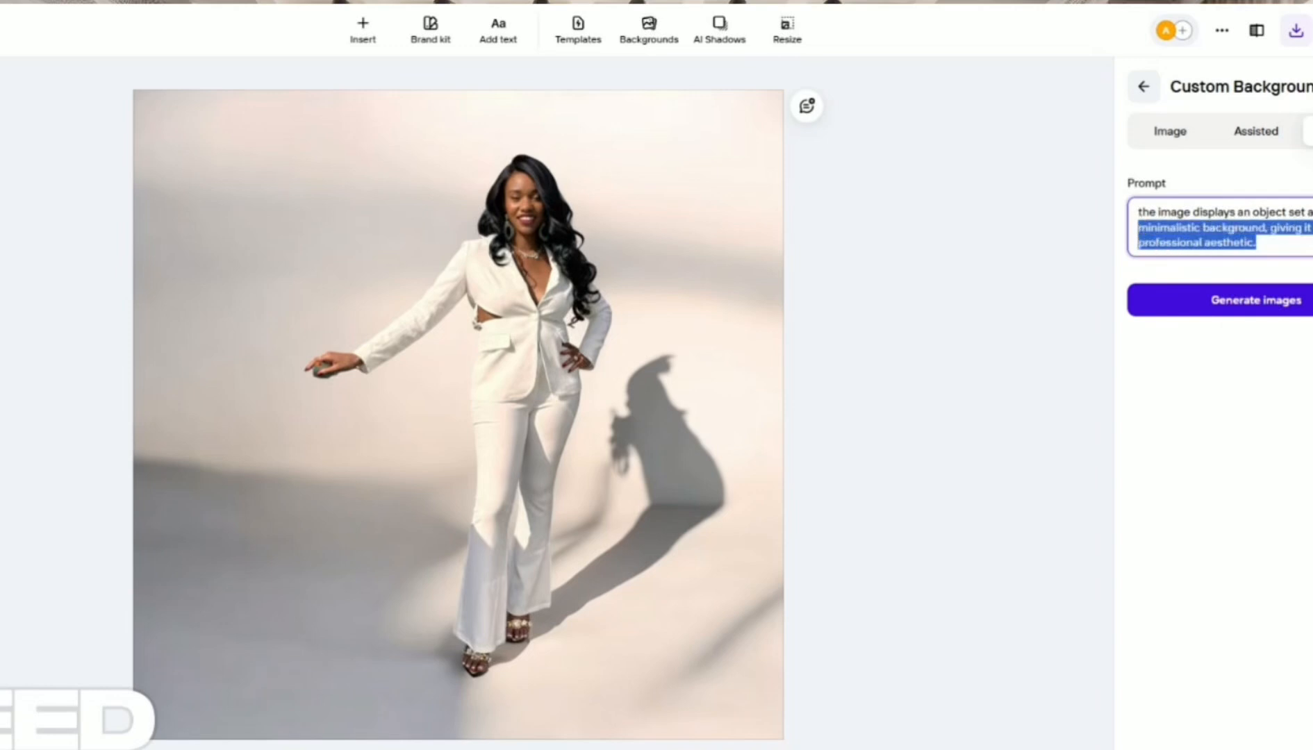
{"action": "key", "text": "BackSpace"}
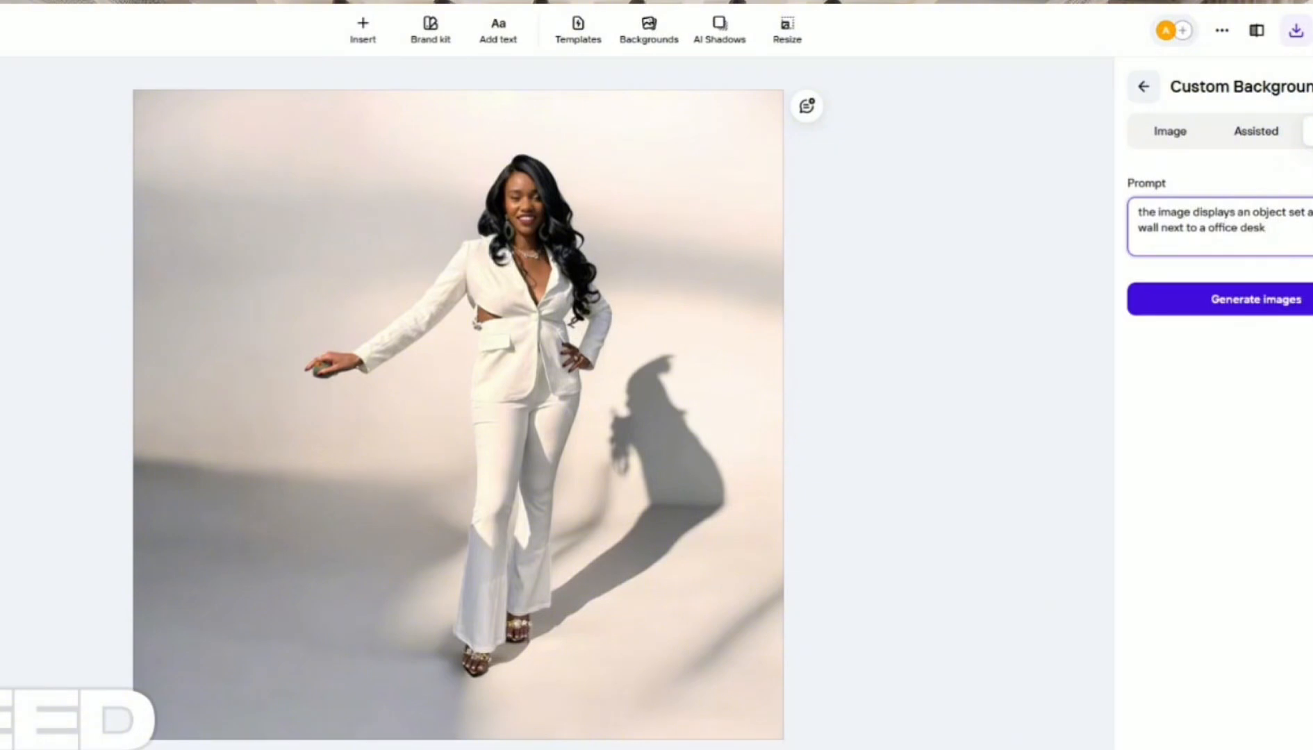
{"action": "left_click", "coordinate": [1242, 305]}
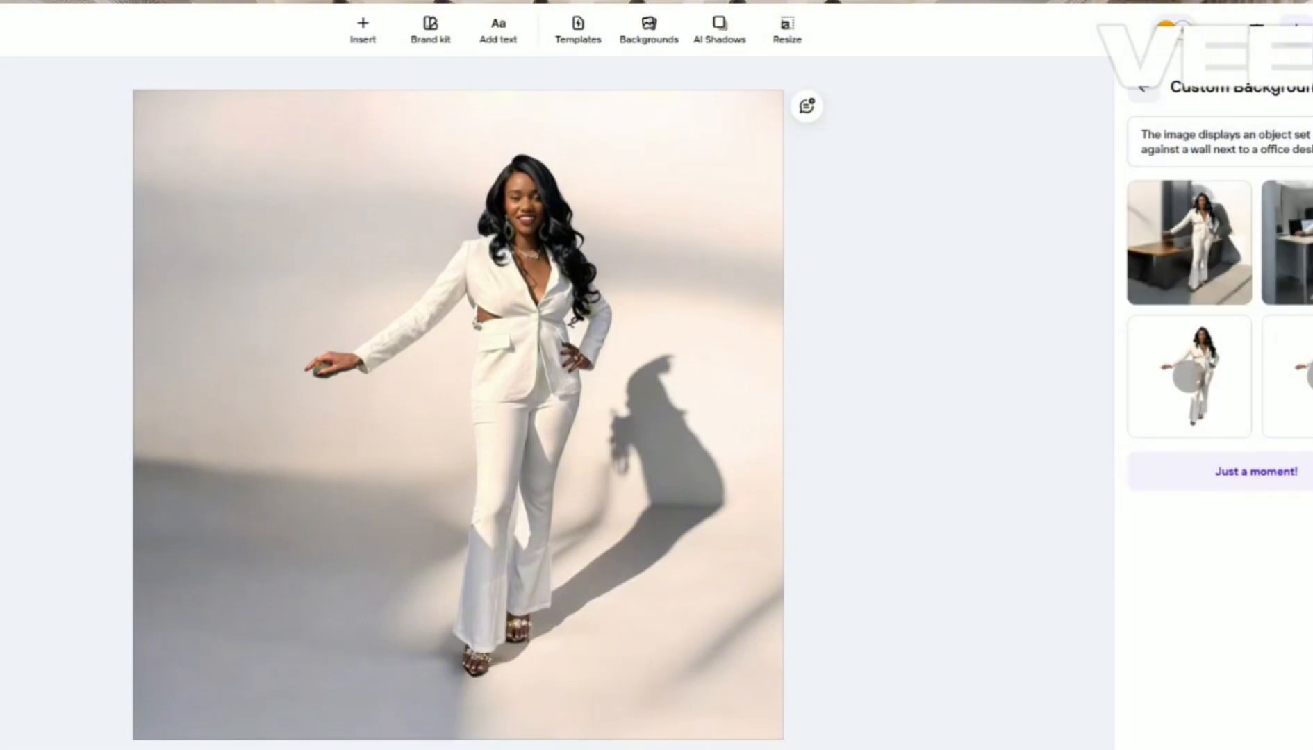
Step: Try the first three generated office-desk backgrounds on the white-suit photo and generate 4 more
{"action": "left_click", "coordinate": [1212, 267]}
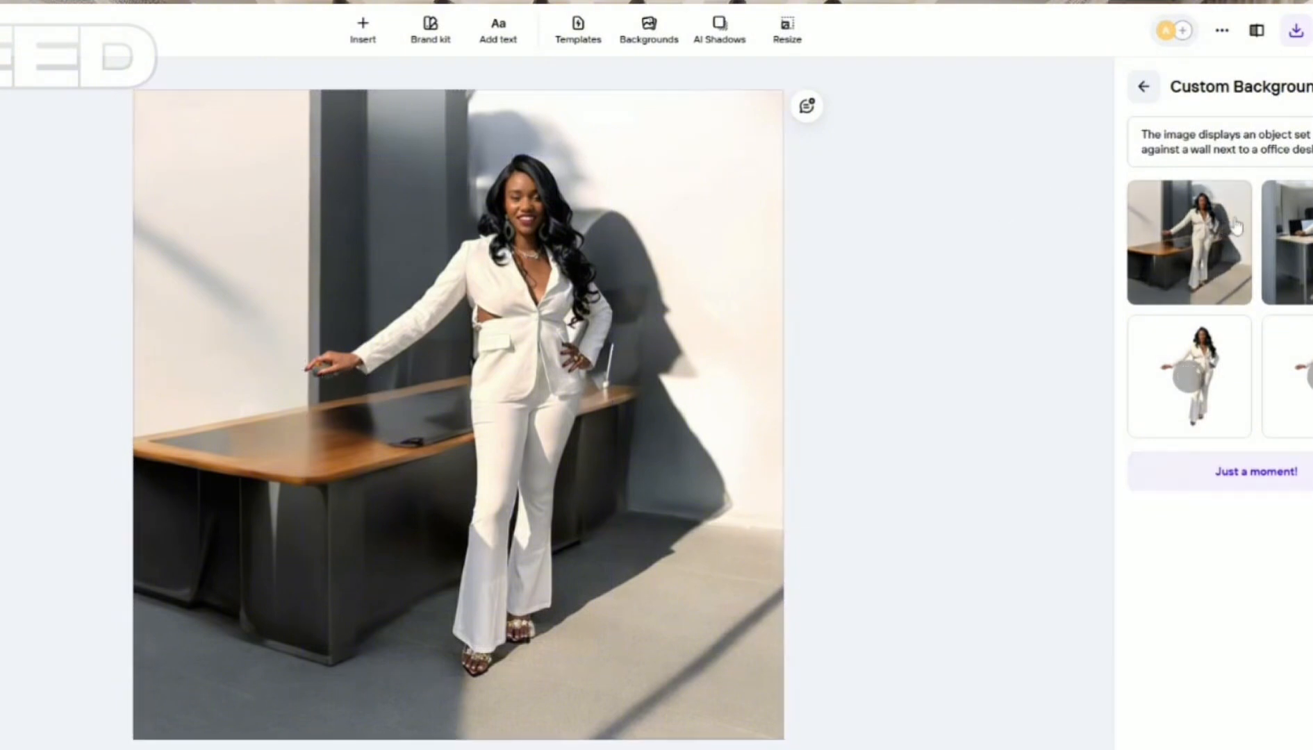
{"action": "left_click", "coordinate": [1299, 233]}
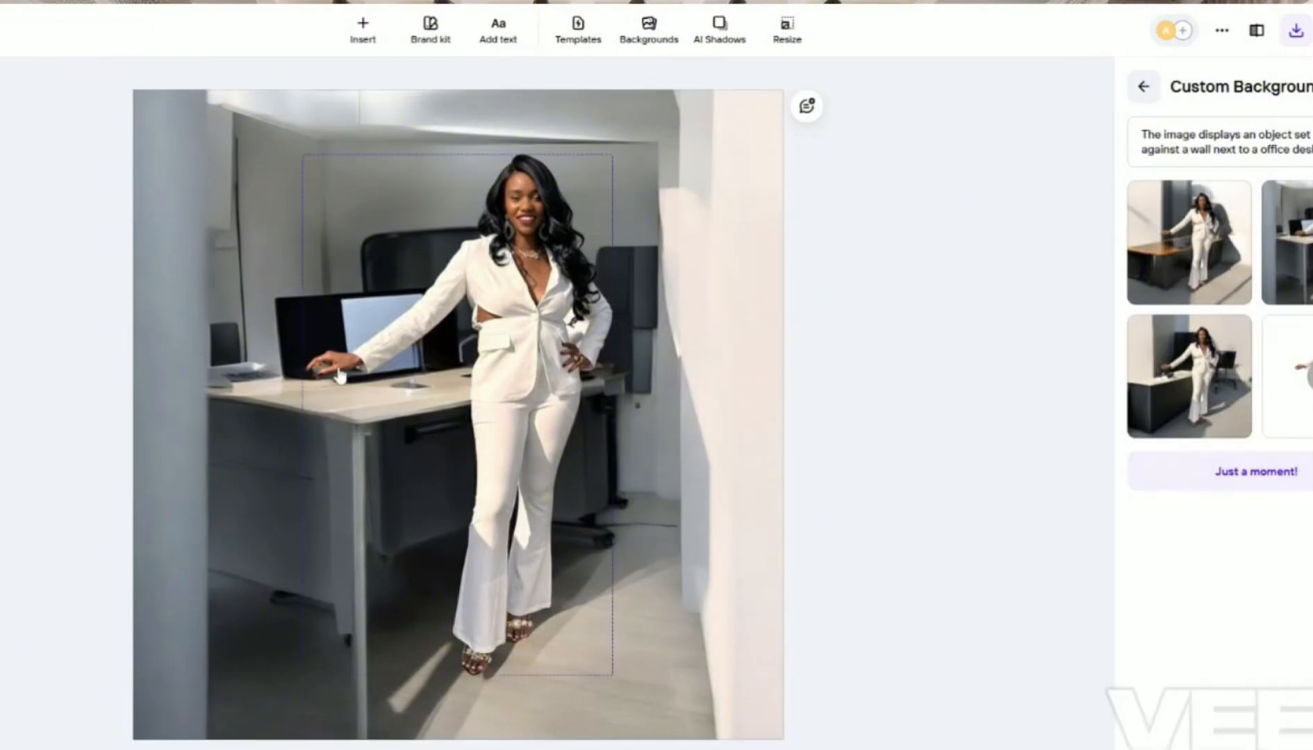
{"action": "left_click", "coordinate": [1208, 398]}
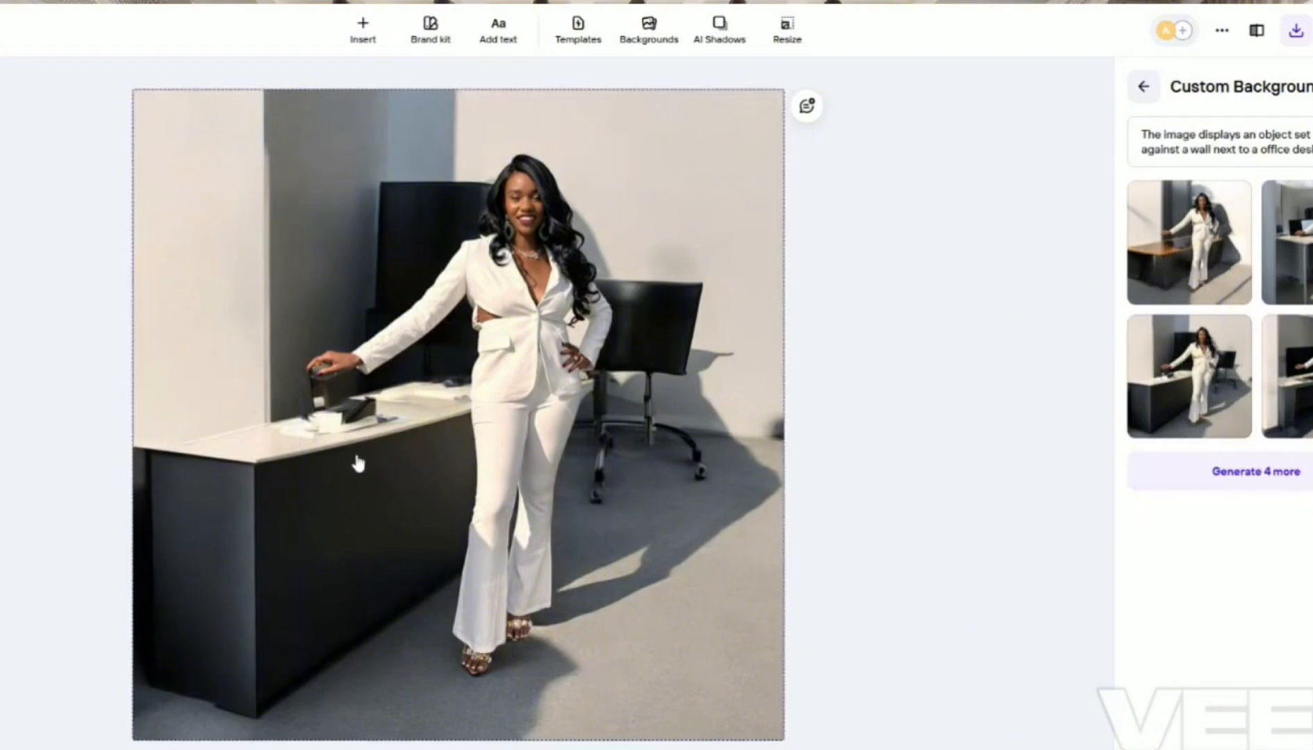
{"action": "left_click", "coordinate": [1254, 475]}
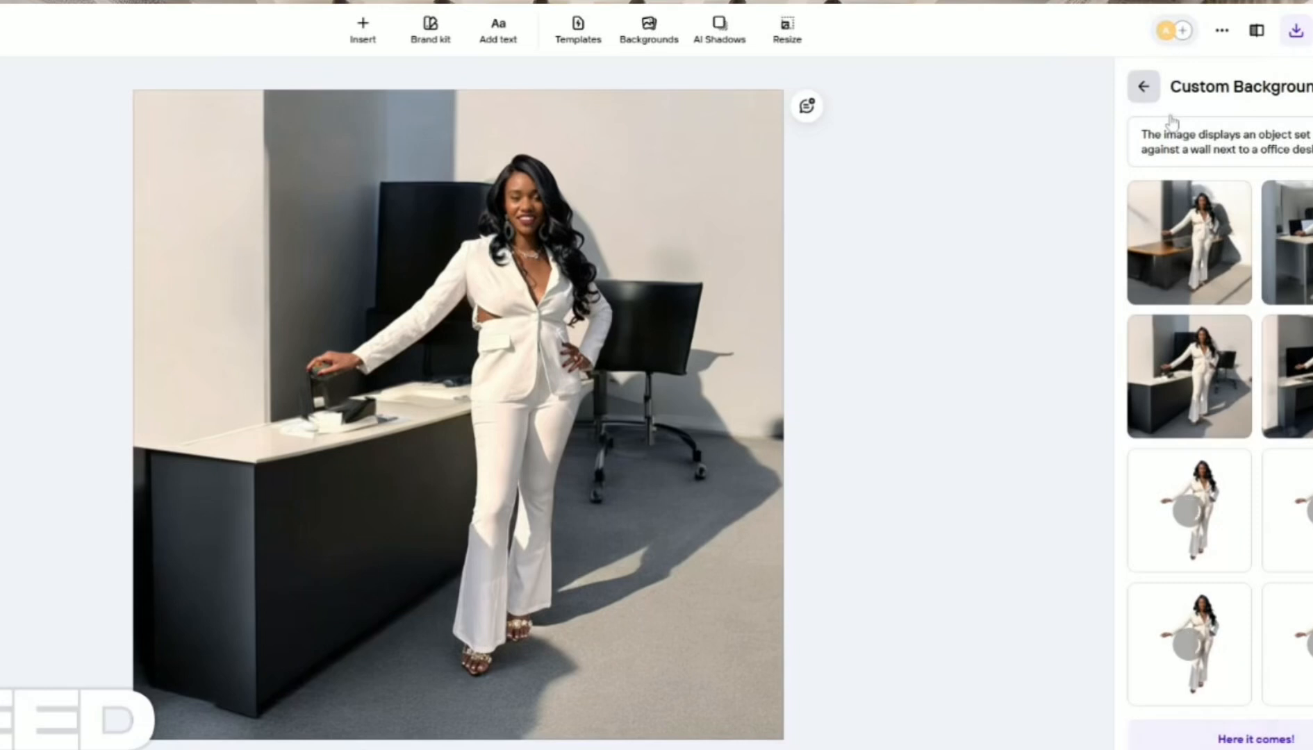
Step: Generate AI backgrounds from the Marble countertop preset and apply the first result to the white-suit photo
{"action": "left_click", "coordinate": [1144, 86]}
{"action": "scroll", "coordinate": [1215, 293], "scroll_direction": "down", "scroll_amount": 3}
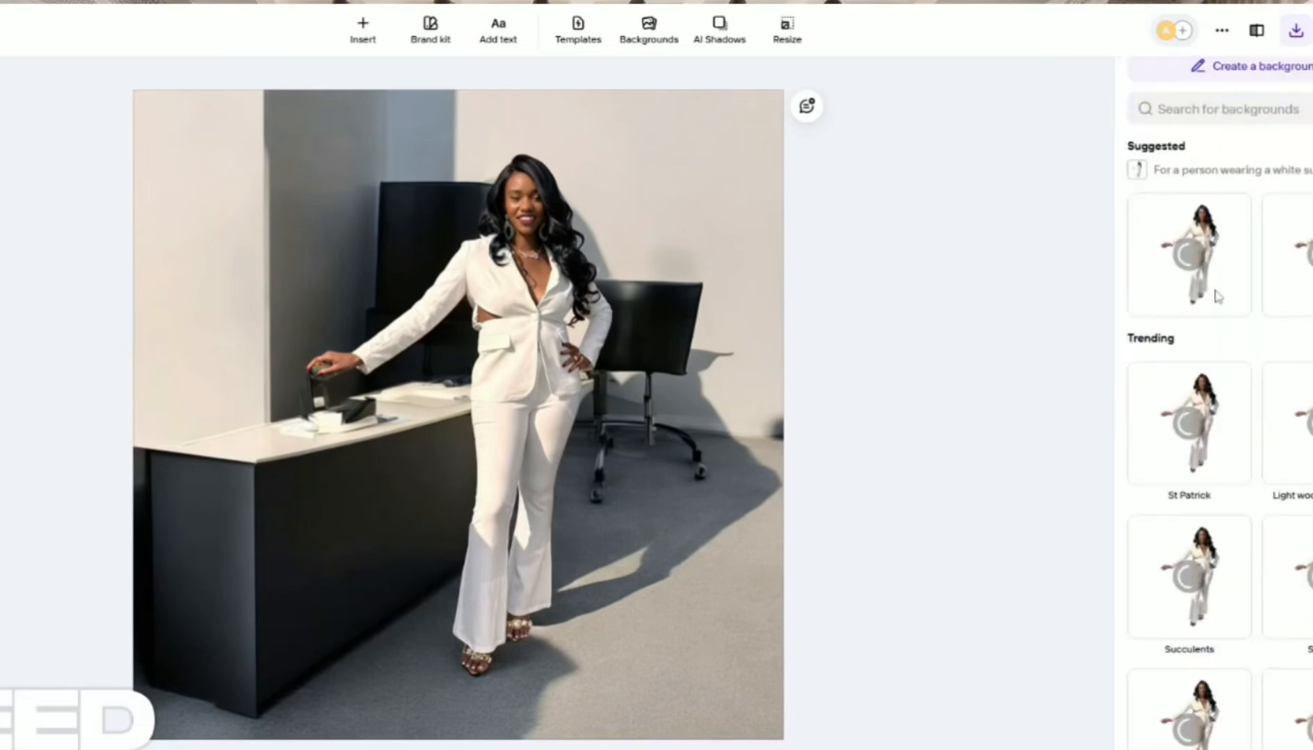
{"action": "scroll", "coordinate": [1220, 295], "scroll_direction": "up", "scroll_amount": 3}
{"action": "scroll", "coordinate": [1222, 299], "scroll_direction": "down", "scroll_amount": 6}
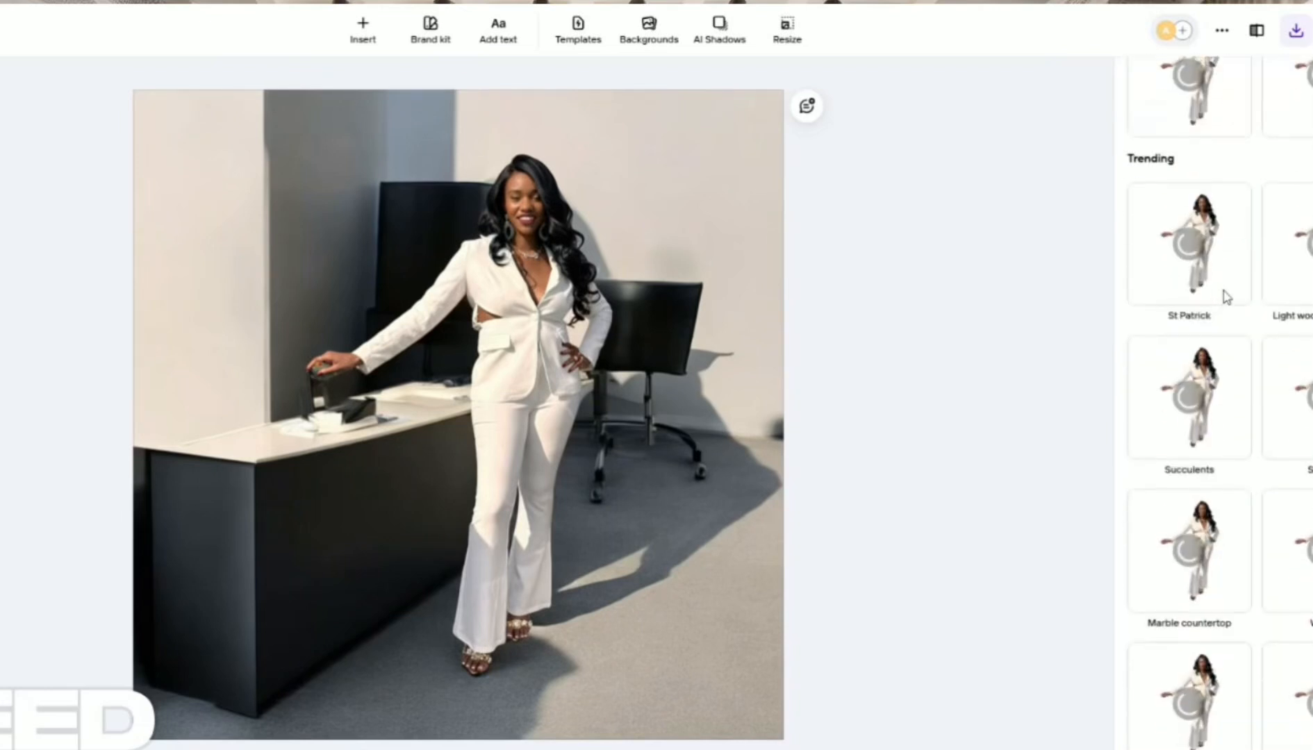
{"action": "scroll", "coordinate": [1223, 300], "scroll_direction": "down", "scroll_amount": 8}
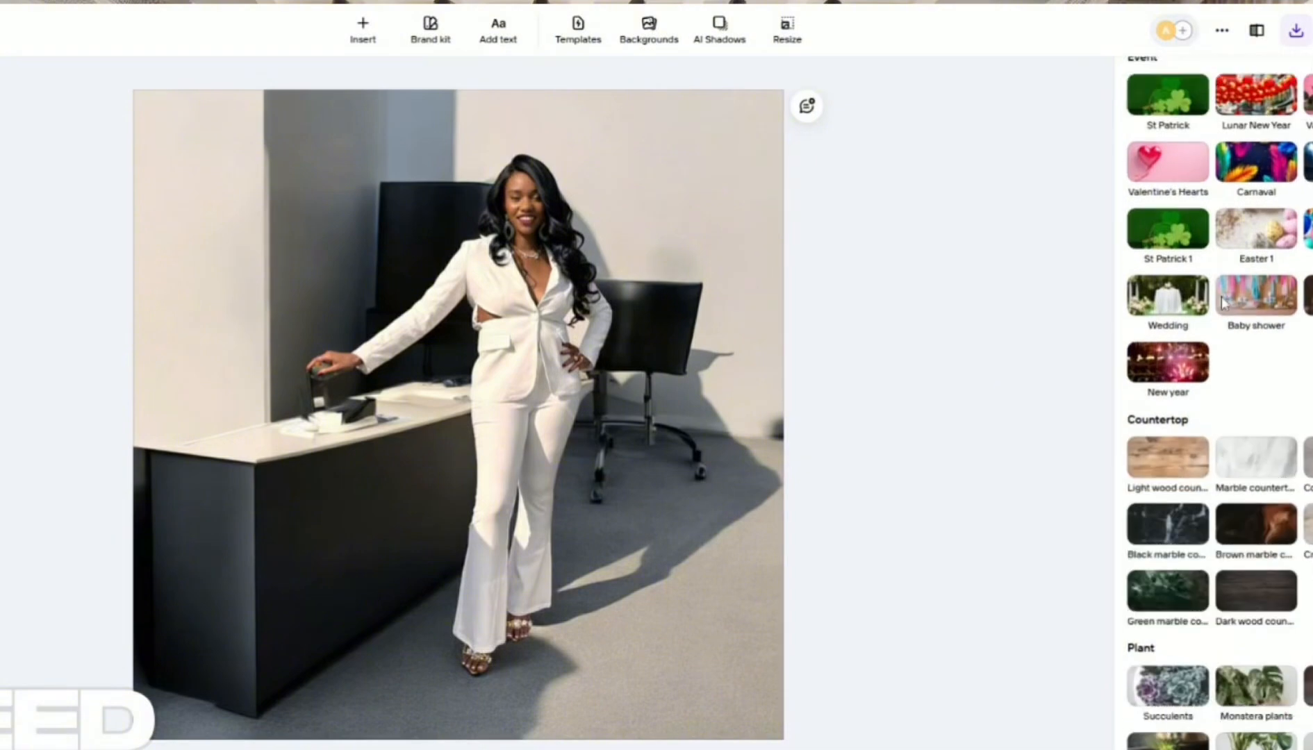
{"action": "scroll", "coordinate": [1223, 303], "scroll_direction": "down", "scroll_amount": 7}
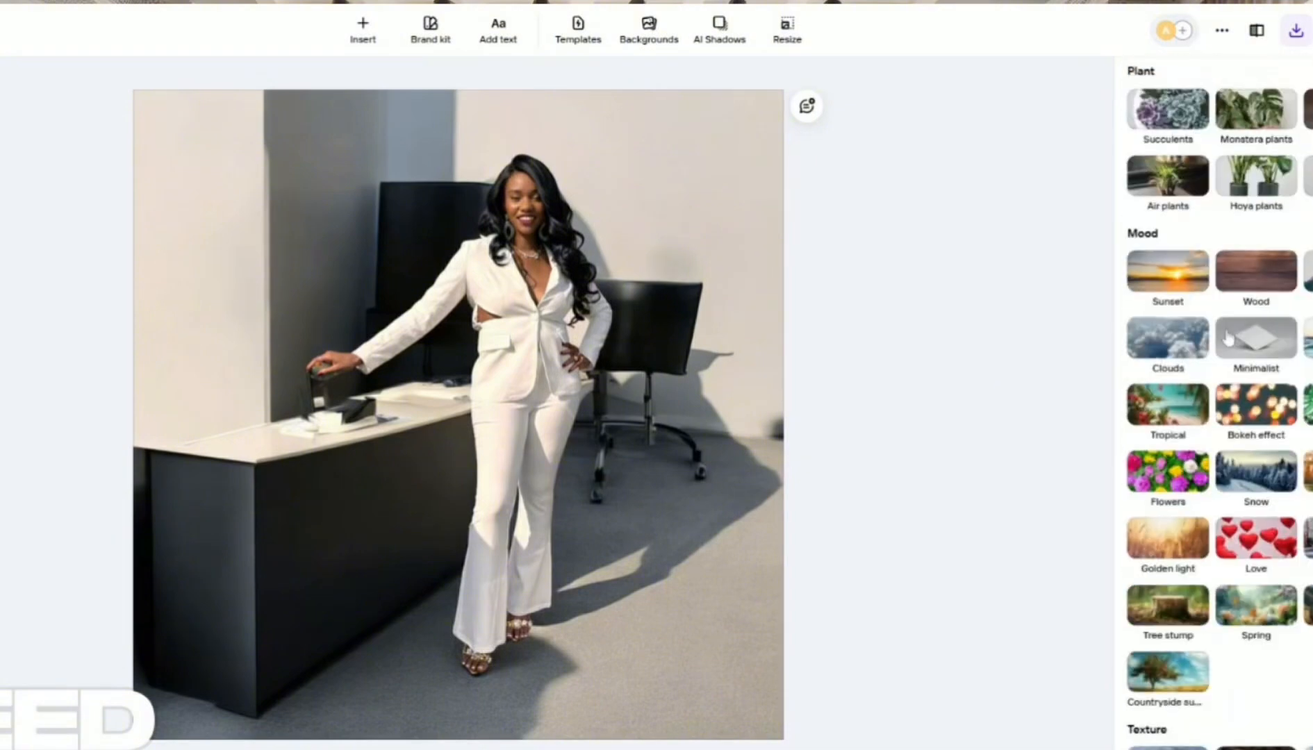
{"action": "scroll", "coordinate": [1228, 337], "scroll_direction": "down", "scroll_amount": 2}
{"action": "scroll", "coordinate": [1228, 336], "scroll_direction": "down", "scroll_amount": 1}
{"action": "scroll", "coordinate": [1228, 337], "scroll_direction": "up", "scroll_amount": 8}
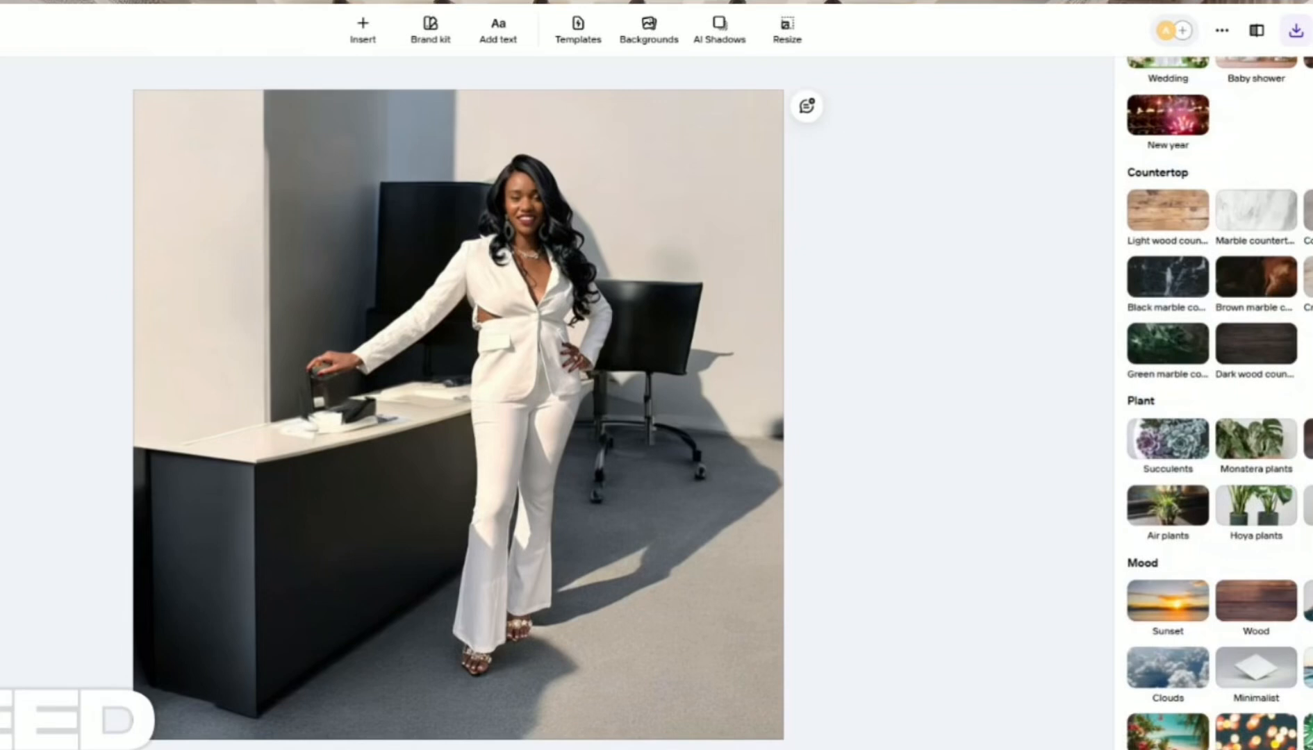
{"action": "left_click", "coordinate": [1257, 229]}
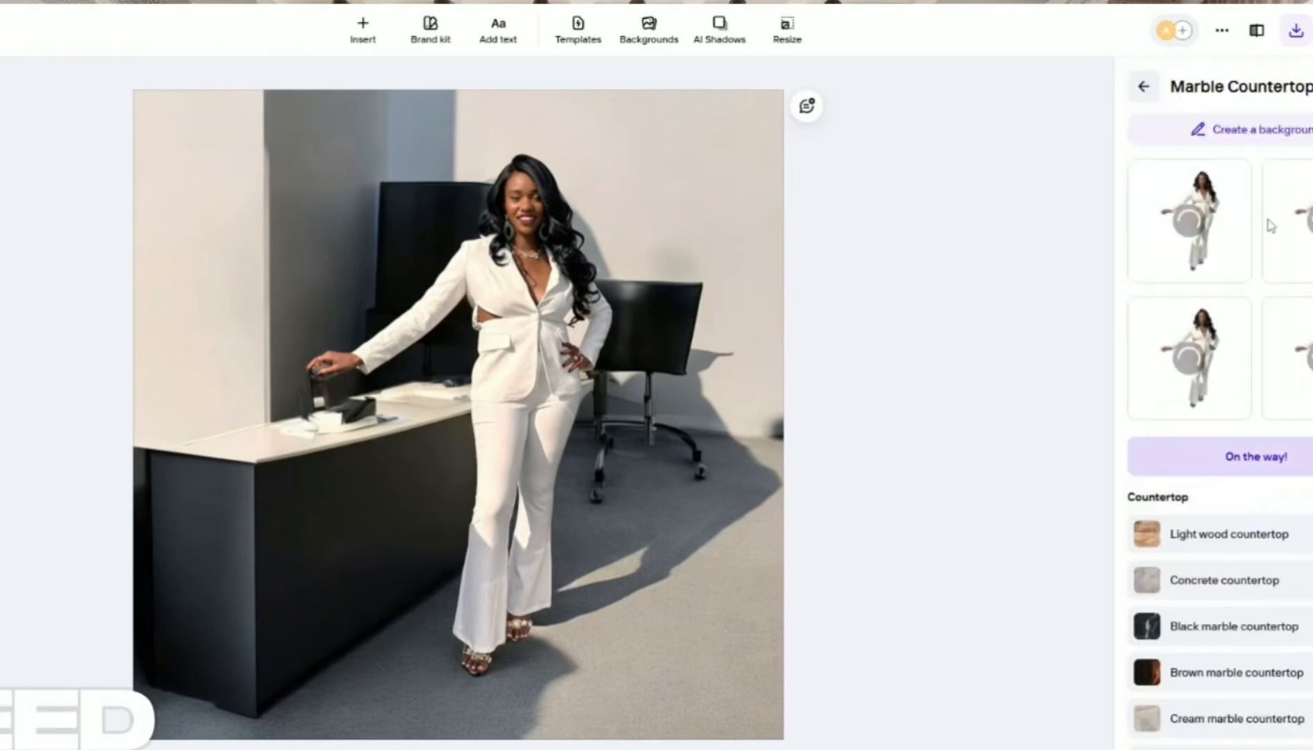
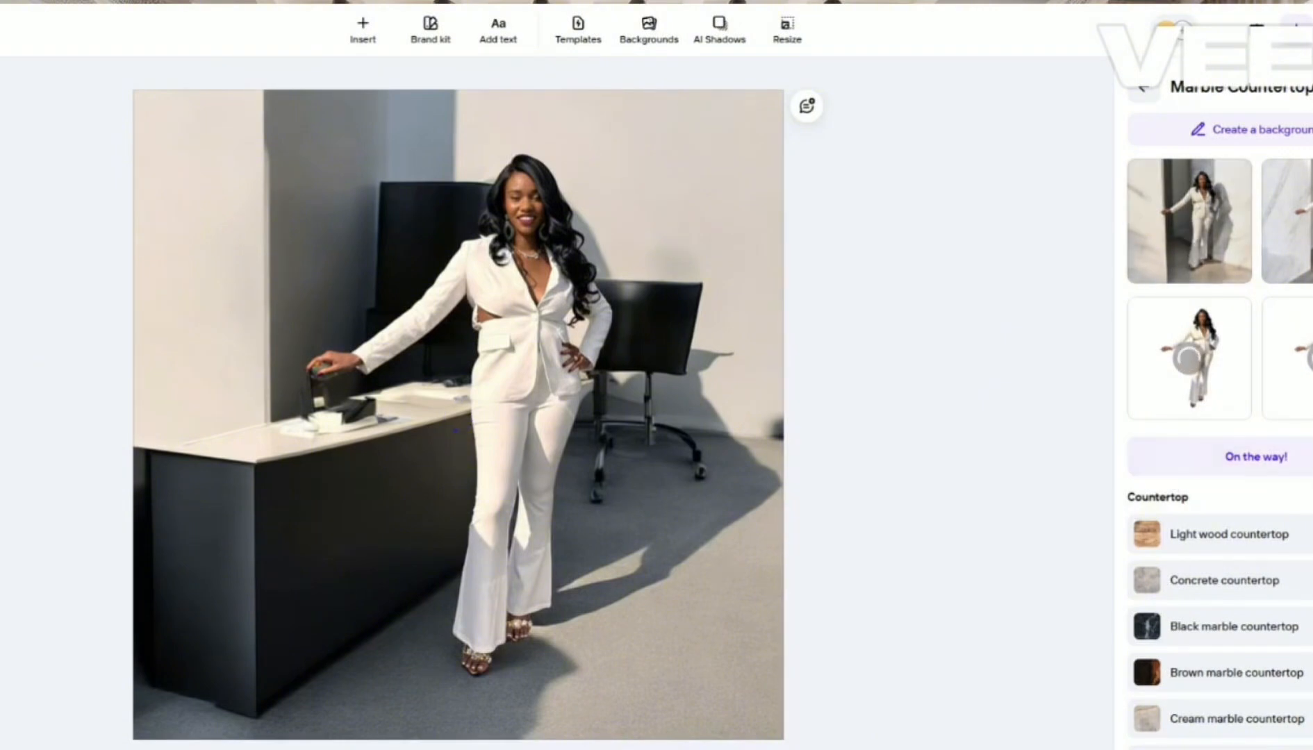
{"action": "left_click", "coordinate": [1194, 255]}
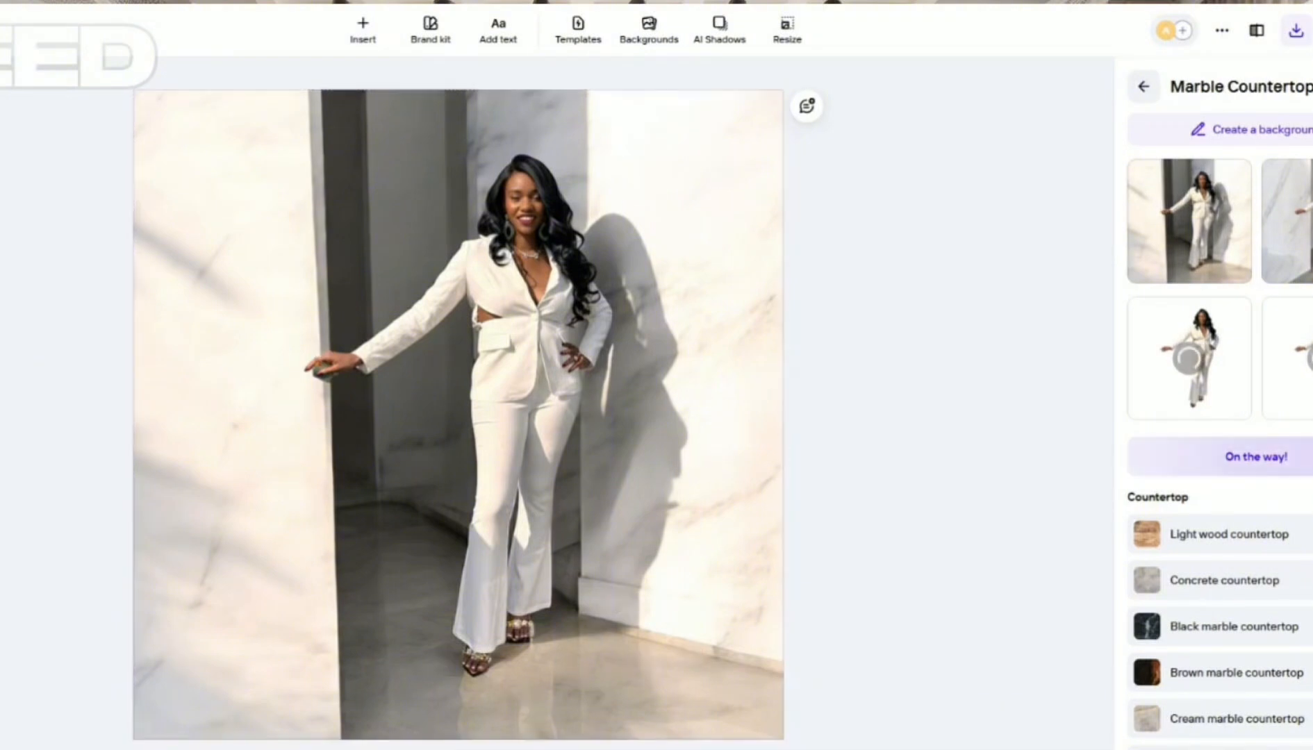
Step: Look through the AI background presets, including the Countertop options, the background search, and the Trending and Event categories
{"action": "scroll", "coordinate": [1306, 399], "scroll_direction": "down", "scroll_amount": 1}
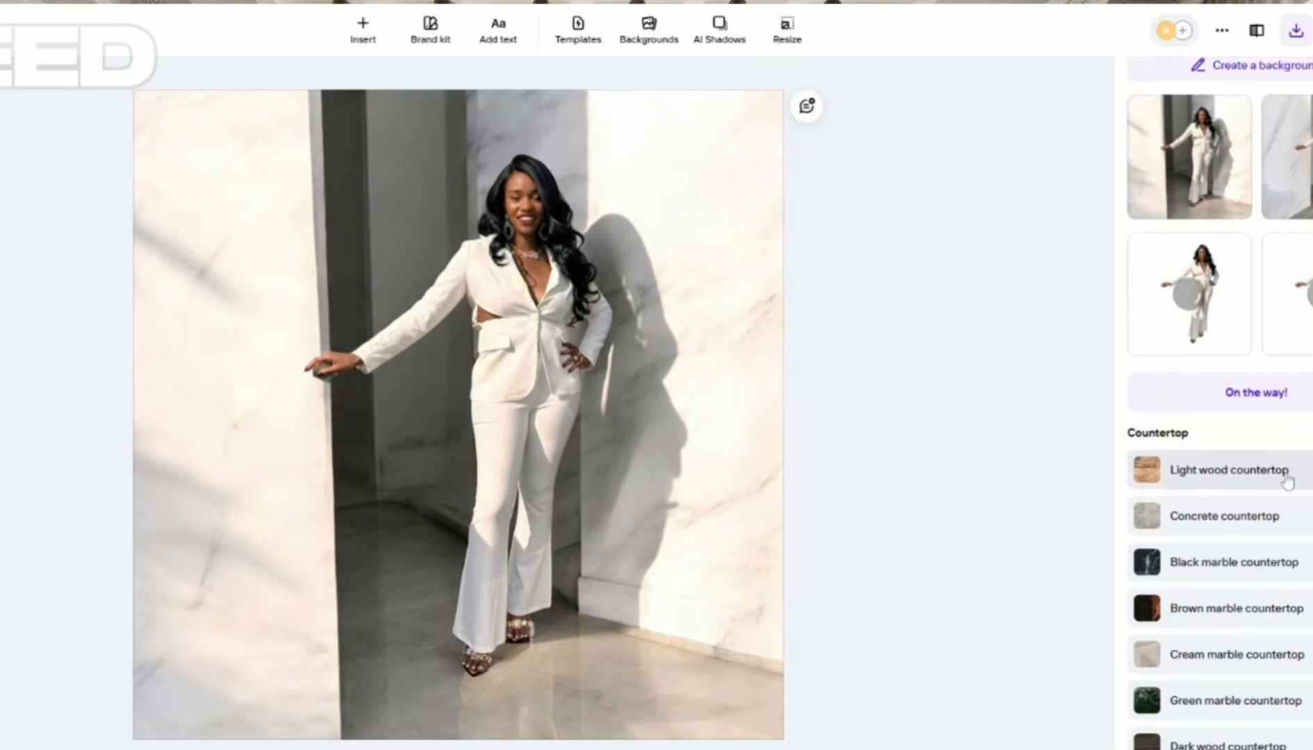
{"action": "scroll", "coordinate": [1288, 500], "scroll_direction": "up", "scroll_amount": 1}
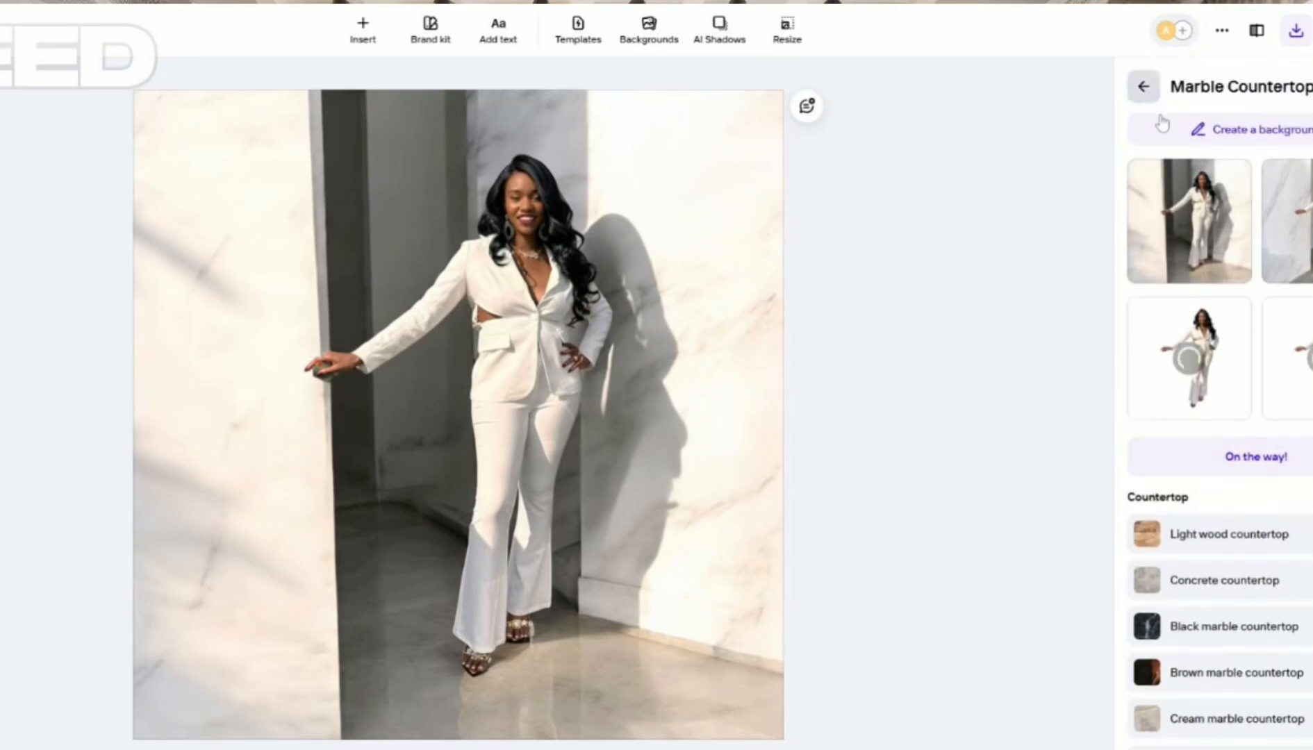
{"action": "left_click", "coordinate": [1146, 89]}
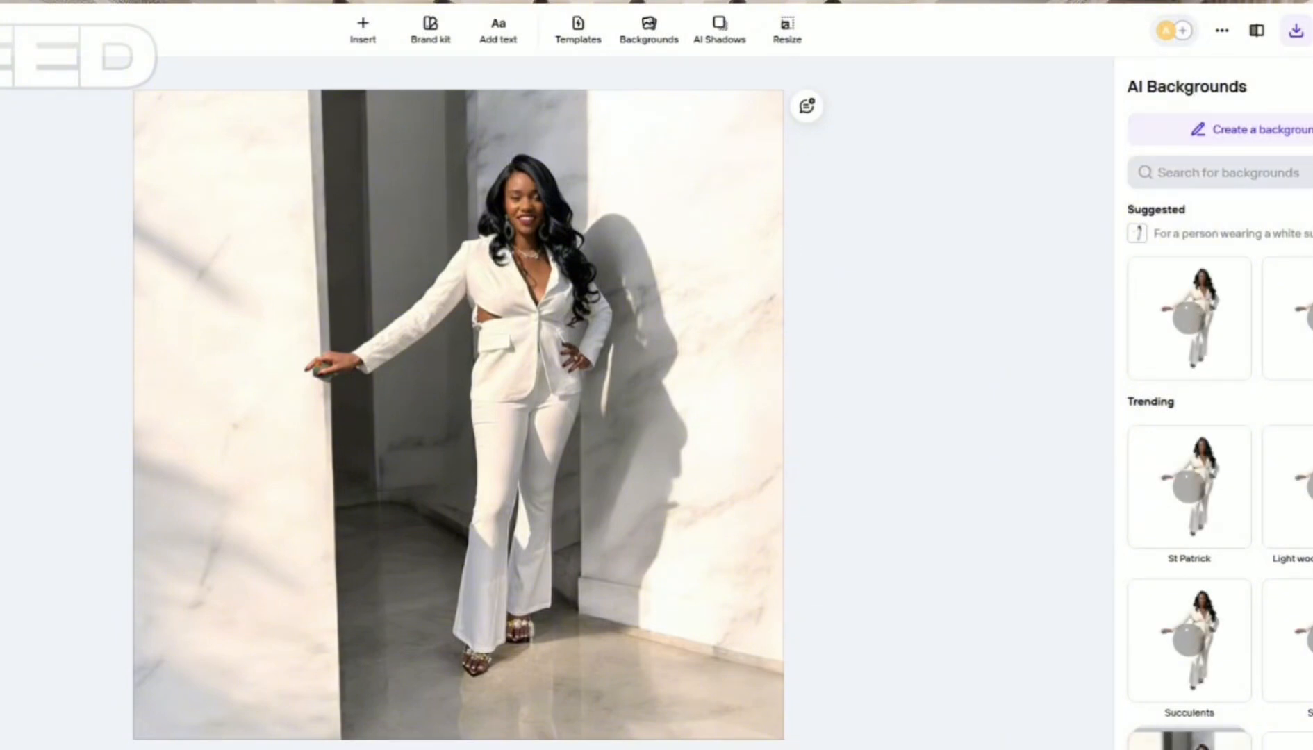
{"action": "left_click", "coordinate": [1236, 172]}
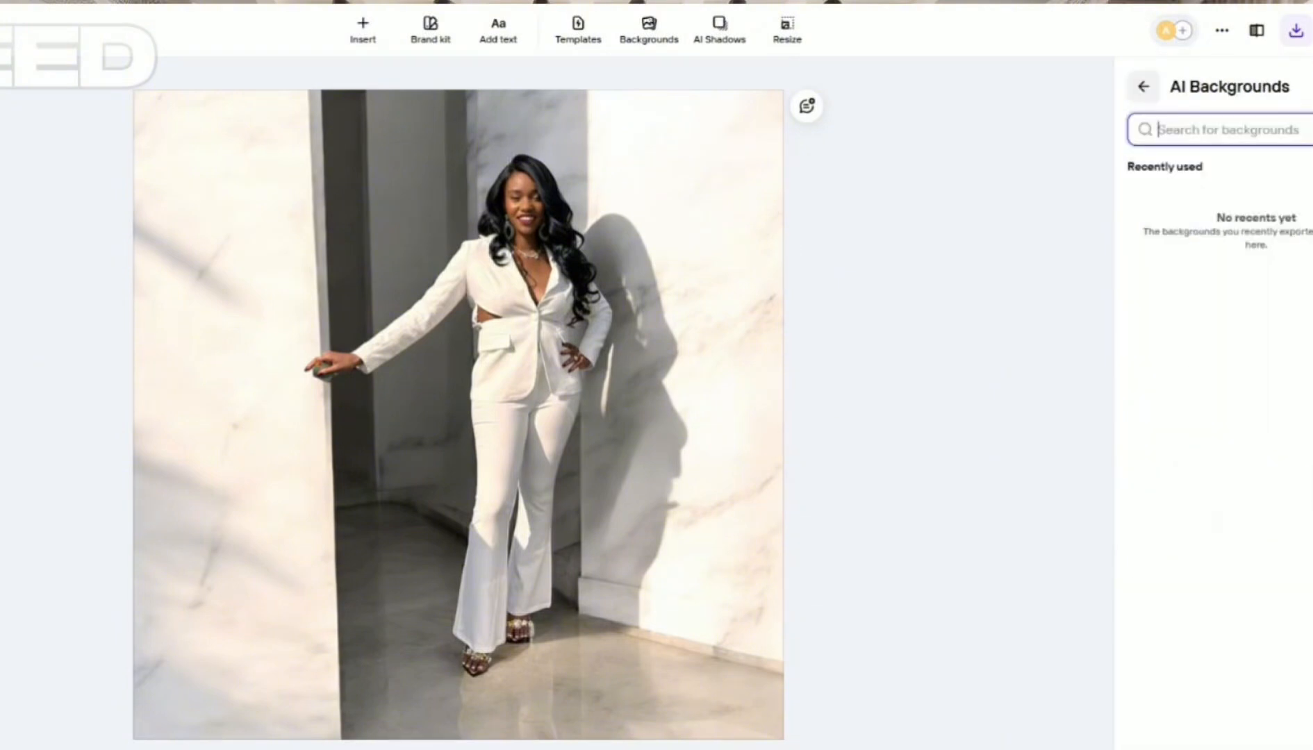
{"action": "left_click", "coordinate": [1143, 87]}
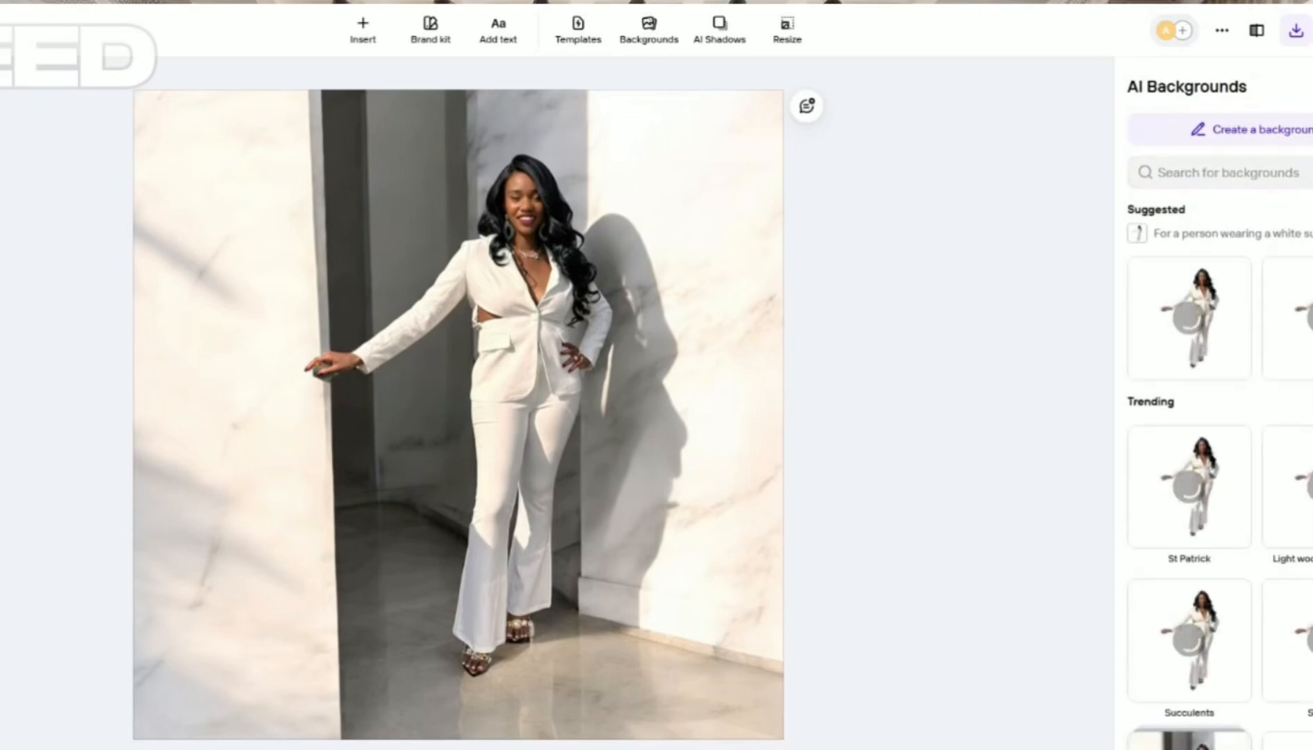
{"action": "scroll", "coordinate": [1240, 250], "scroll_direction": "down", "scroll_amount": 6}
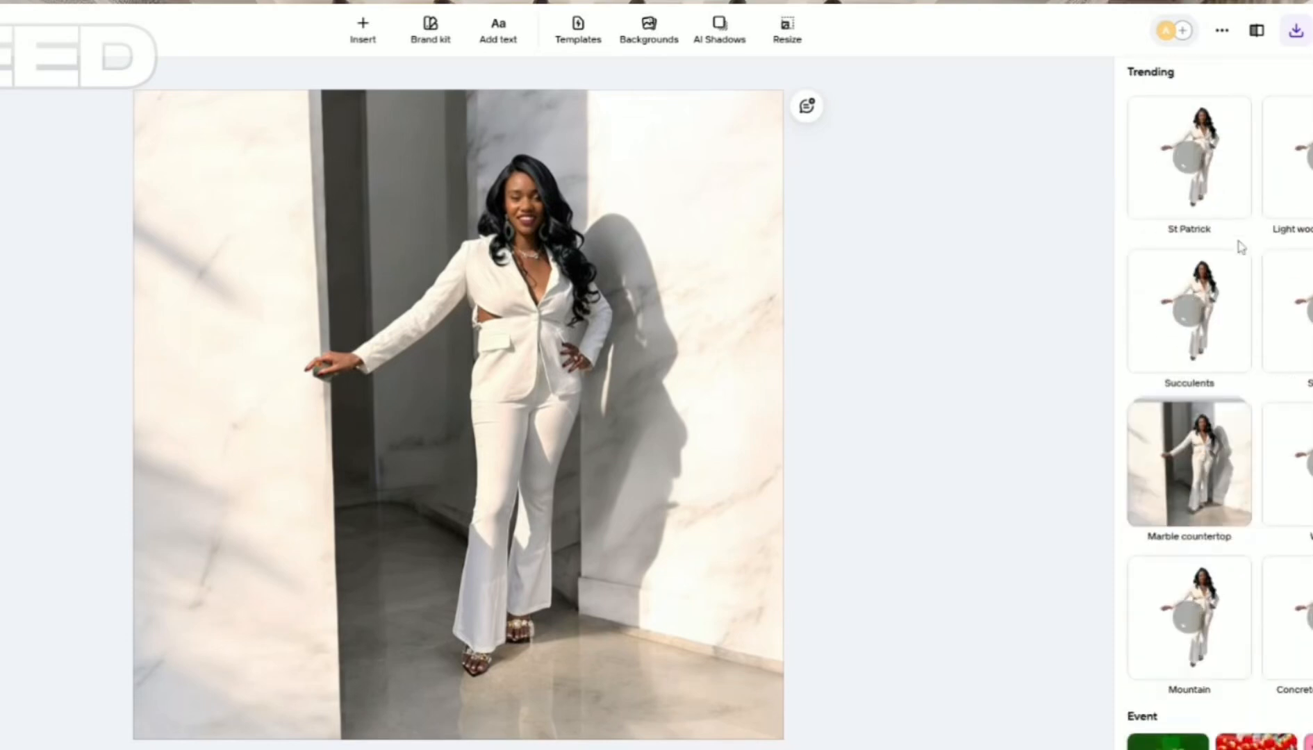
{"action": "scroll", "coordinate": [1244, 258], "scroll_direction": "down", "scroll_amount": 5}
{"action": "scroll", "coordinate": [1243, 259], "scroll_direction": "up", "scroll_amount": 10}
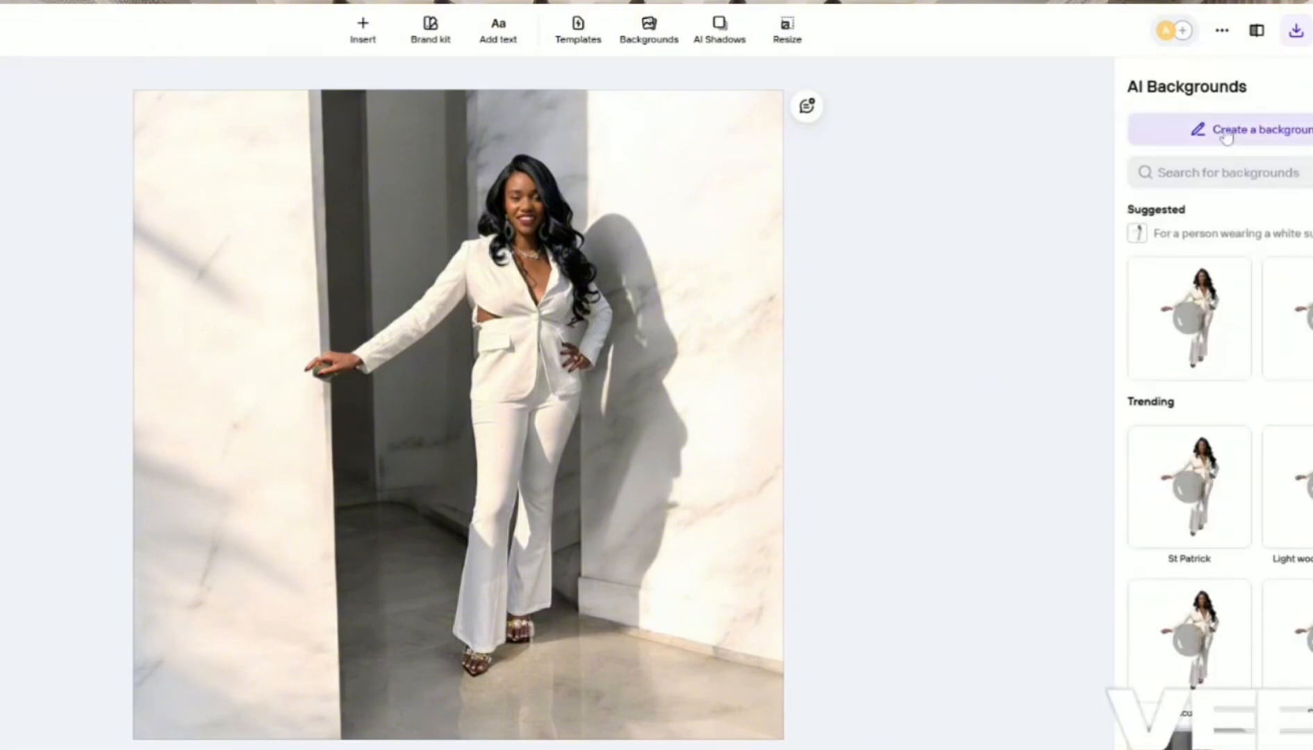
Step: Start a custom background from a written prompt and cut the sample text back to "the image display"
{"action": "left_click", "coordinate": [1228, 131]}
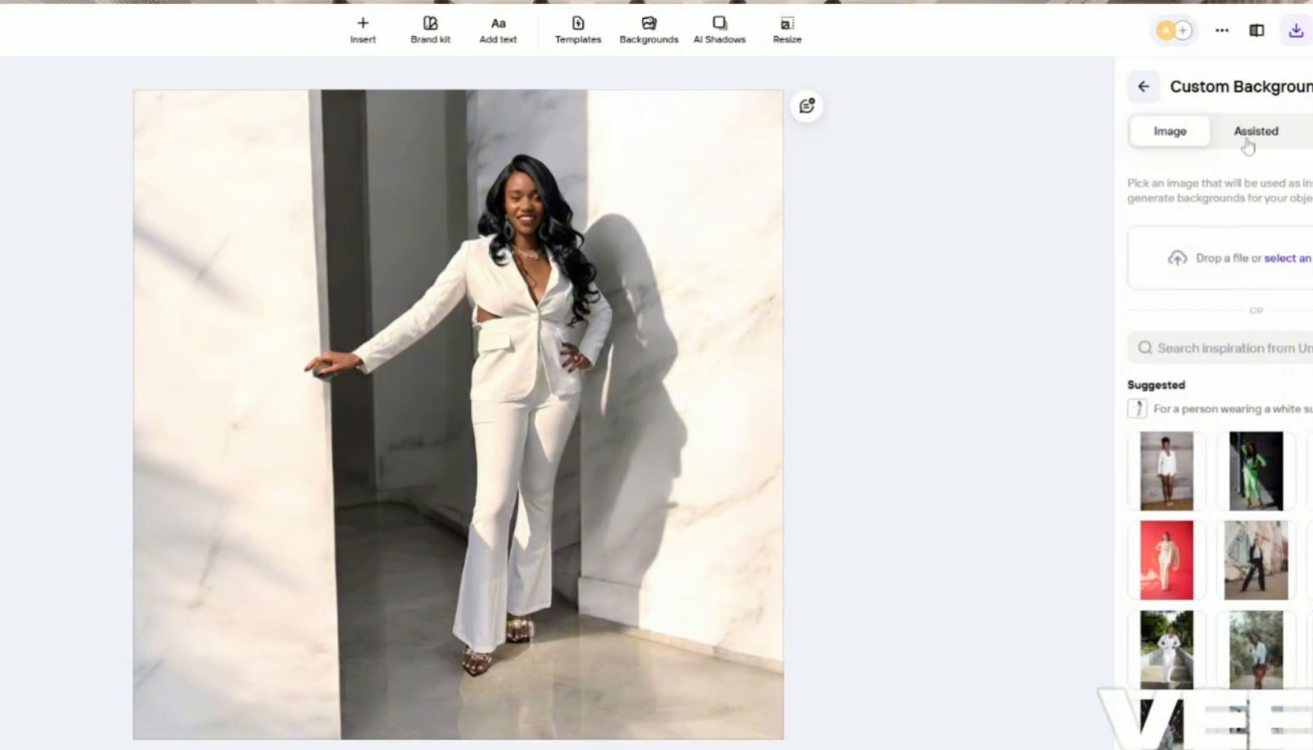
{"action": "left_click", "coordinate": [1309, 131]}
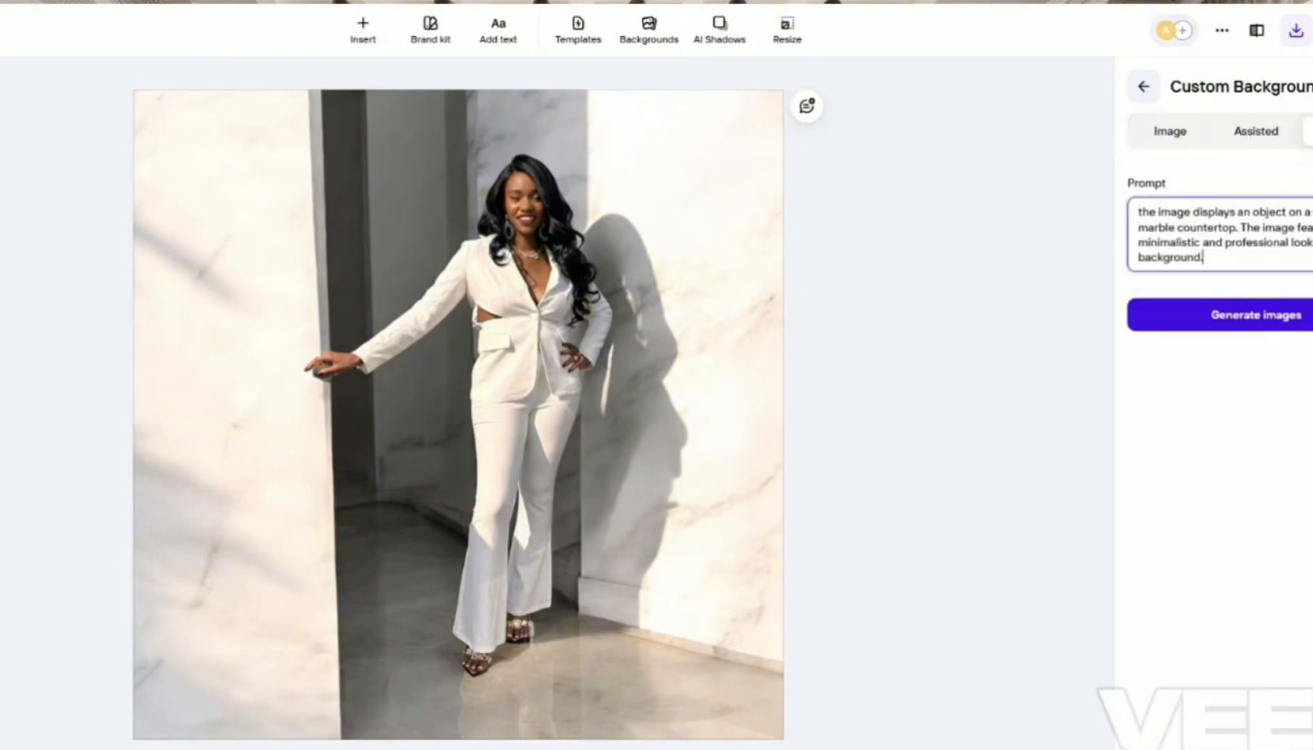
{"action": "left_click_drag", "start_coordinate": [1203, 258], "coordinate": [1147, 228]}
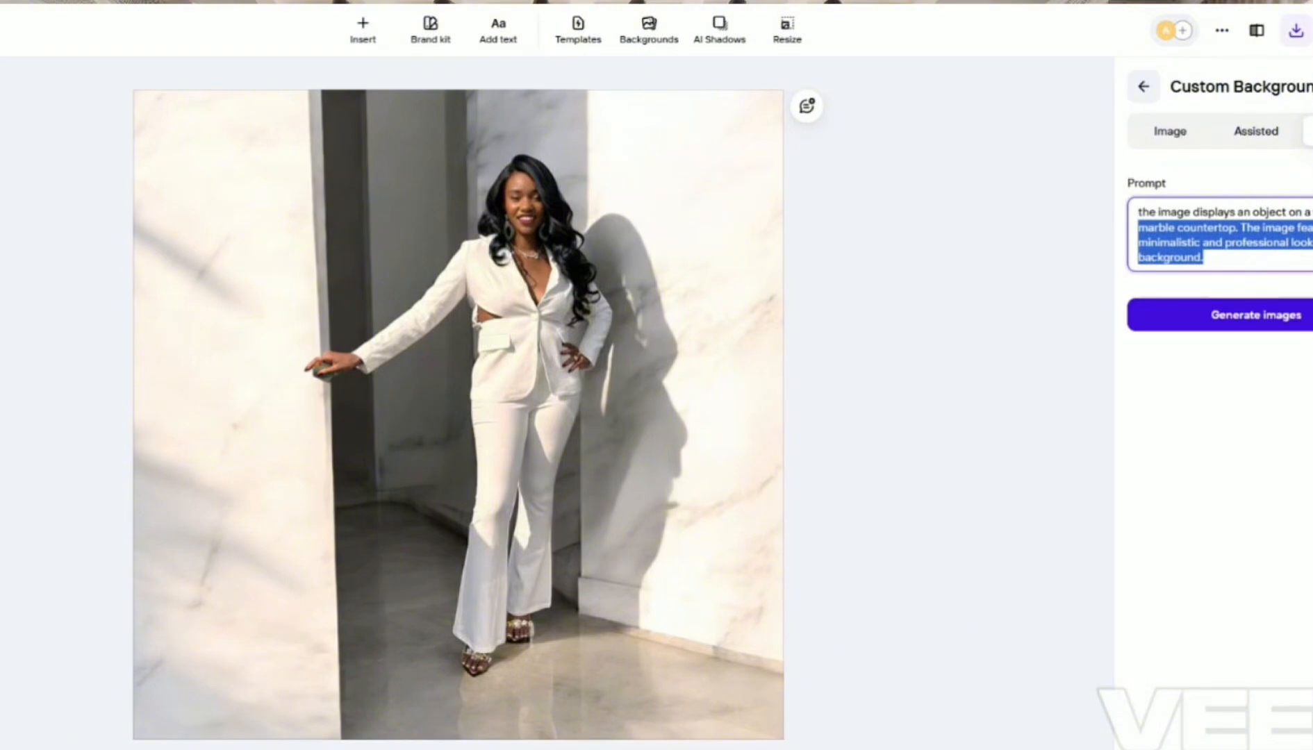
{"action": "key", "text": "BackSpace"}
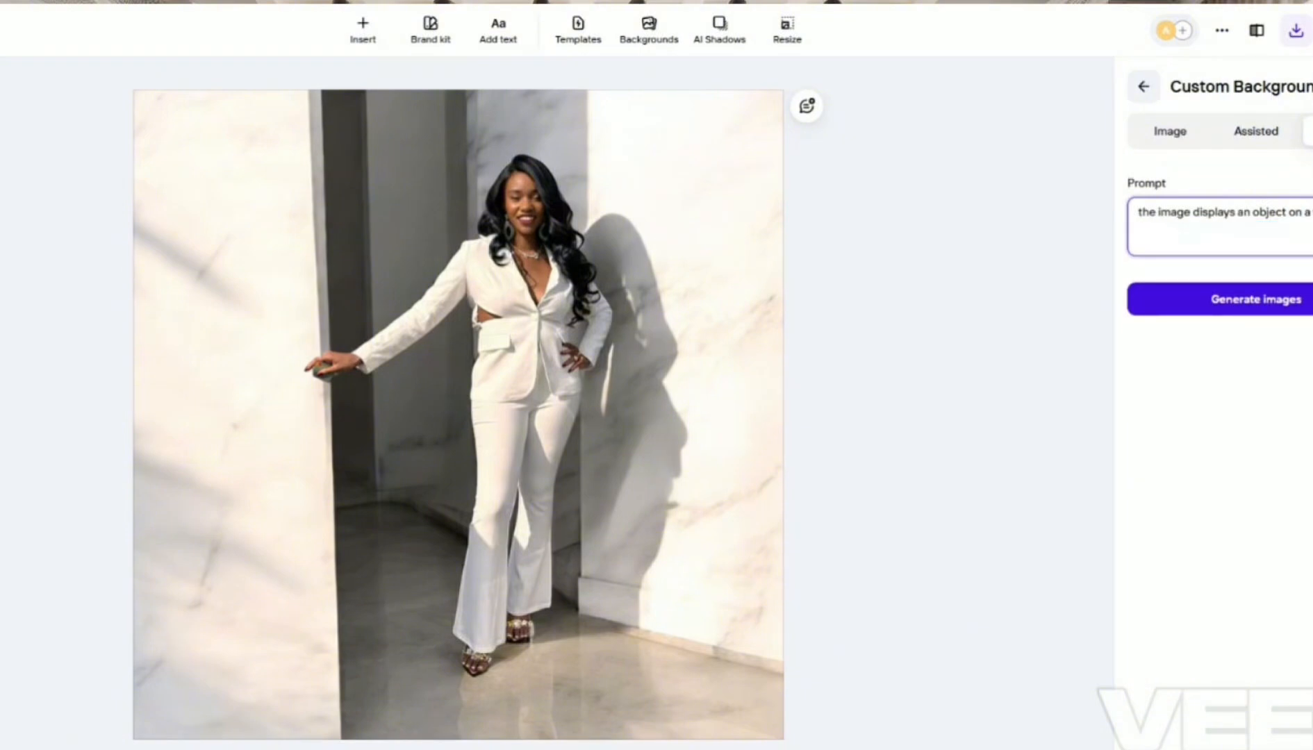
{"action": "key", "text": "BackSpace"}
{"action": "key", "text": "BackSpace"}
{"action": "key", "text": "BackSpace"}
{"action": "key", "text": "BackSpace"}
{"action": "key", "text": "BackSpace"}
{"action": "key", "text": "BackSpace"}
{"action": "key", "text": "BackSpace"}
{"action": "key", "text": "BackSpace"}
{"action": "key", "text": "BackSpace"}
{"action": "key", "text": "BackSpace"}
{"action": "key", "text": "BackSpace"}
{"action": "key", "text": "BackSpace"}
{"action": "key", "text": "BackSpace"}
{"action": "key", "text": "BackSpace"}
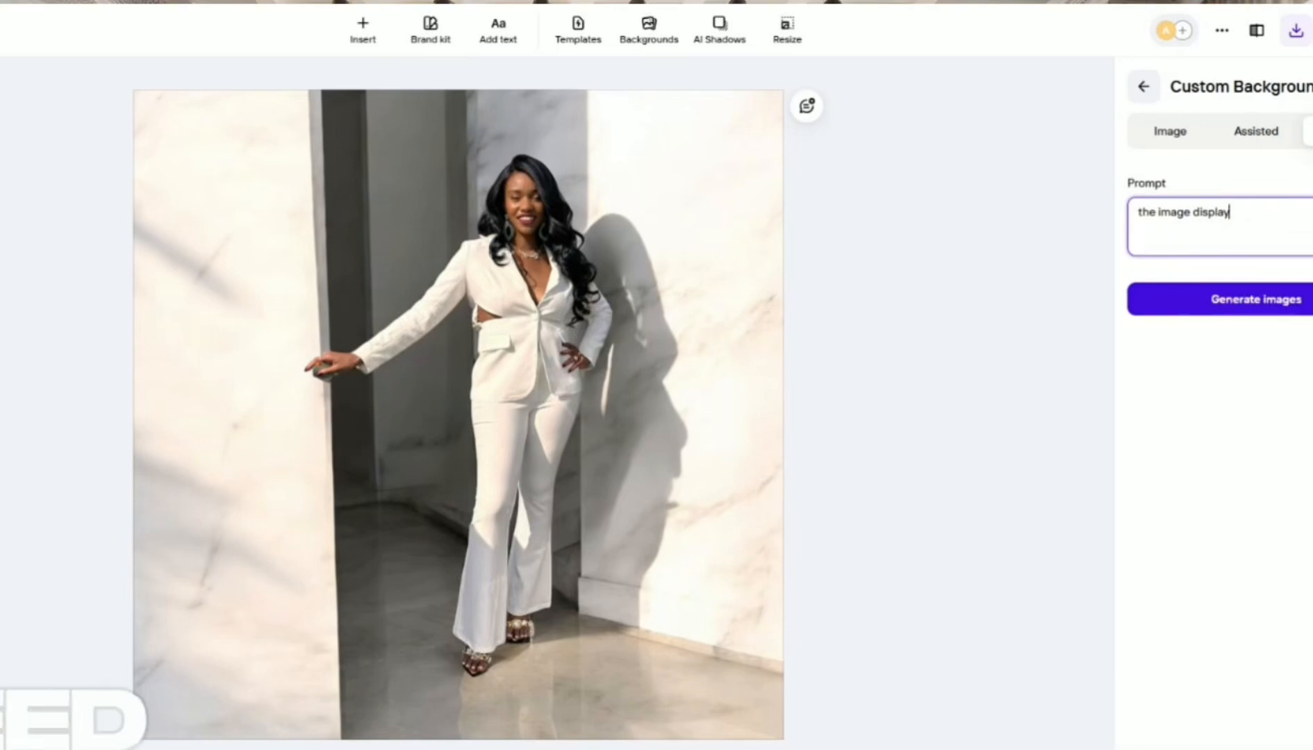
Step: Complete the prompt to describe a person standing in a room next to a wall with their hand on a laptop in a office setting, and generate backgrounds
{"action": "type", "text": "s a perso"}
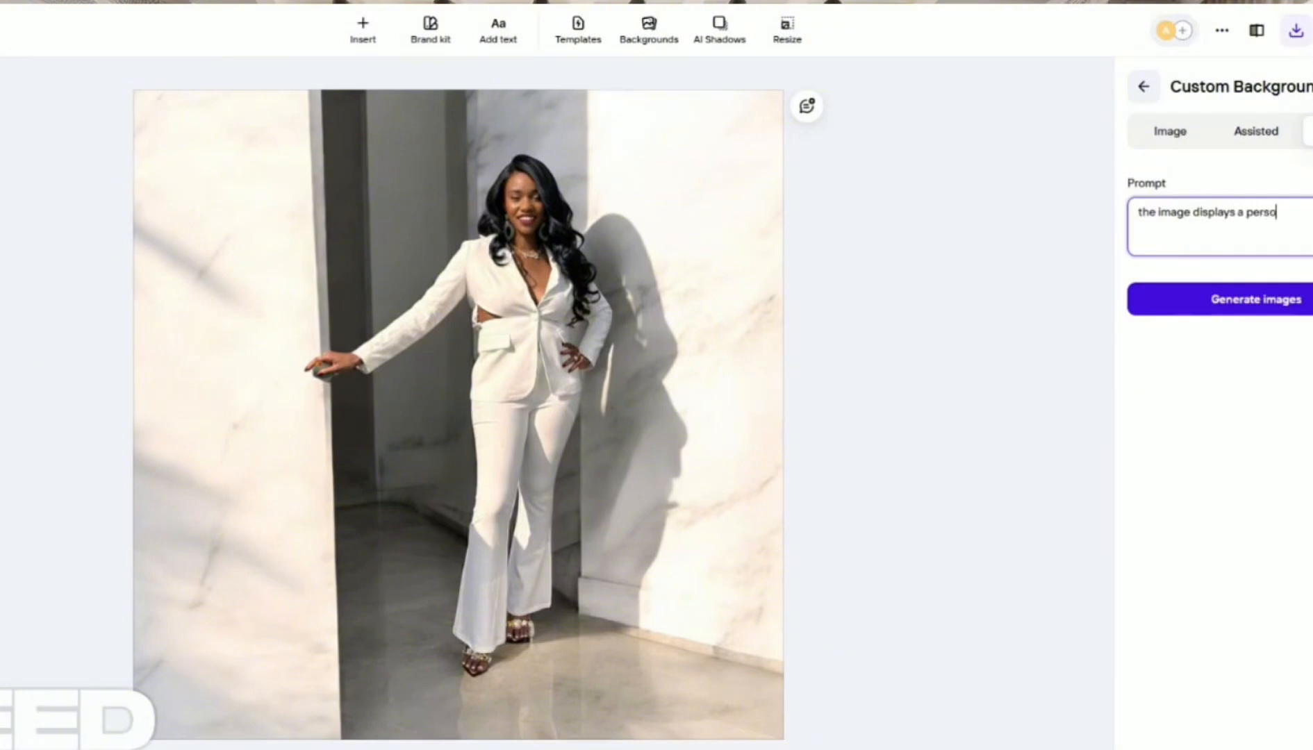
{"action": "type", "text": "n stand "}
{"action": "type", "text": "room"}
{"action": "type", "text": " next to a wall with their hand"}
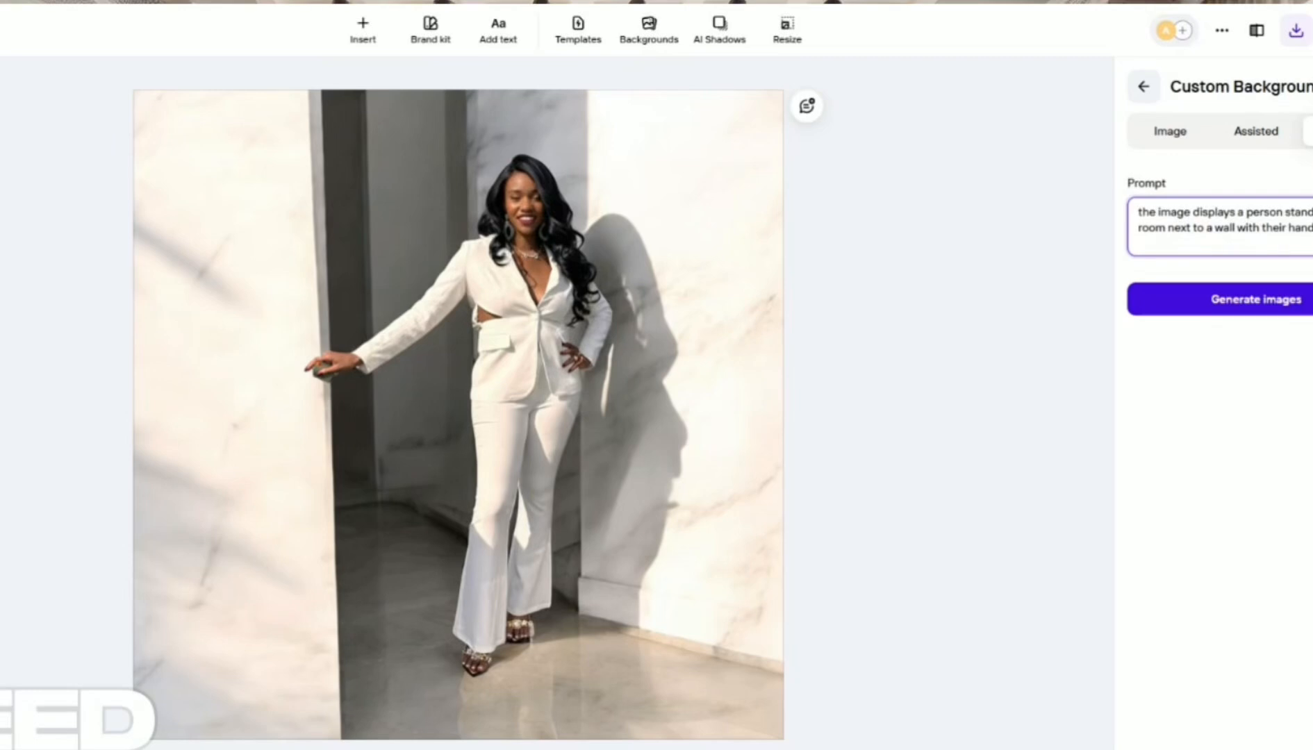
{"action": "type", "text": "laptop in a office"}
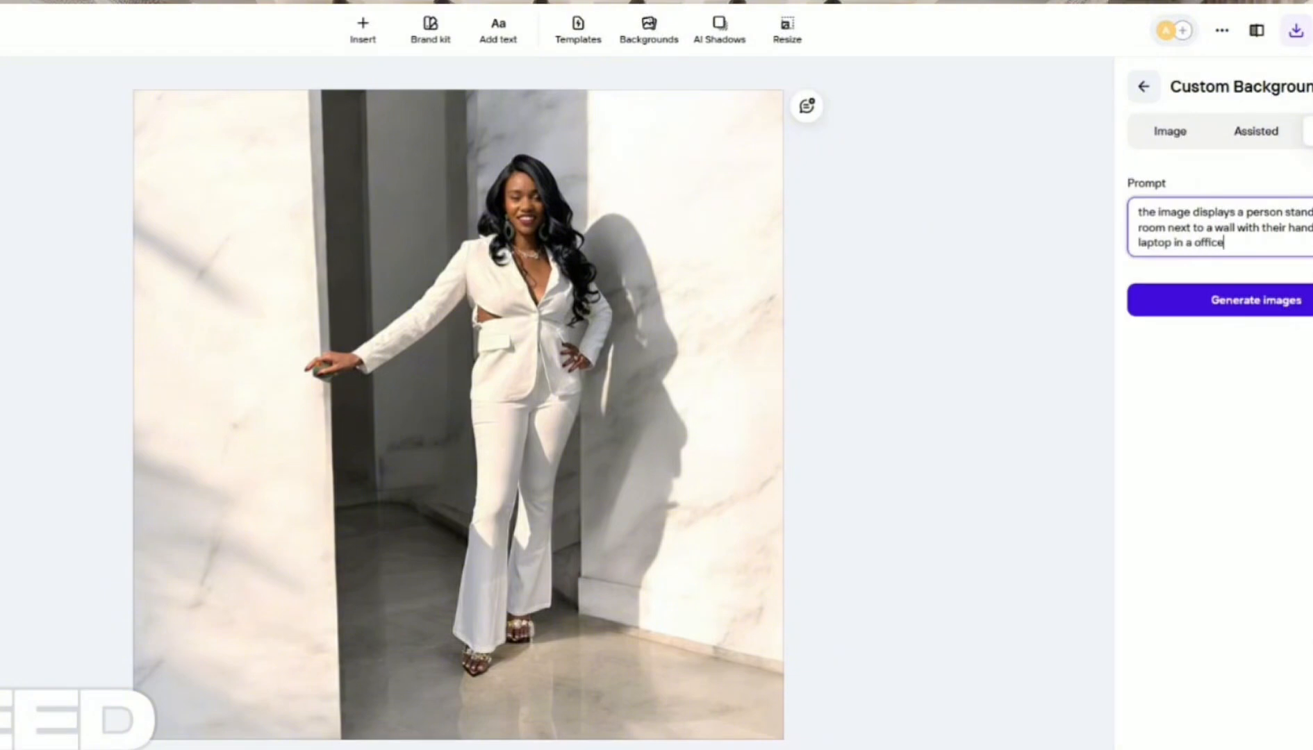
{"action": "type", "text": " setting"}
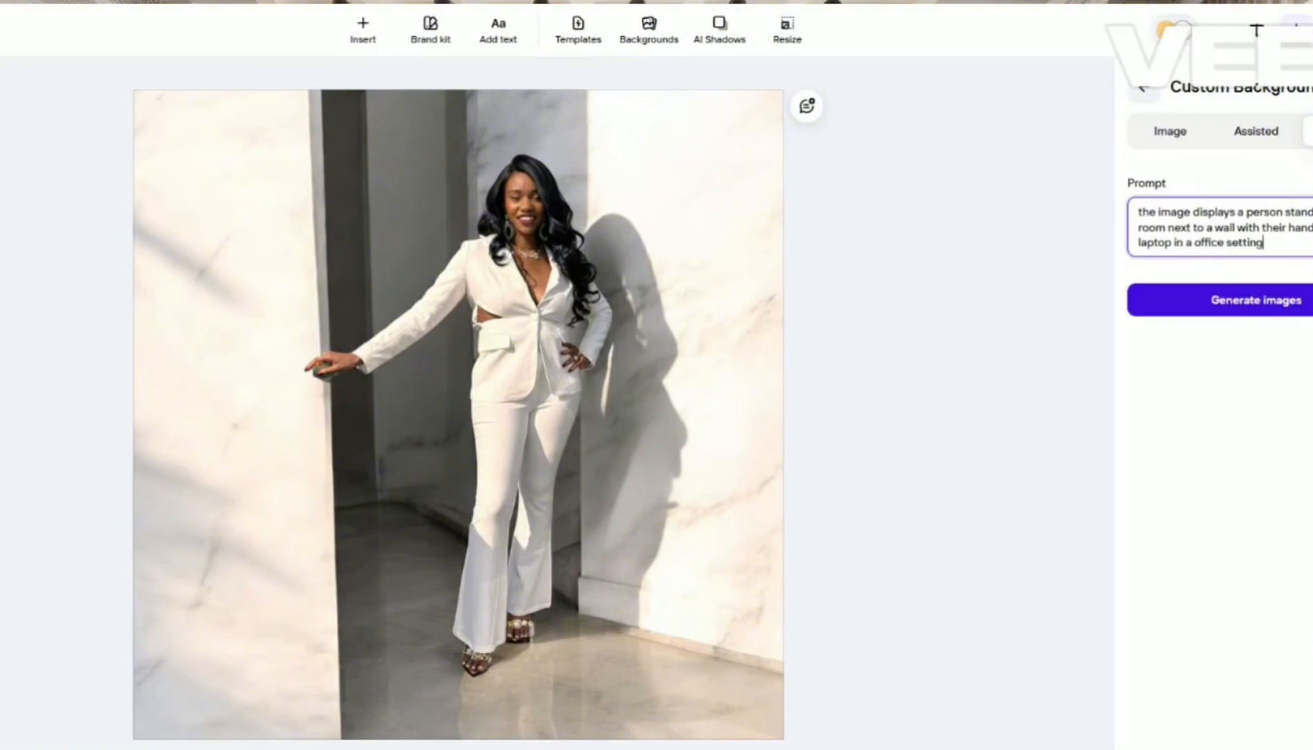
{"action": "key", "text": "Return"}
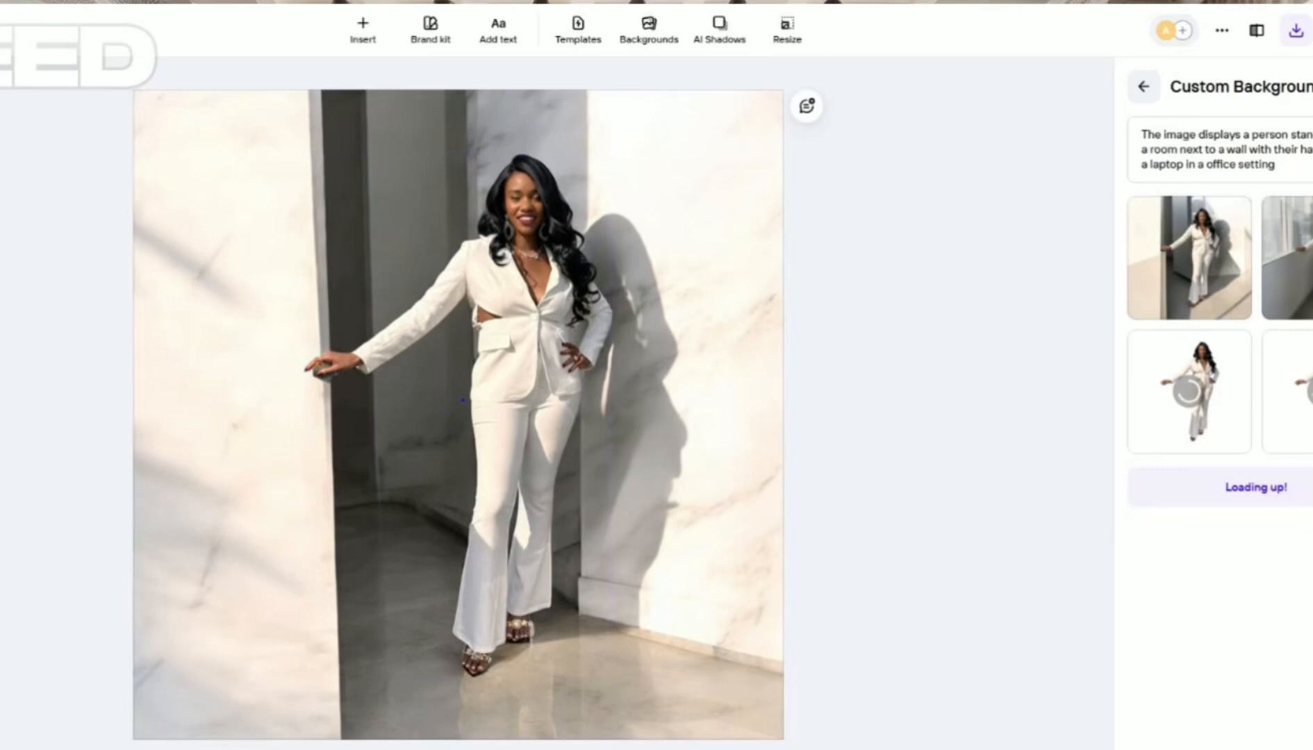
Step: Compare the four generated laptop-office backgrounds on the white-suit photo and apply the second one, with the tall windows
{"action": "left_click", "coordinate": [1272, 275]}
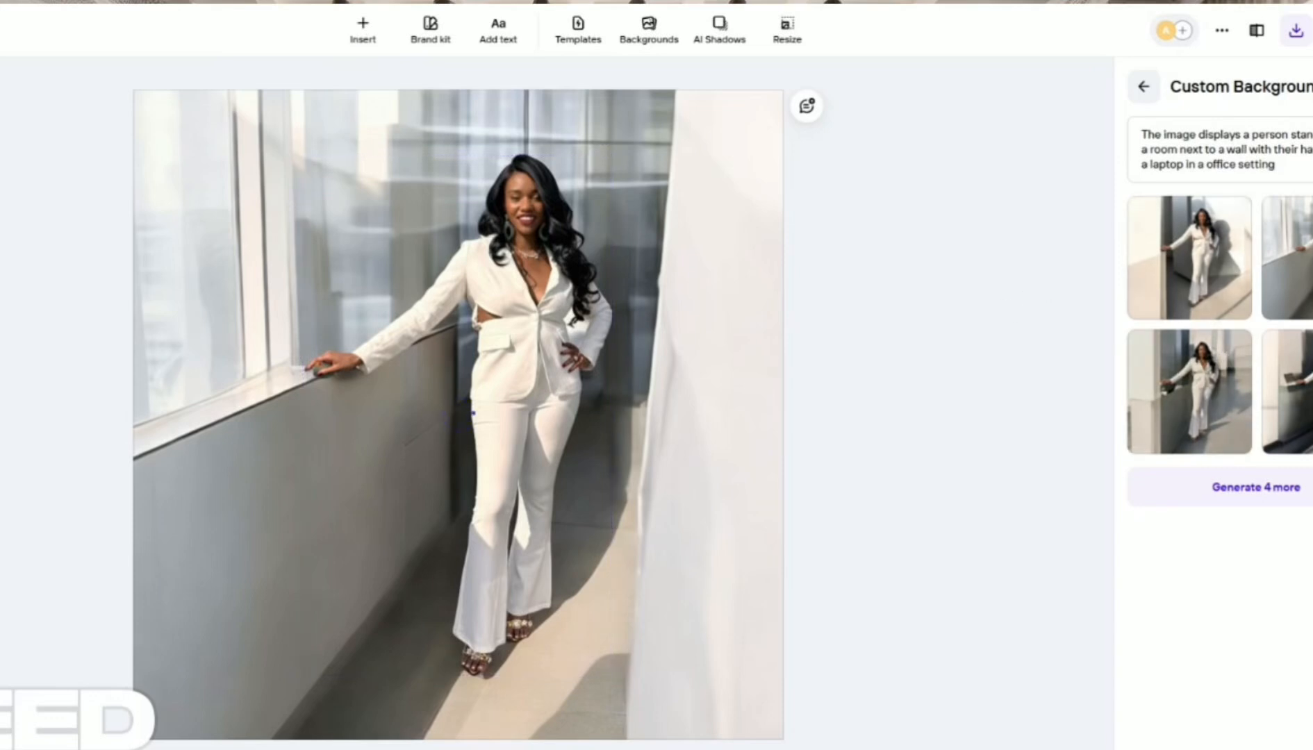
{"action": "left_click", "coordinate": [1226, 407]}
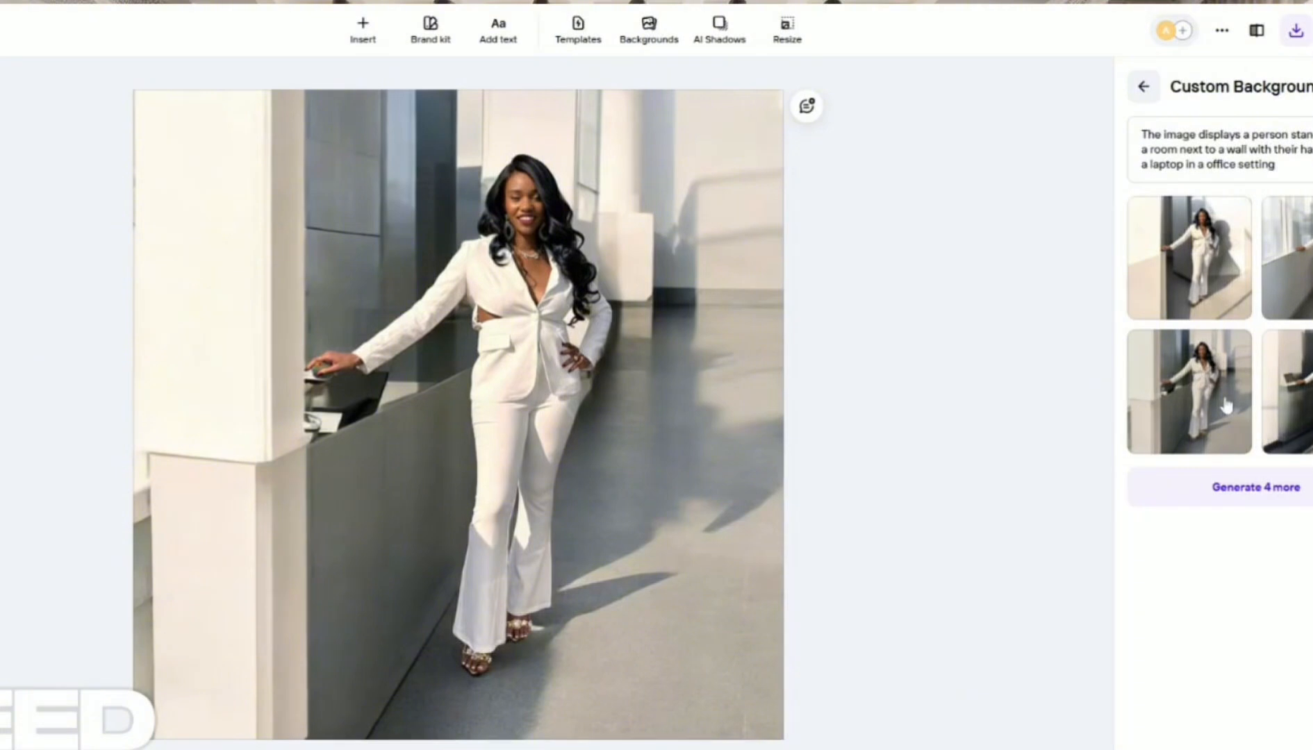
{"action": "left_click", "coordinate": [1304, 417]}
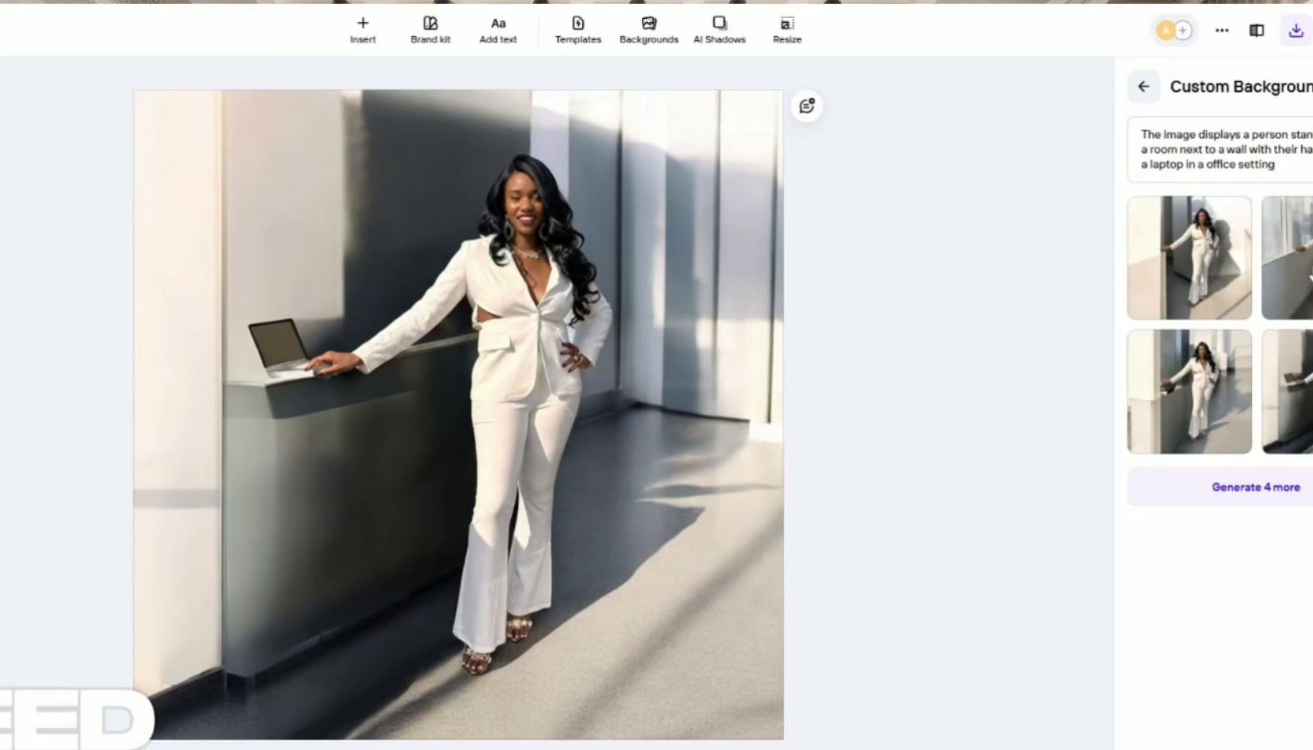
{"action": "left_click", "coordinate": [1215, 295]}
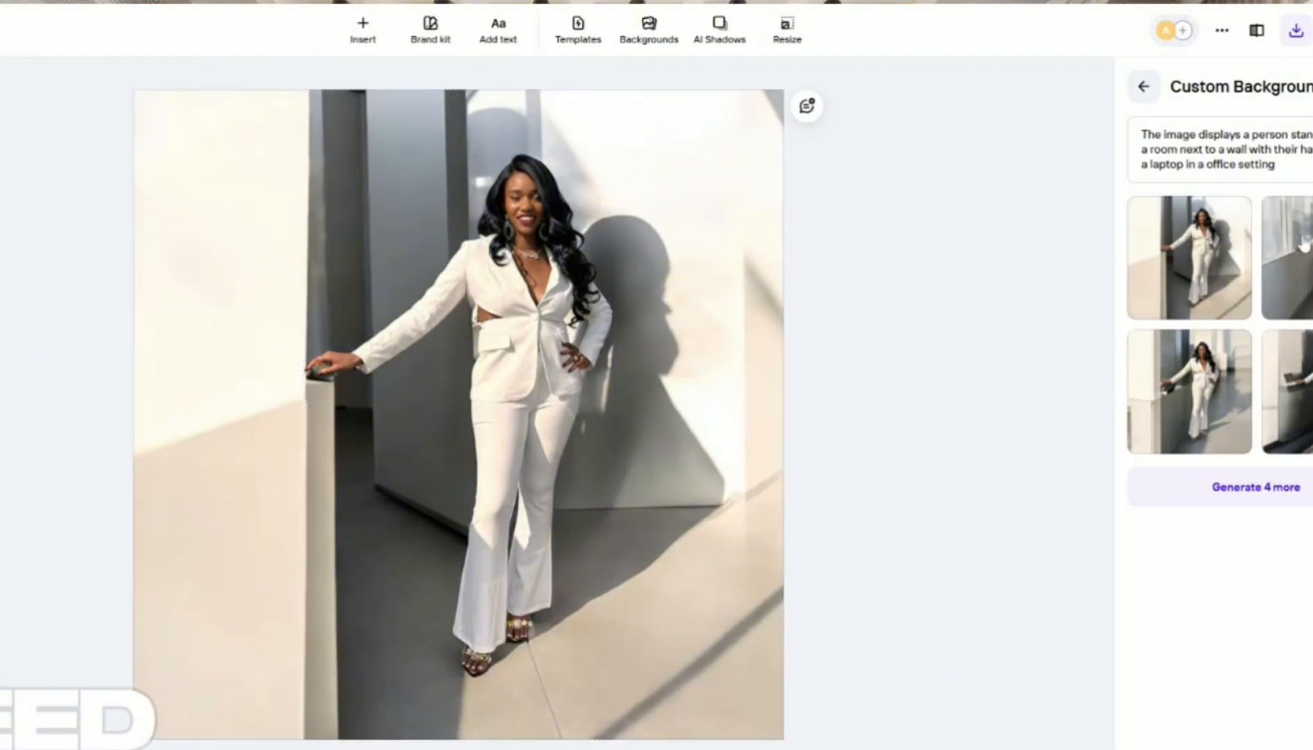
{"action": "left_click", "coordinate": [1288, 276]}
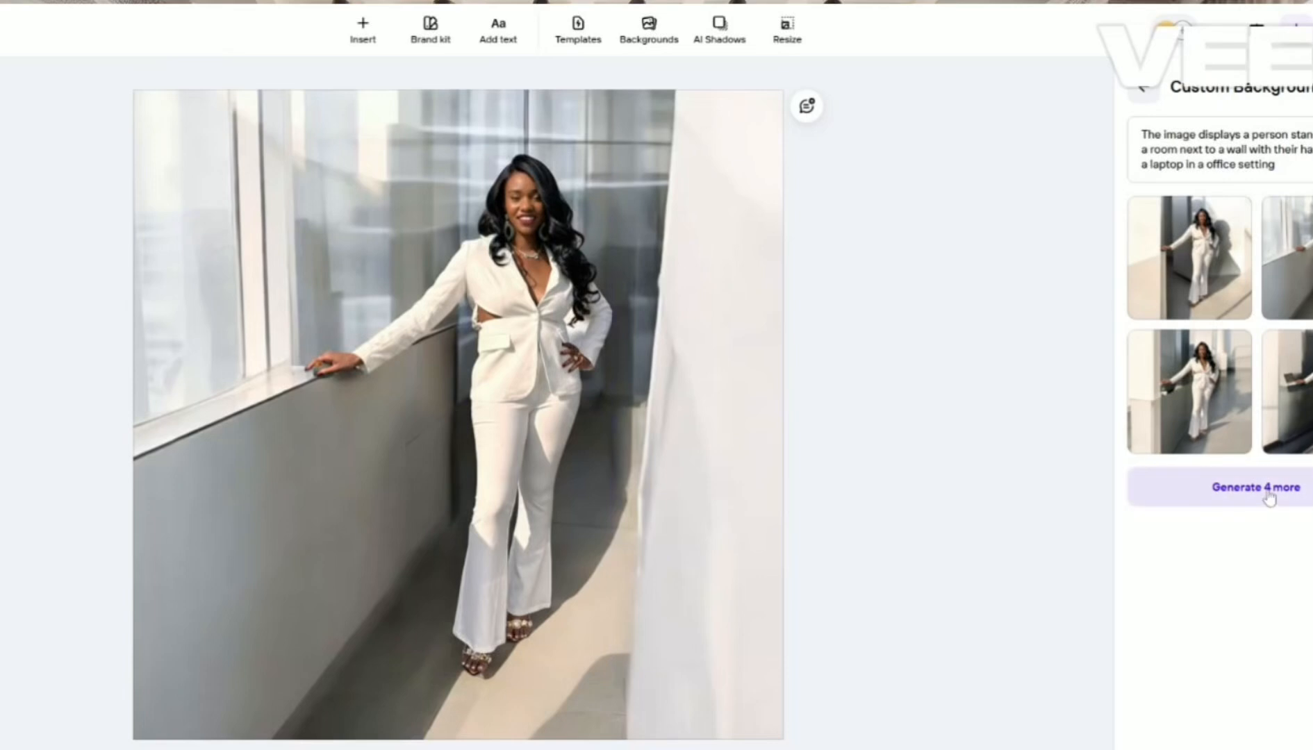
Step: Generate 4 more backgrounds from the laptop-office prompt and download the white-suit design
{"action": "left_click", "coordinate": [1241, 500]}
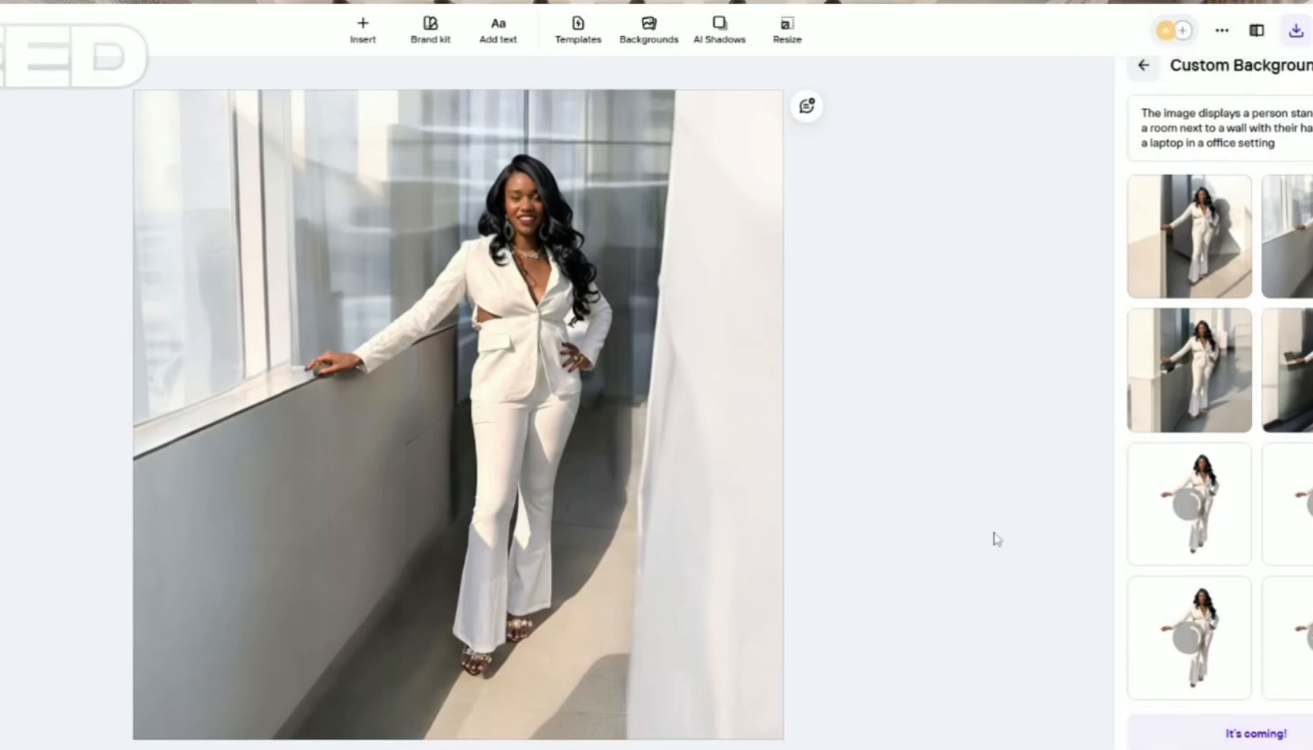
{"action": "left_click", "coordinate": [1298, 33]}
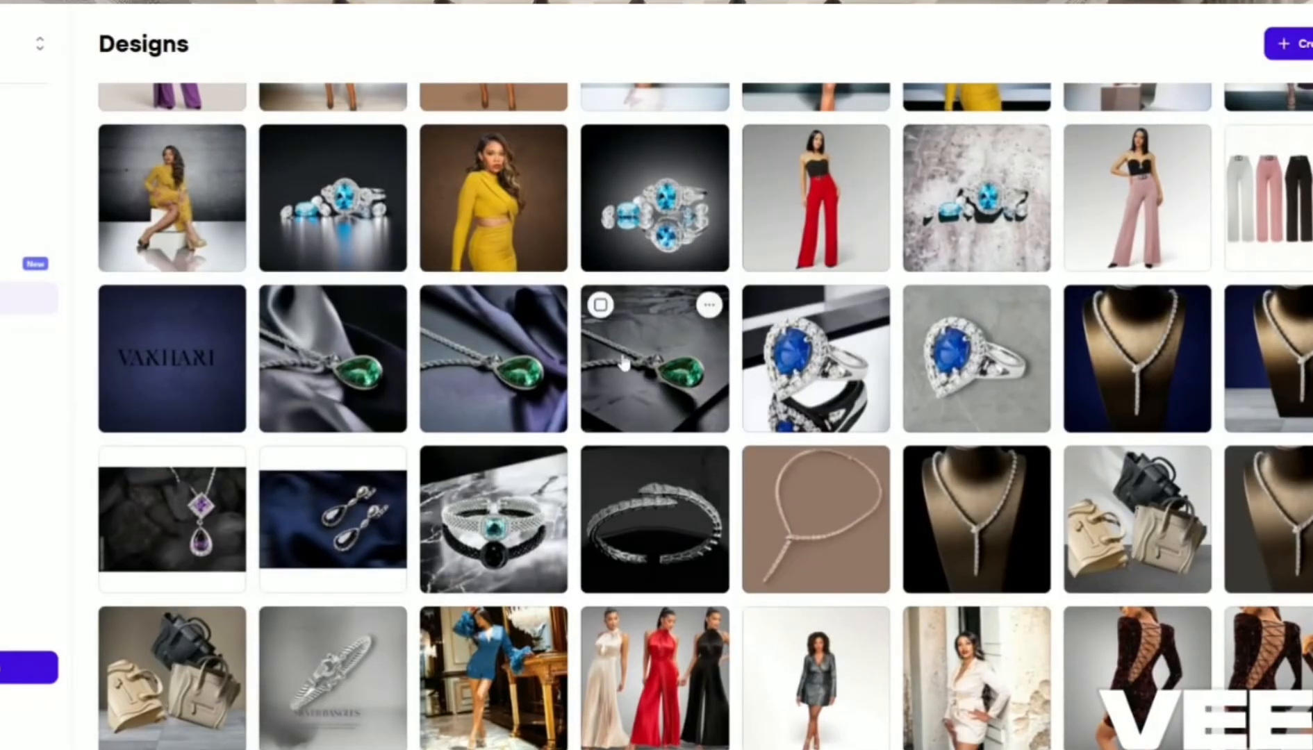
Step: Browse the saved designs and open the one of the model in a purple long-sleeve dress on a plain gray background
{"action": "scroll", "coordinate": [695, 416], "scroll_direction": "down", "scroll_amount": 2}
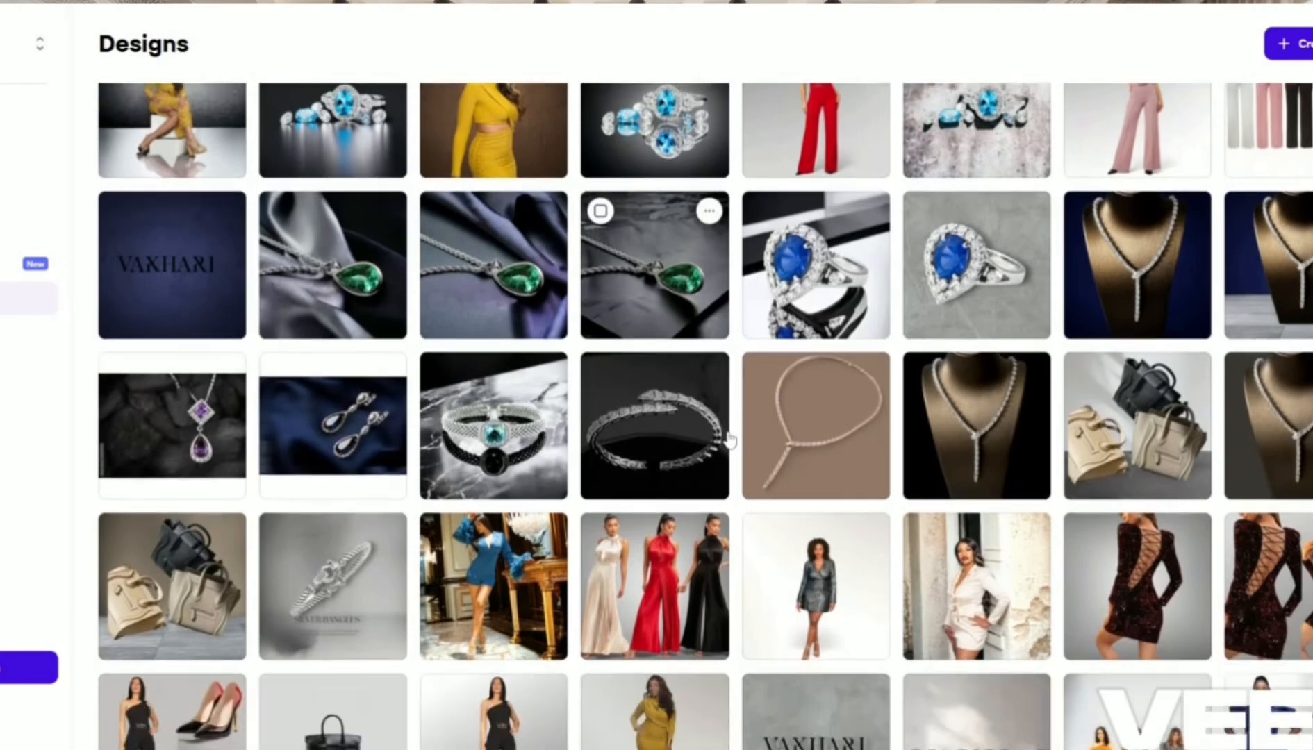
{"action": "scroll", "coordinate": [729, 439], "scroll_direction": "down", "scroll_amount": 1}
{"action": "scroll", "coordinate": [729, 439], "scroll_direction": "down", "scroll_amount": 2}
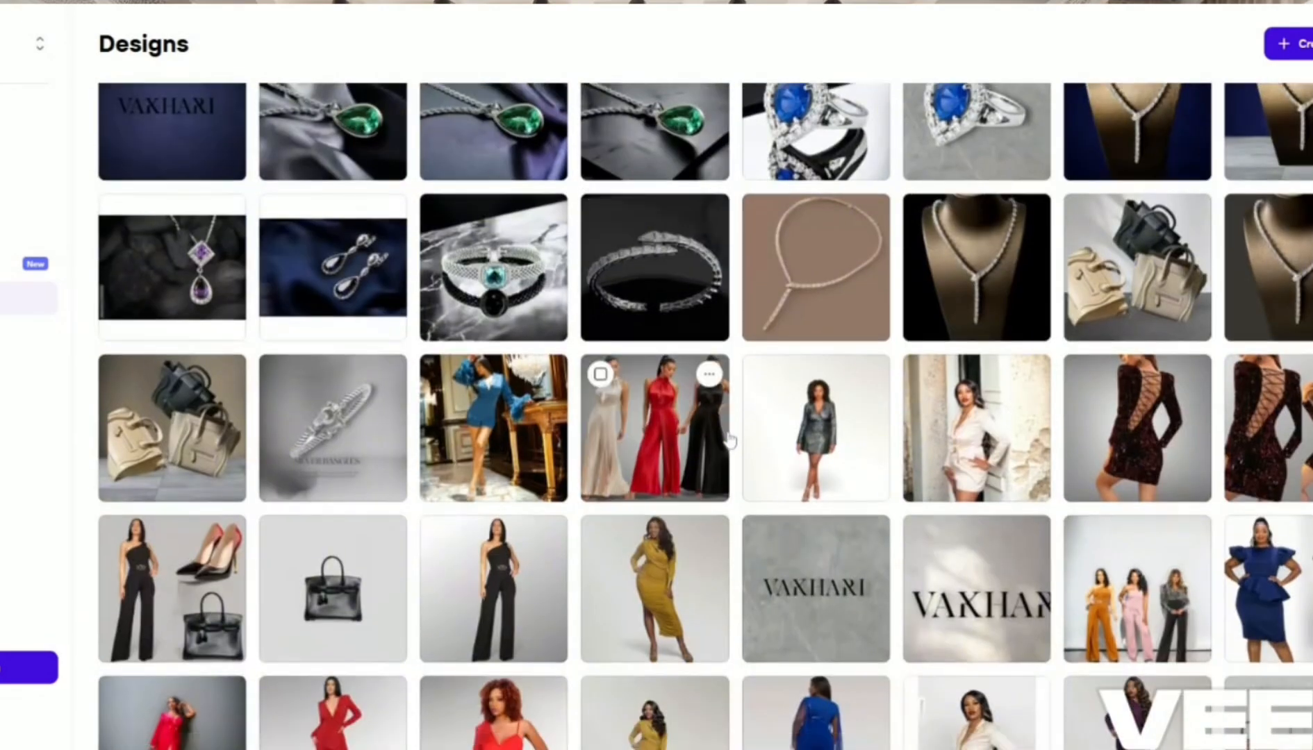
{"action": "scroll", "coordinate": [730, 439], "scroll_direction": "down", "scroll_amount": 12}
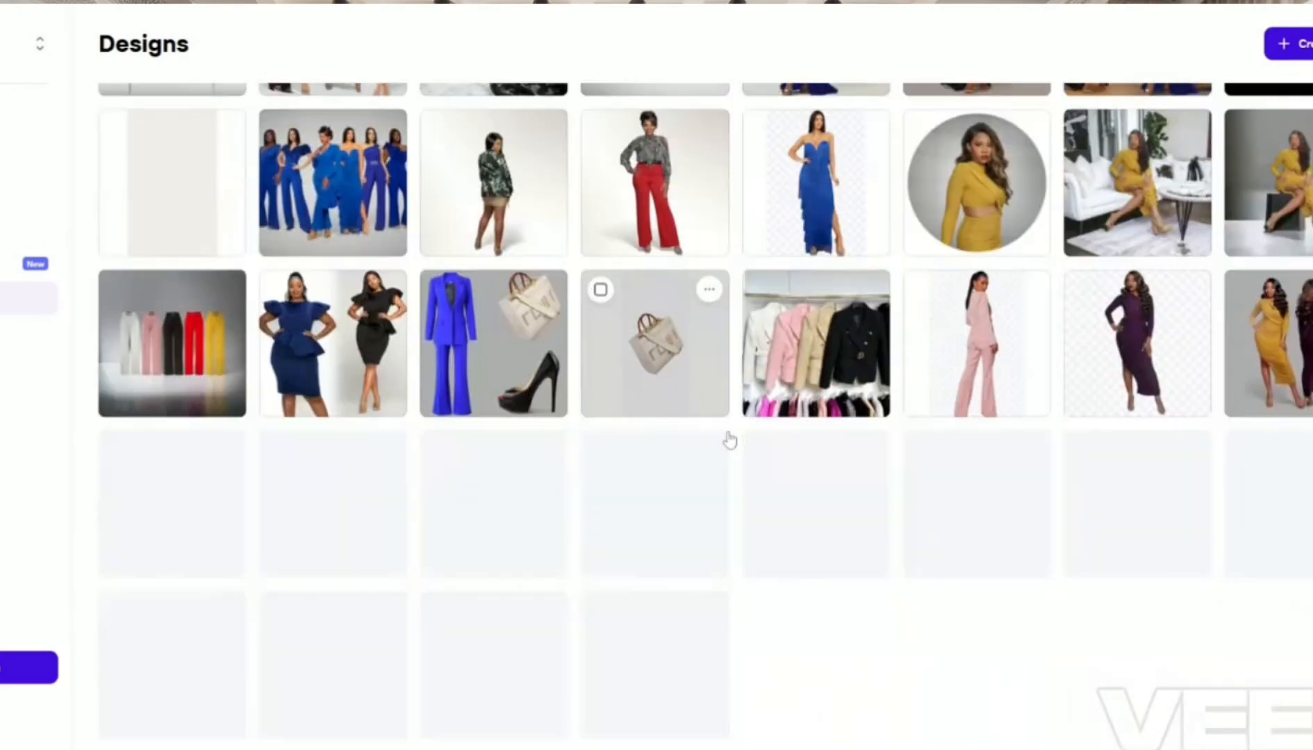
{"action": "scroll", "coordinate": [729, 439], "scroll_direction": "down", "scroll_amount": 1}
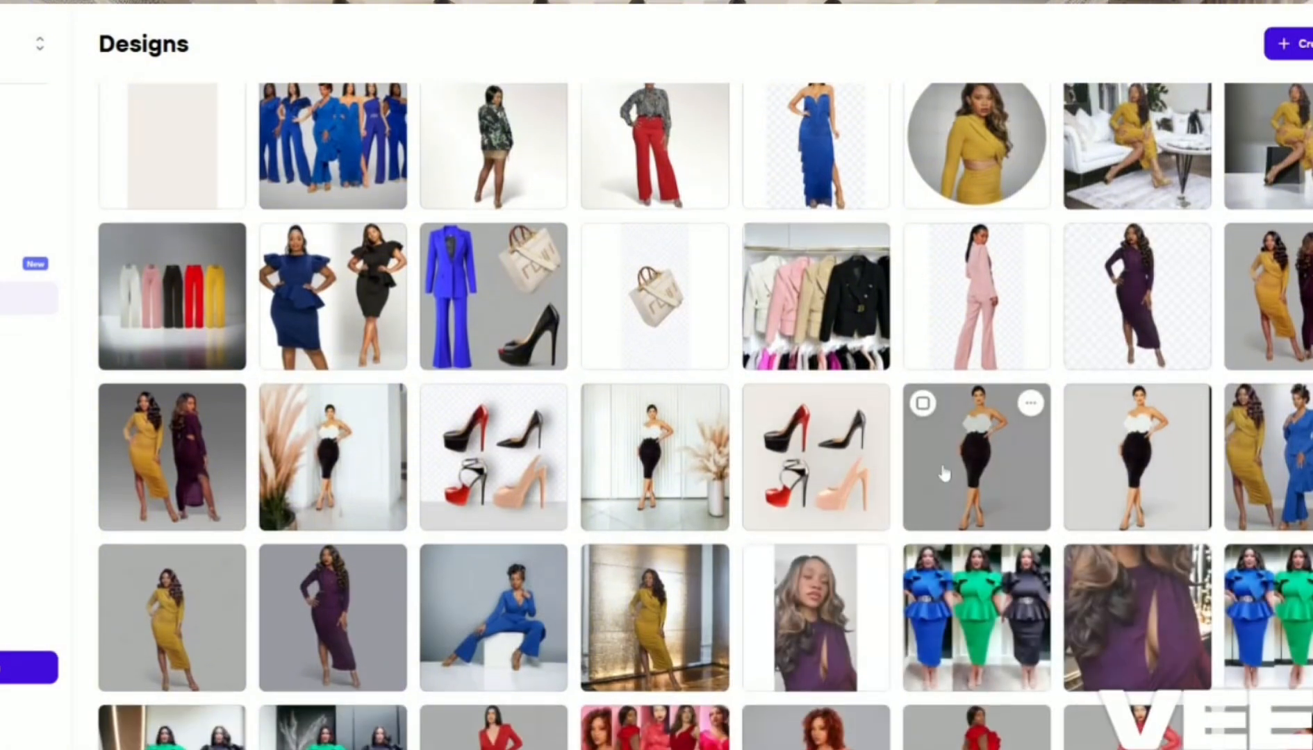
{"action": "scroll", "coordinate": [943, 465], "scroll_direction": "up", "scroll_amount": 1}
{"action": "scroll", "coordinate": [943, 472], "scroll_direction": "up", "scroll_amount": 1}
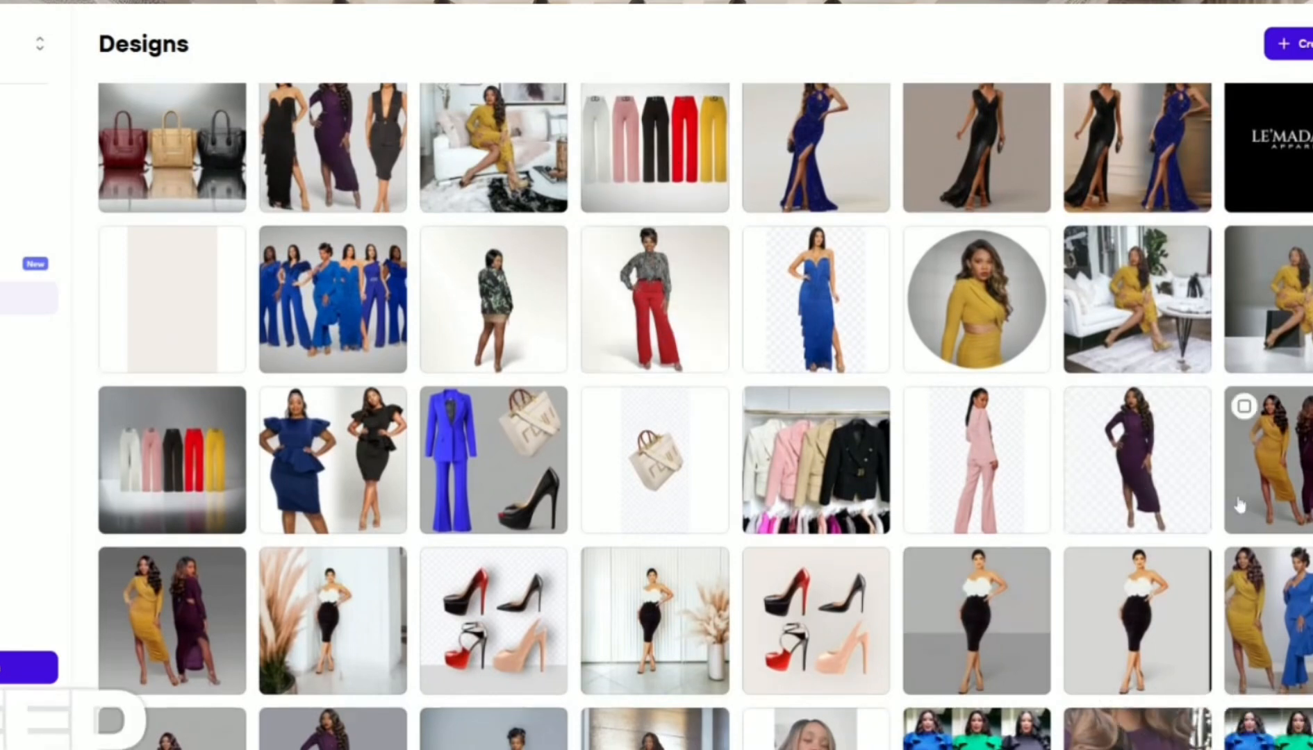
{"action": "scroll", "coordinate": [1239, 504], "scroll_direction": "down", "scroll_amount": 1}
{"action": "scroll", "coordinate": [1239, 504], "scroll_direction": "down", "scroll_amount": 1}
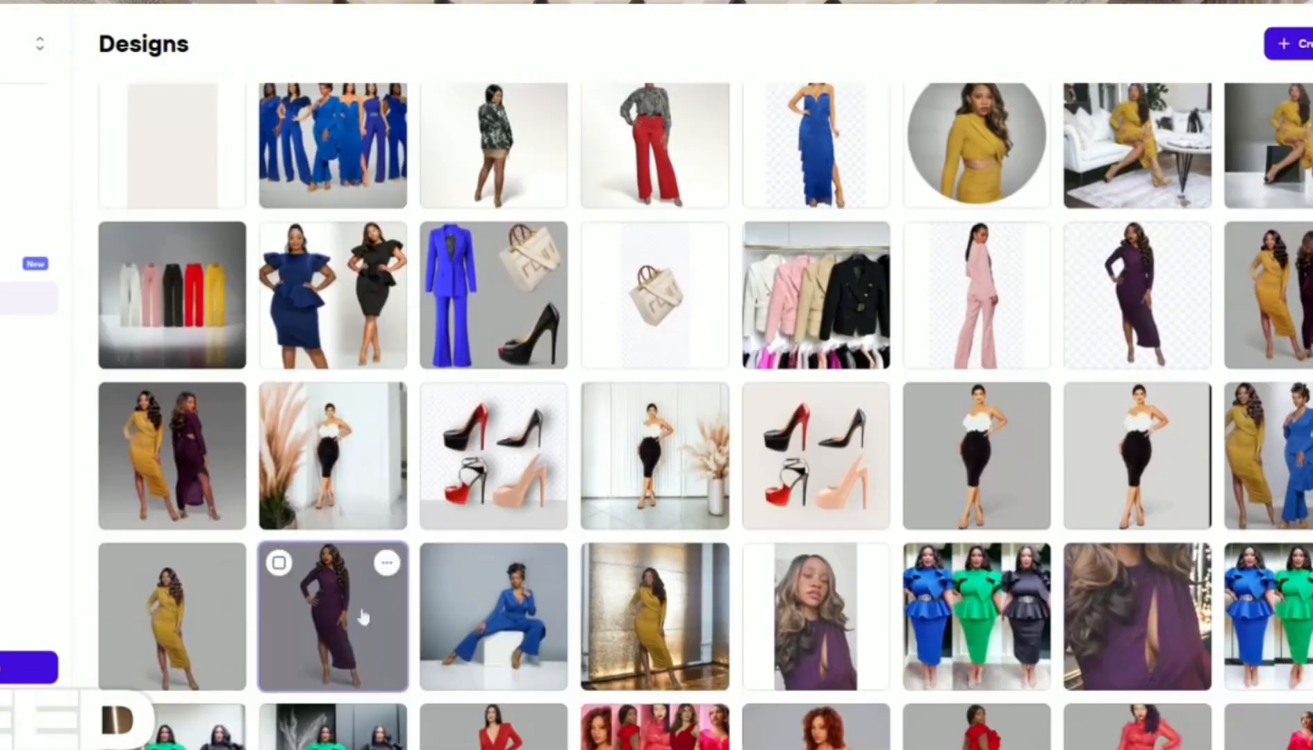
{"action": "left_click", "coordinate": [364, 615]}
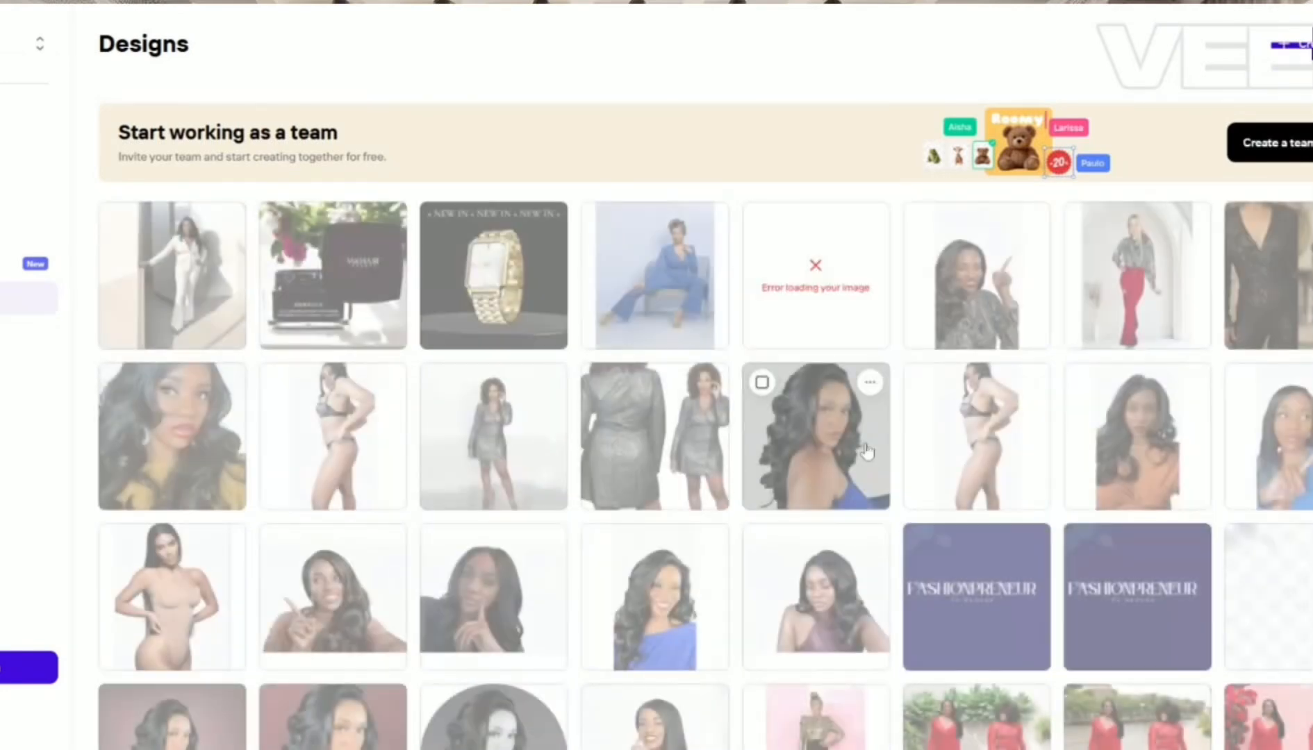
Step: Browse the saved designs and open the one of two models in mustard and purple dresses on a light gray background
{"action": "scroll", "coordinate": [867, 451], "scroll_direction": "down", "scroll_amount": 3}
{"action": "scroll", "coordinate": [865, 455], "scroll_direction": "down", "scroll_amount": 5}
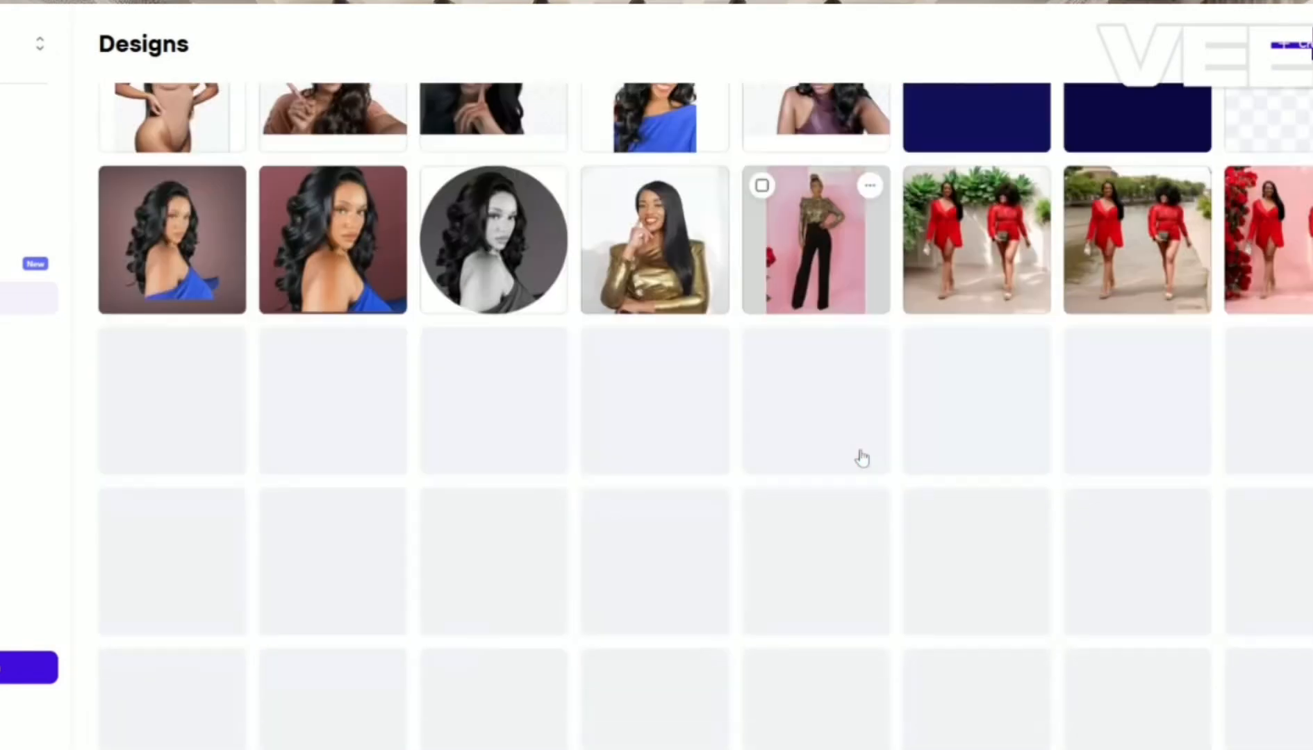
{"action": "scroll", "coordinate": [861, 458], "scroll_direction": "down", "scroll_amount": 1}
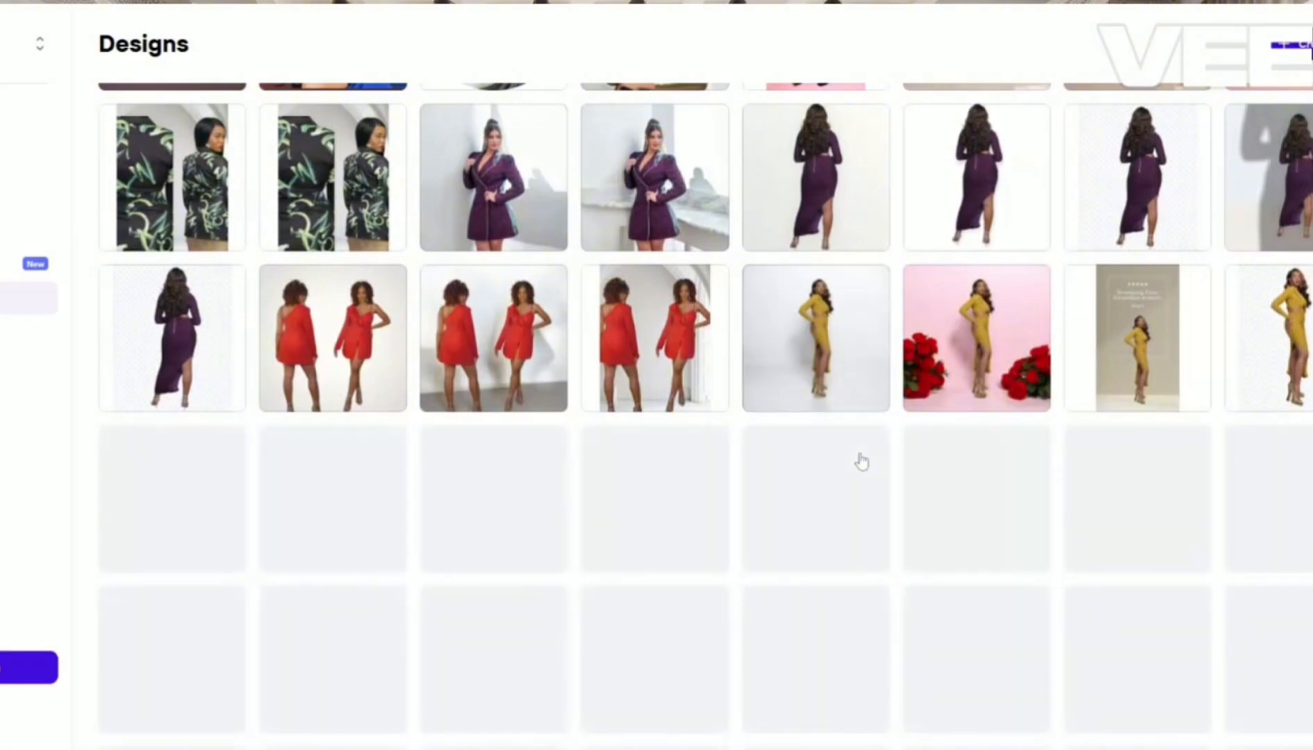
{"action": "scroll", "coordinate": [861, 460], "scroll_direction": "down", "scroll_amount": 2}
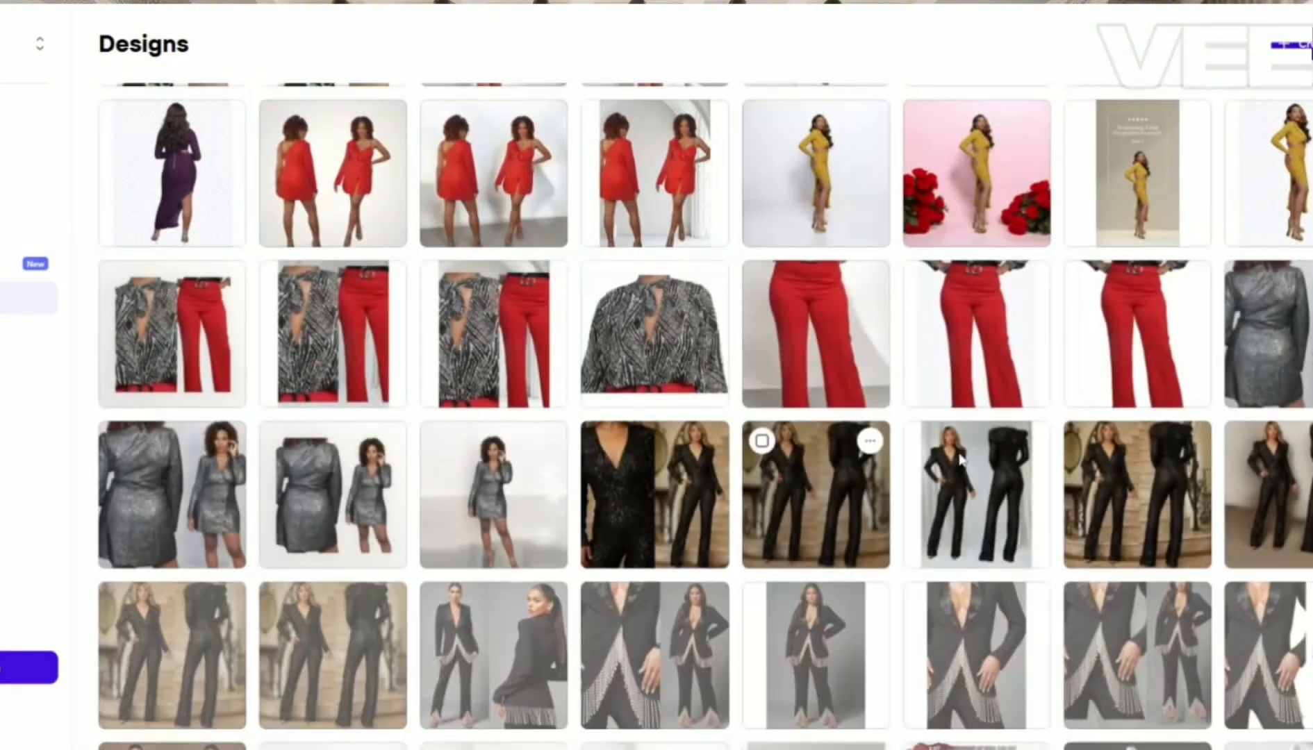
{"action": "scroll", "coordinate": [958, 473], "scroll_direction": "down", "scroll_amount": 1}
{"action": "scroll", "coordinate": [957, 473], "scroll_direction": "down", "scroll_amount": 8}
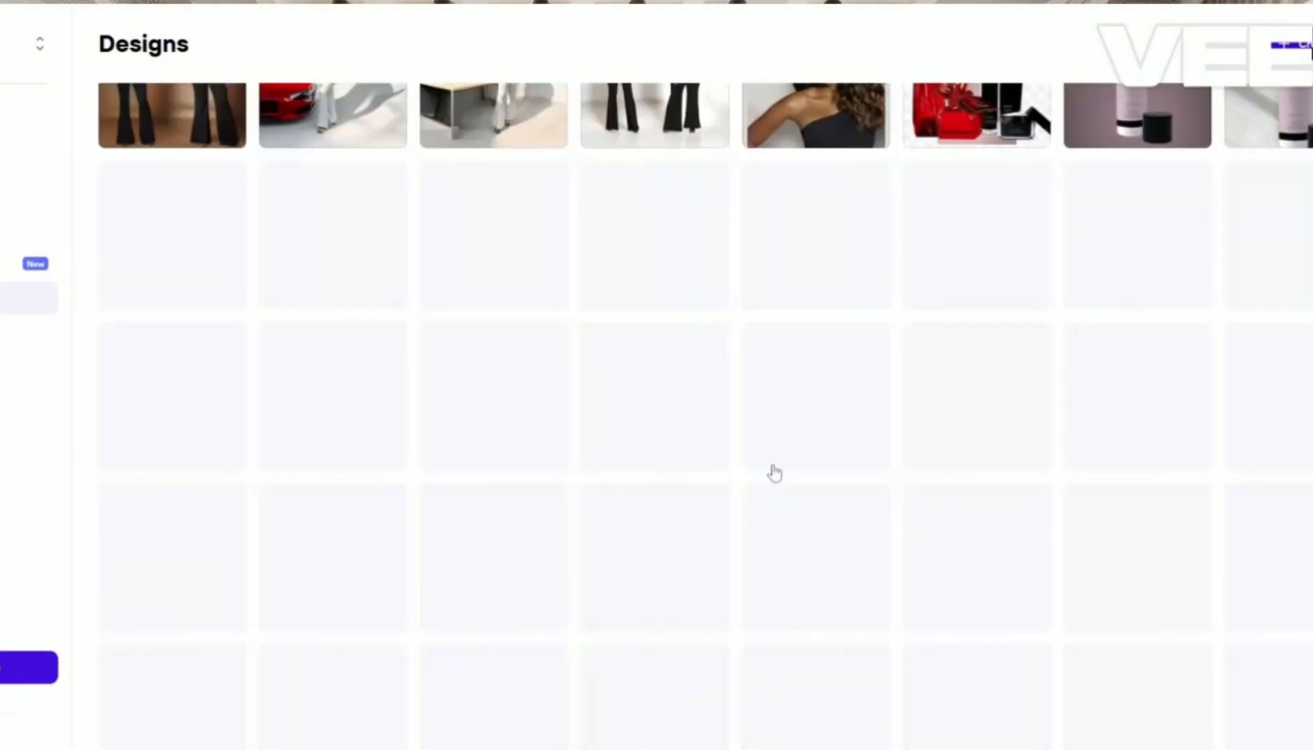
{"action": "scroll", "coordinate": [786, 505], "scroll_direction": "down", "scroll_amount": 5}
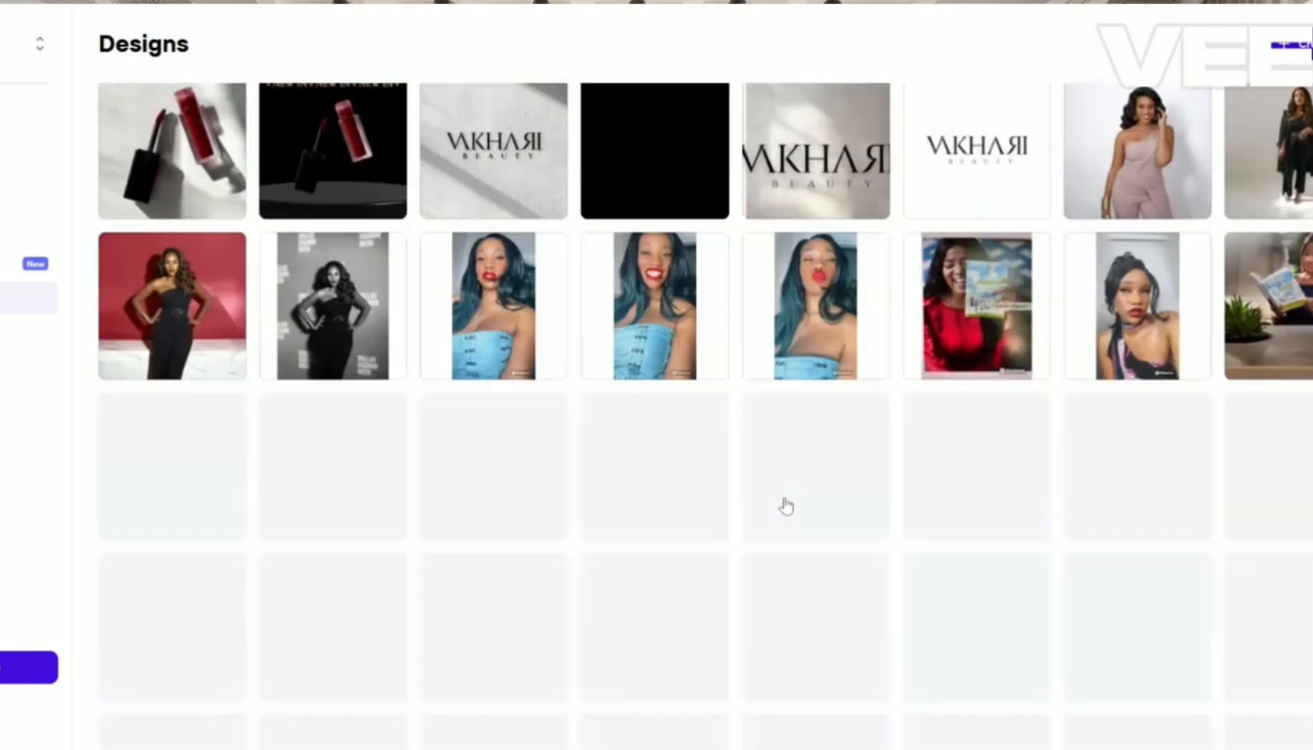
{"action": "scroll", "coordinate": [786, 506], "scroll_direction": "down", "scroll_amount": 1}
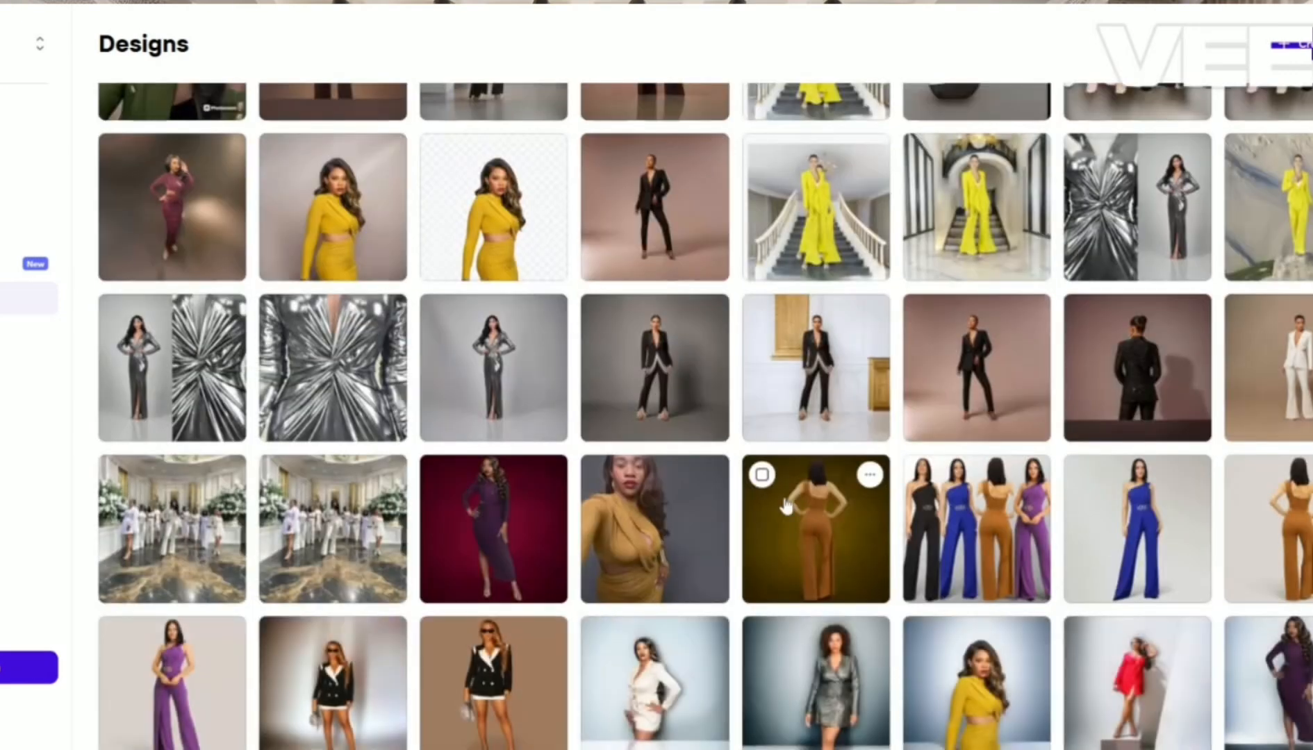
{"action": "scroll", "coordinate": [785, 505], "scroll_direction": "down", "scroll_amount": 2}
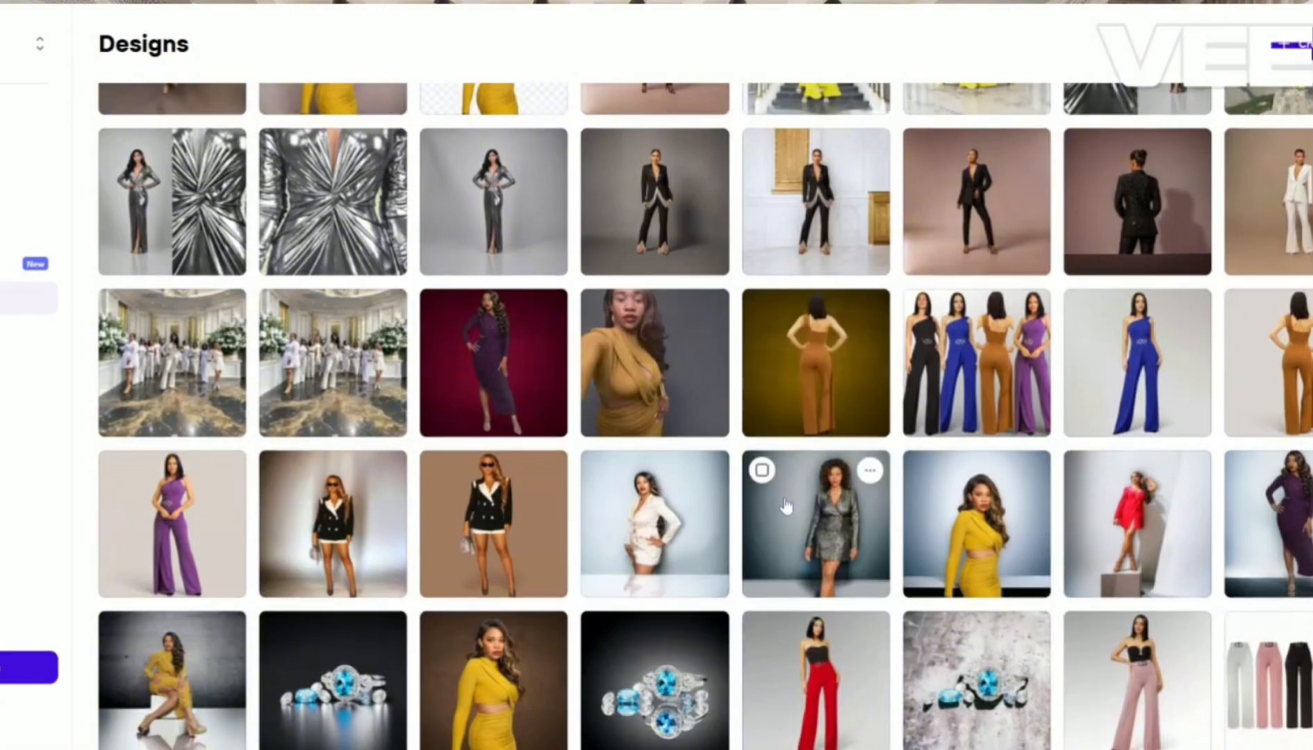
{"action": "scroll", "coordinate": [786, 506], "scroll_direction": "down", "scroll_amount": 1}
{"action": "scroll", "coordinate": [786, 506], "scroll_direction": "down", "scroll_amount": 8}
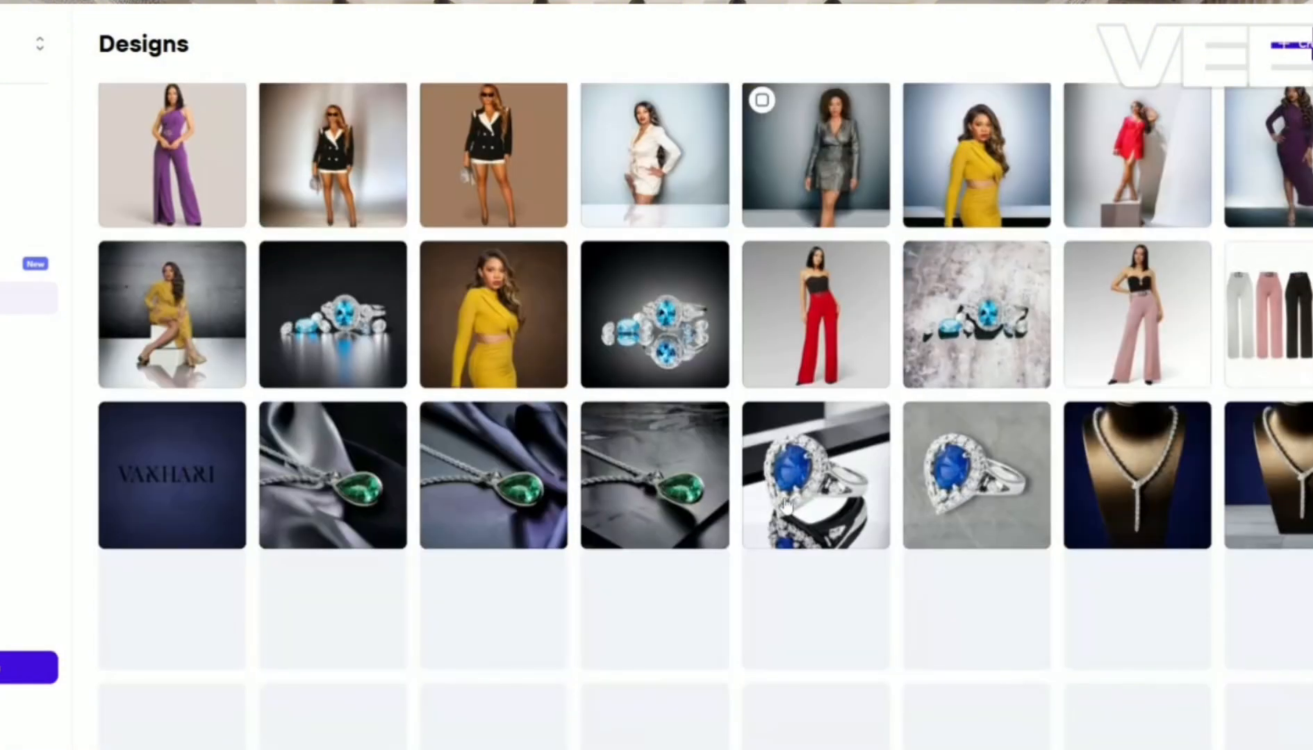
{"action": "scroll", "coordinate": [785, 506], "scroll_direction": "down", "scroll_amount": 6}
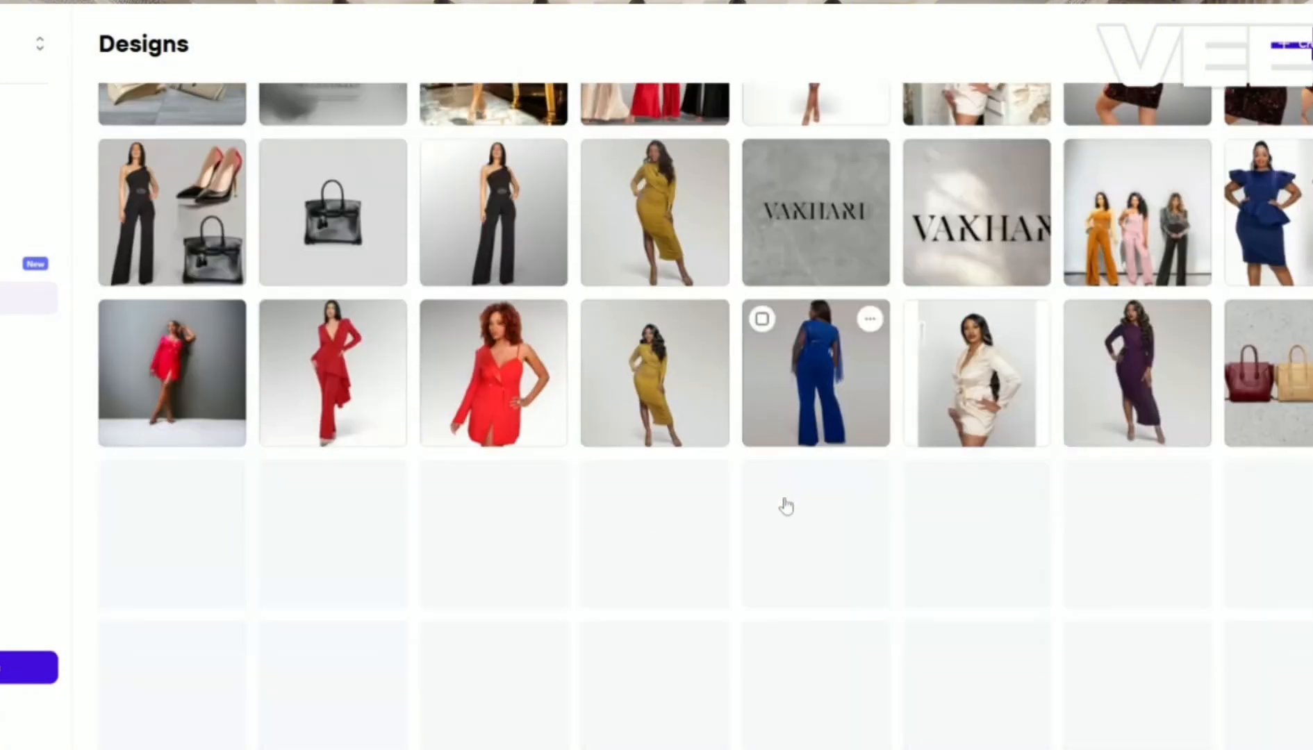
{"action": "scroll", "coordinate": [972, 451], "scroll_direction": "down", "scroll_amount": 2}
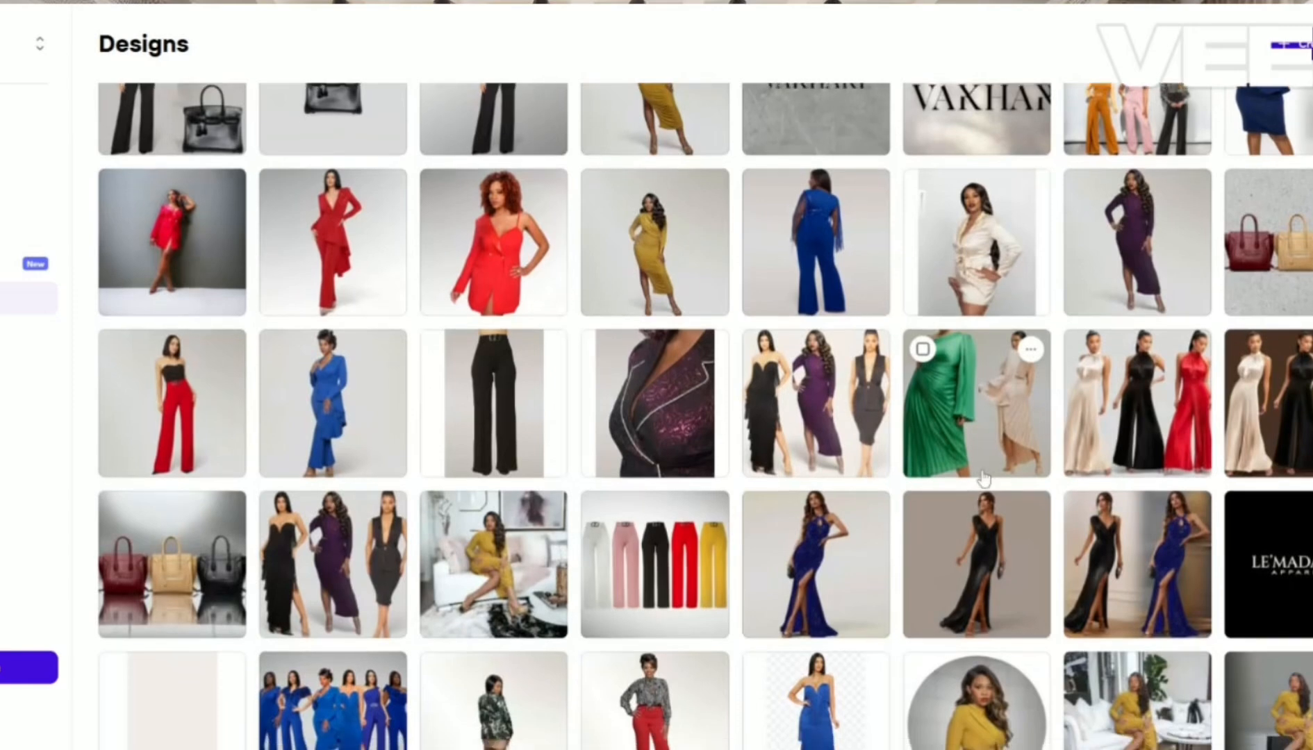
{"action": "scroll", "coordinate": [984, 491], "scroll_direction": "down", "scroll_amount": 3}
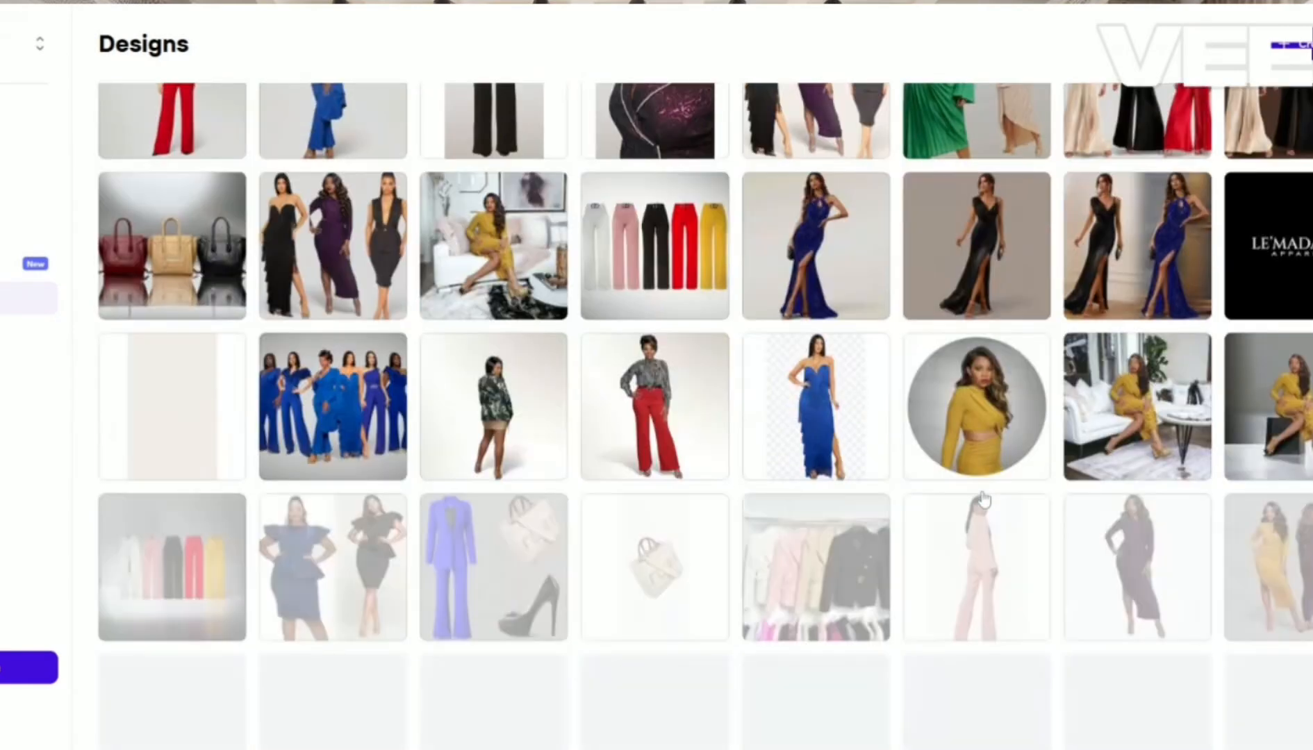
{"action": "scroll", "coordinate": [1066, 489], "scroll_direction": "down", "scroll_amount": 3}
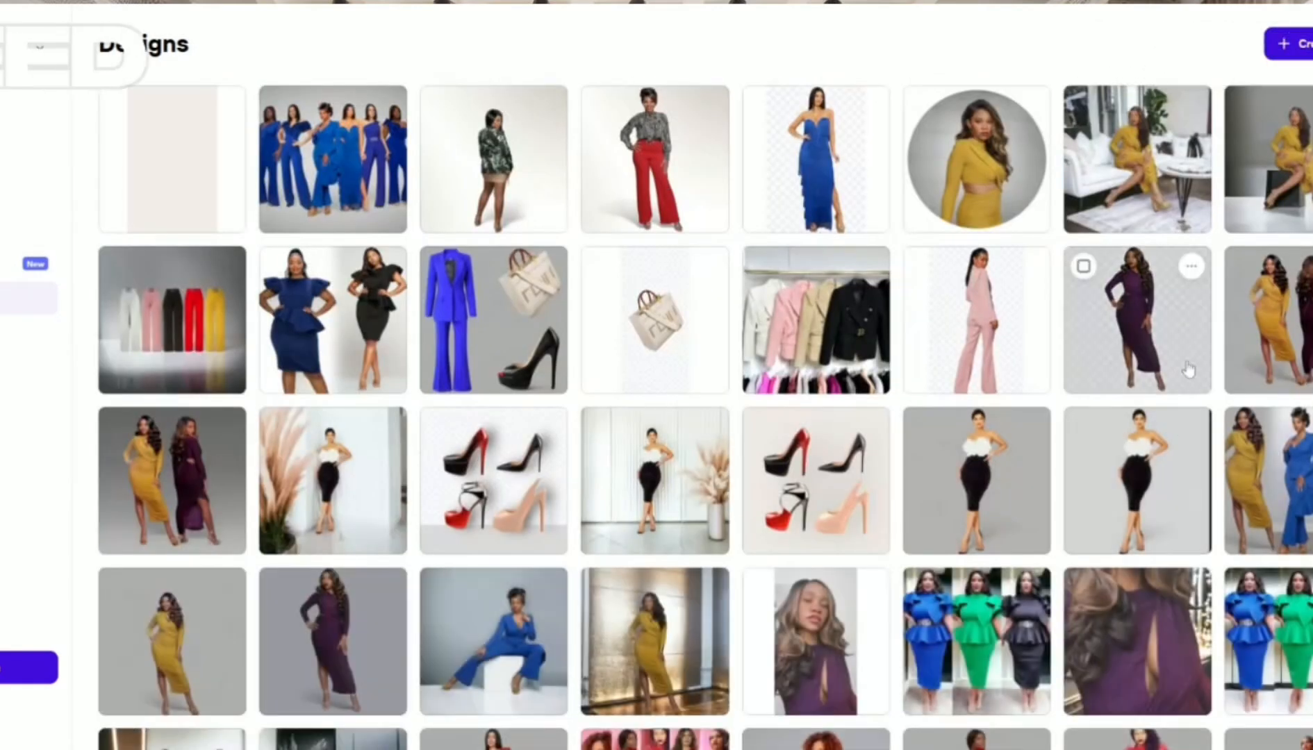
{"action": "left_click", "coordinate": [1291, 330]}
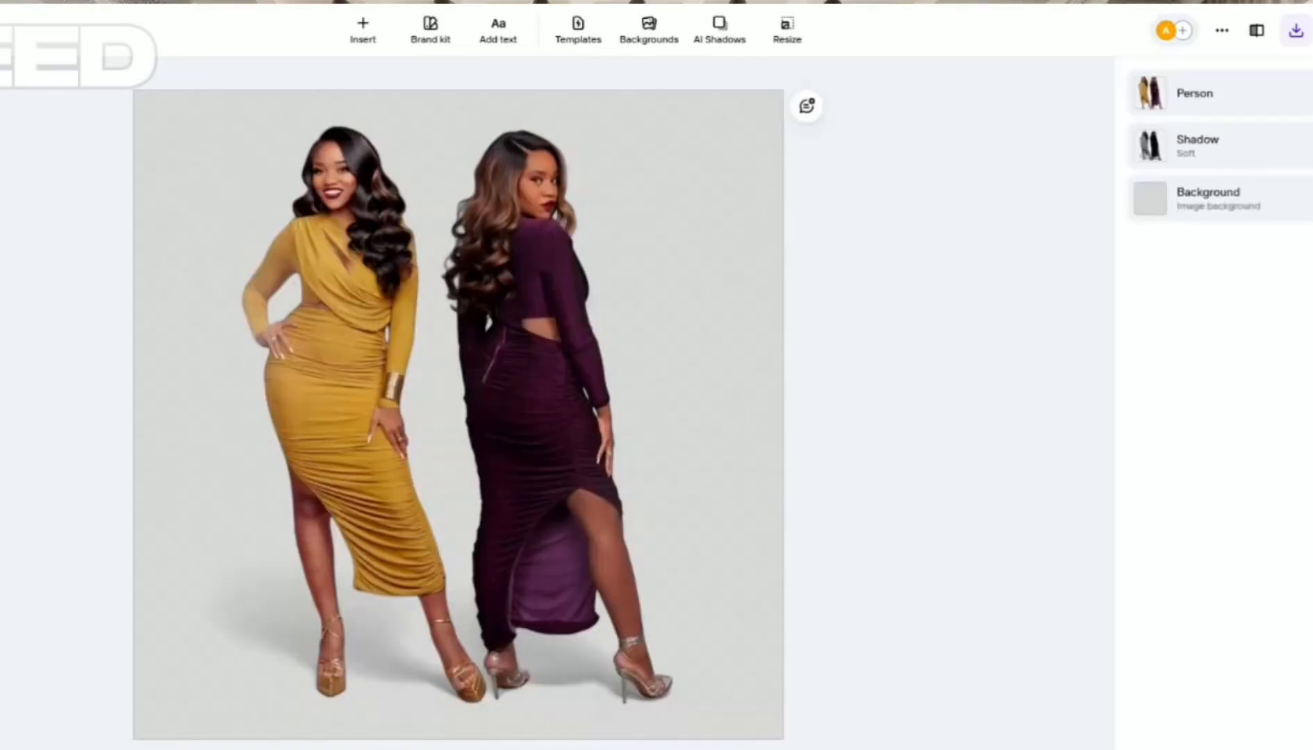
{"action": "left_click", "coordinate": [419, 343]}
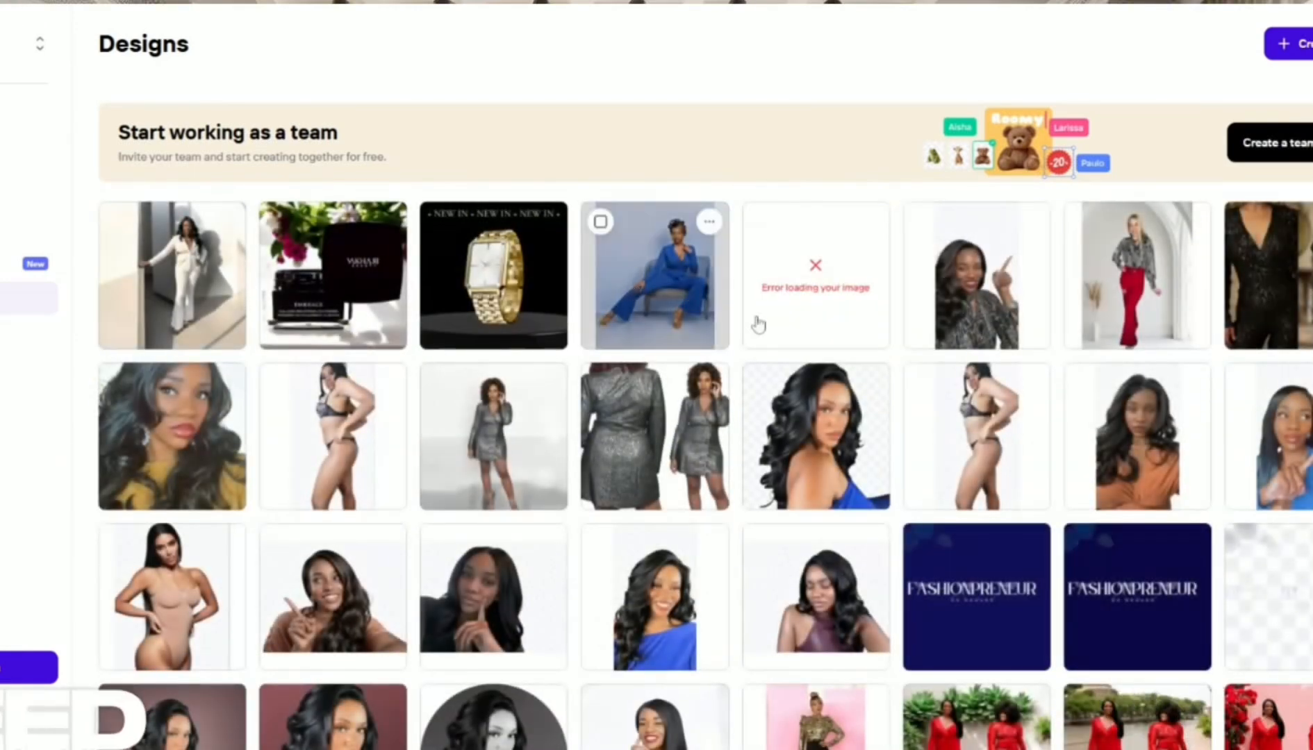
Step: Browse the saved designs to the jewelry examples and open the necklace on a bust with the blue wall and gray floor
{"action": "scroll", "coordinate": [756, 323], "scroll_direction": "down", "scroll_amount": 2}
{"action": "scroll", "coordinate": [757, 322], "scroll_direction": "down", "scroll_amount": 4}
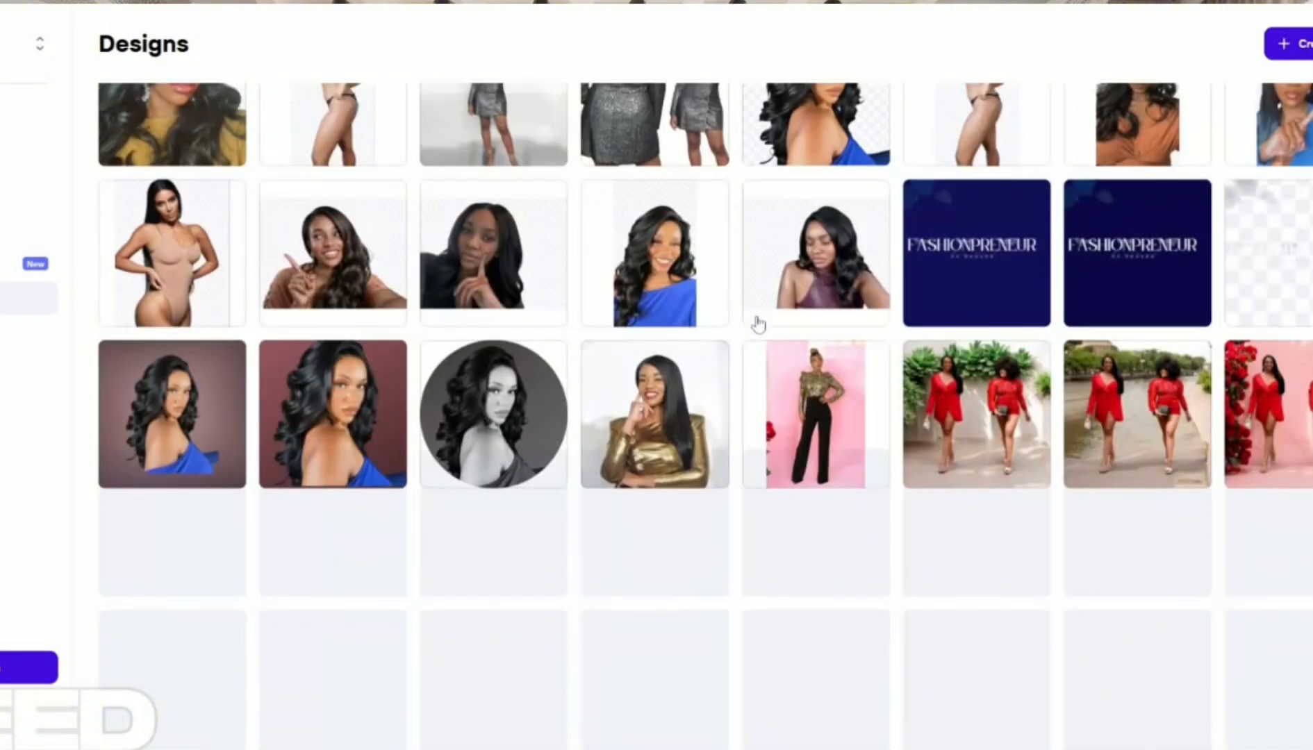
{"action": "scroll", "coordinate": [765, 329], "scroll_direction": "down", "scroll_amount": 5}
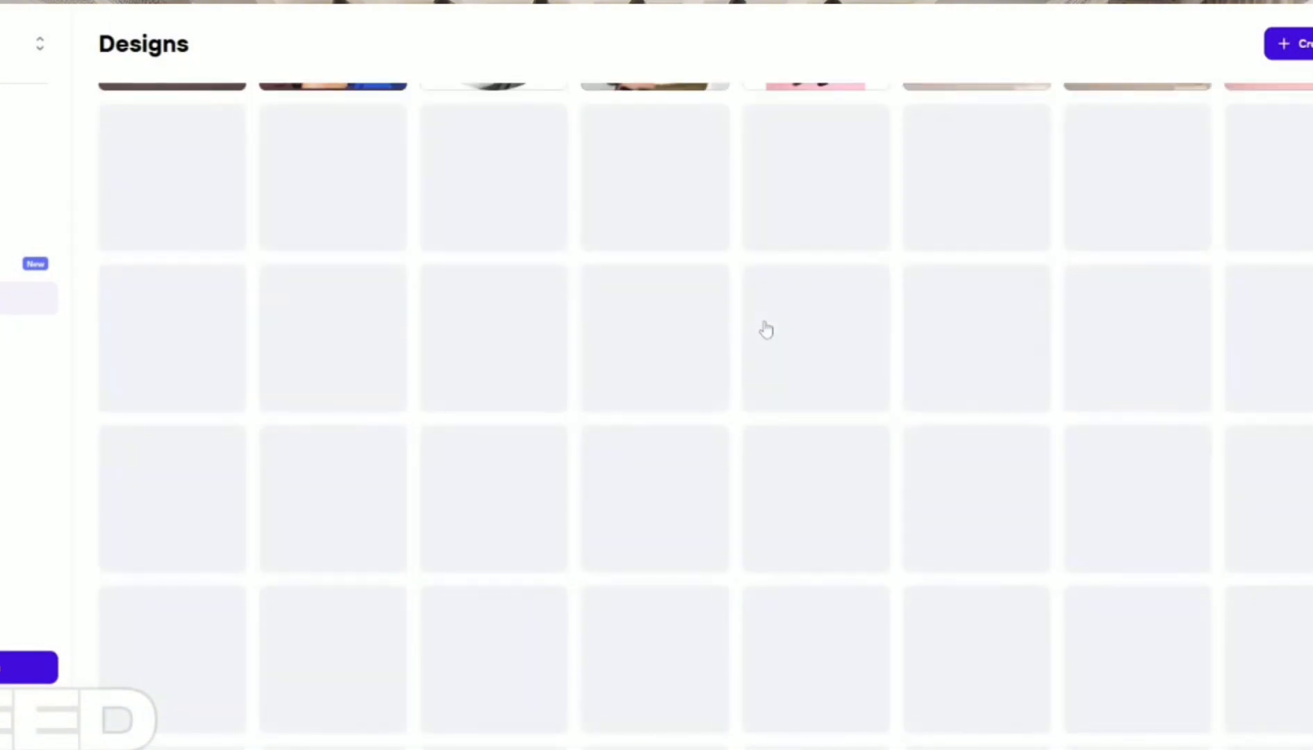
{"action": "scroll", "coordinate": [764, 329], "scroll_direction": "down", "scroll_amount": 5}
{"action": "scroll", "coordinate": [765, 329], "scroll_direction": "down", "scroll_amount": 6}
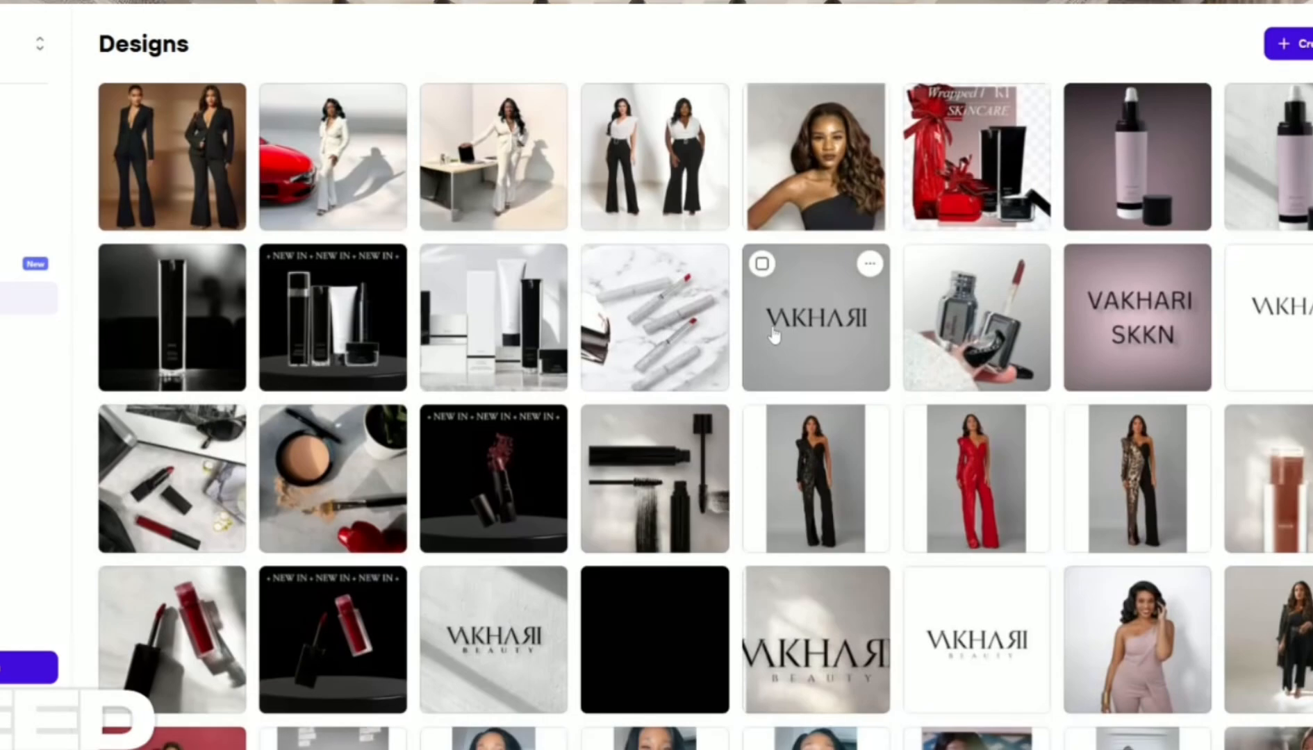
{"action": "scroll", "coordinate": [773, 335], "scroll_direction": "down", "scroll_amount": 4}
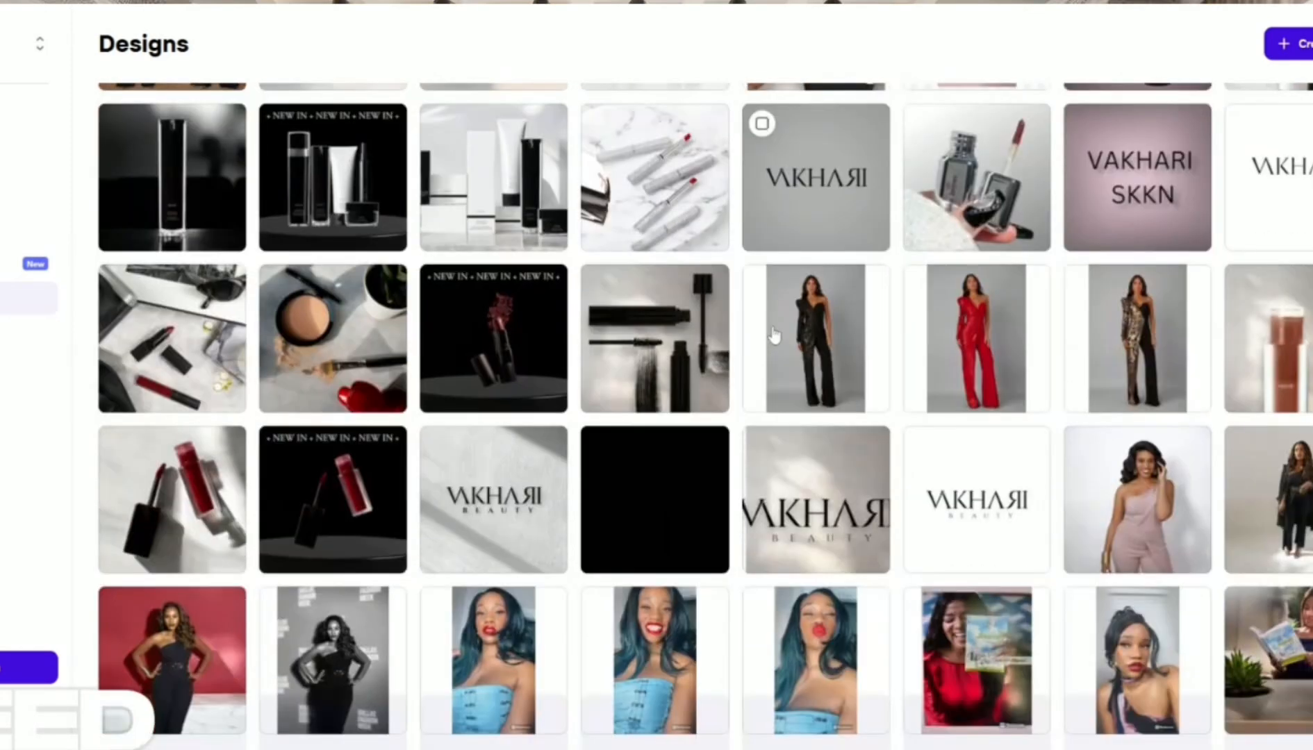
{"action": "scroll", "coordinate": [773, 336], "scroll_direction": "down", "scroll_amount": 10}
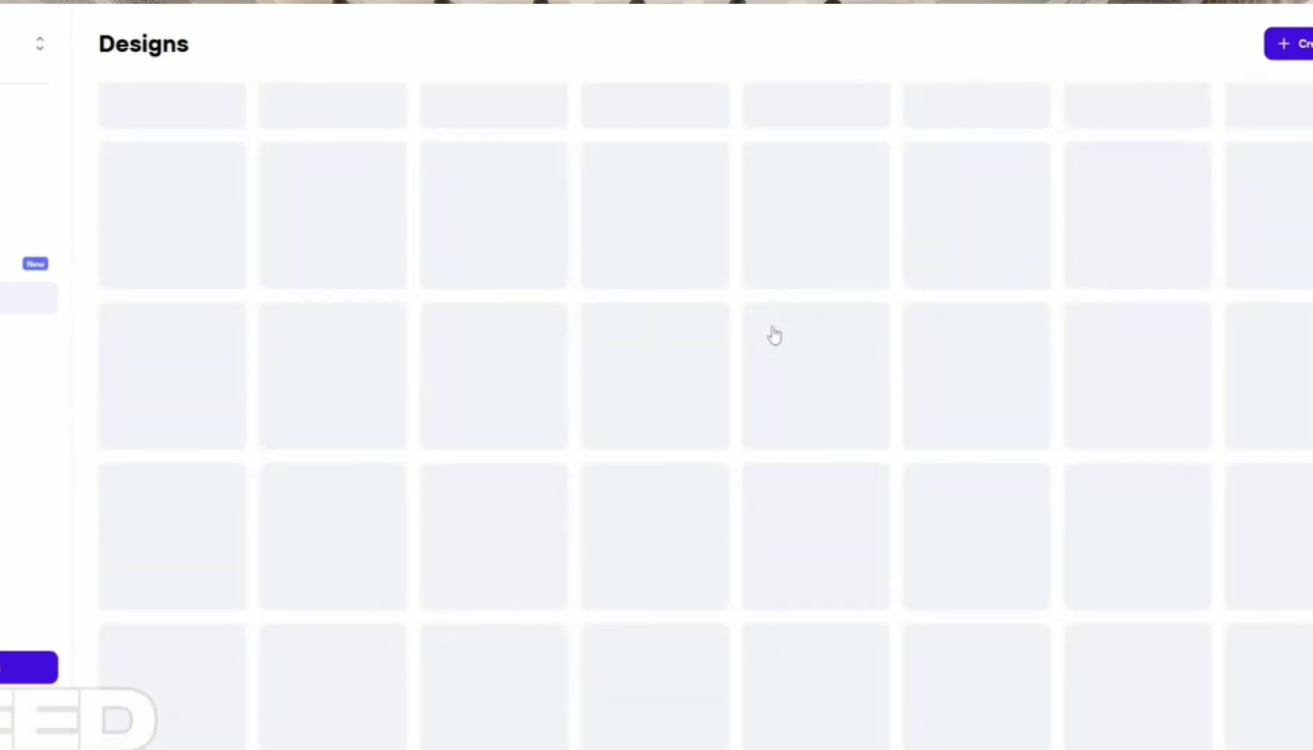
{"action": "scroll", "coordinate": [773, 336], "scroll_direction": "down", "scroll_amount": 5}
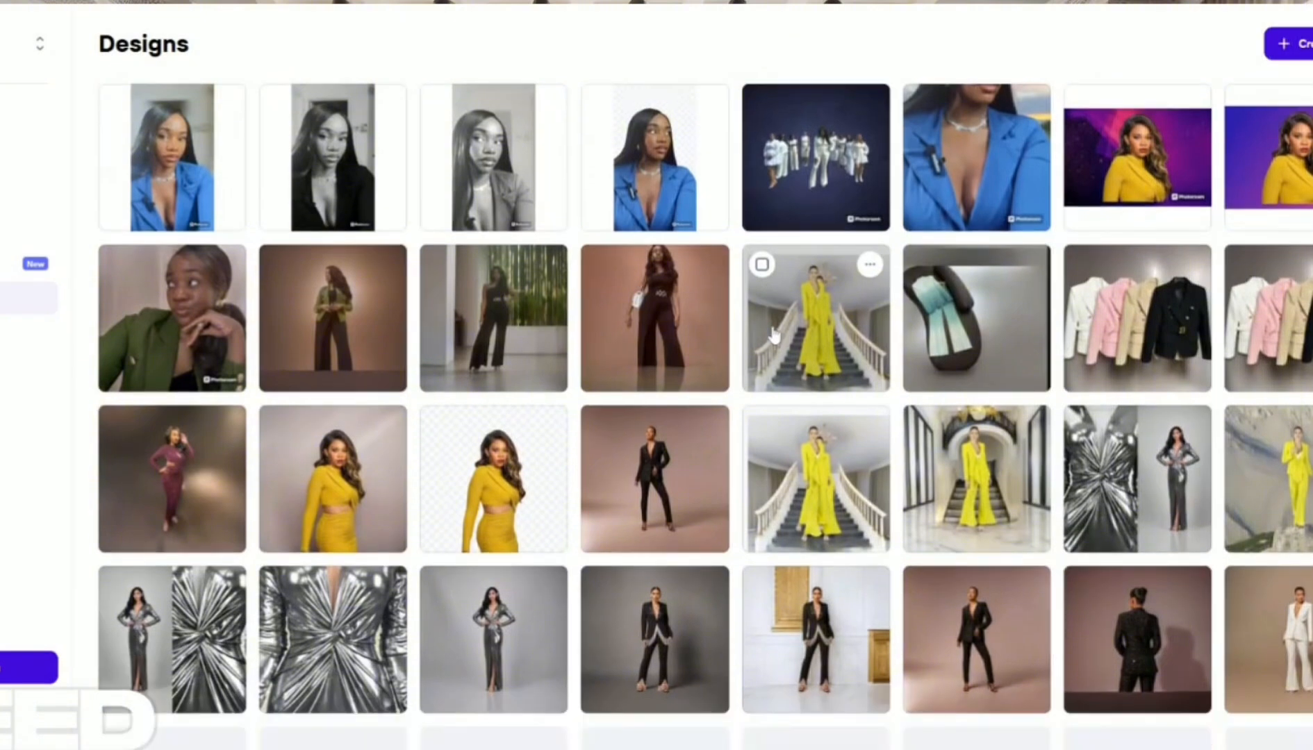
{"action": "scroll", "coordinate": [773, 336], "scroll_direction": "down", "scroll_amount": 8}
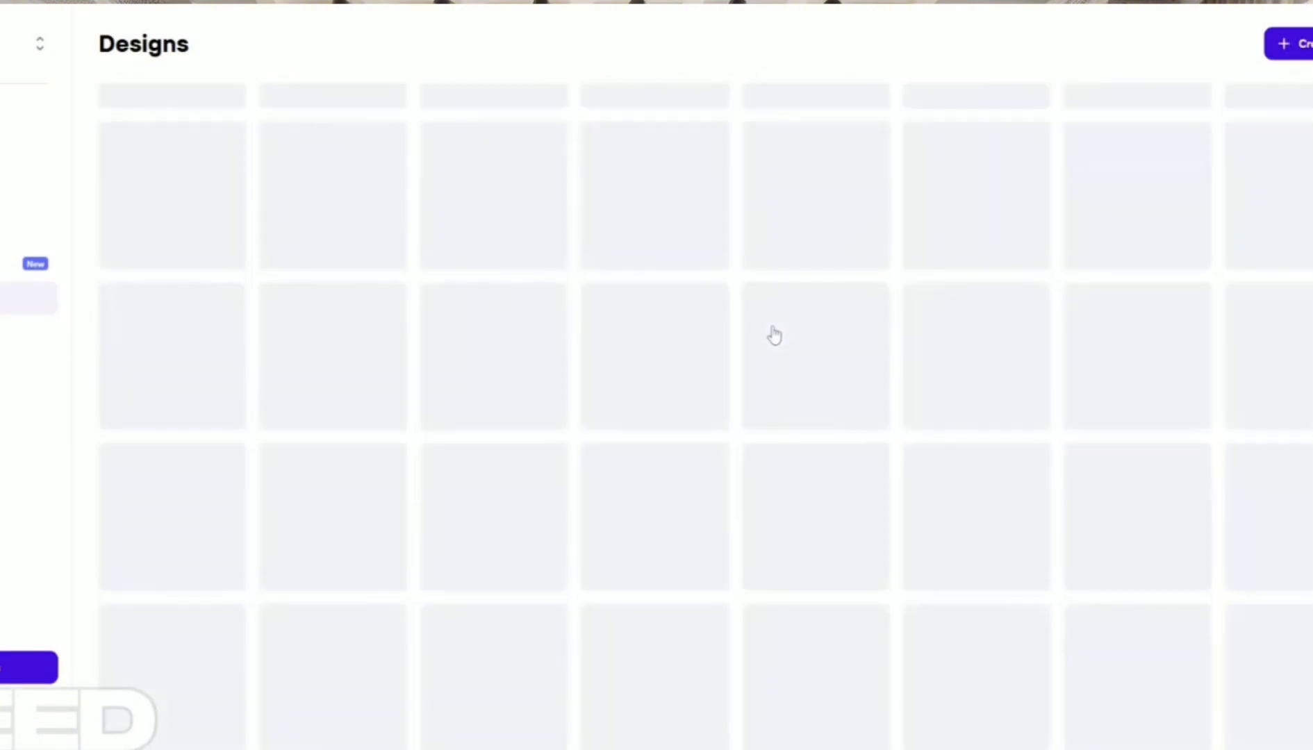
{"action": "scroll", "coordinate": [773, 335], "scroll_direction": "down", "scroll_amount": 1}
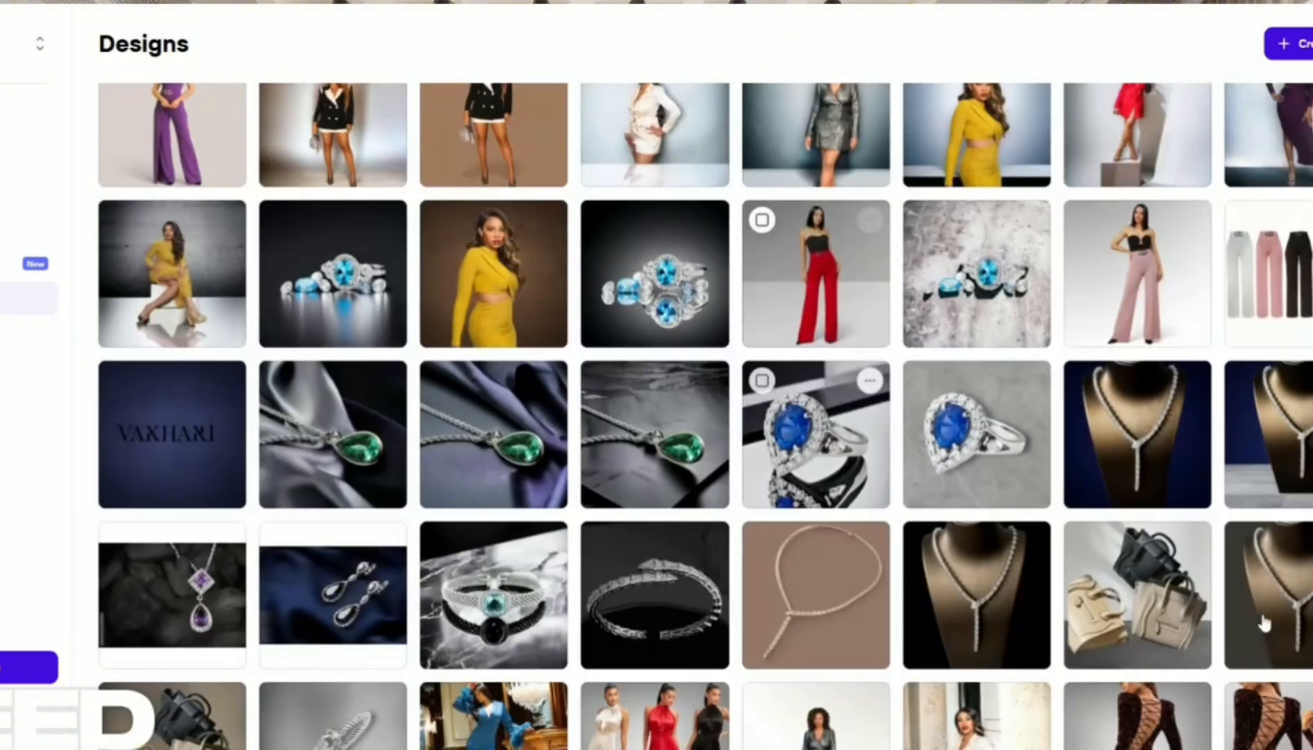
{"action": "scroll", "coordinate": [1169, 642], "scroll_direction": "down", "scroll_amount": 3}
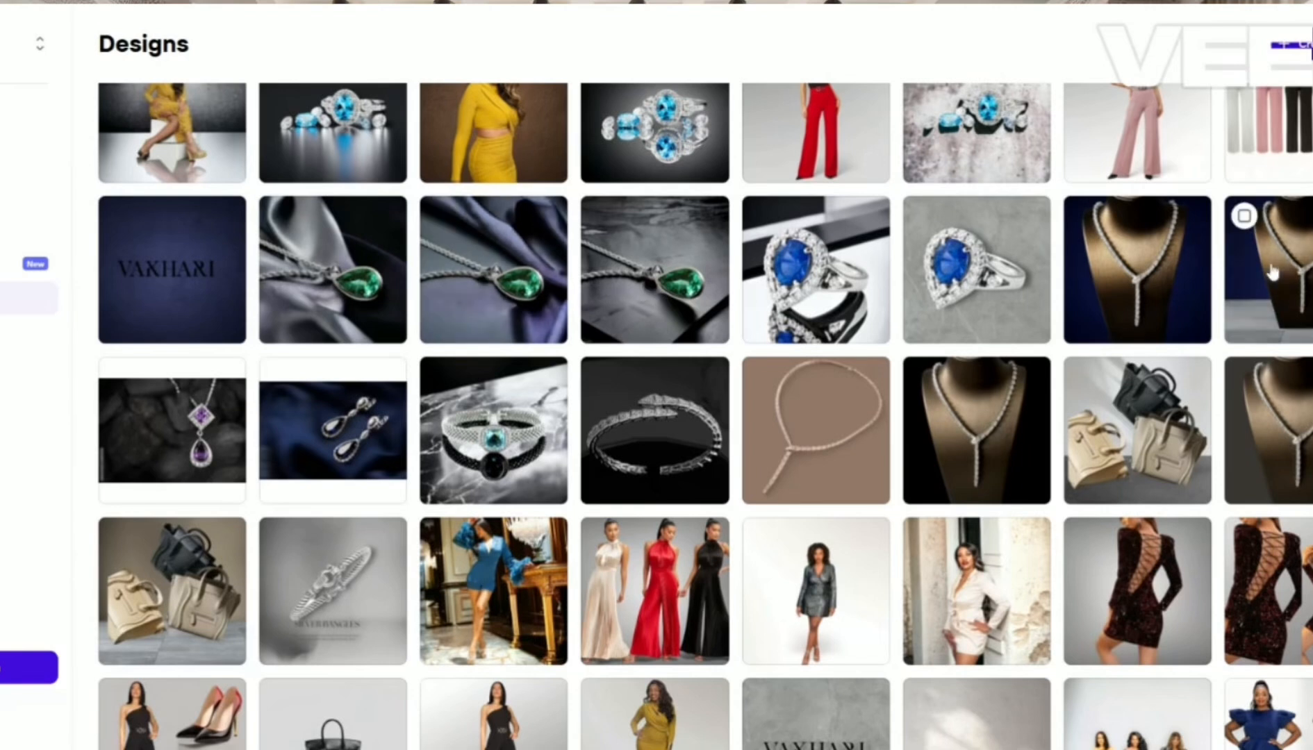
{"action": "left_click", "coordinate": [1261, 295]}
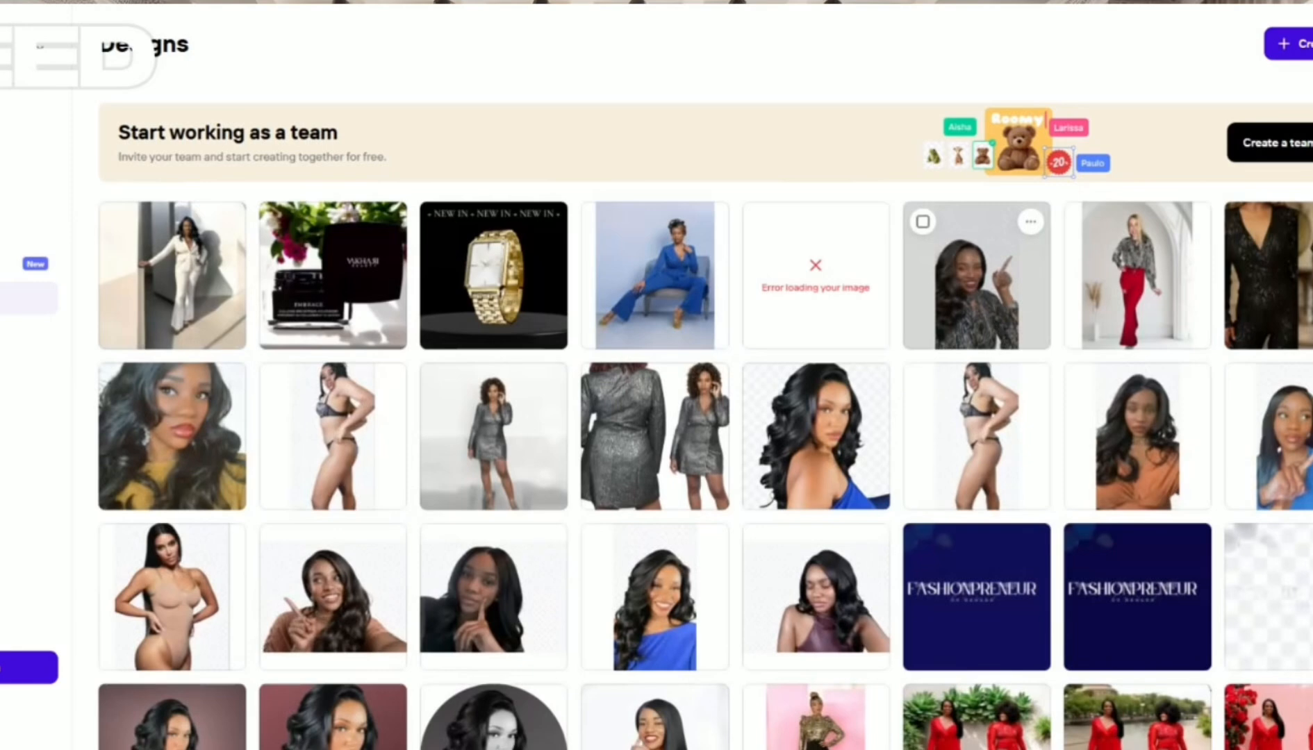
Step: Browse back to the jewelry examples in the saved designs and open the silver snake-style bracelet on a black background
{"action": "scroll", "coordinate": [996, 316], "scroll_direction": "down", "scroll_amount": 7}
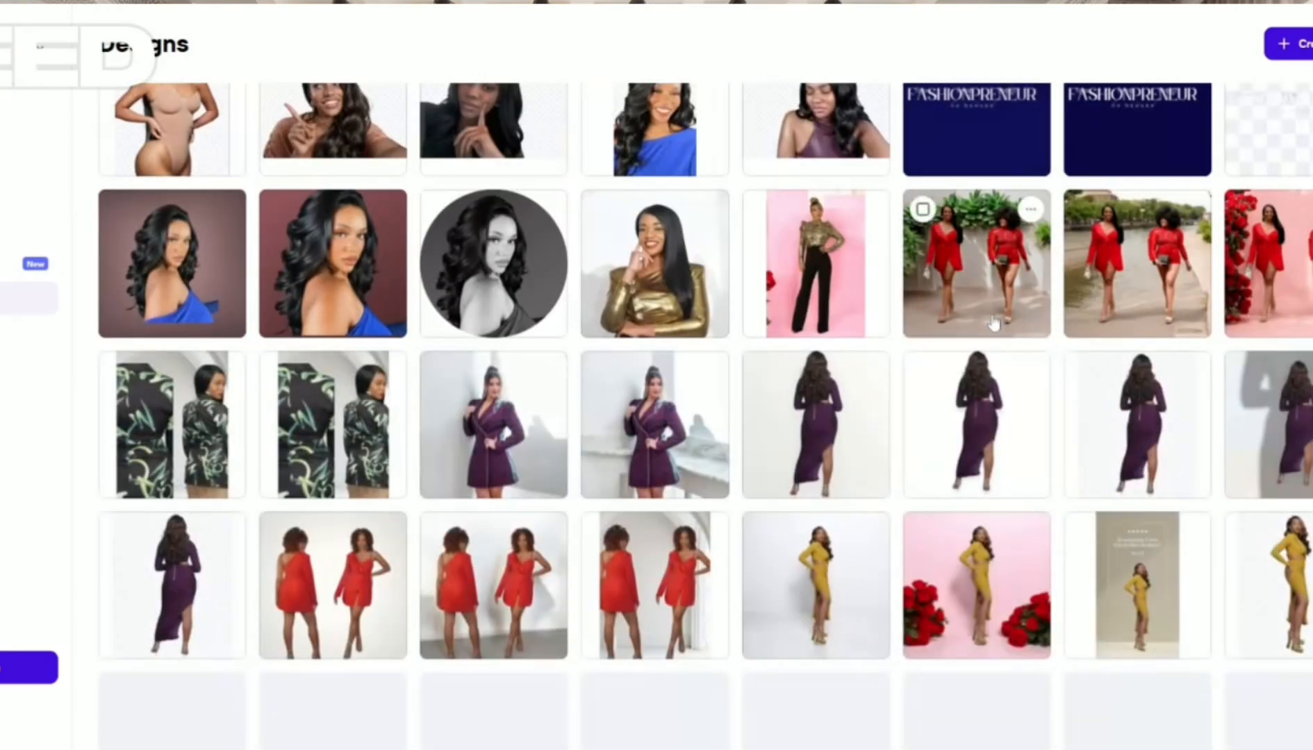
{"action": "scroll", "coordinate": [994, 323], "scroll_direction": "down", "scroll_amount": 1}
{"action": "scroll", "coordinate": [994, 324], "scroll_direction": "down", "scroll_amount": 8}
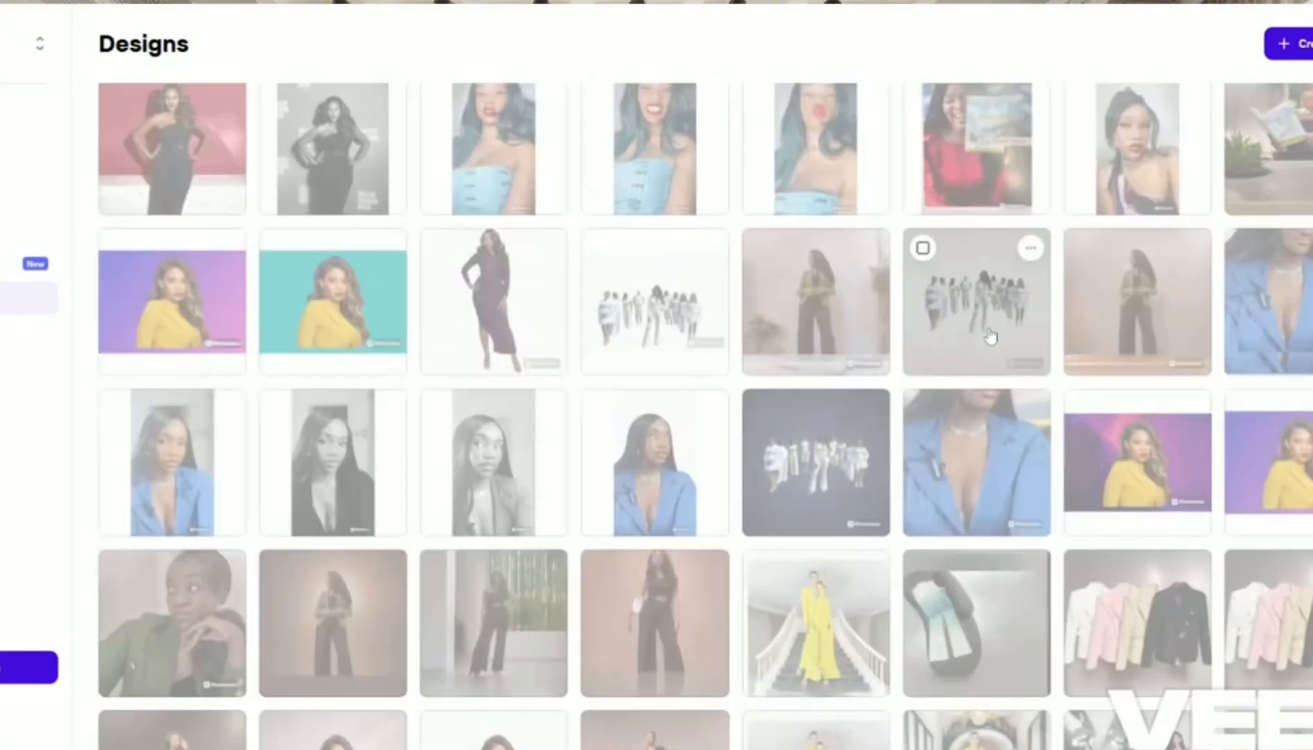
{"action": "scroll", "coordinate": [989, 354], "scroll_direction": "down", "scroll_amount": 5}
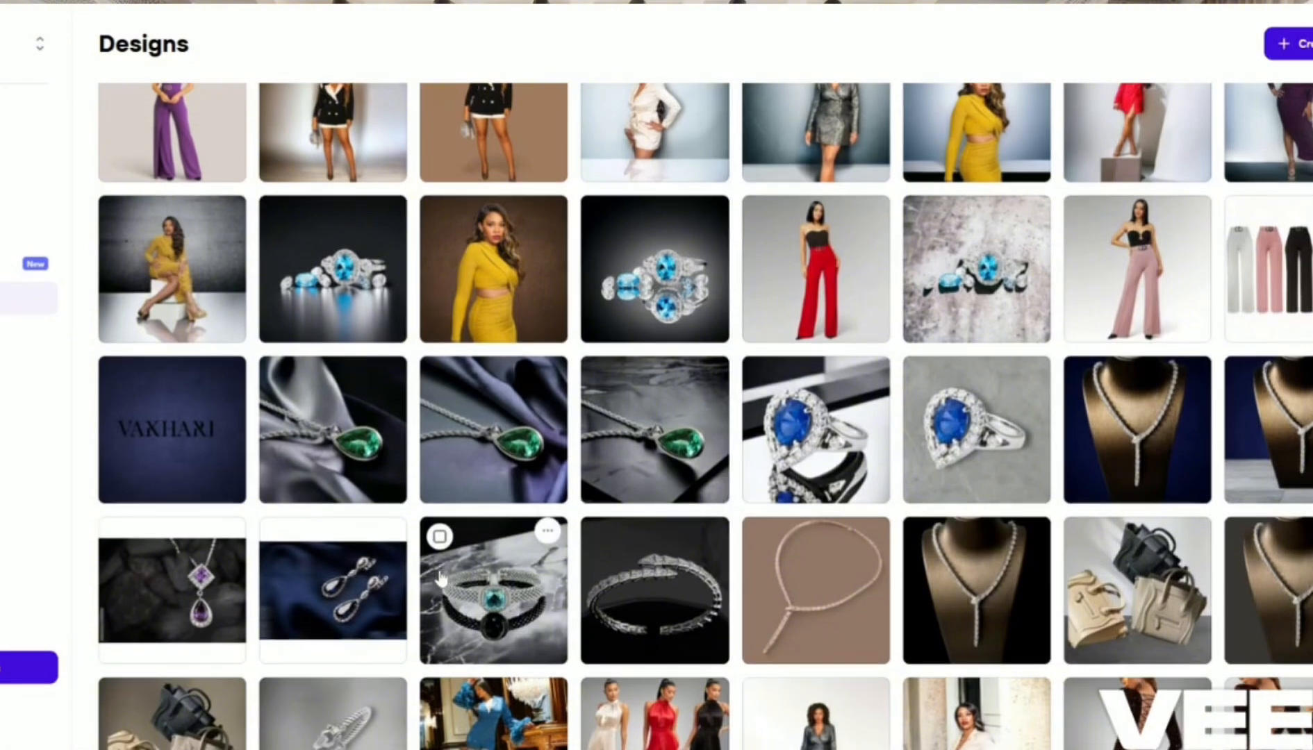
{"action": "scroll", "coordinate": [445, 586], "scroll_direction": "down", "scroll_amount": 2}
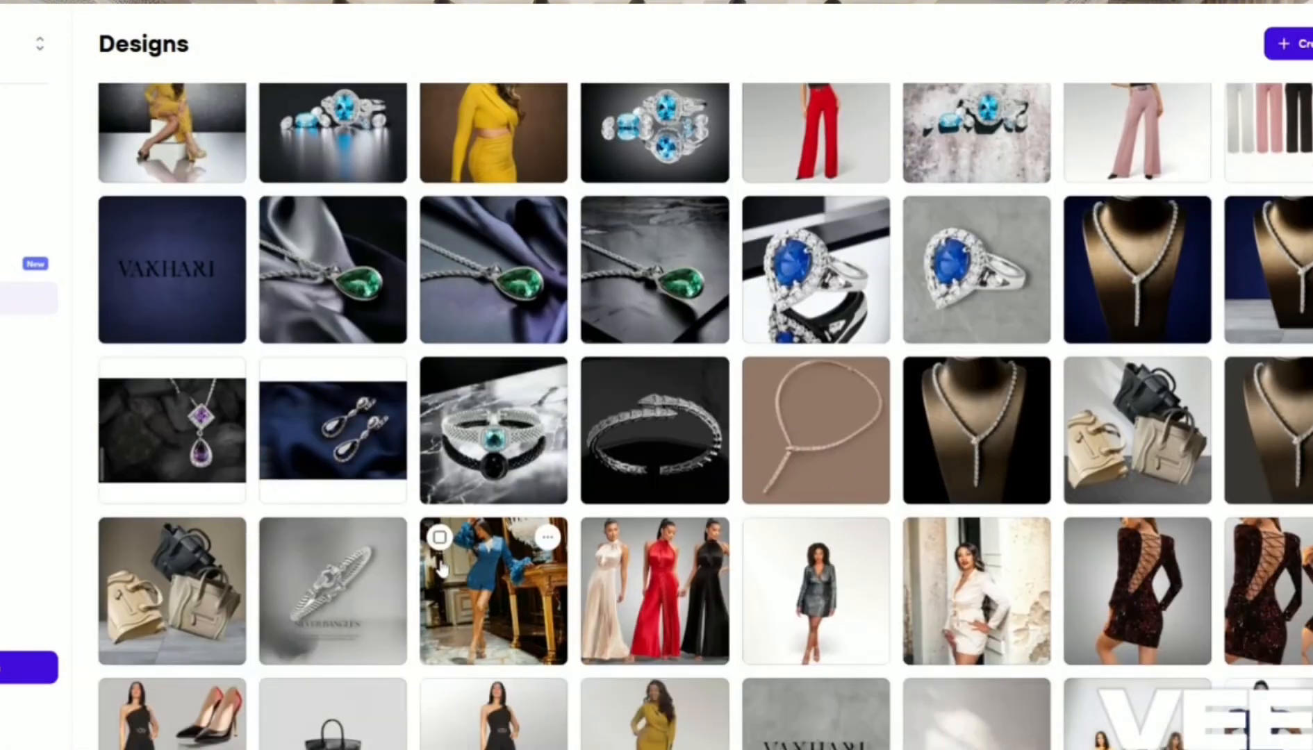
{"action": "left_click", "coordinate": [668, 412]}
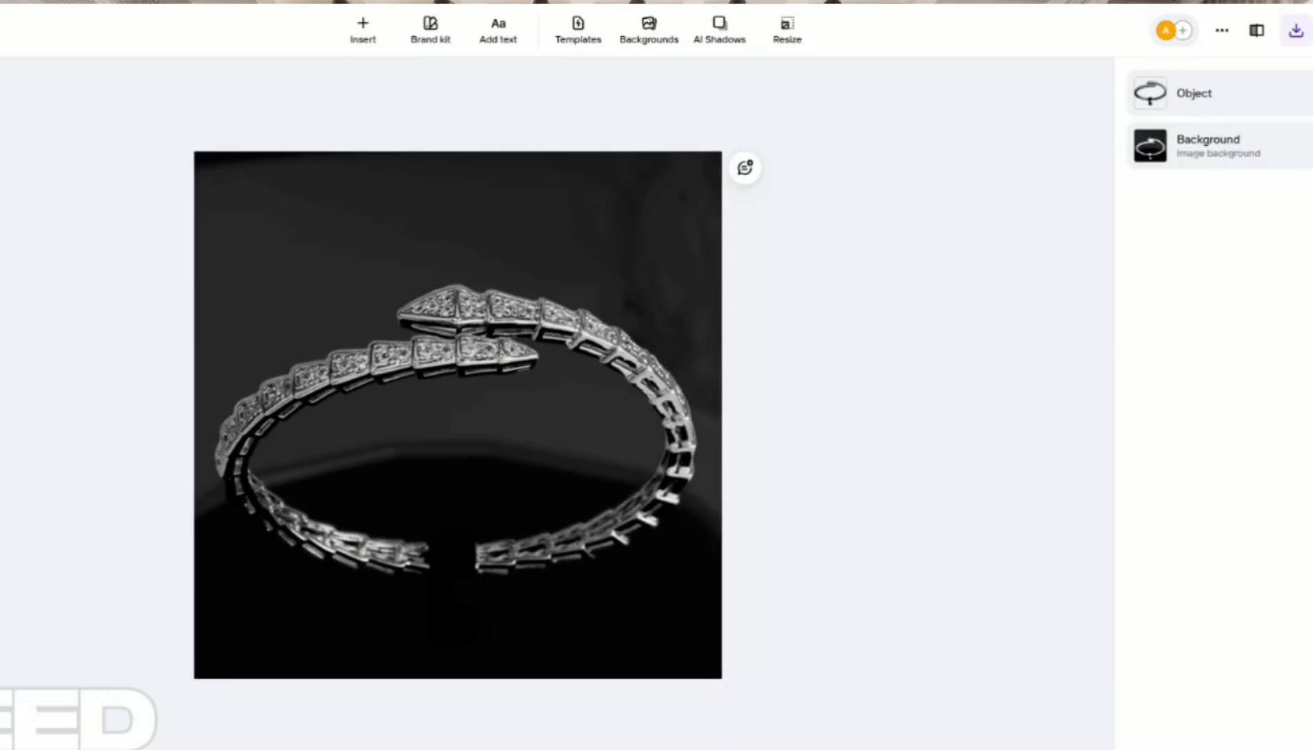
Step: Browse back to the jewelry examples in the saved designs and open the blue gemstone ring on the black-and-white reflective background
{"action": "key", "text": "alt+Left"}
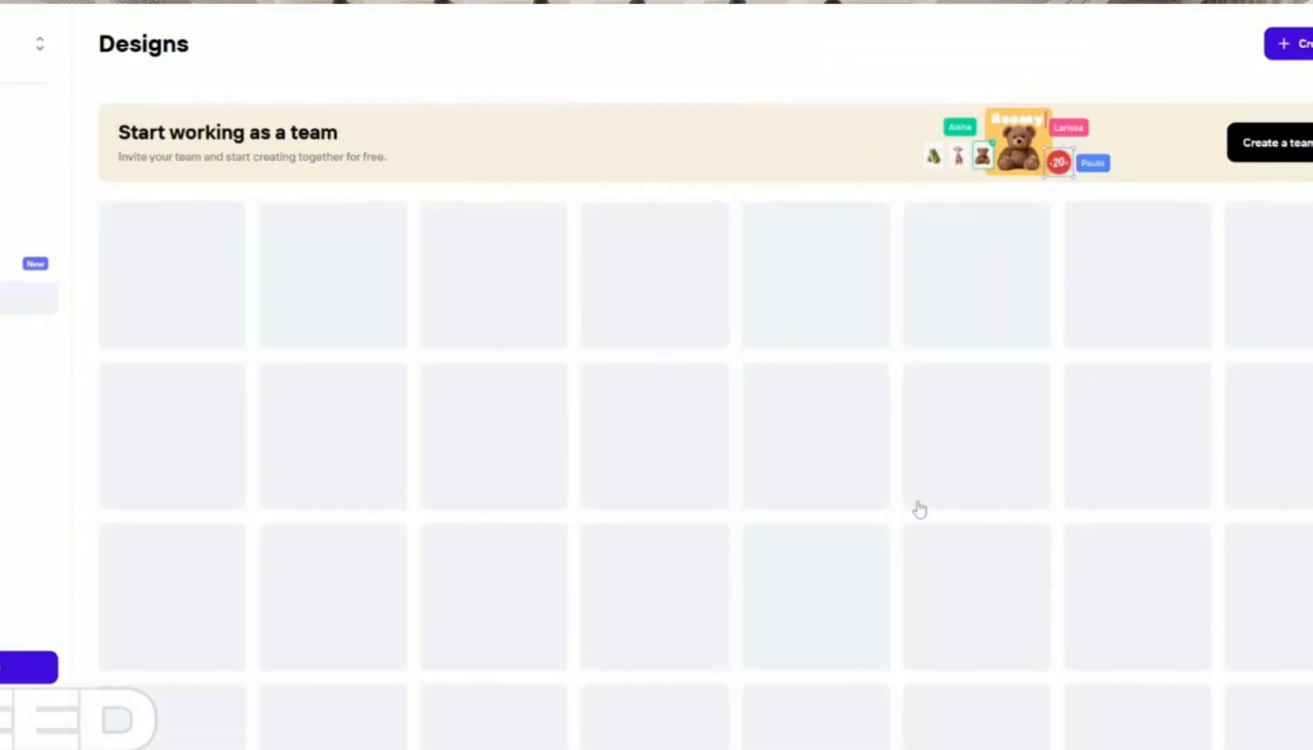
{"action": "scroll", "coordinate": [920, 536], "scroll_direction": "down", "scroll_amount": 10}
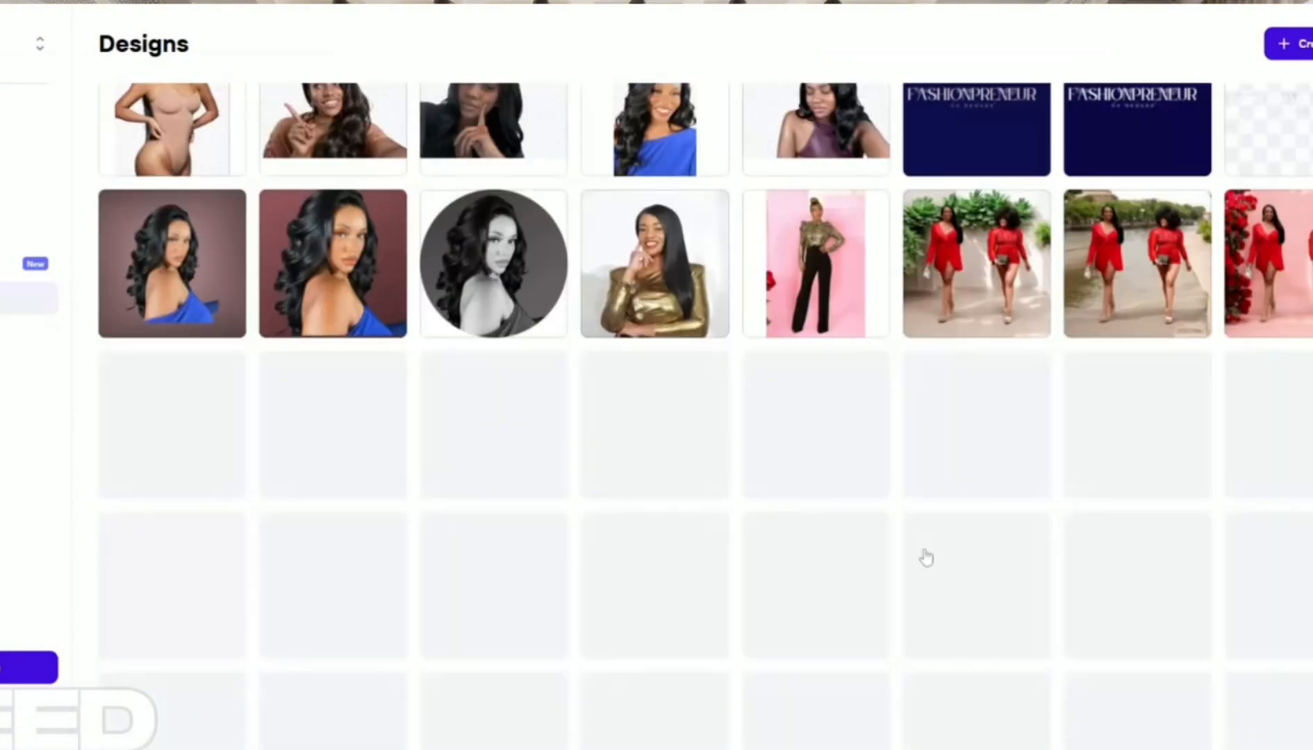
{"action": "scroll", "coordinate": [927, 571], "scroll_direction": "up", "scroll_amount": 1}
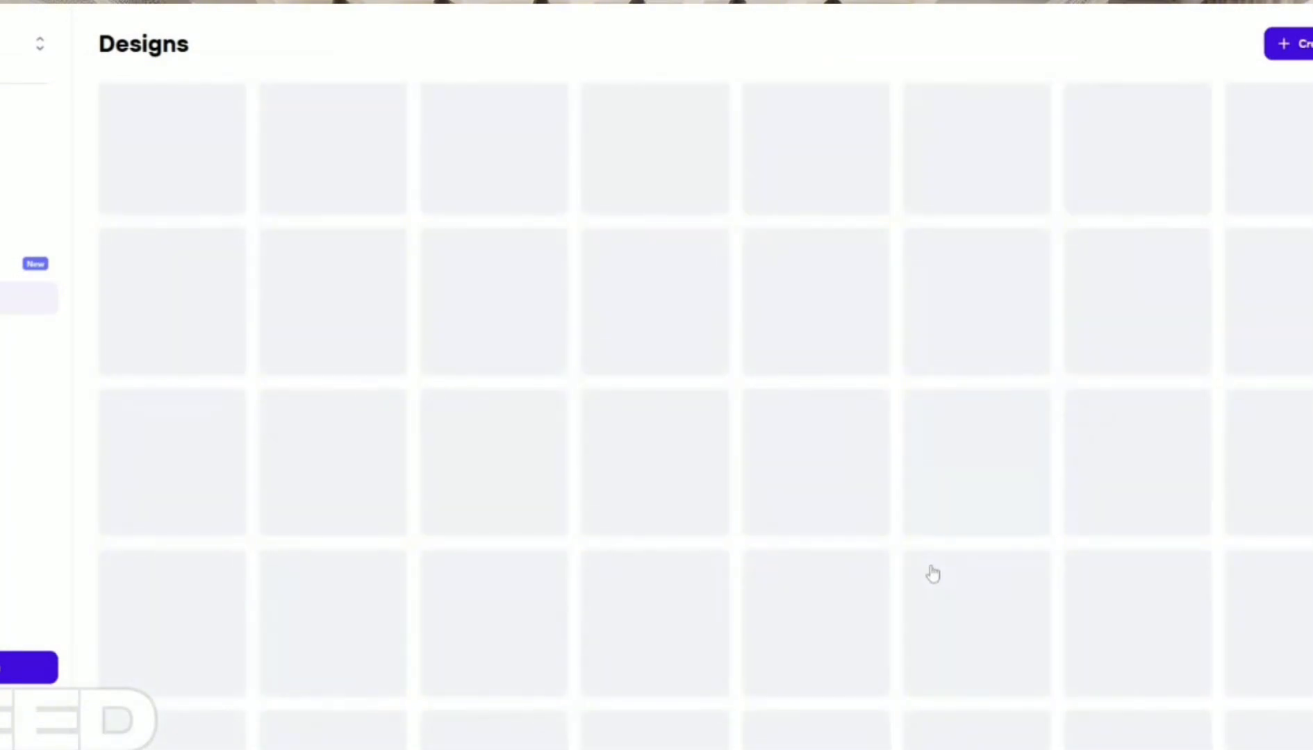
{"action": "scroll", "coordinate": [933, 574], "scroll_direction": "down", "scroll_amount": 2}
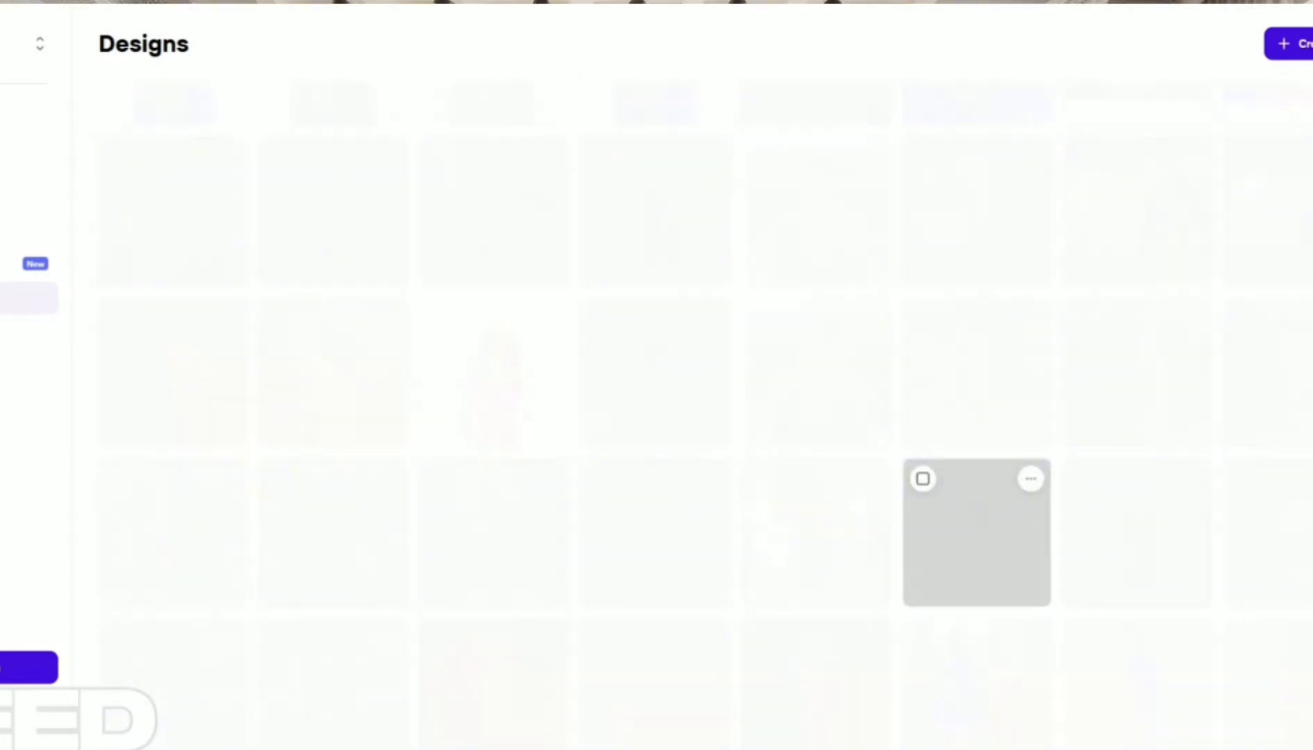
{"action": "scroll", "coordinate": [929, 577], "scroll_direction": "down", "scroll_amount": 2}
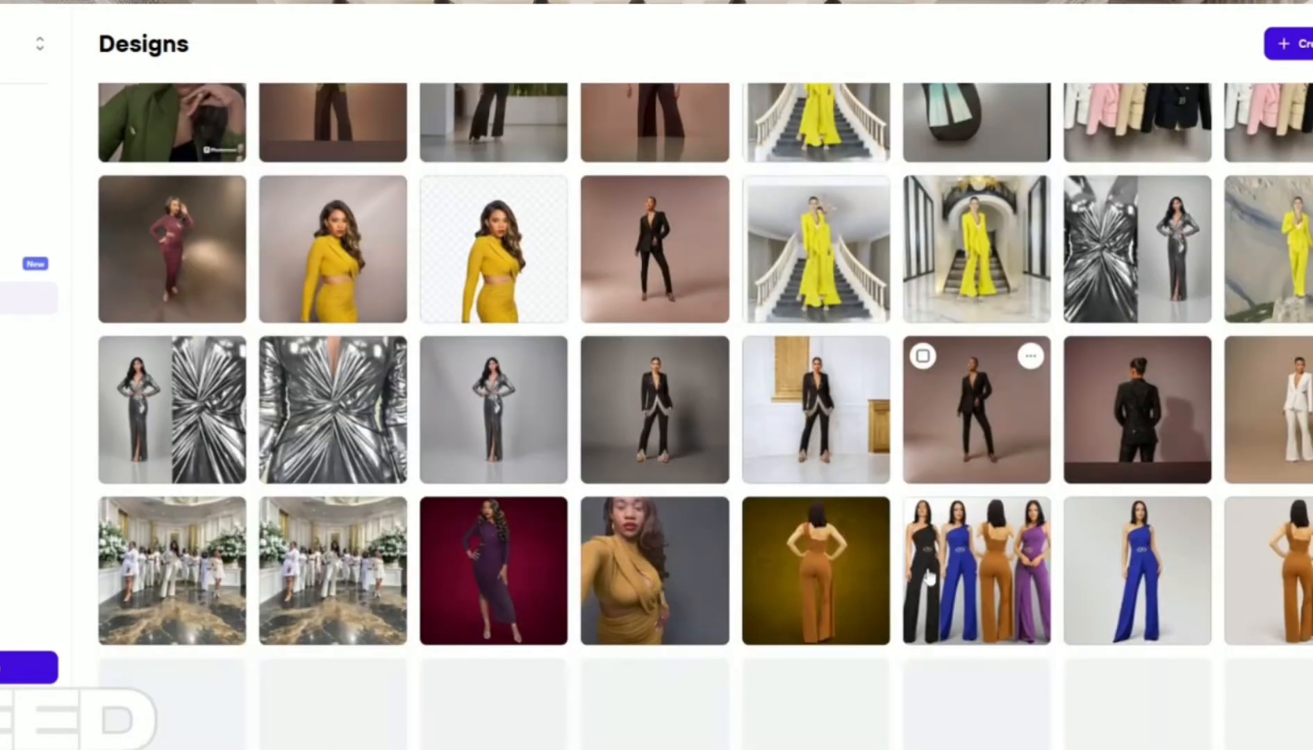
{"action": "scroll", "coordinate": [930, 577], "scroll_direction": "down", "scroll_amount": 5}
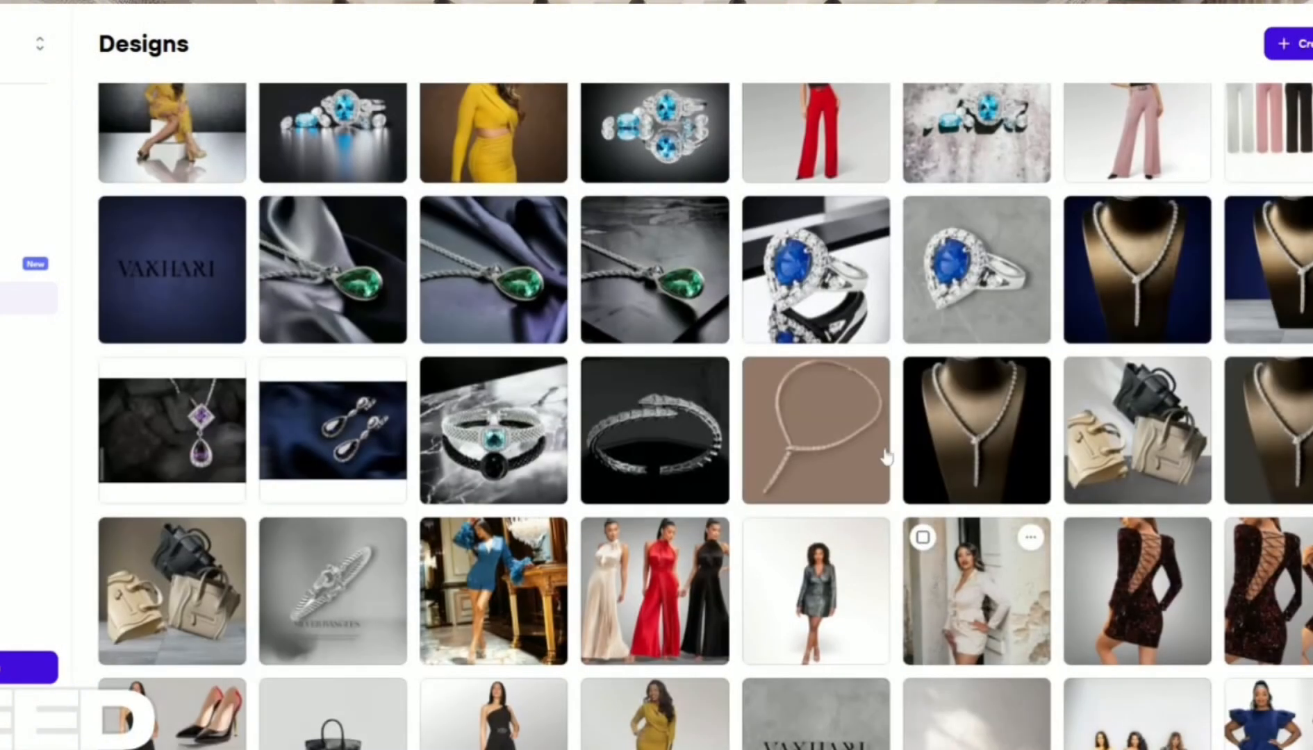
{"action": "left_click", "coordinate": [764, 270]}
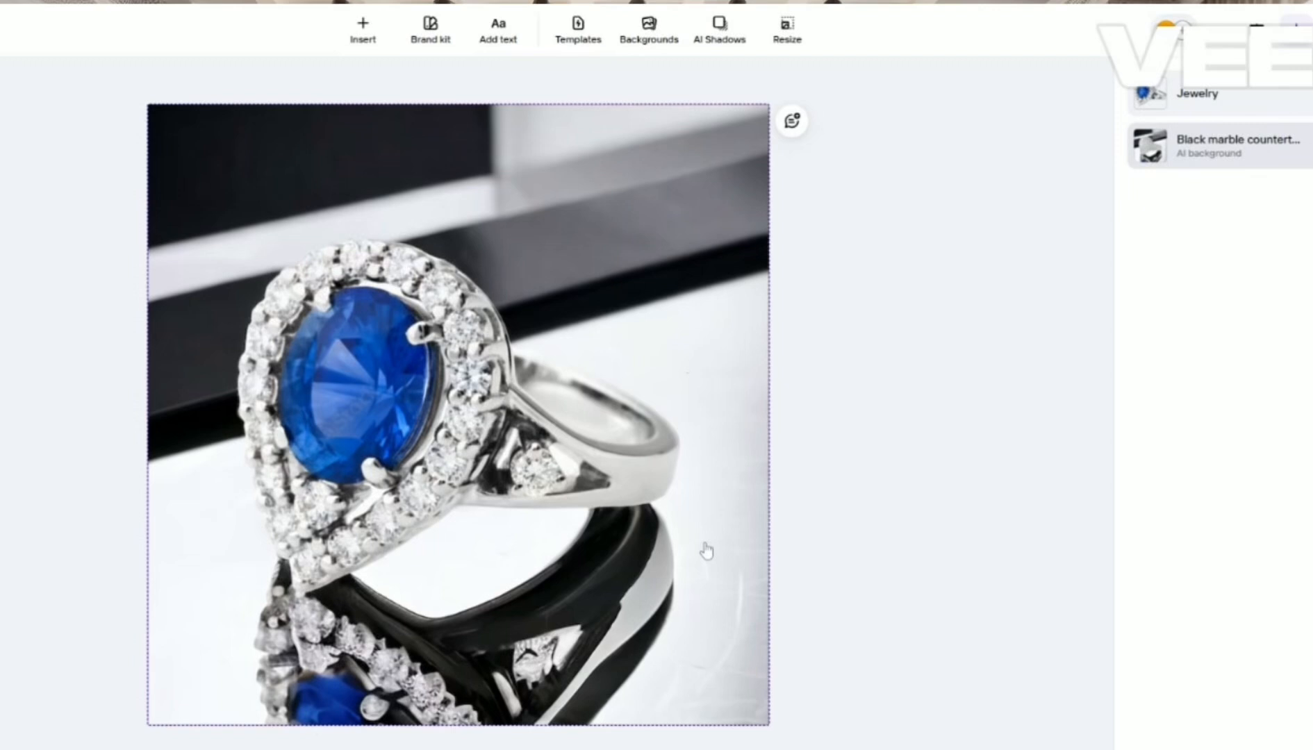
Step: Generate new Black marble countertop AI backgrounds for the ring and apply several of the variations to compare them
{"action": "left_click", "coordinate": [1242, 169]}
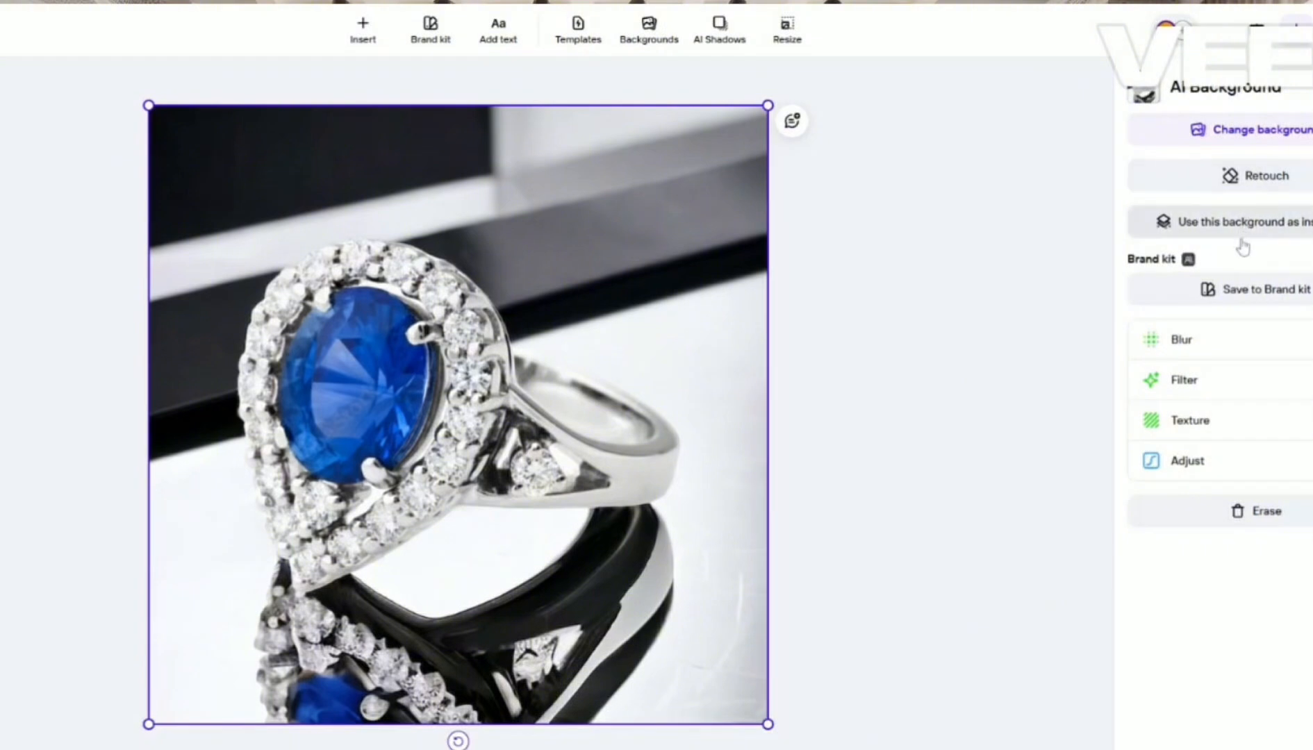
{"action": "left_click", "coordinate": [1229, 133]}
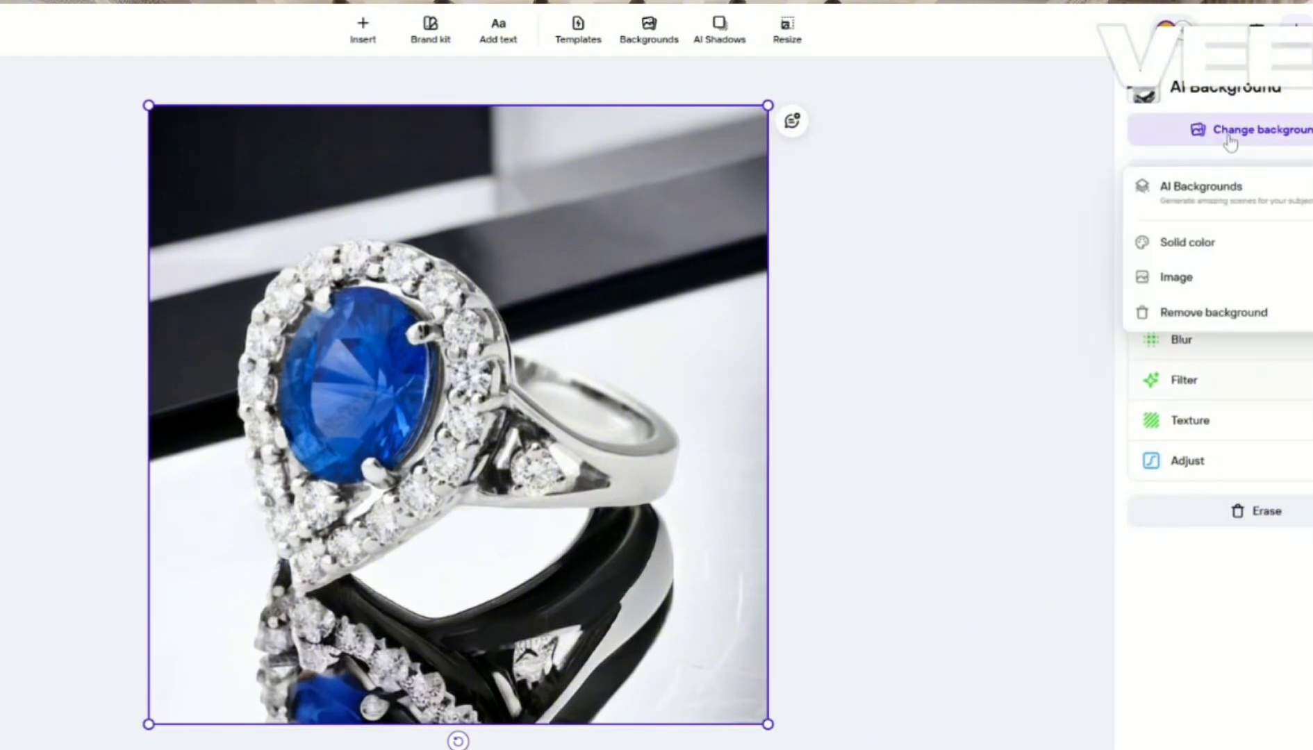
{"action": "left_click", "coordinate": [1228, 211]}
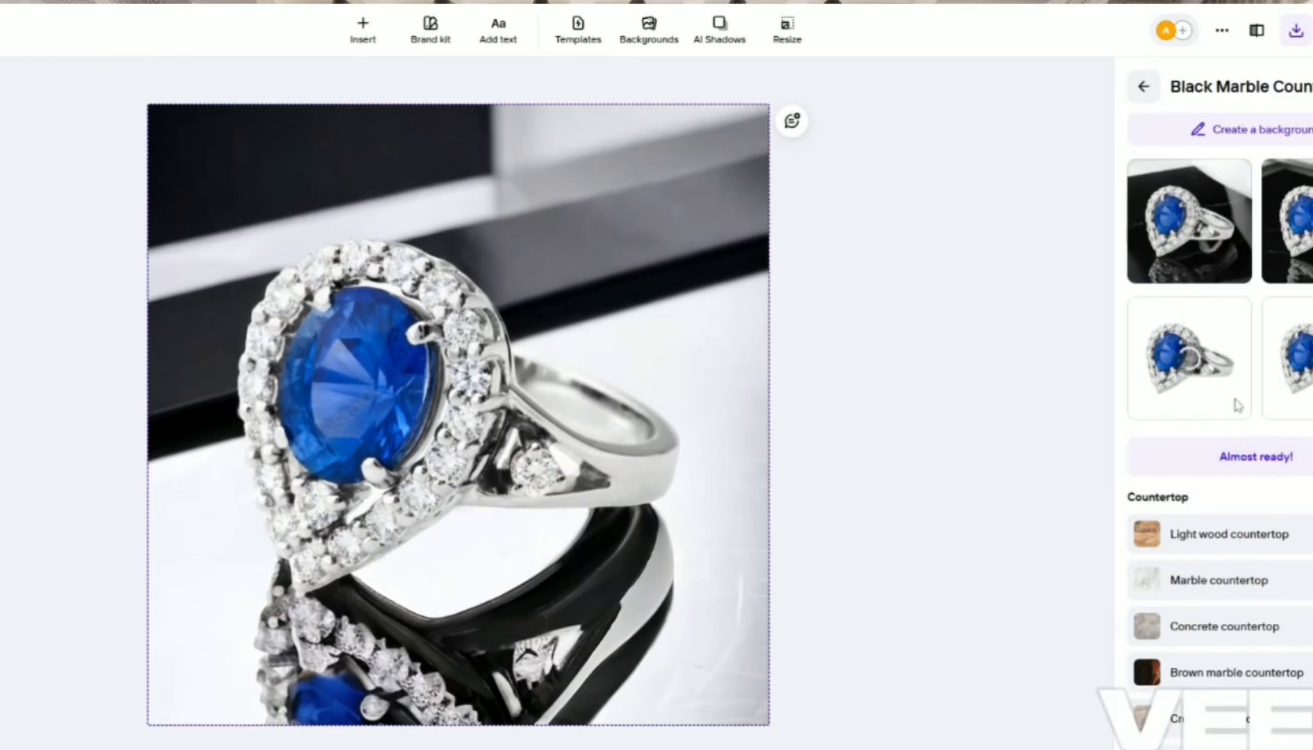
{"action": "left_click", "coordinate": [1212, 255]}
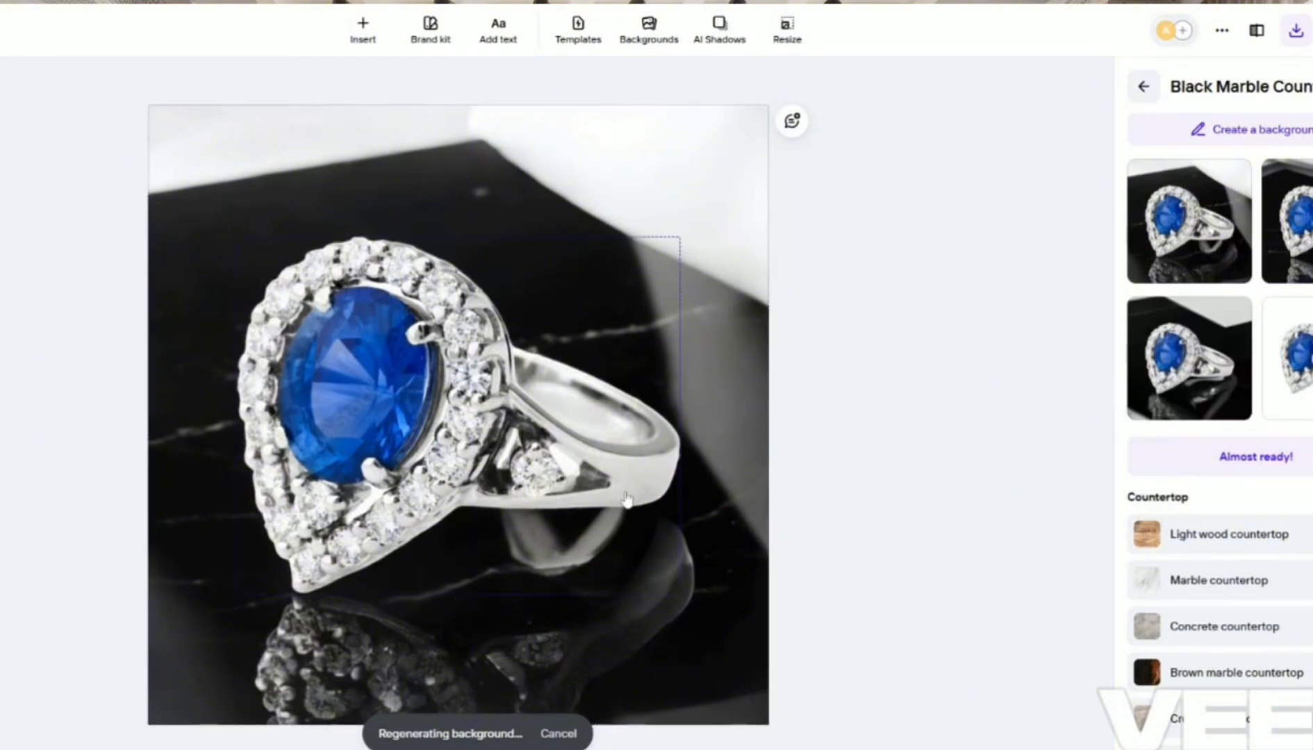
{"action": "scroll", "coordinate": [1212, 567], "scroll_direction": "down", "scroll_amount": 1}
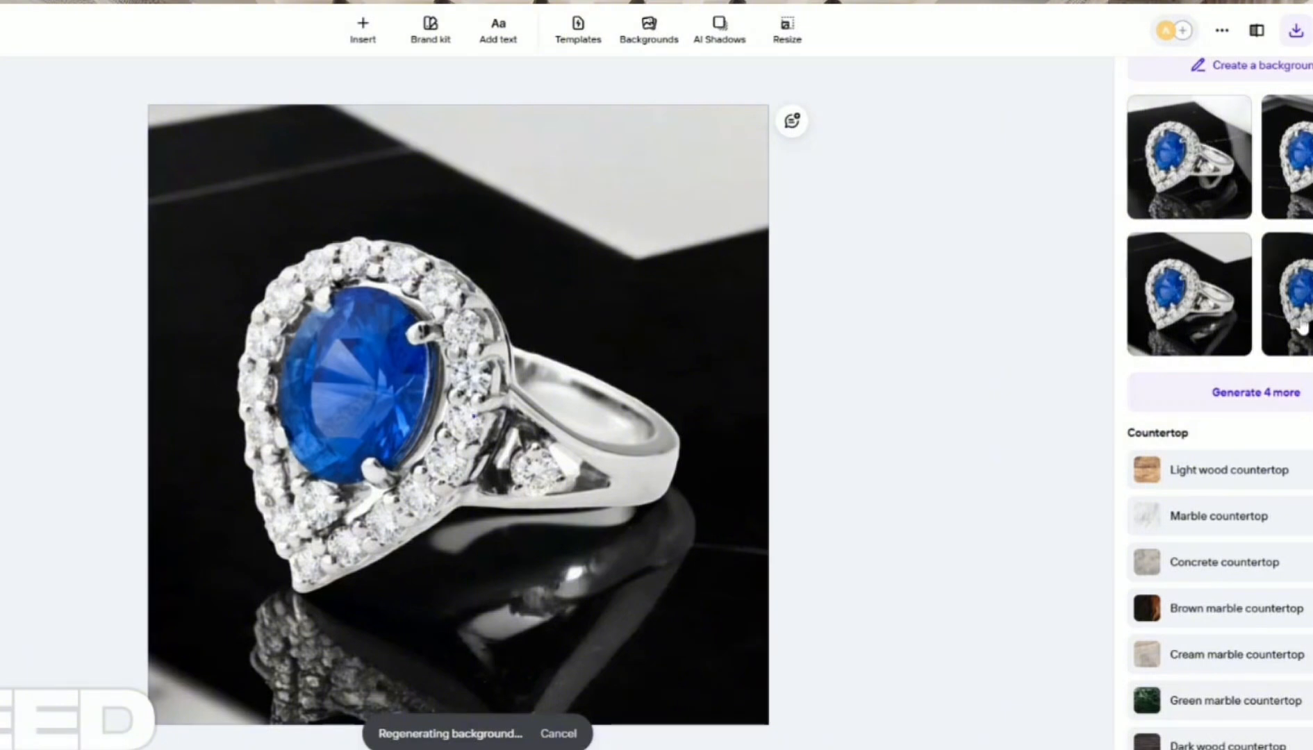
{"action": "left_click", "coordinate": [1301, 325]}
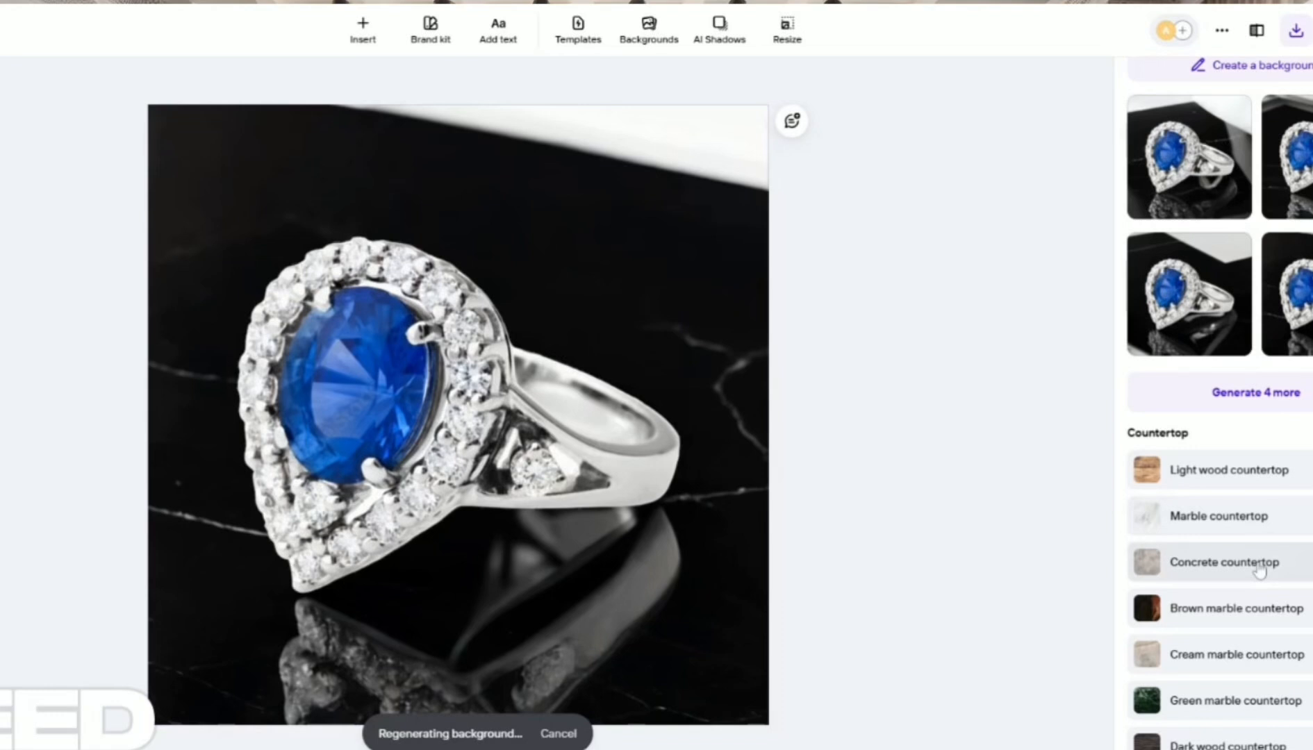
Step: Generate Light wood countertop and Concrete countertop background options for the ring
{"action": "left_click", "coordinate": [1218, 482]}
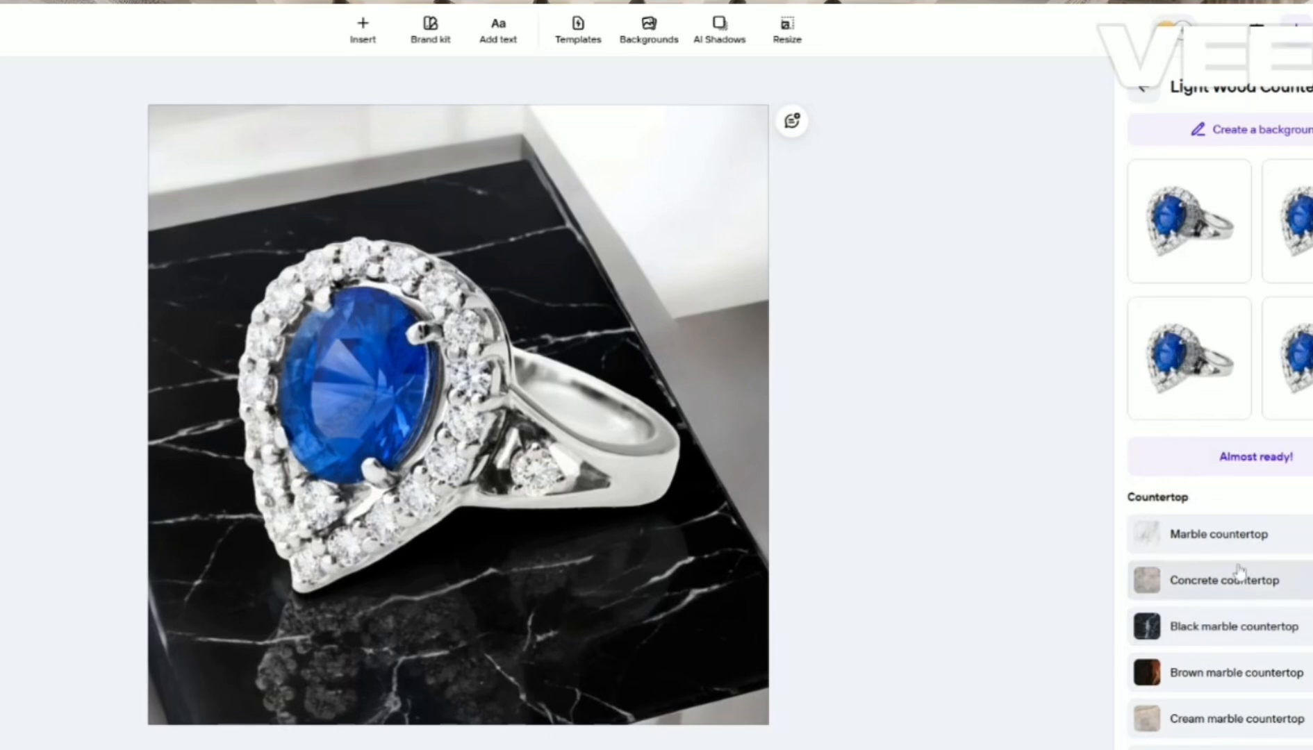
{"action": "left_click", "coordinate": [1228, 589]}
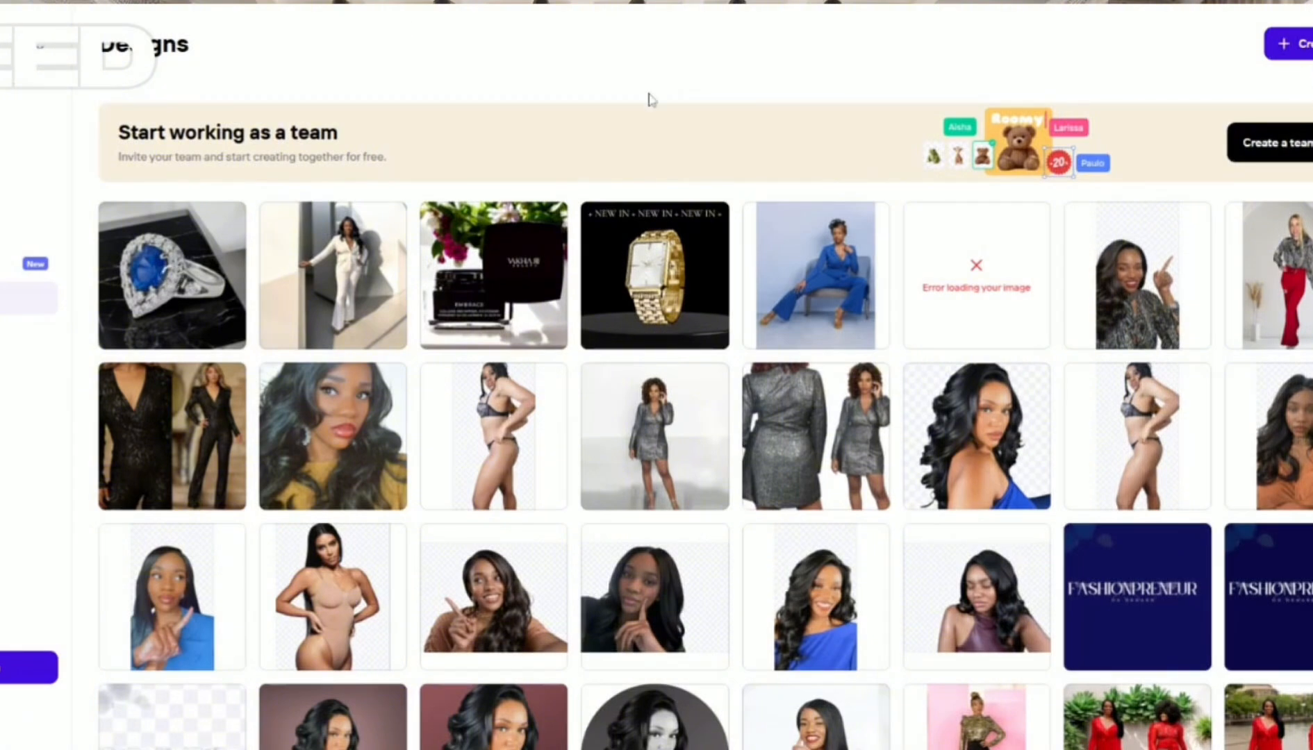
Step: Examine the saved fashion, beauty, jewelry and accessory designs from the newest through to the oldest examples
{"action": "scroll", "coordinate": [692, 234], "scroll_direction": "down", "scroll_amount": 5}
{"action": "scroll", "coordinate": [701, 257], "scroll_direction": "down", "scroll_amount": 6}
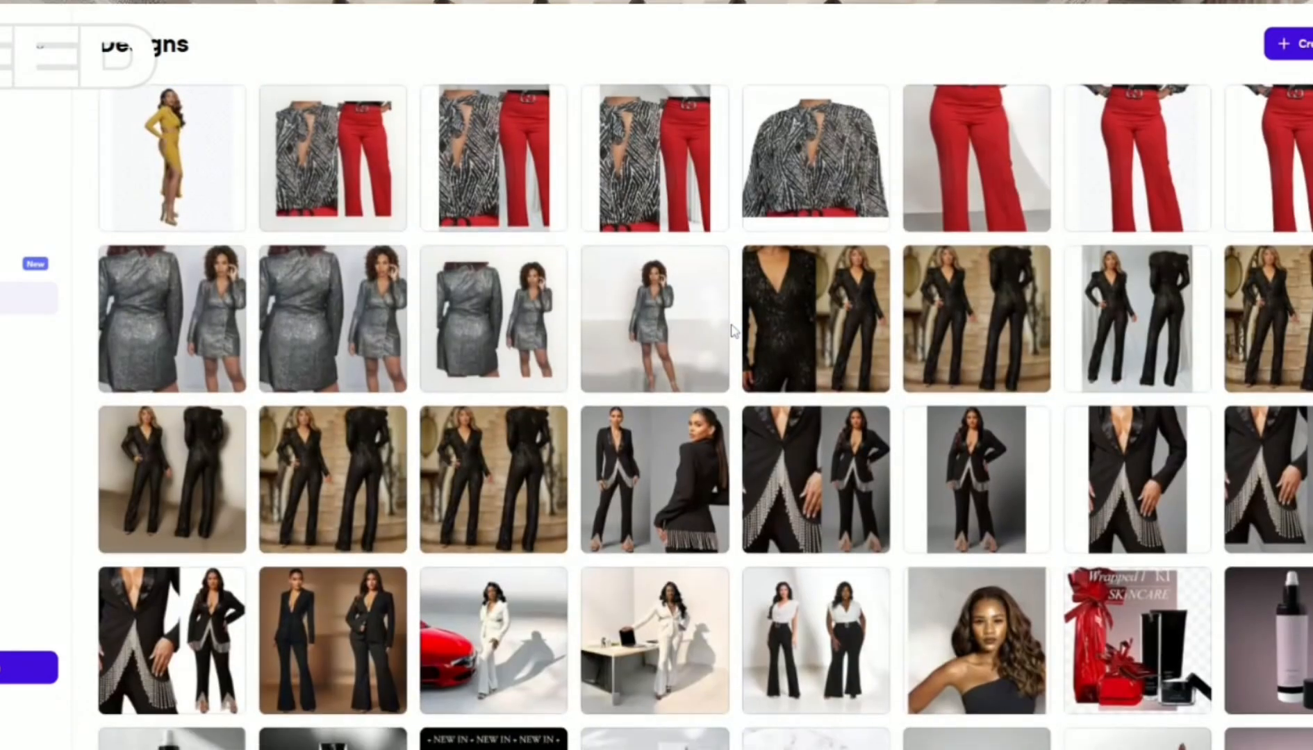
{"action": "scroll", "coordinate": [734, 325], "scroll_direction": "down", "scroll_amount": 4}
{"action": "scroll", "coordinate": [726, 341], "scroll_direction": "down", "scroll_amount": 5}
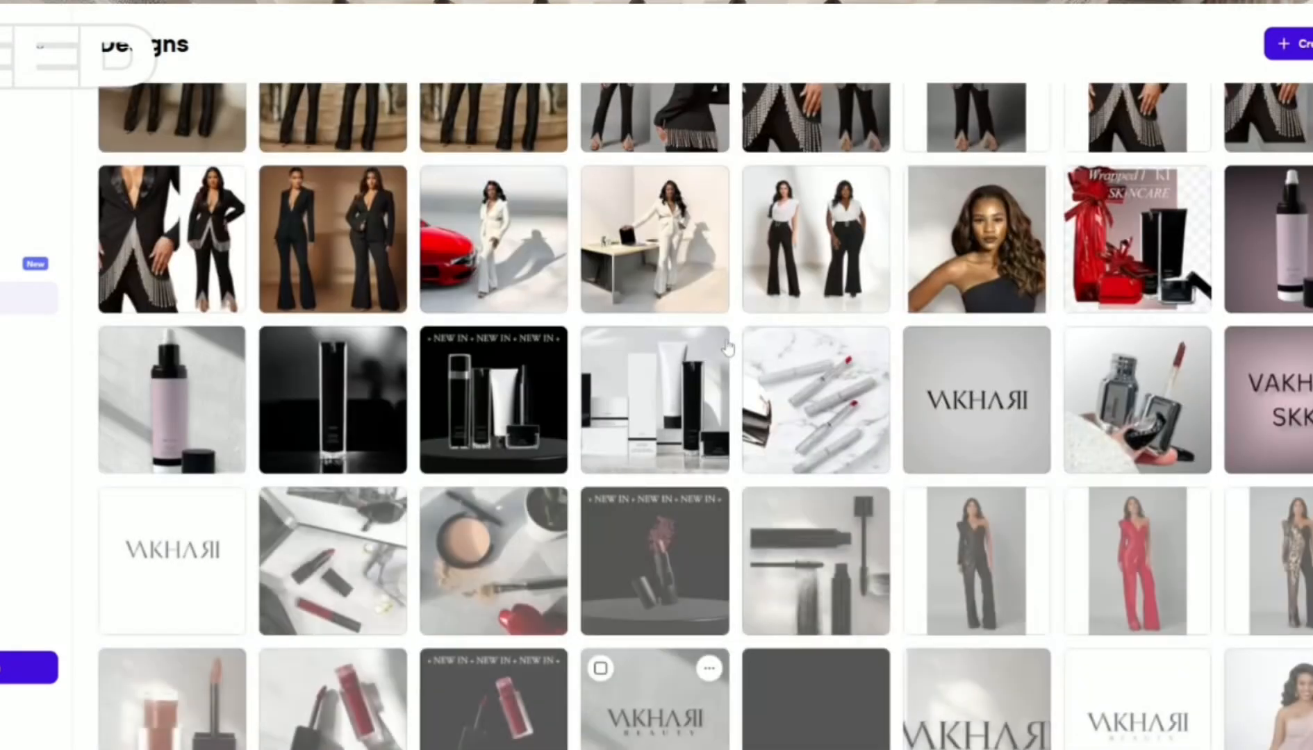
{"action": "scroll", "coordinate": [681, 370], "scroll_direction": "down", "scroll_amount": 5}
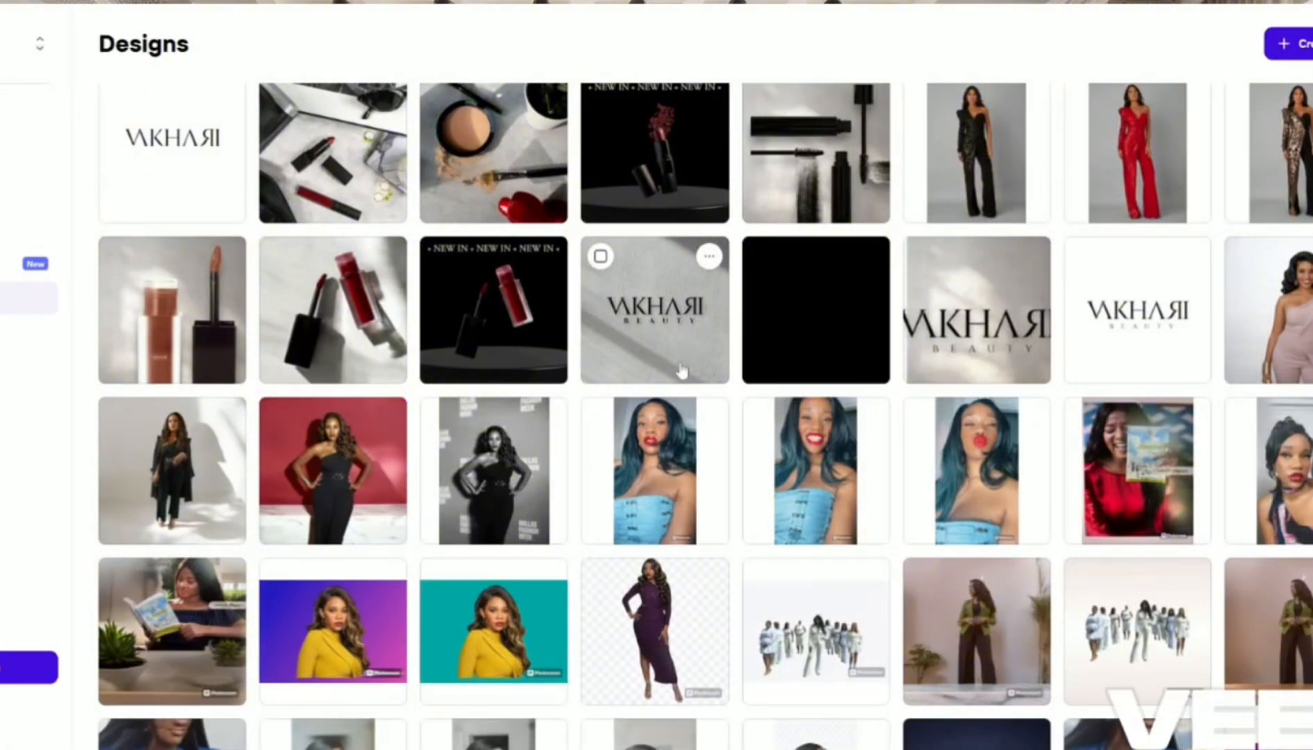
{"action": "scroll", "coordinate": [680, 373], "scroll_direction": "down", "scroll_amount": 1}
{"action": "scroll", "coordinate": [681, 373], "scroll_direction": "down", "scroll_amount": 5}
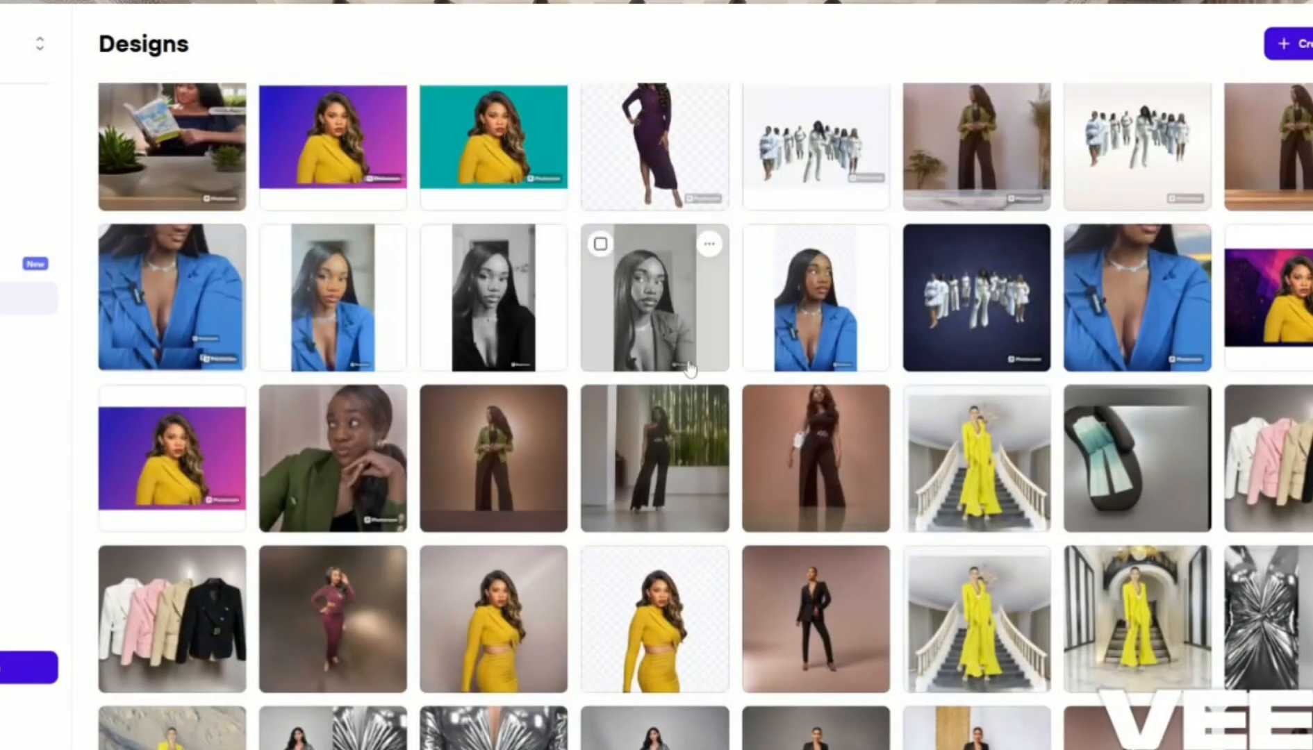
{"action": "scroll", "coordinate": [677, 351], "scroll_direction": "down", "scroll_amount": 1}
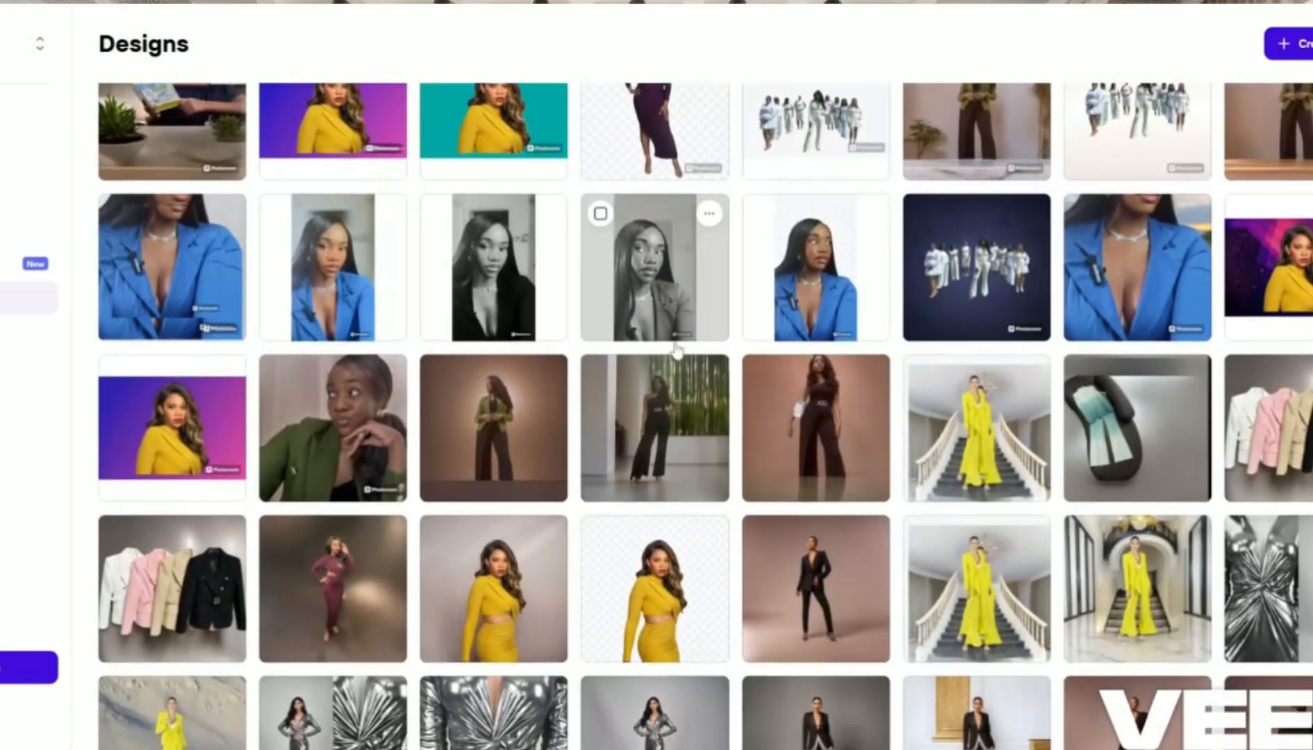
{"action": "scroll", "coordinate": [673, 352], "scroll_direction": "down", "scroll_amount": 10}
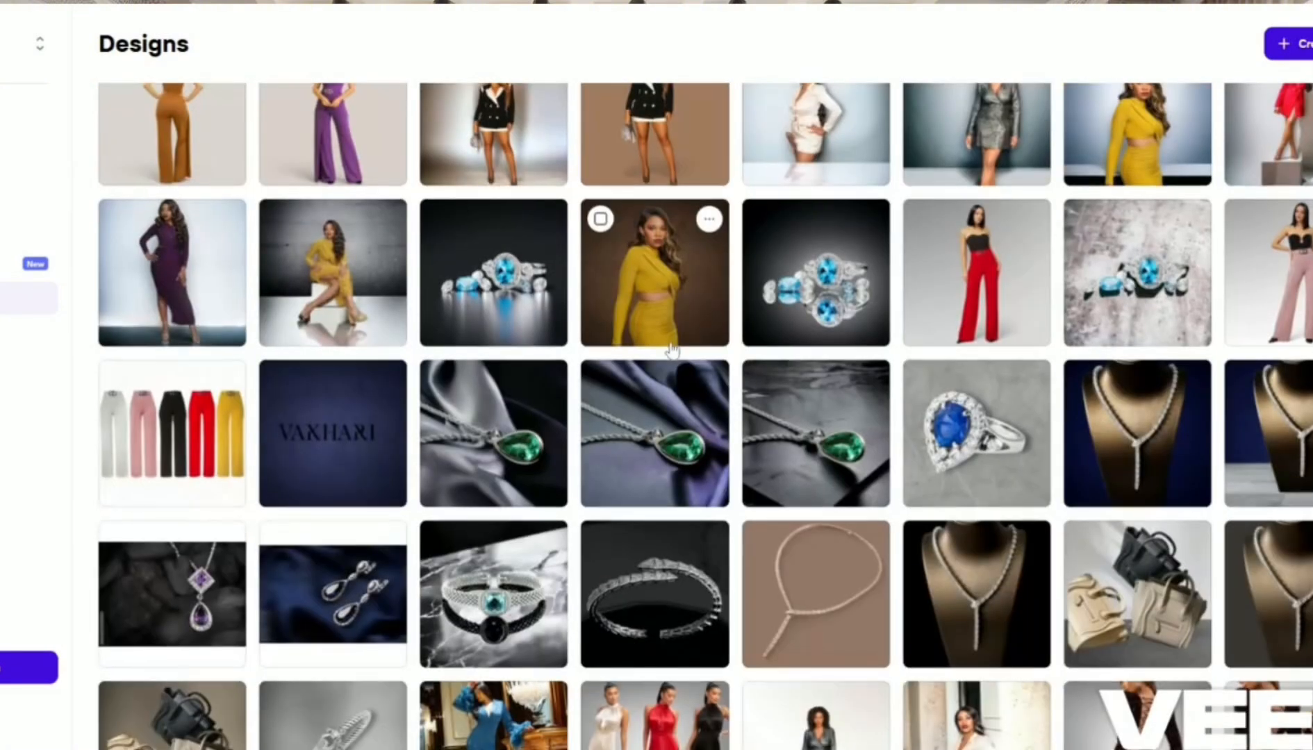
{"action": "scroll", "coordinate": [672, 351], "scroll_direction": "down", "scroll_amount": 1}
{"action": "scroll", "coordinate": [671, 351], "scroll_direction": "down", "scroll_amount": 4}
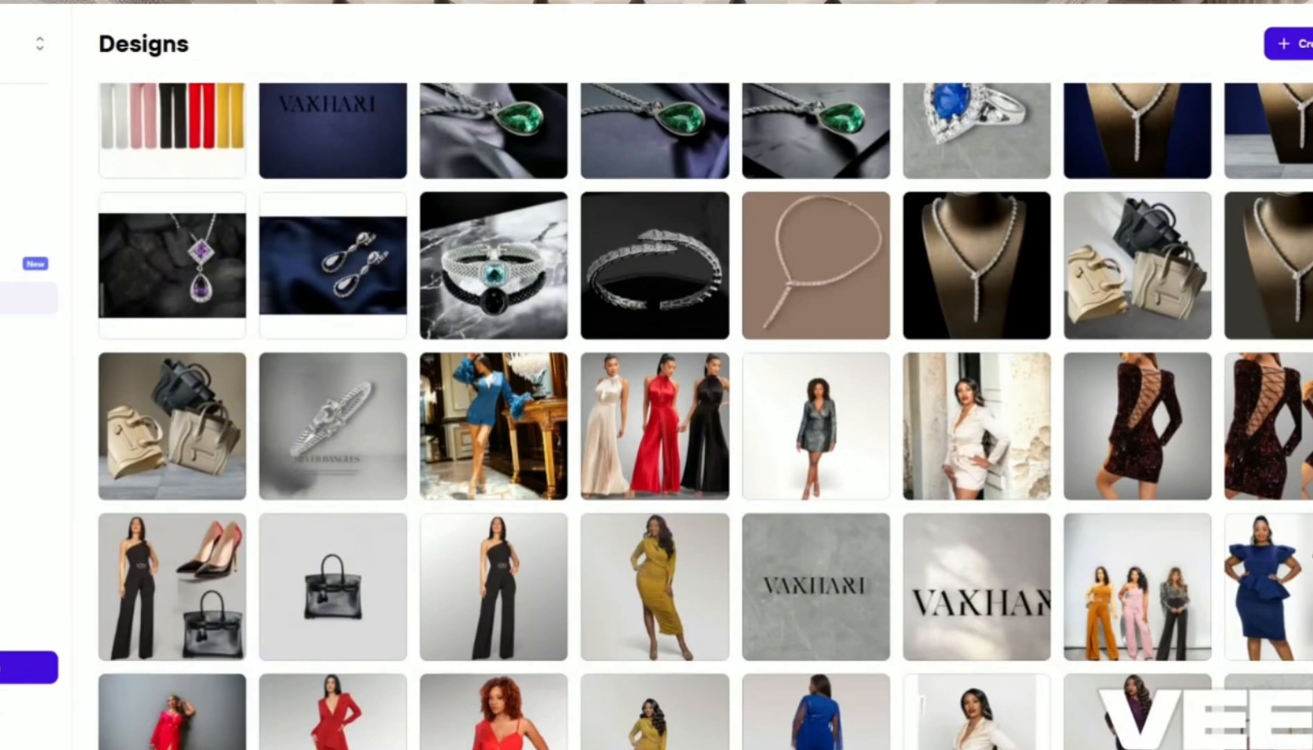
{"action": "scroll", "coordinate": [671, 351], "scroll_direction": "down", "scroll_amount": 4}
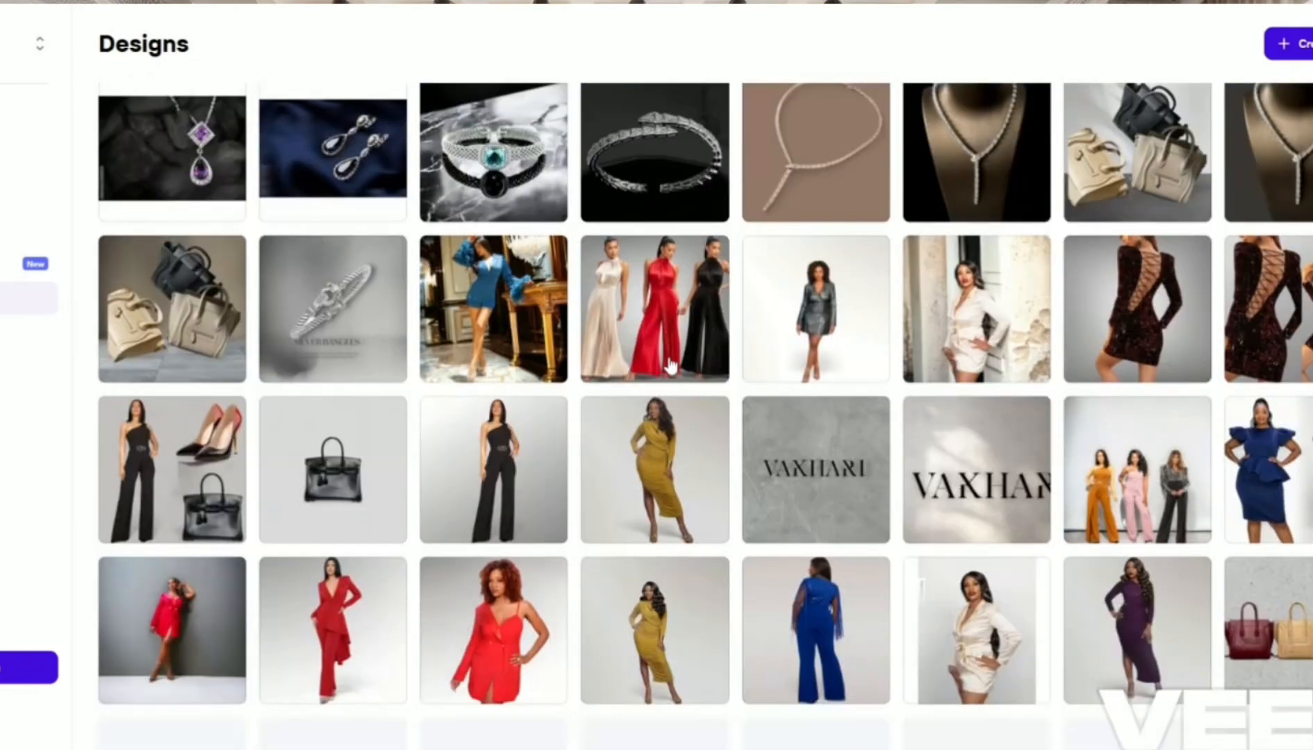
{"action": "scroll", "coordinate": [671, 366], "scroll_direction": "down", "scroll_amount": 3}
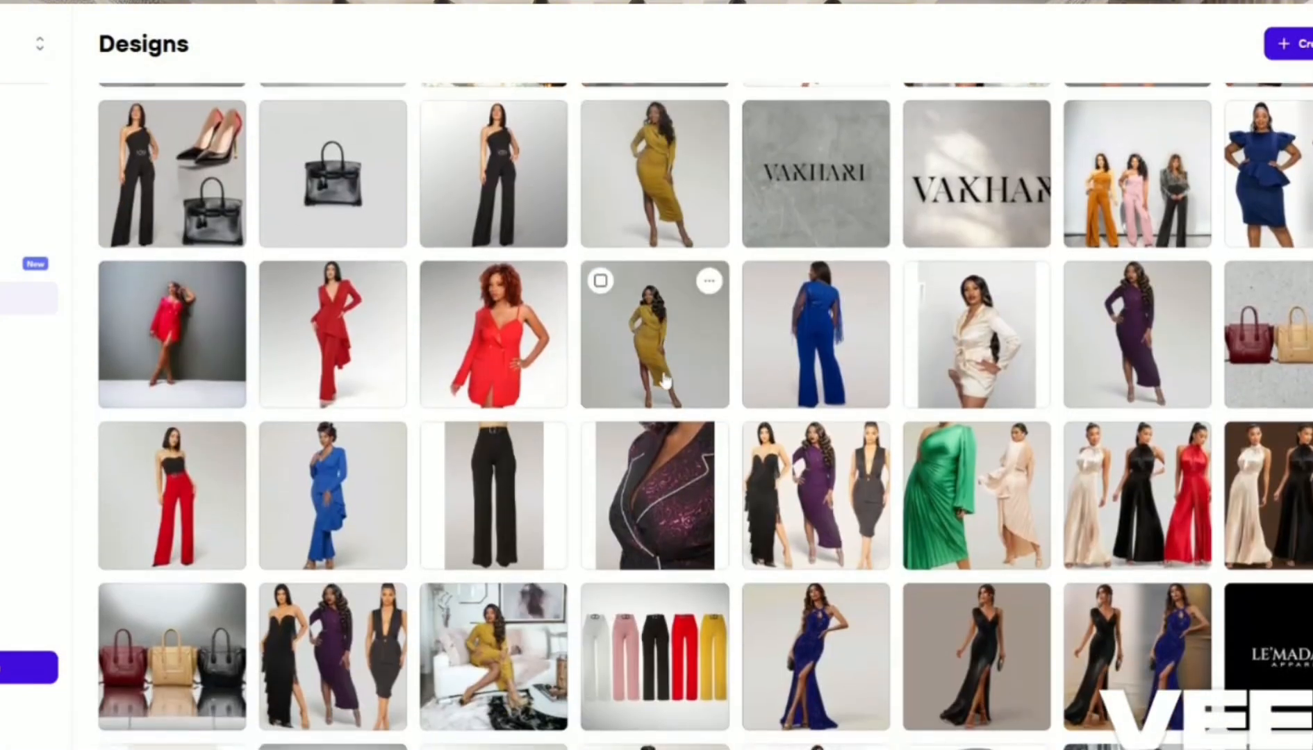
{"action": "scroll", "coordinate": [663, 380], "scroll_direction": "down", "scroll_amount": 4}
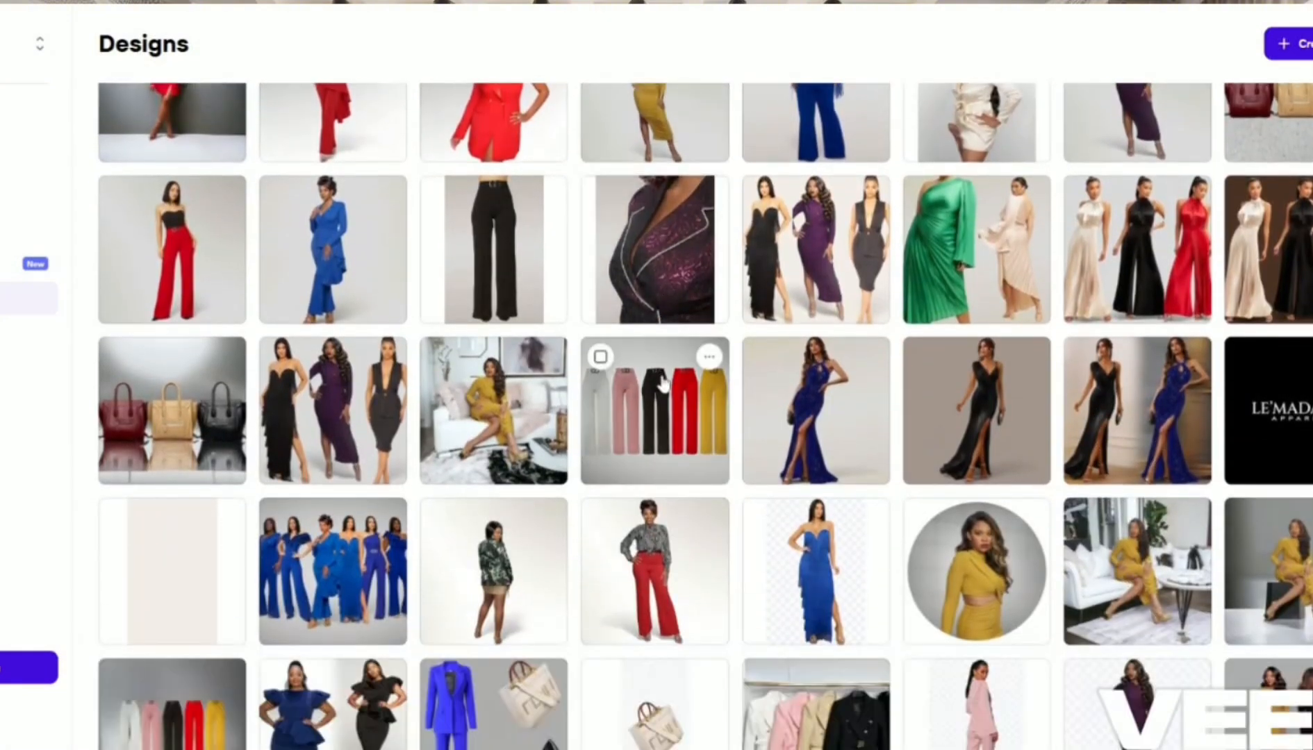
{"action": "scroll", "coordinate": [663, 382], "scroll_direction": "down", "scroll_amount": 3}
{"action": "scroll", "coordinate": [663, 382], "scroll_direction": "down", "scroll_amount": 2}
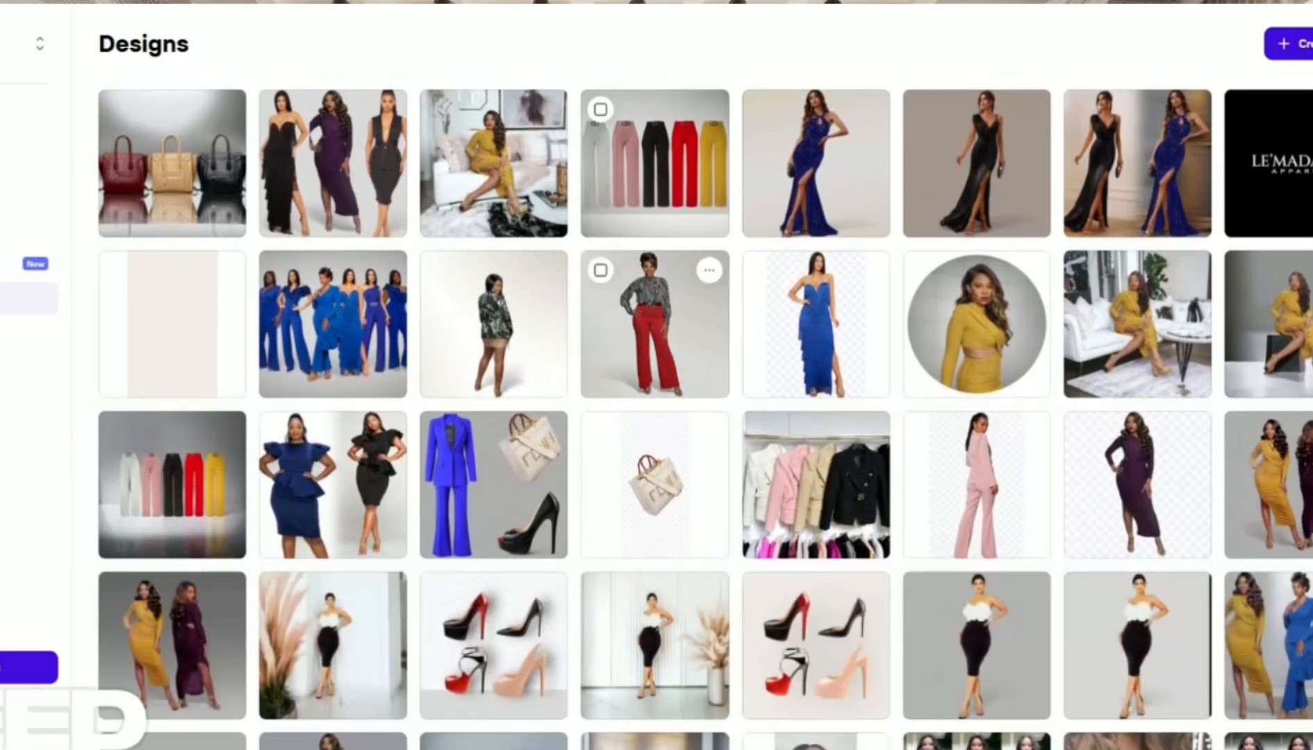
{"action": "scroll", "coordinate": [663, 385], "scroll_direction": "down", "scroll_amount": 3}
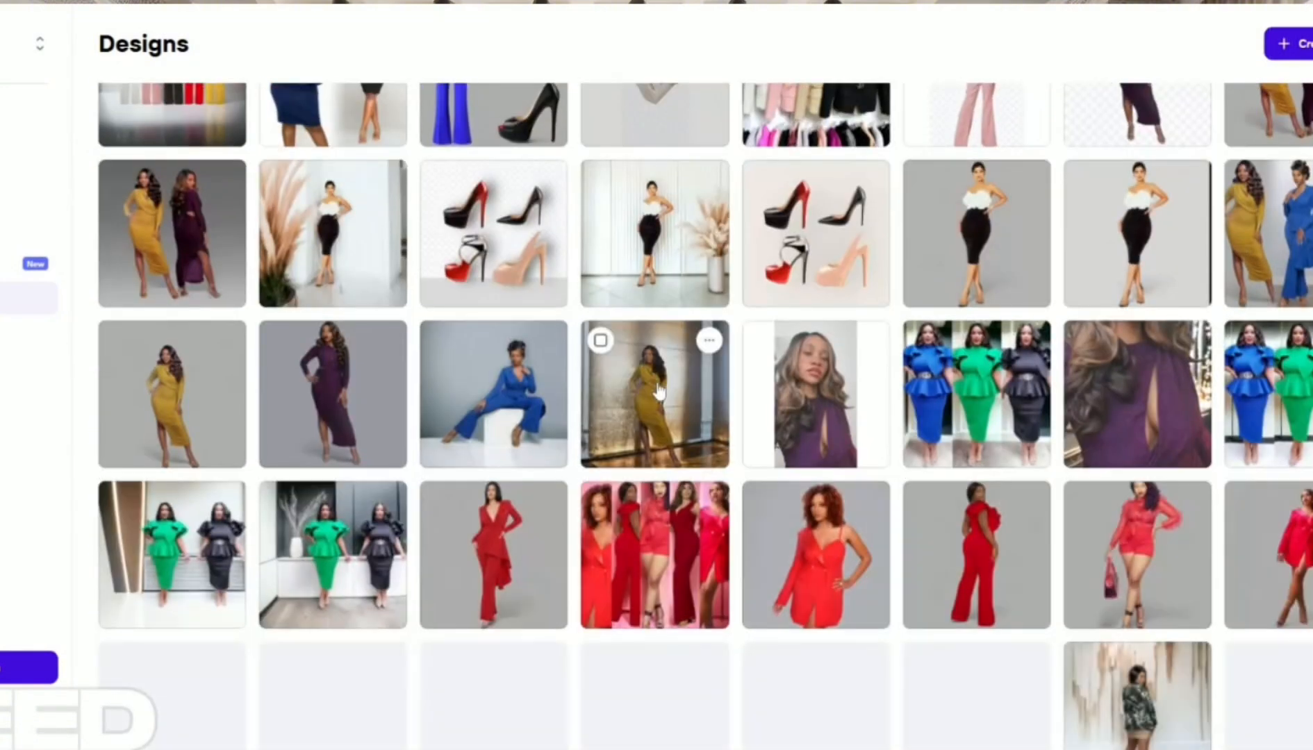
{"action": "scroll", "coordinate": [659, 391], "scroll_direction": "down", "scroll_amount": 2}
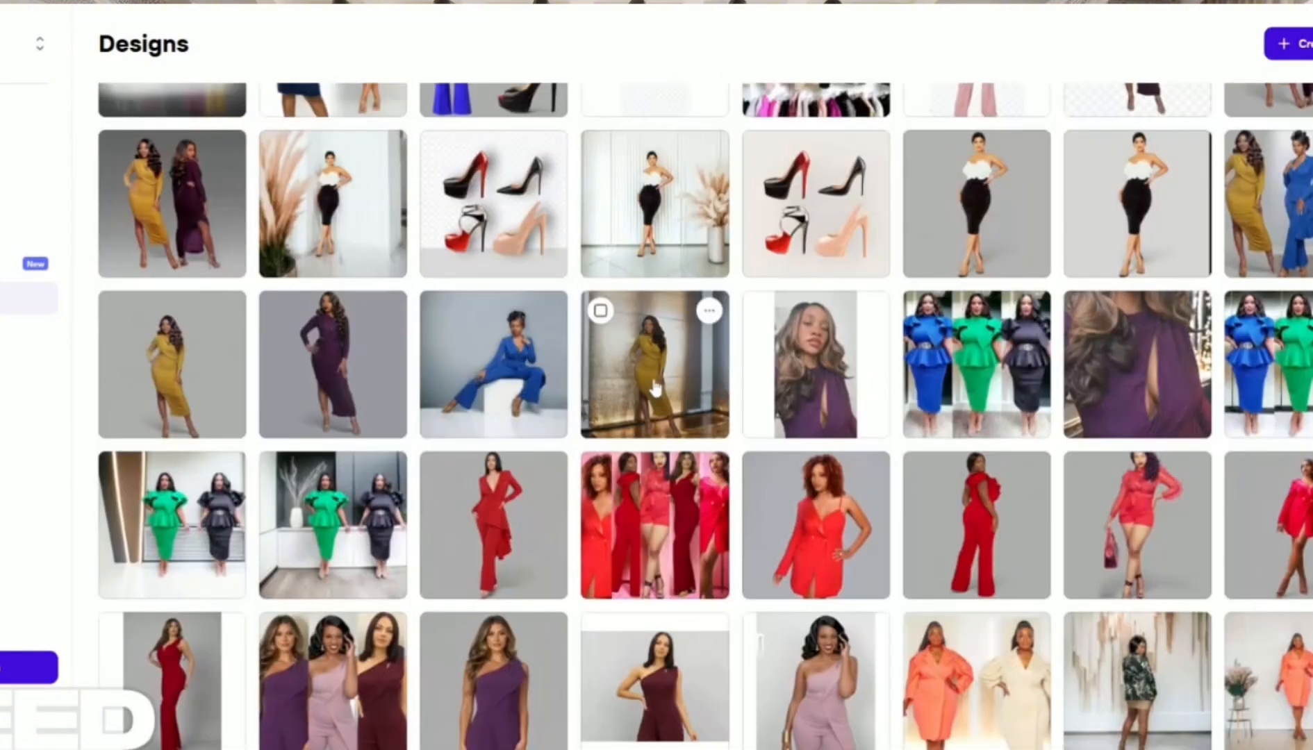
{"action": "scroll", "coordinate": [655, 390], "scroll_direction": "down", "scroll_amount": 2}
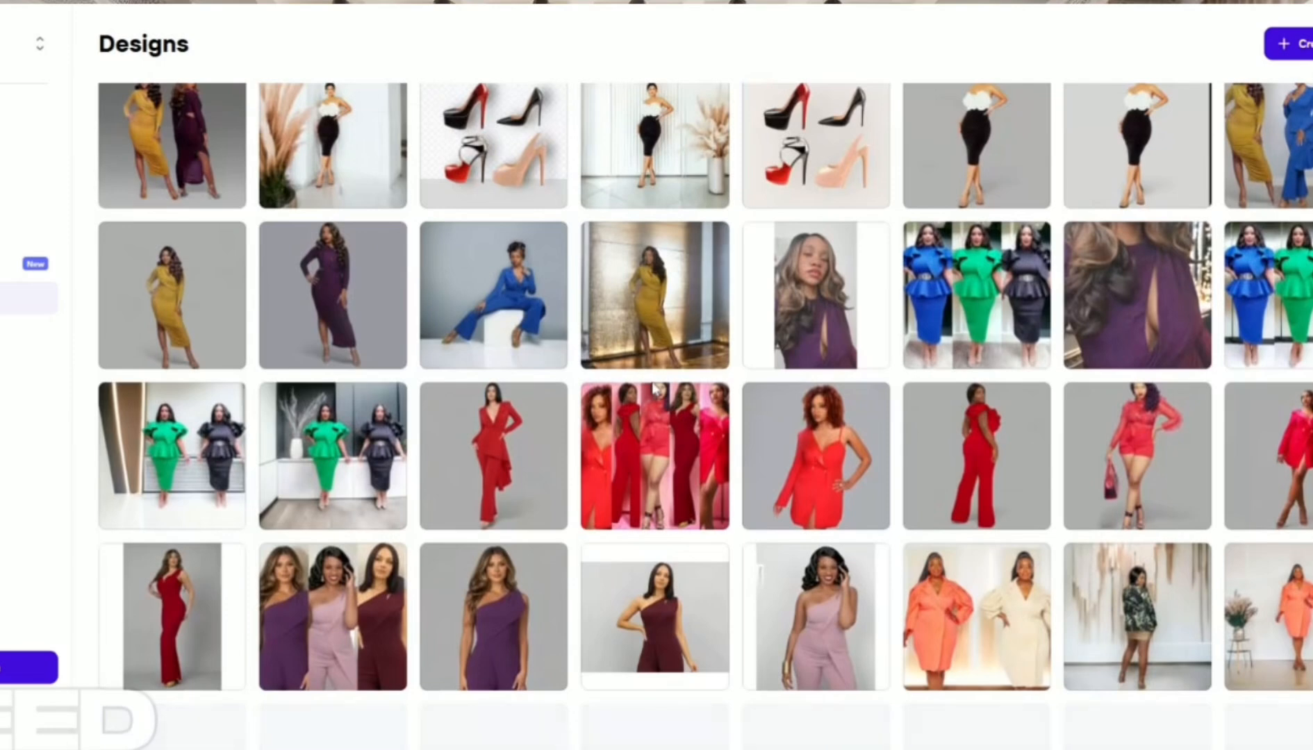
{"action": "scroll", "coordinate": [655, 390], "scroll_direction": "down", "scroll_amount": 5}
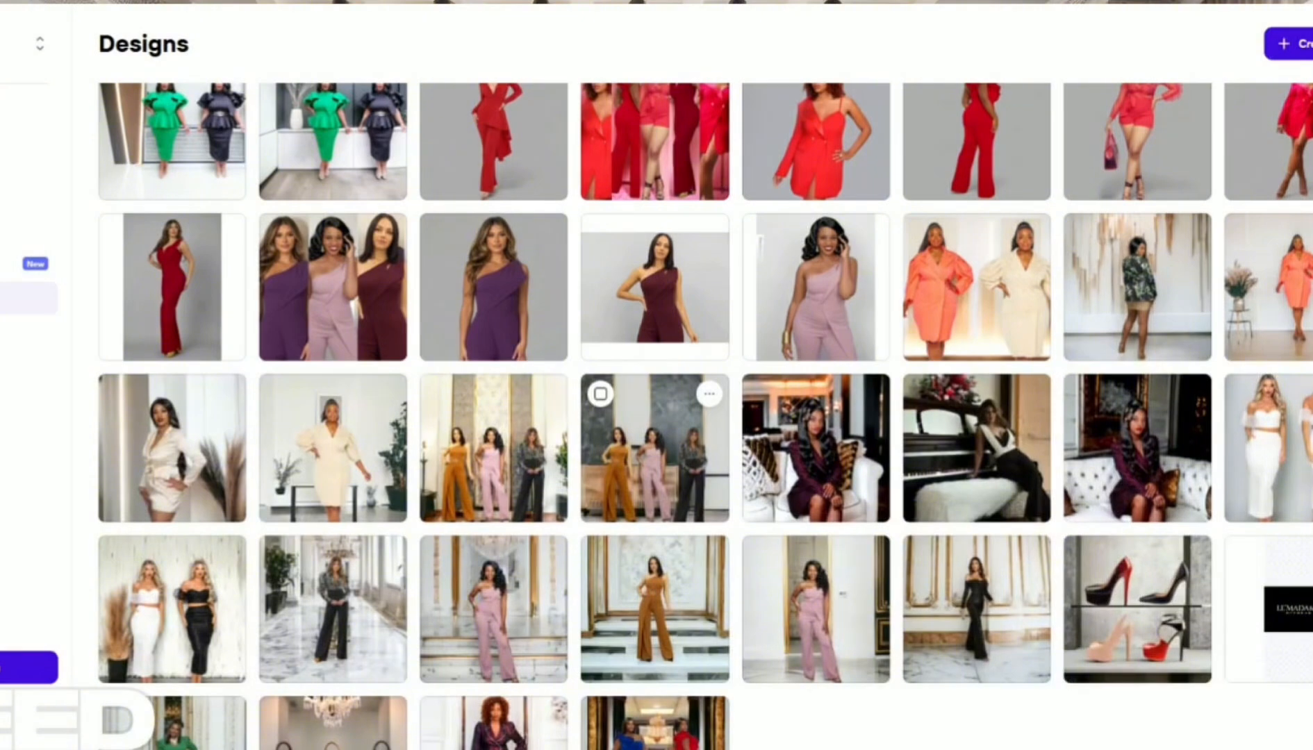
{"action": "scroll", "coordinate": [649, 397], "scroll_direction": "down", "scroll_amount": 1}
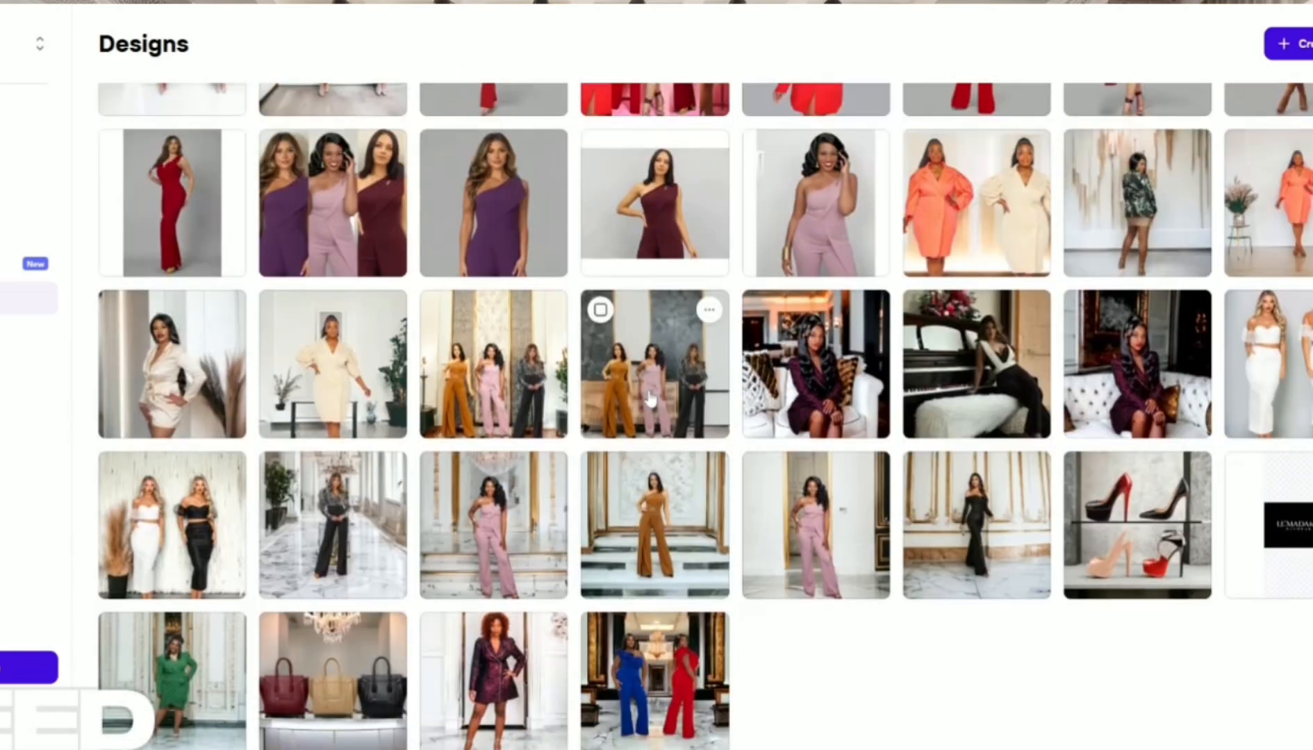
{"action": "scroll", "coordinate": [649, 397], "scroll_direction": "down", "scroll_amount": 1}
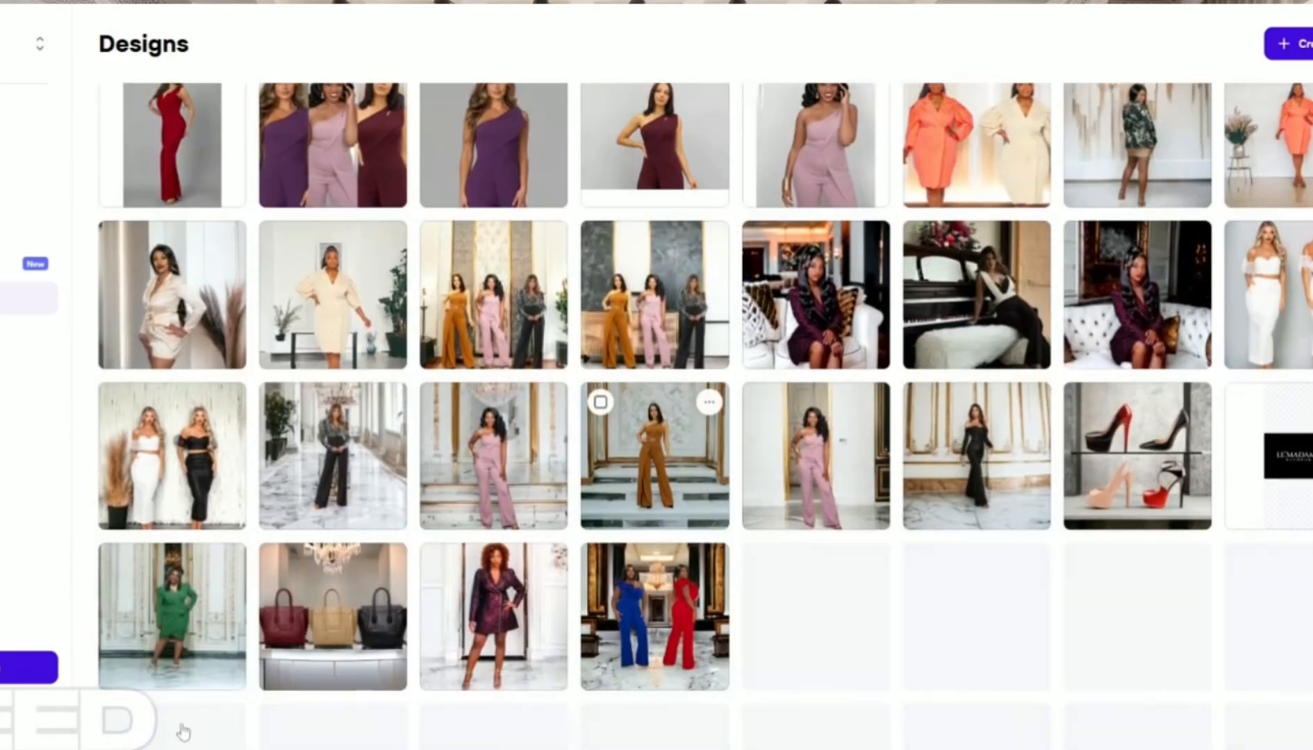
Step: Open the three-handbag design with the chandelier, generate AI backgrounds inspired by its current background, and apply the first variation
{"action": "left_click", "coordinate": [357, 648]}
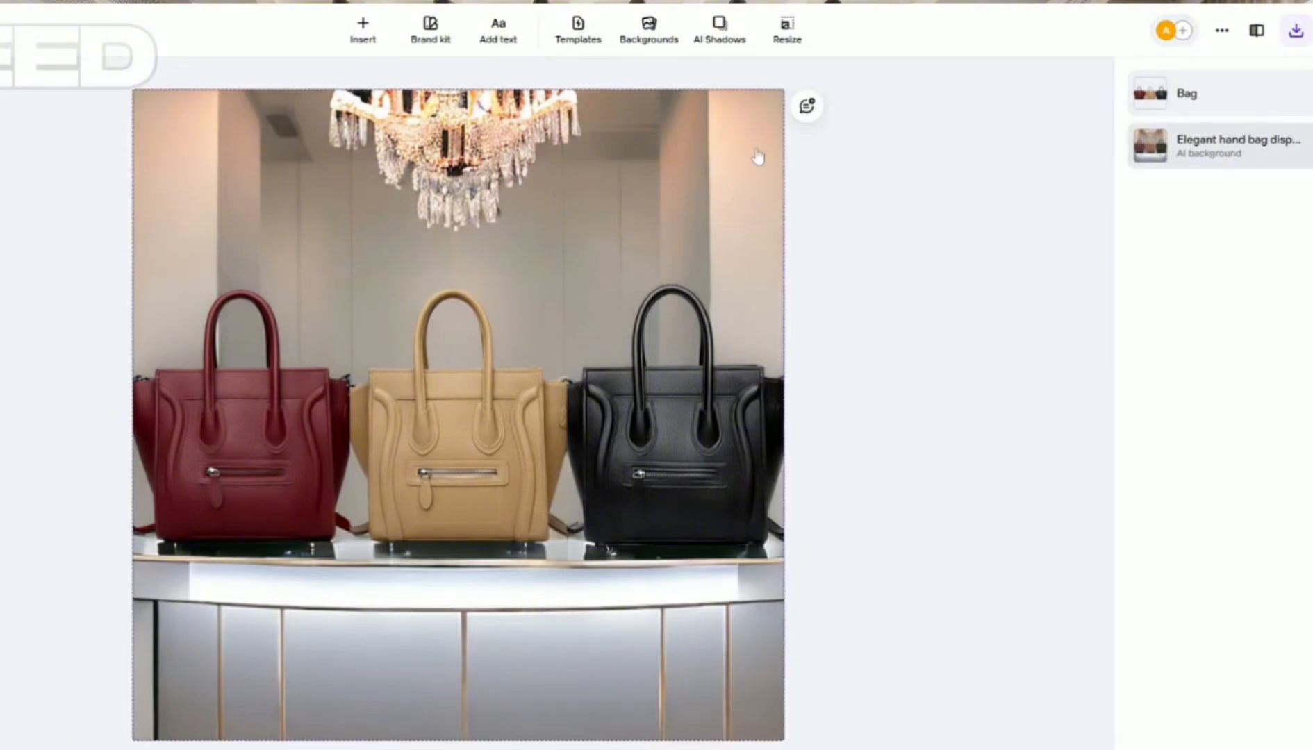
{"action": "left_click", "coordinate": [1211, 164]}
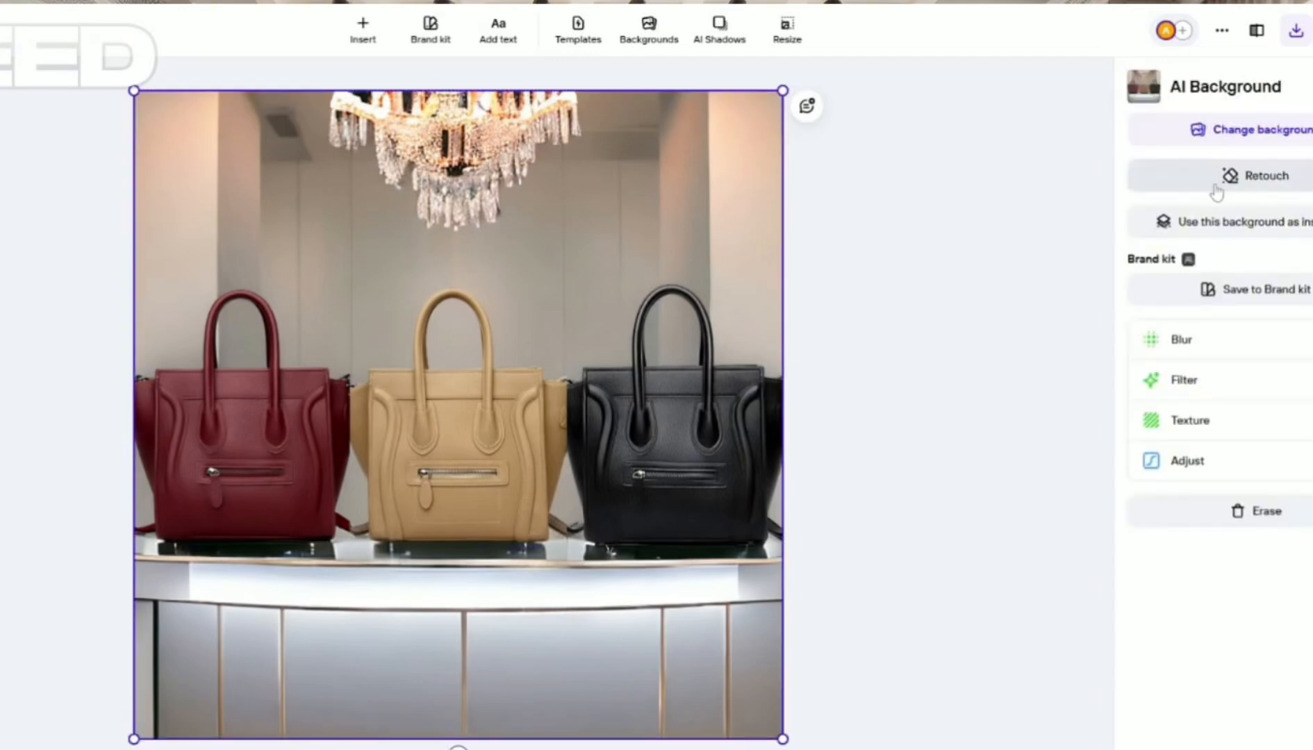
{"action": "left_click", "coordinate": [1242, 240]}
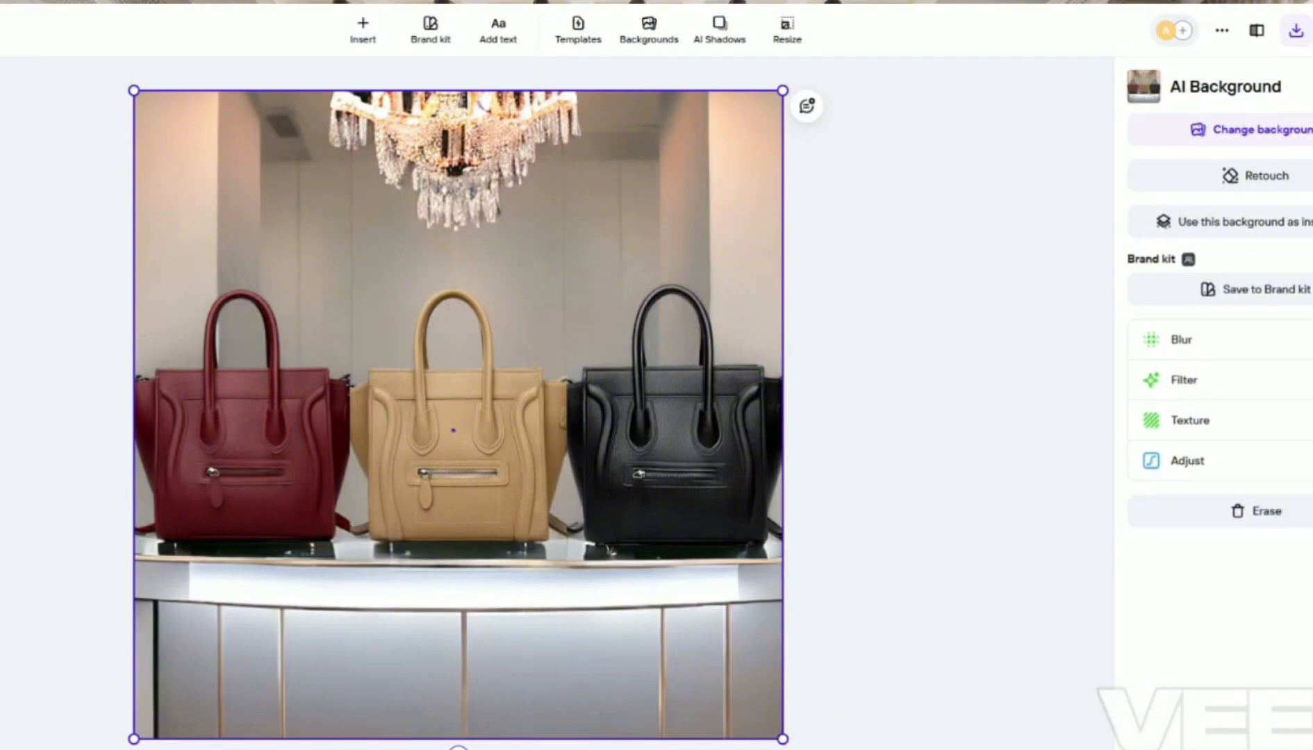
{"action": "left_click", "coordinate": [1272, 144]}
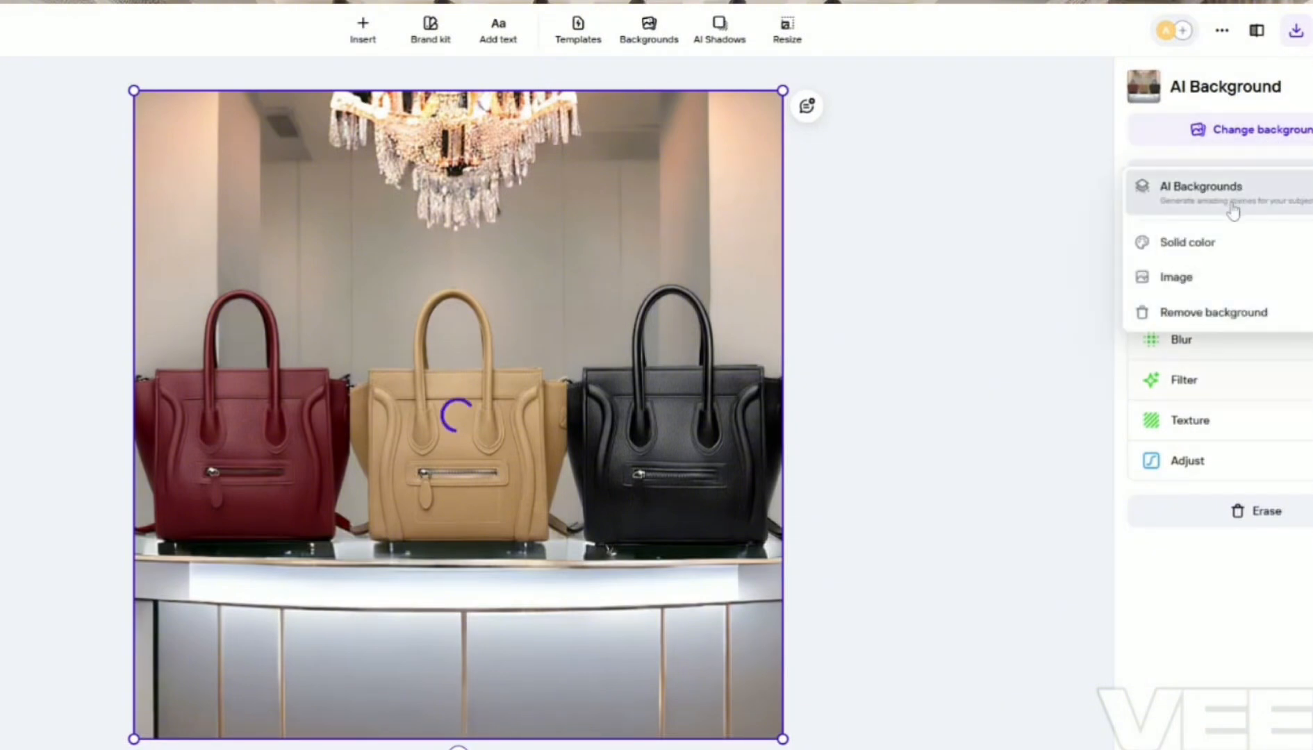
{"action": "left_click", "coordinate": [1233, 208]}
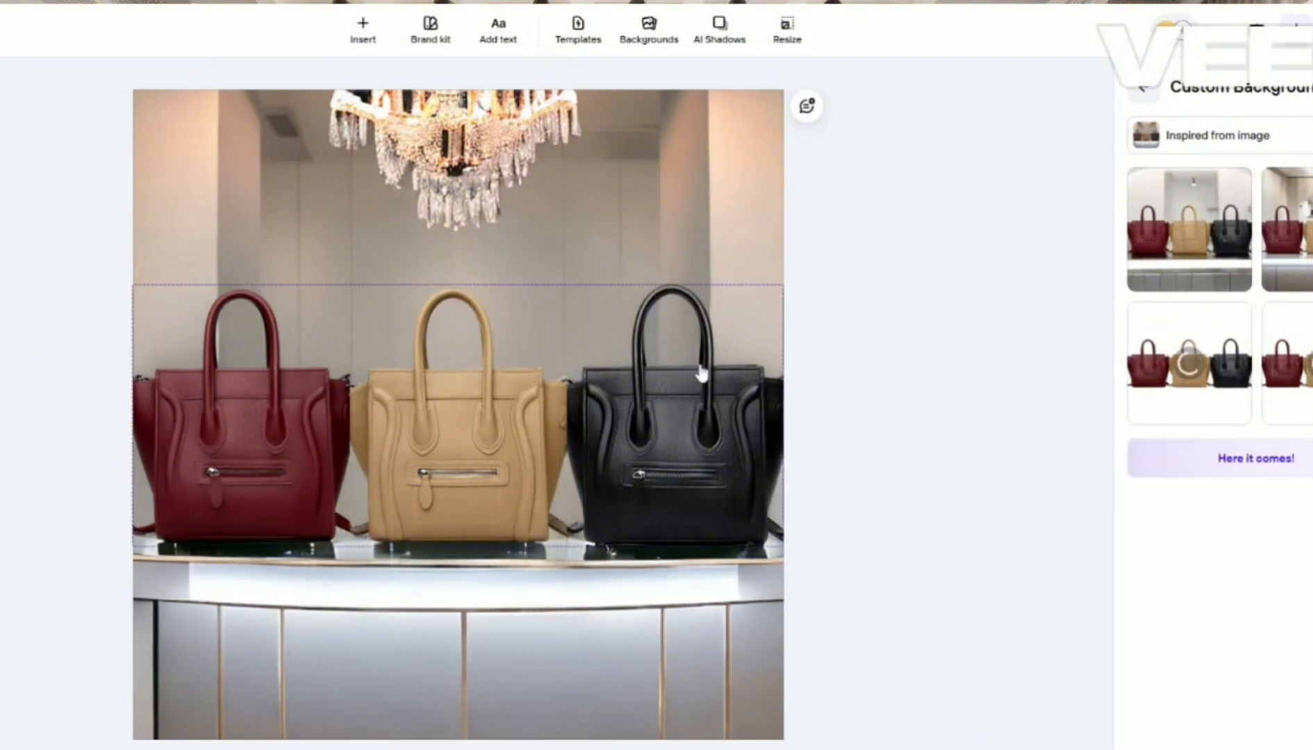
{"action": "left_click", "coordinate": [1162, 238]}
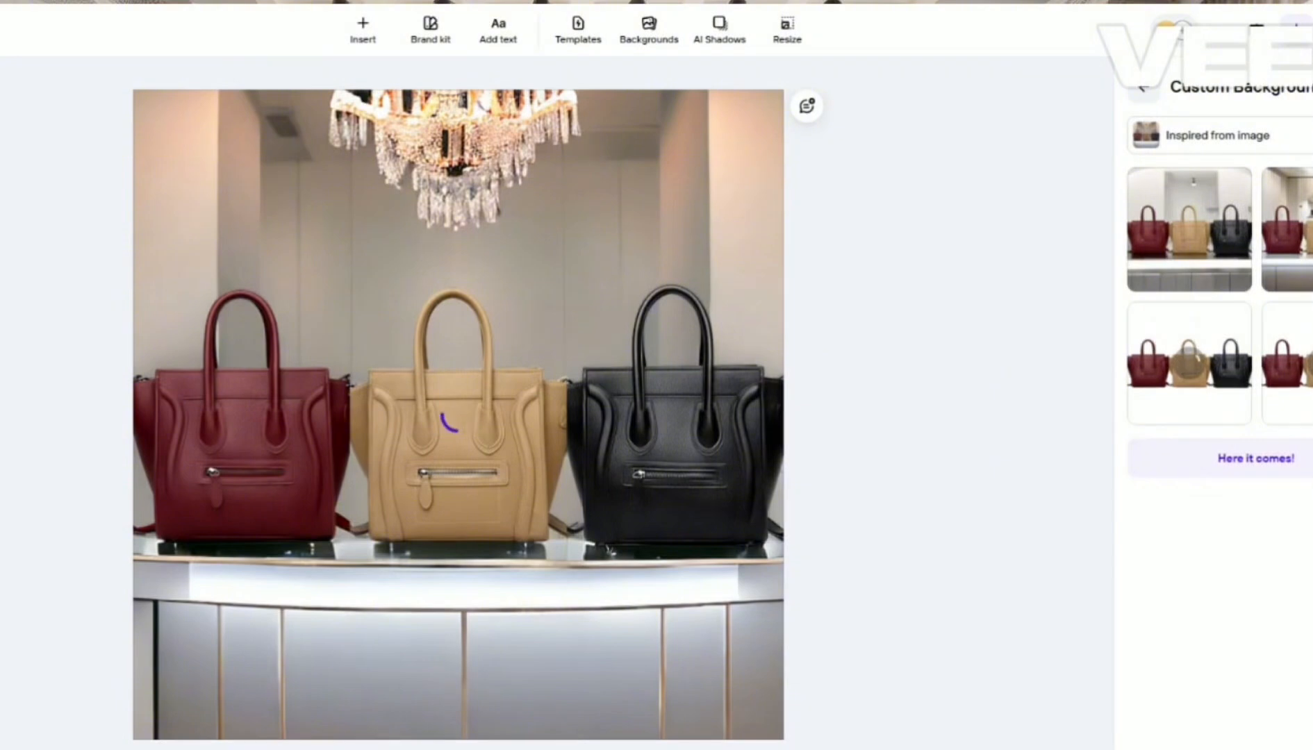
{"action": "left_click", "coordinate": [1178, 241]}
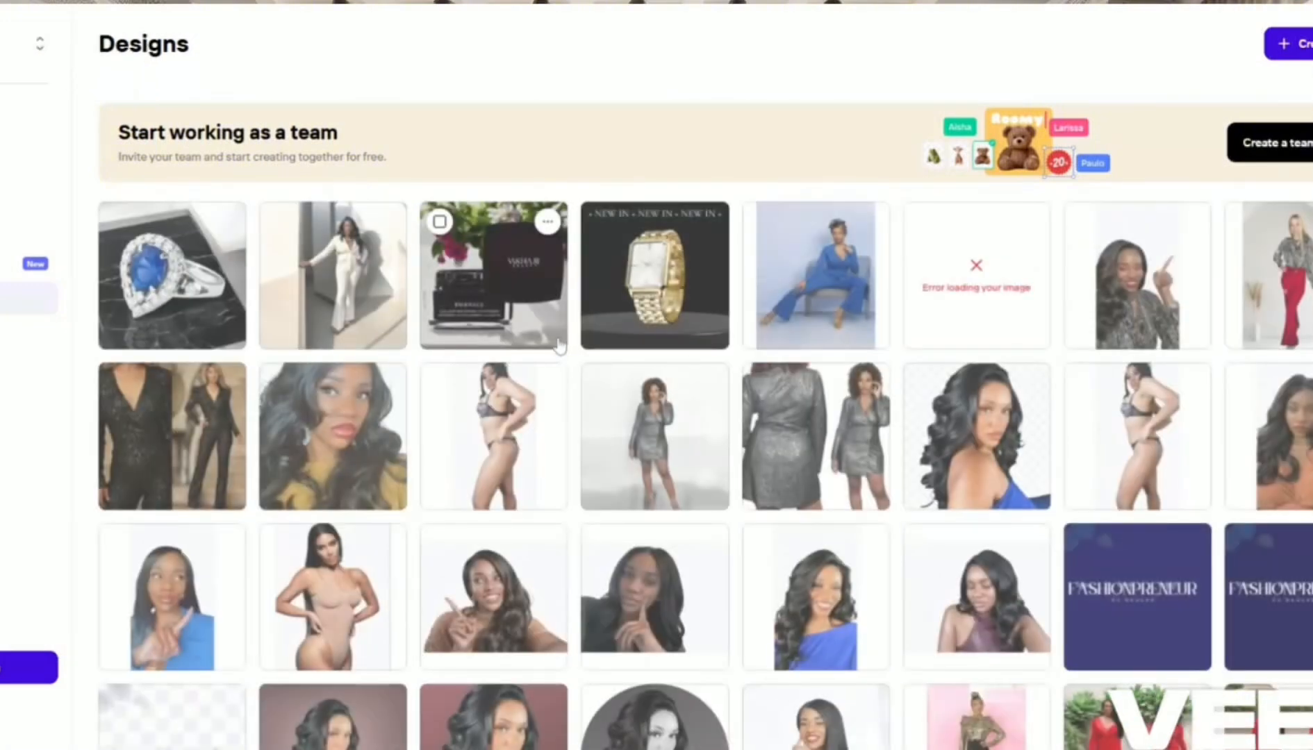
Step: Find the skincare set with the "NEW IN" heading on black among the saved designs and open it
{"action": "scroll", "coordinate": [788, 582], "scroll_direction": "down", "scroll_amount": 5}
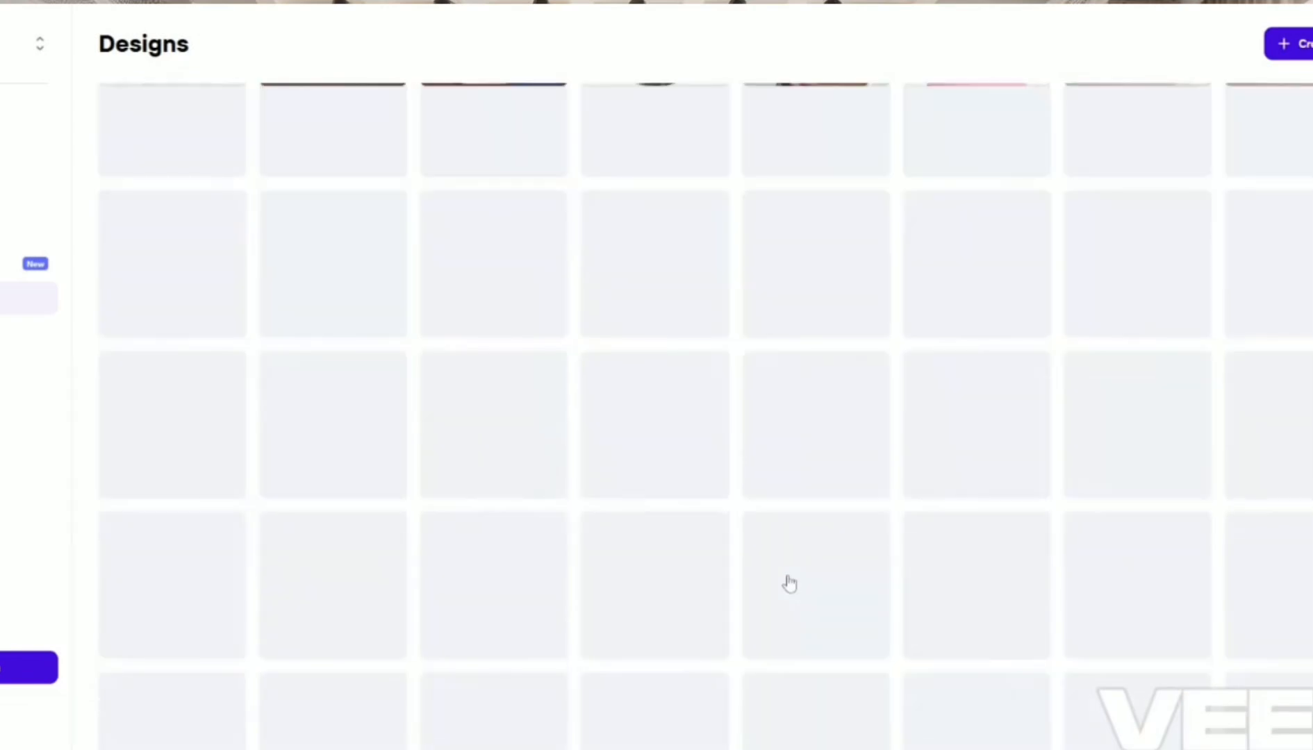
{"action": "scroll", "coordinate": [788, 582], "scroll_direction": "down", "scroll_amount": 2}
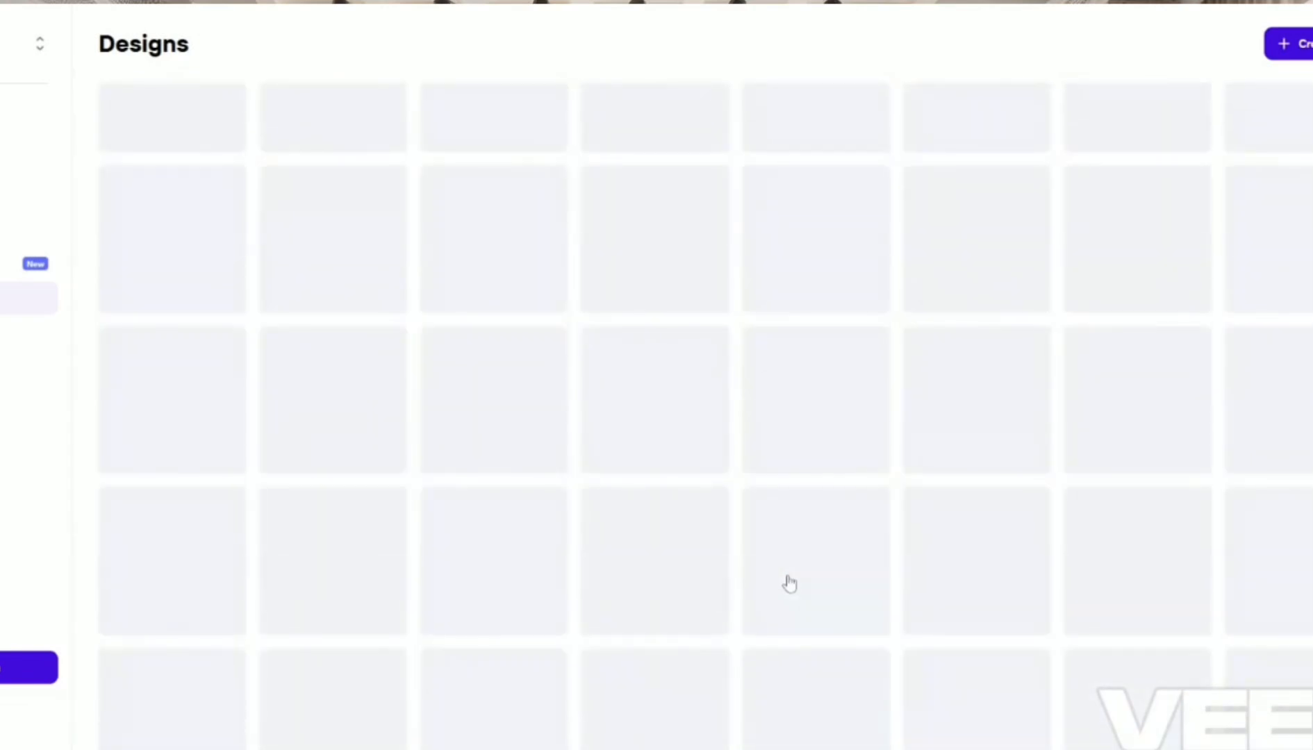
{"action": "scroll", "coordinate": [789, 582], "scroll_direction": "down", "scroll_amount": 2}
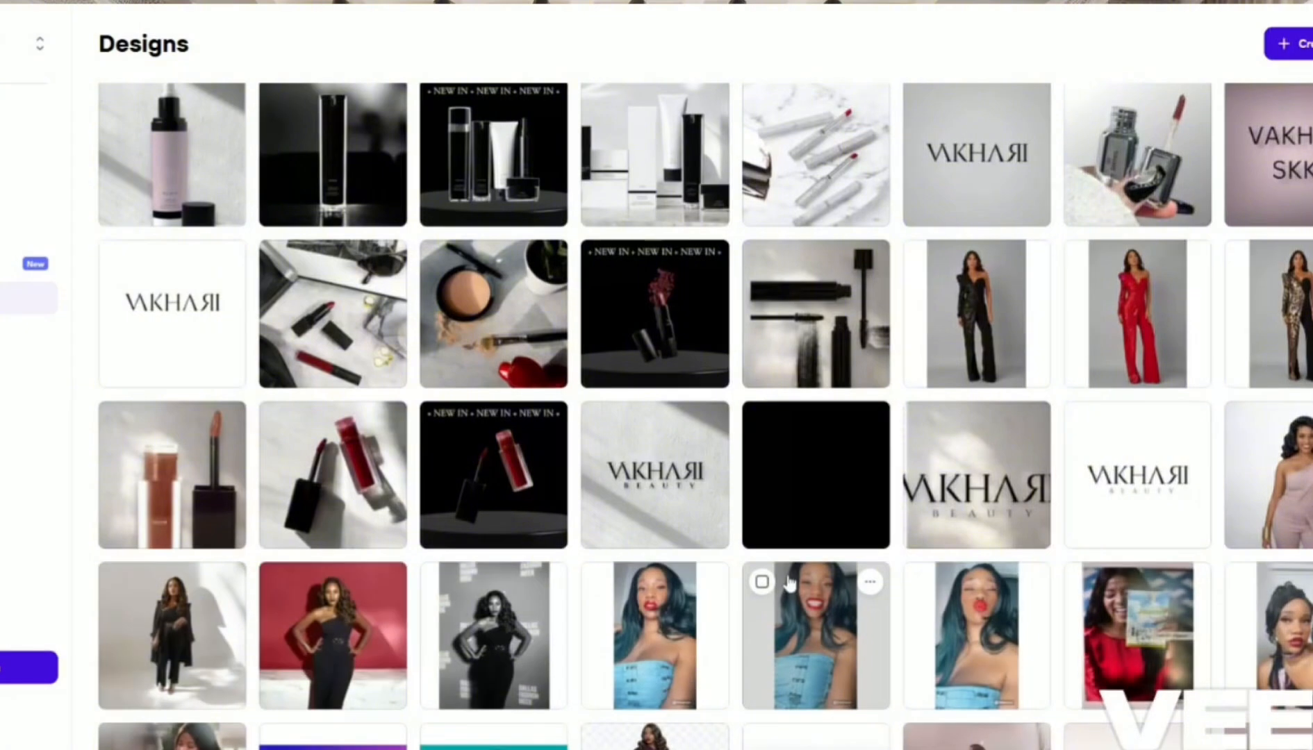
{"action": "scroll", "coordinate": [788, 582], "scroll_direction": "down", "scroll_amount": 3}
{"action": "scroll", "coordinate": [789, 582], "scroll_direction": "up", "scroll_amount": 5}
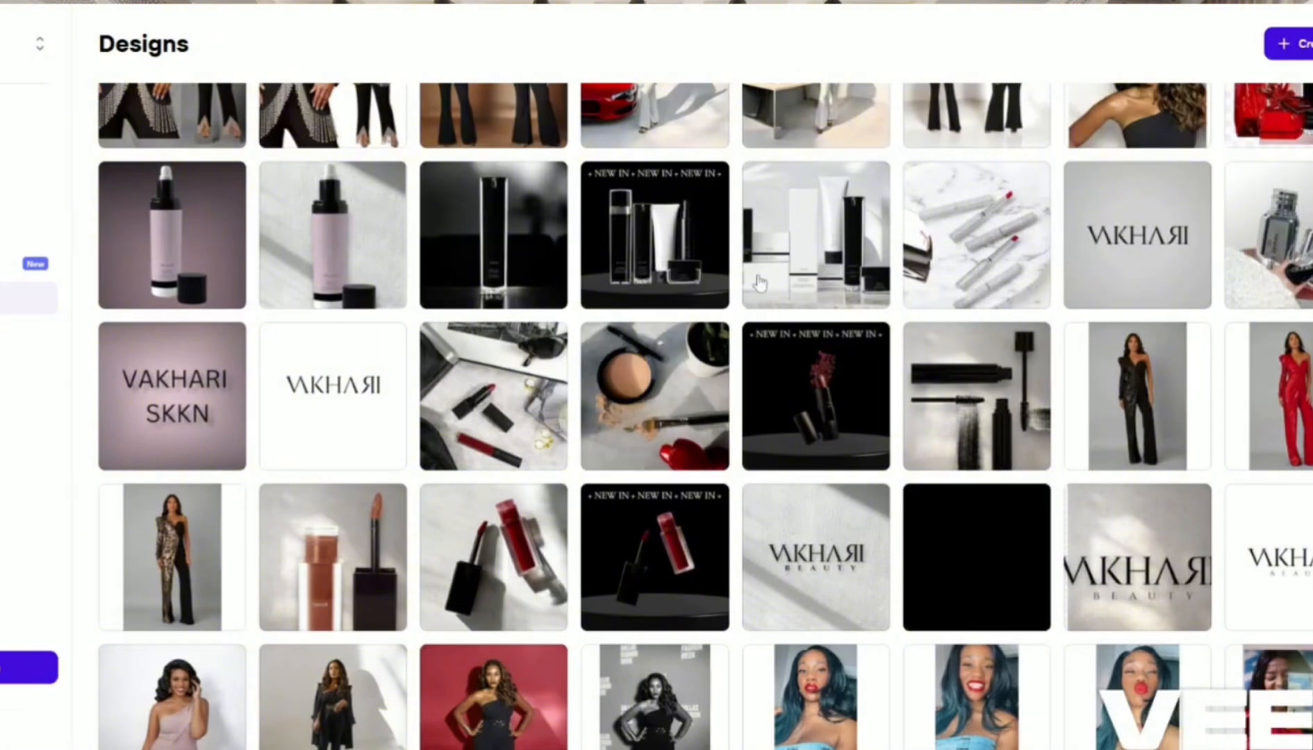
{"action": "left_click", "coordinate": [669, 267]}
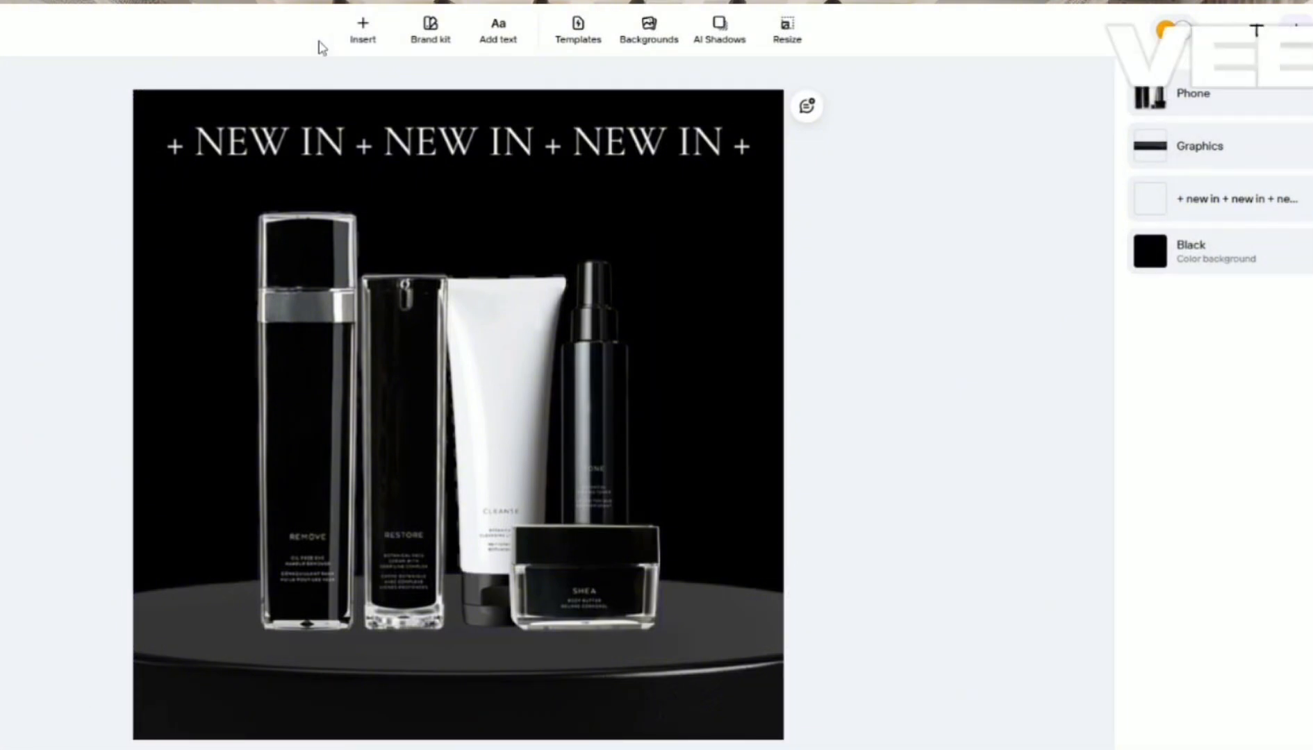
Step: Change the skincare design's black color background to light pink #FFD9D9 and return to the saved designs
{"action": "left_click", "coordinate": [1153, 264]}
{"action": "left_click", "coordinate": [1143, 289]}
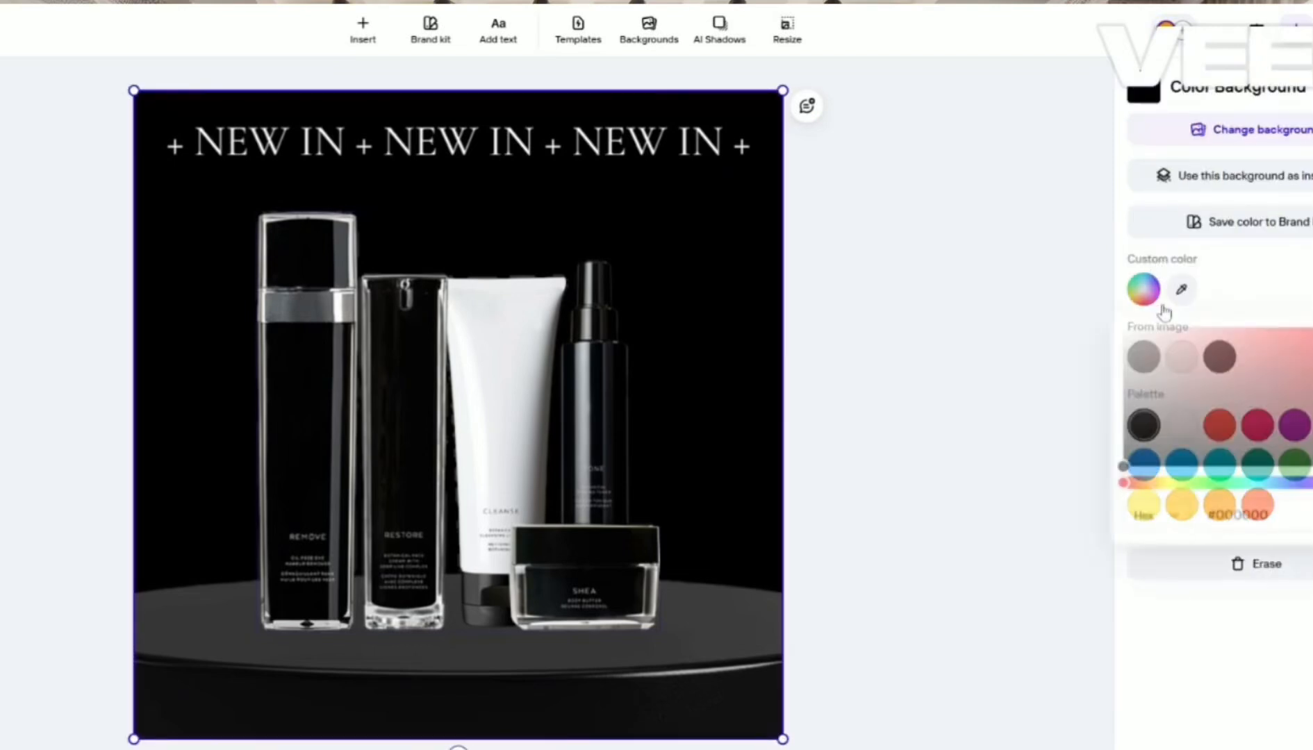
{"action": "left_click", "coordinate": [1190, 354]}
{"action": "mouse_move", "coordinate": [1158, 354]}
{"action": "left_mouse_down"}
{"action": "mouse_move", "coordinate": [1138, 349]}
{"action": "mouse_move", "coordinate": [1147, 338]}
{"action": "left_mouse_up"}
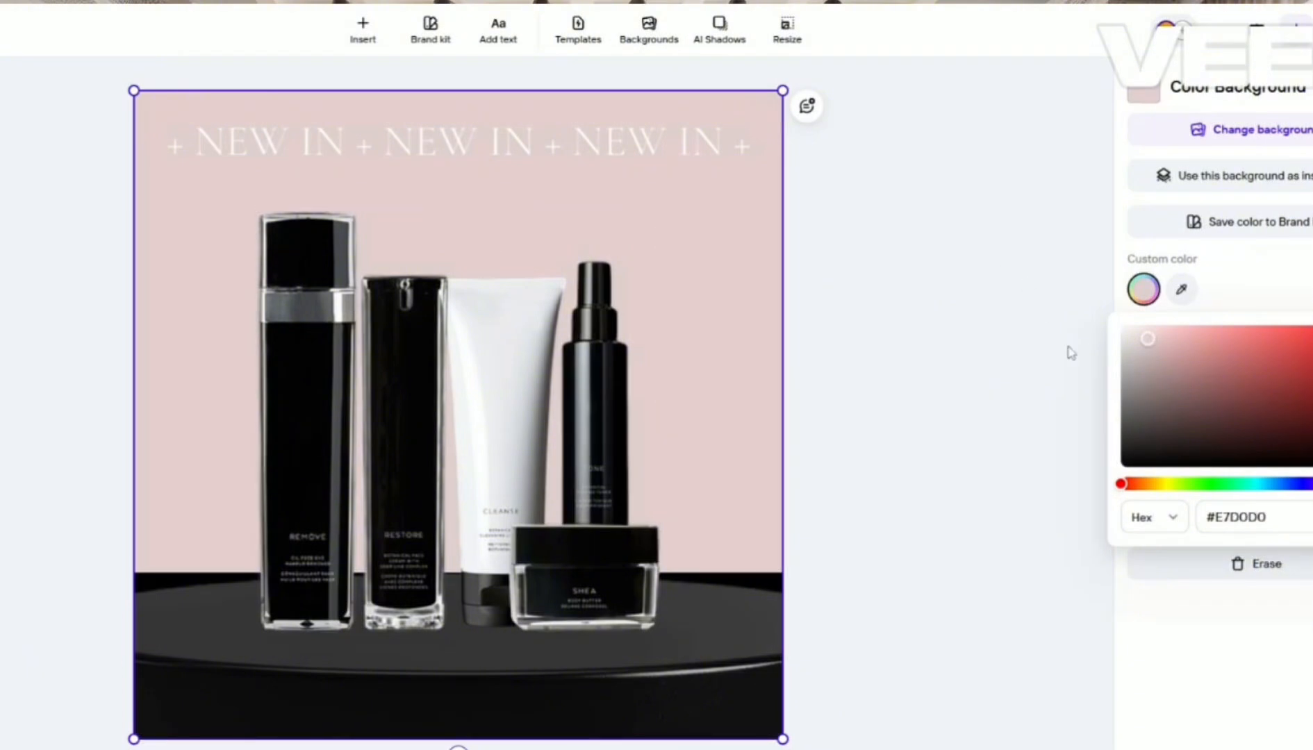
{"action": "left_click_drag", "start_coordinate": [1152, 341], "coordinate": [1172, 336]}
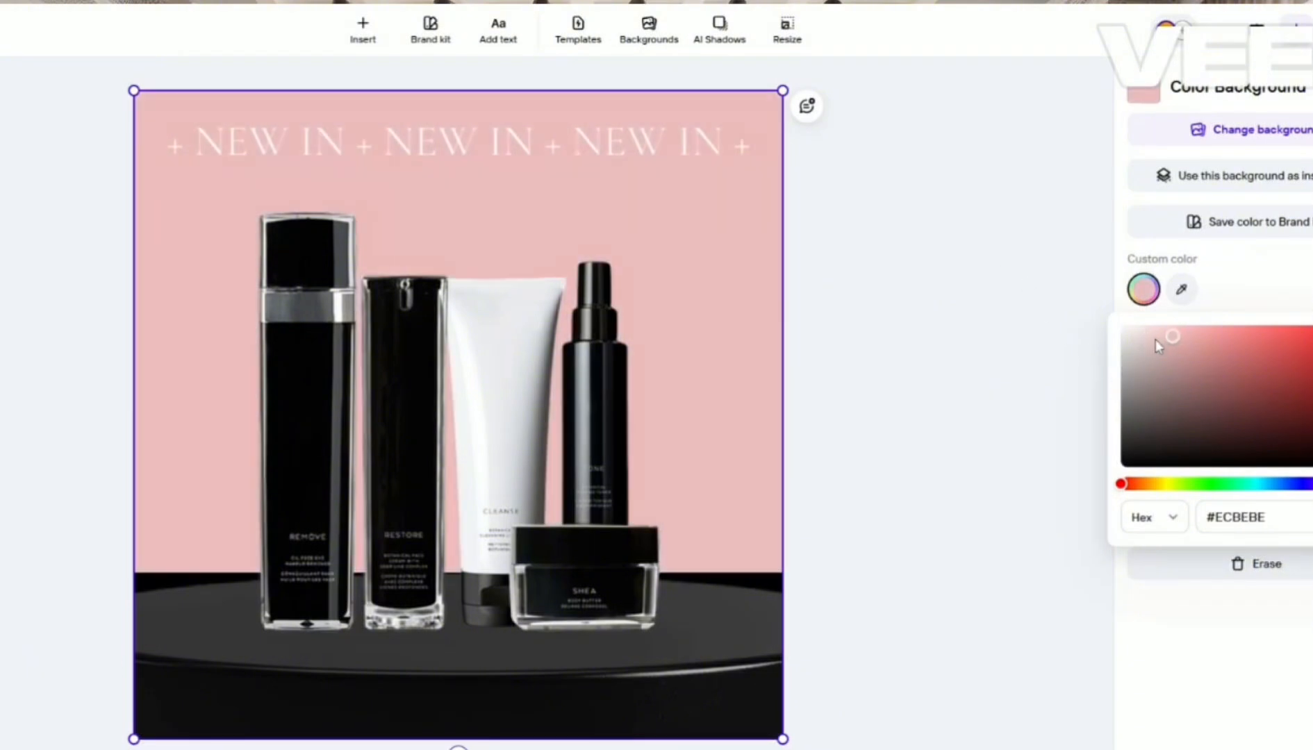
{"action": "mouse_move", "coordinate": [1254, 340]}
{"action": "left_mouse_down"}
{"action": "mouse_move", "coordinate": [1312, 347]}
{"action": "mouse_move", "coordinate": [1312, 466]}
{"action": "mouse_move", "coordinate": [1312, 341]}
{"action": "mouse_move", "coordinate": [1300, 441]}
{"action": "mouse_move", "coordinate": [1218, 446]}
{"action": "mouse_move", "coordinate": [1132, 373]}
{"action": "mouse_move", "coordinate": [1119, 326]}
{"action": "mouse_move", "coordinate": [1228, 342]}
{"action": "mouse_move", "coordinate": [1183, 357]}
{"action": "mouse_move", "coordinate": [1190, 387]}
{"action": "mouse_move", "coordinate": [1149, 338]}
{"action": "mouse_move", "coordinate": [1165, 330]}
{"action": "mouse_move", "coordinate": [1184, 345]}
{"action": "mouse_move", "coordinate": [1161, 326]}
{"action": "left_mouse_up"}
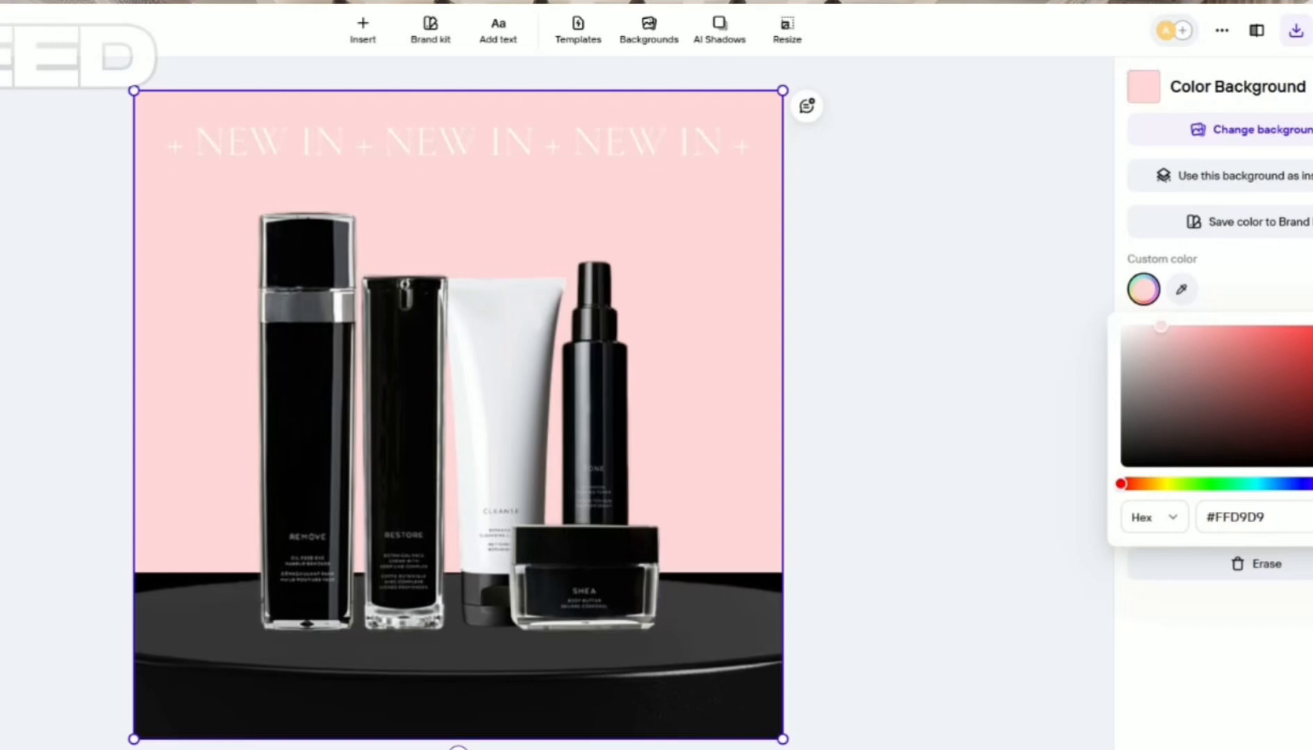
{"action": "left_click", "coordinate": [8, 30]}
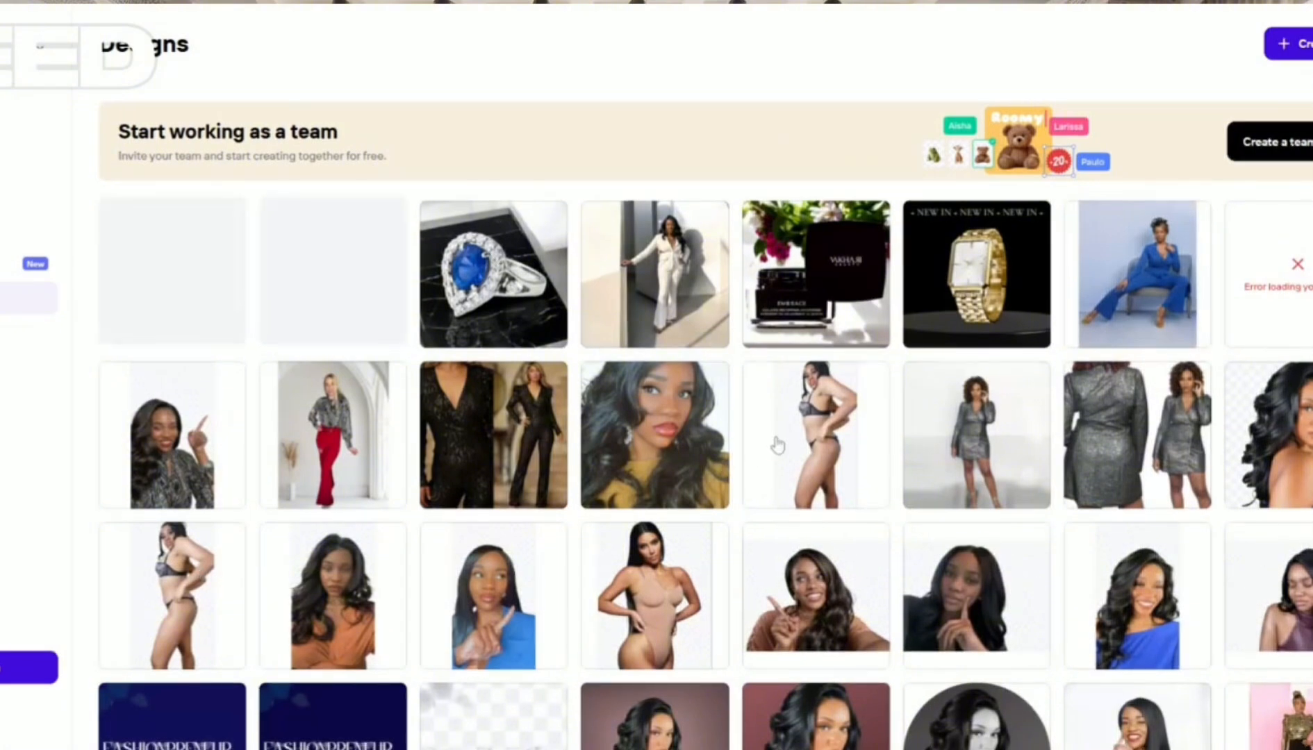
Step: Examine the saved beauty, fashion, jewelry and handbag designs down to the oldest examples
{"action": "scroll", "coordinate": [777, 445], "scroll_direction": "down", "scroll_amount": 2}
{"action": "scroll", "coordinate": [777, 445], "scroll_direction": "down", "scroll_amount": 10}
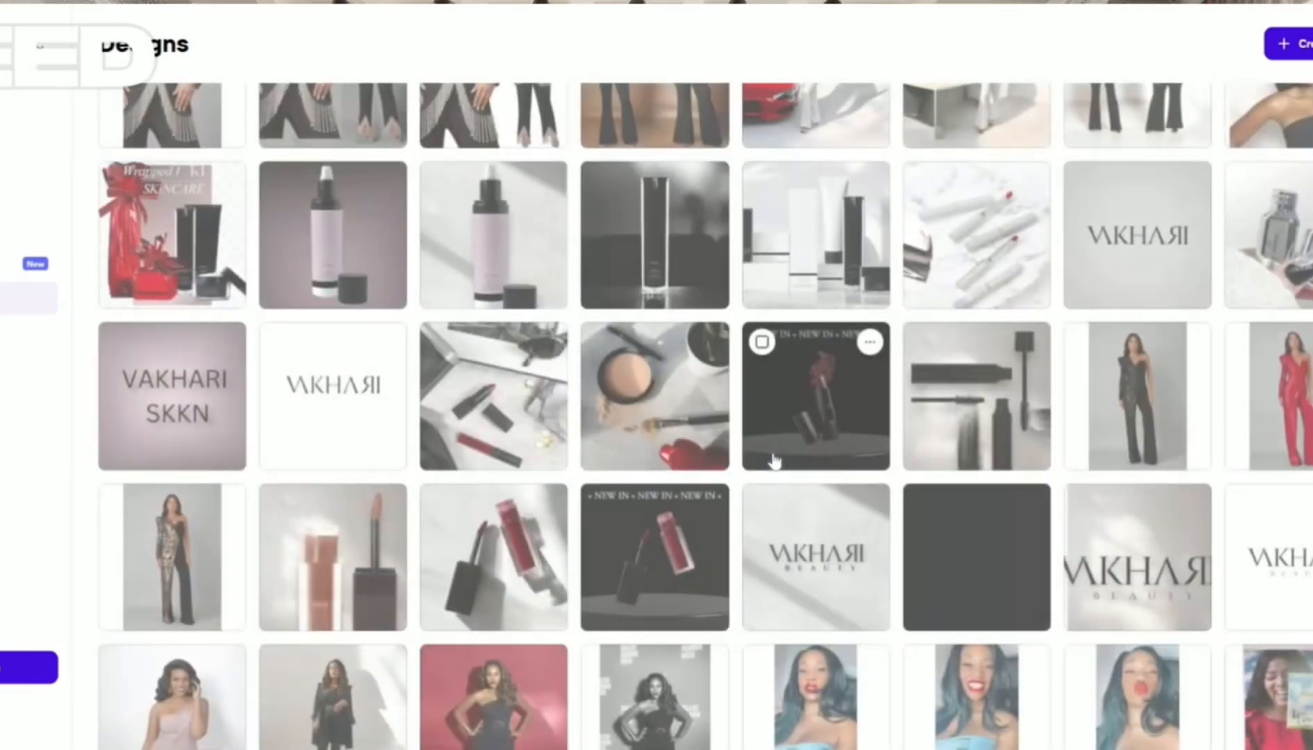
{"action": "scroll", "coordinate": [775, 462], "scroll_direction": "down", "scroll_amount": 10}
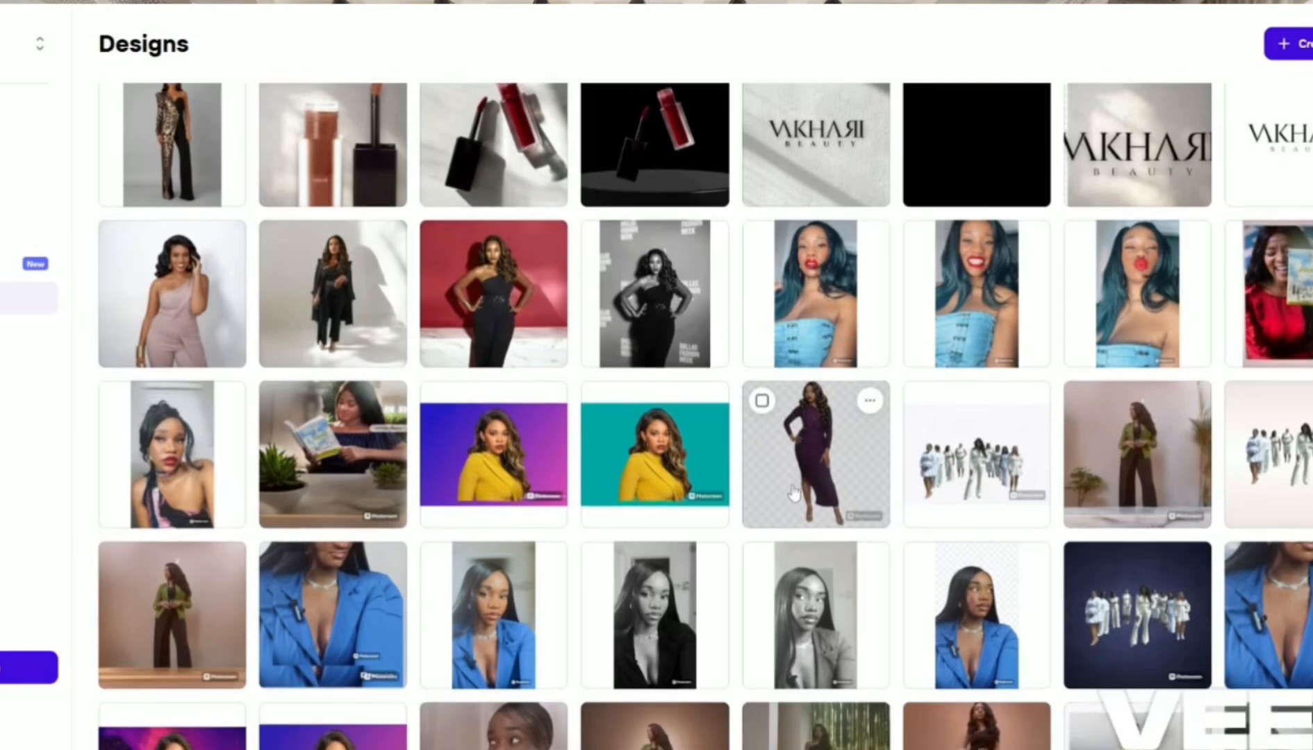
{"action": "scroll", "coordinate": [794, 491], "scroll_direction": "down", "scroll_amount": 3}
{"action": "scroll", "coordinate": [794, 491], "scroll_direction": "down", "scroll_amount": 7}
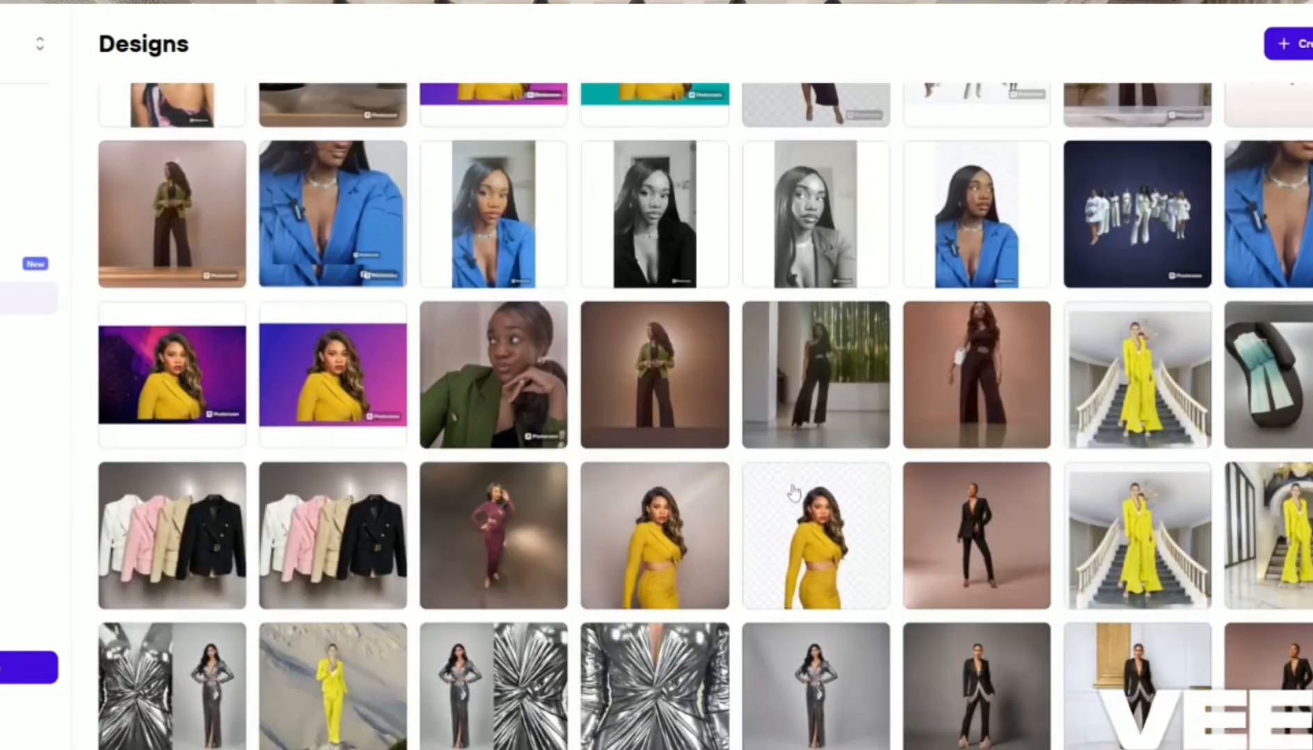
{"action": "scroll", "coordinate": [794, 491], "scroll_direction": "down", "scroll_amount": 4}
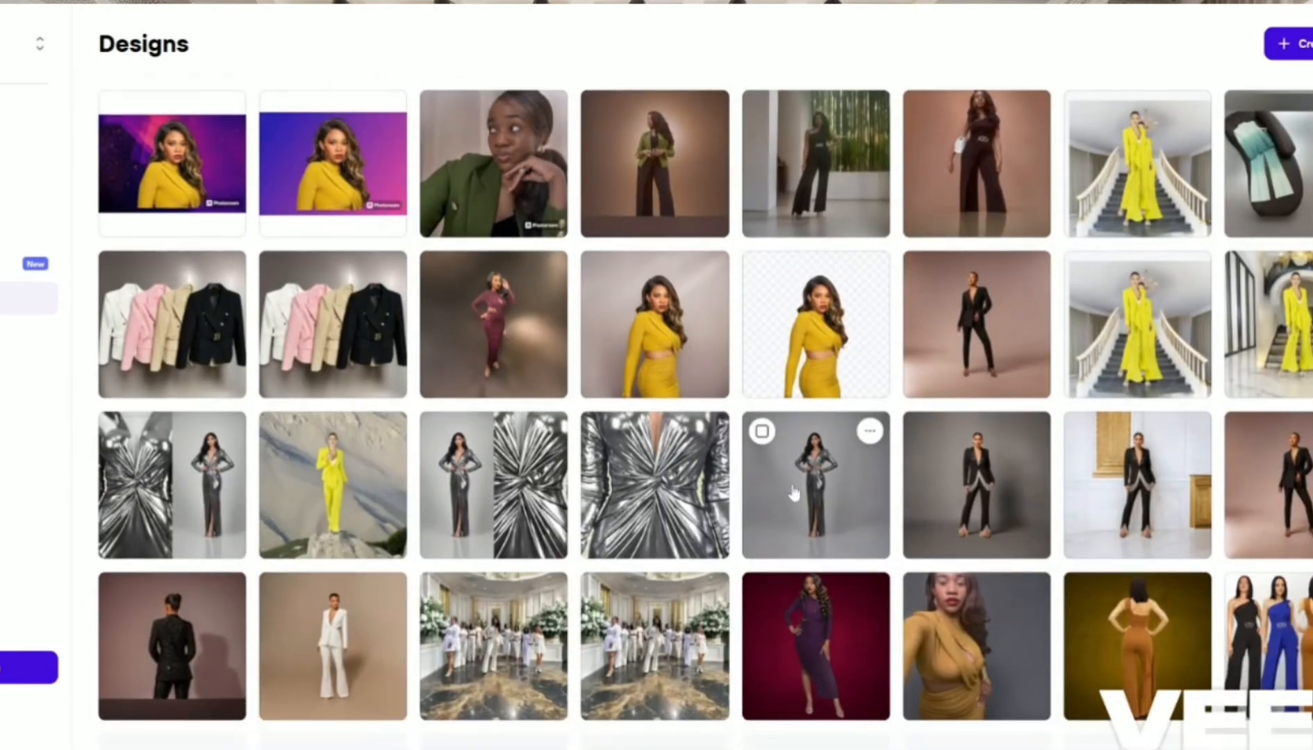
{"action": "scroll", "coordinate": [794, 491], "scroll_direction": "down", "scroll_amount": 6}
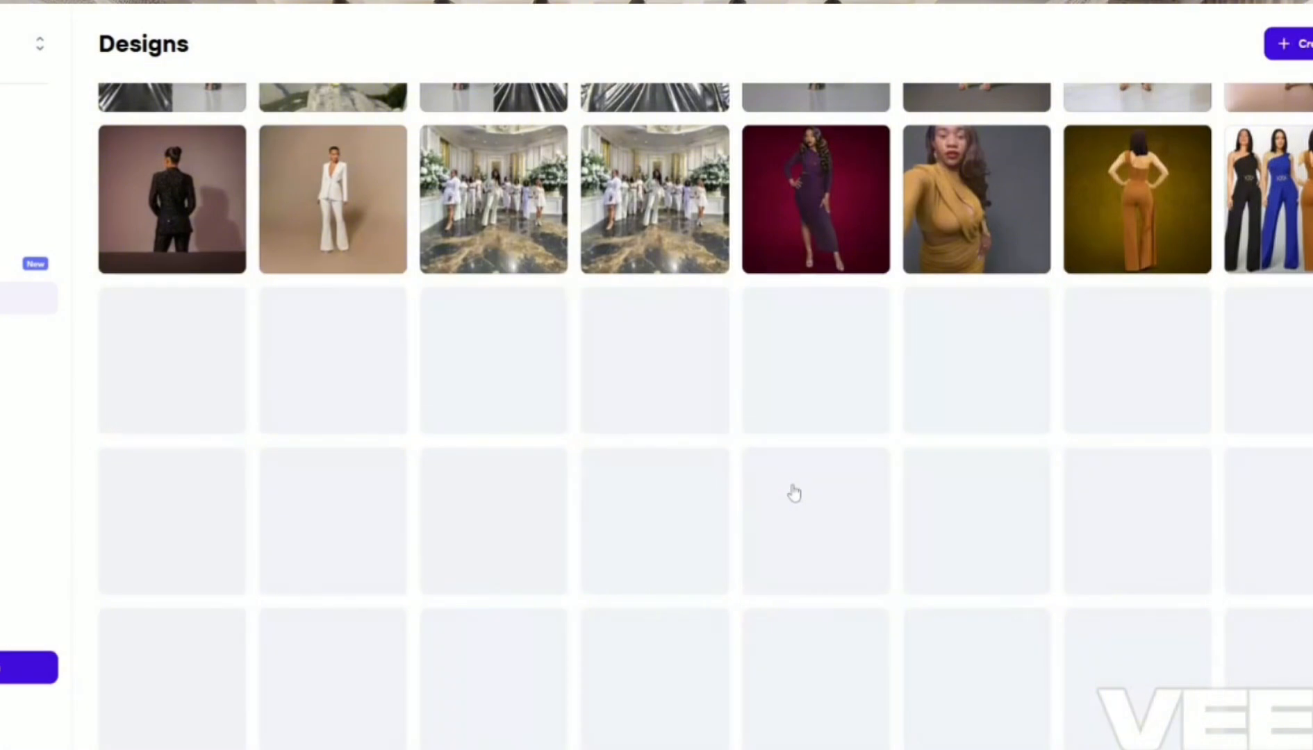
{"action": "scroll", "coordinate": [794, 491], "scroll_direction": "down", "scroll_amount": 7}
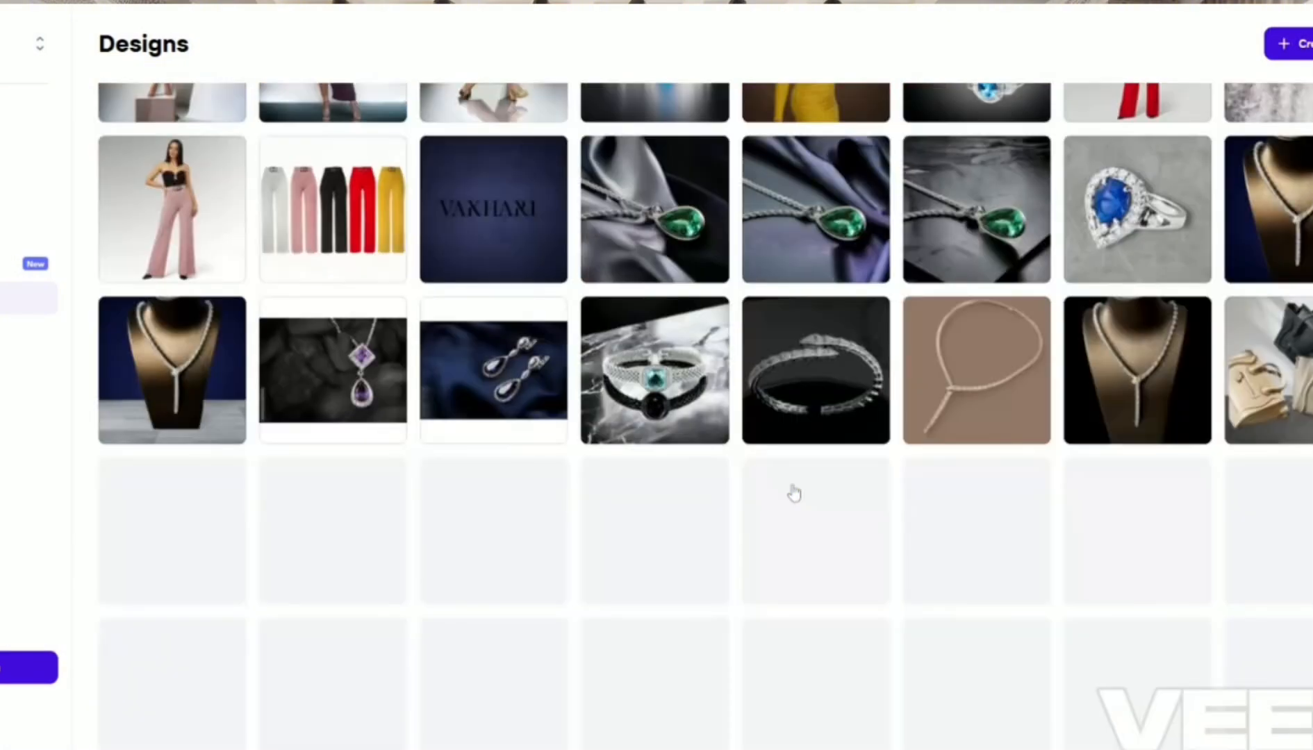
{"action": "scroll", "coordinate": [794, 491], "scroll_direction": "down", "scroll_amount": 5}
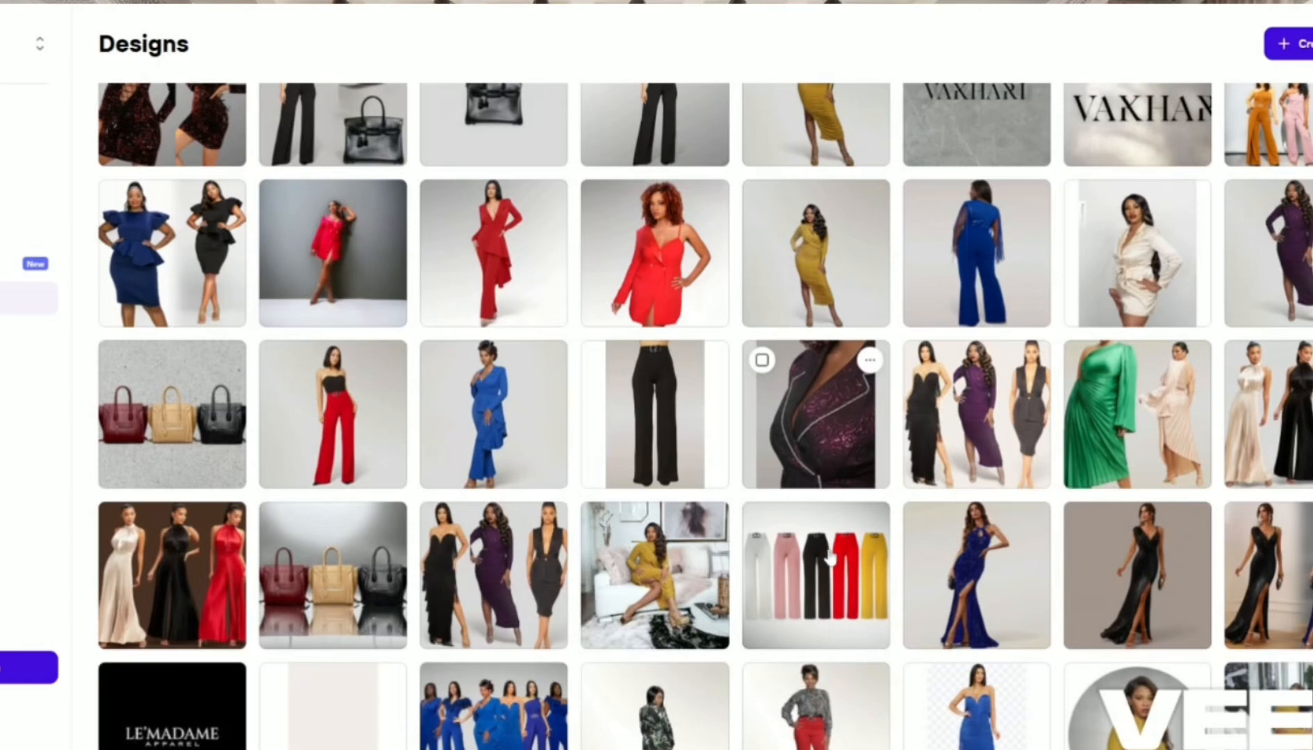
{"action": "scroll", "coordinate": [830, 553], "scroll_direction": "down", "scroll_amount": 10}
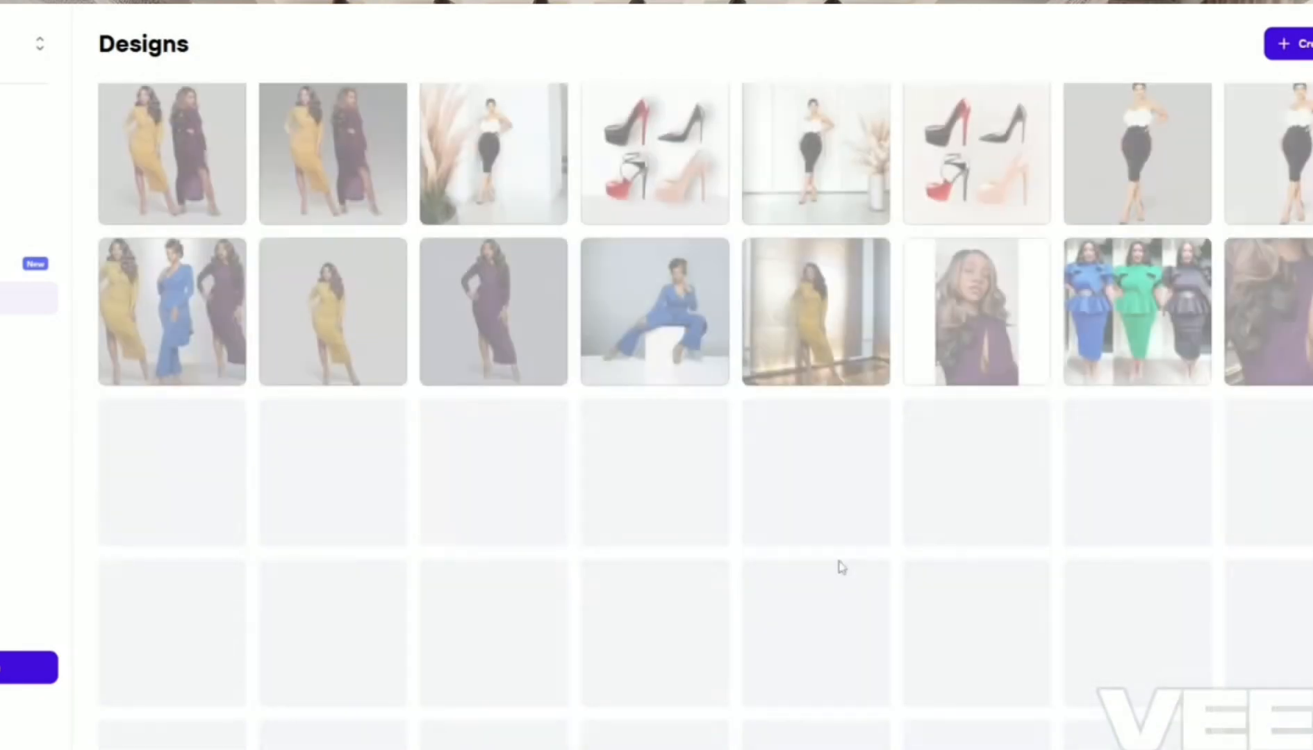
{"action": "scroll", "coordinate": [841, 566], "scroll_direction": "down", "scroll_amount": 5}
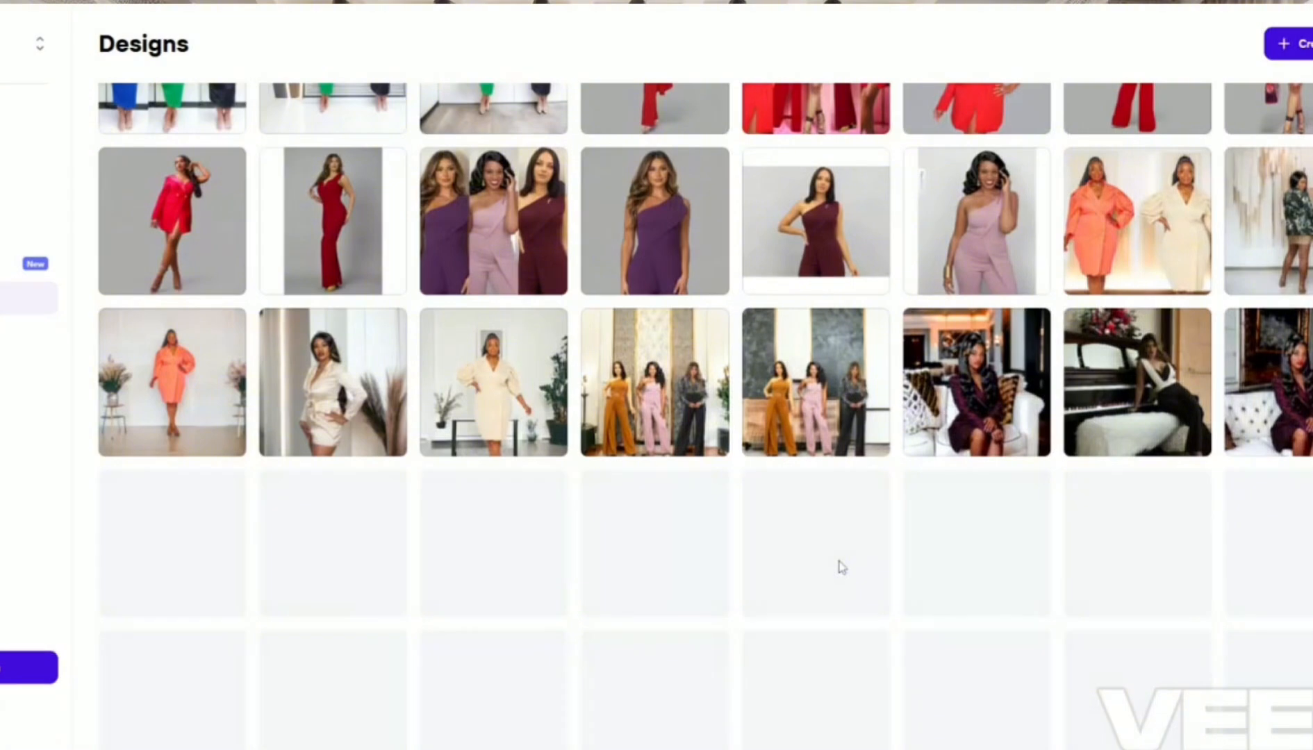
{"action": "scroll", "coordinate": [841, 567], "scroll_direction": "up", "scroll_amount": 10}
{"action": "scroll", "coordinate": [840, 568], "scroll_direction": "up", "scroll_amount": 1}
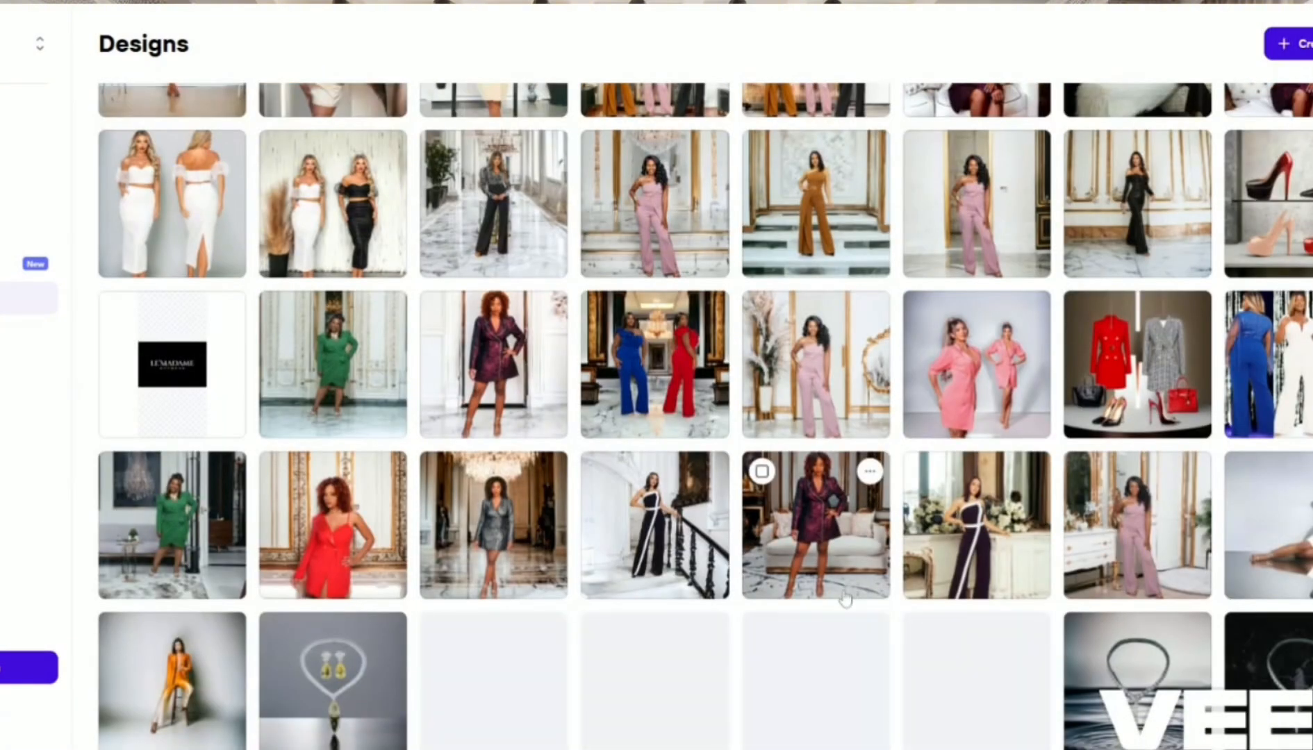
{"action": "scroll", "coordinate": [757, 466], "scroll_direction": "down", "scroll_amount": 1}
{"action": "scroll", "coordinate": [758, 465], "scroll_direction": "down", "scroll_amount": 3}
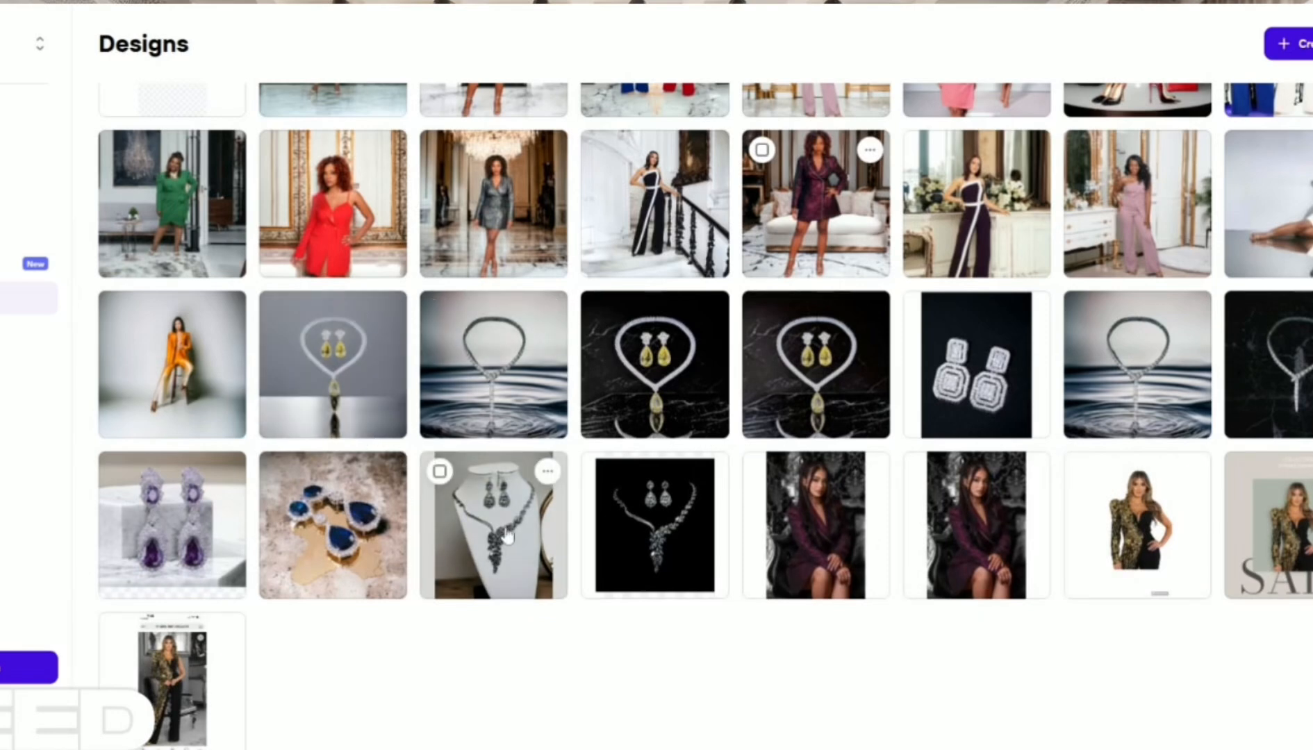
Step: Review the saved designs from the oldest jewelry images back to the black suit, skincare and makeup examples
{"action": "scroll", "coordinate": [507, 535], "scroll_direction": "up", "scroll_amount": 4}
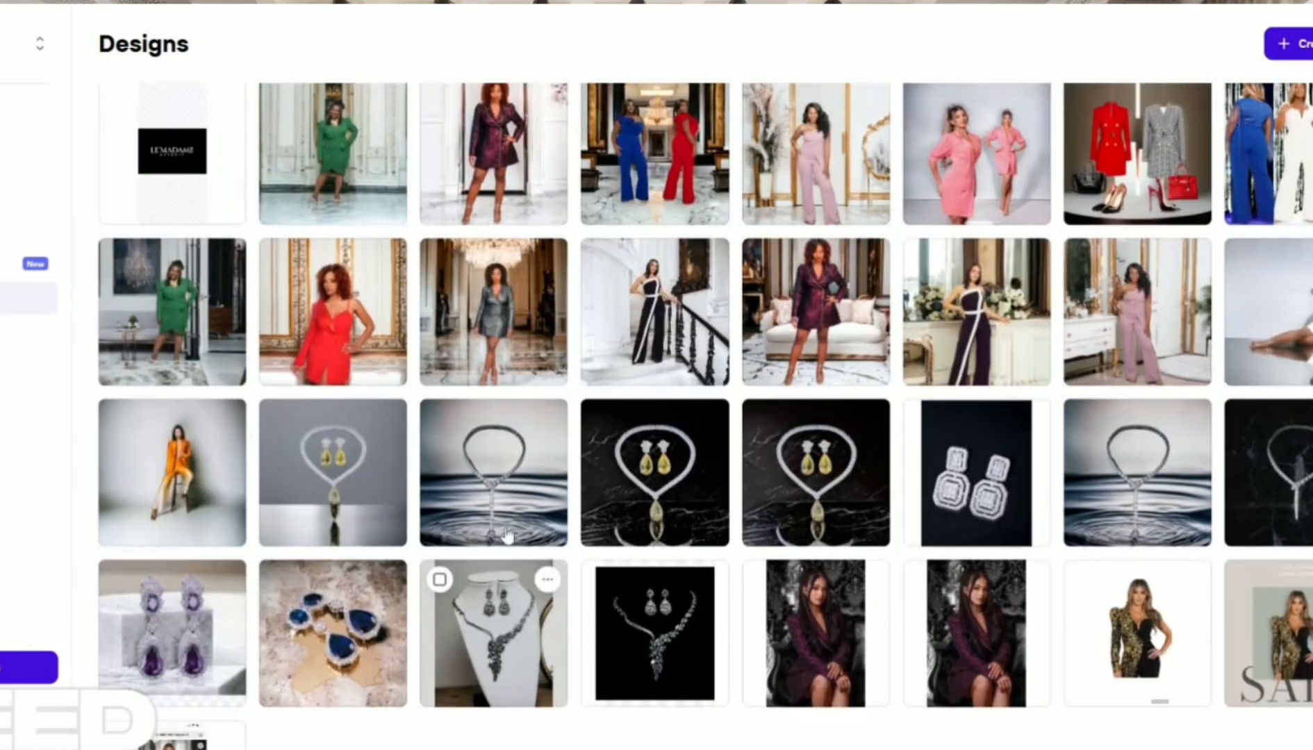
{"action": "scroll", "coordinate": [507, 535], "scroll_direction": "up", "scroll_amount": 10}
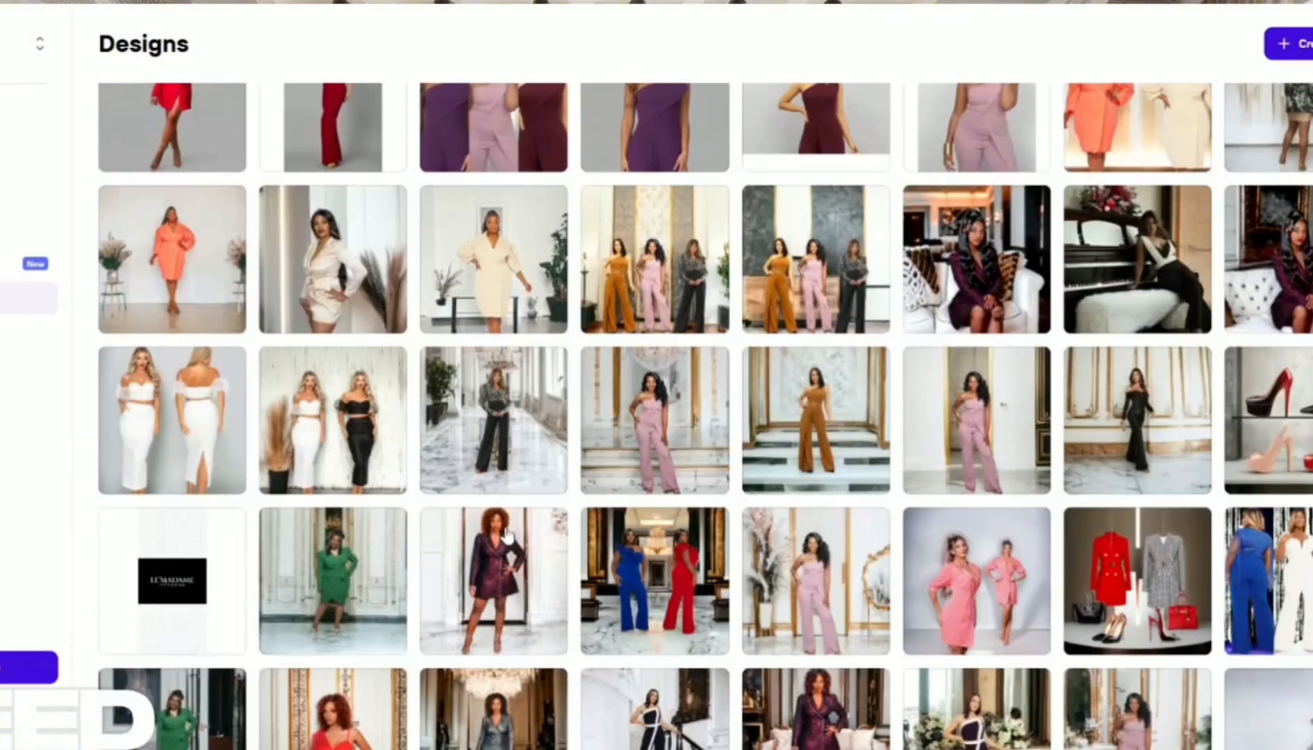
{"action": "scroll", "coordinate": [507, 535], "scroll_direction": "up", "scroll_amount": 15}
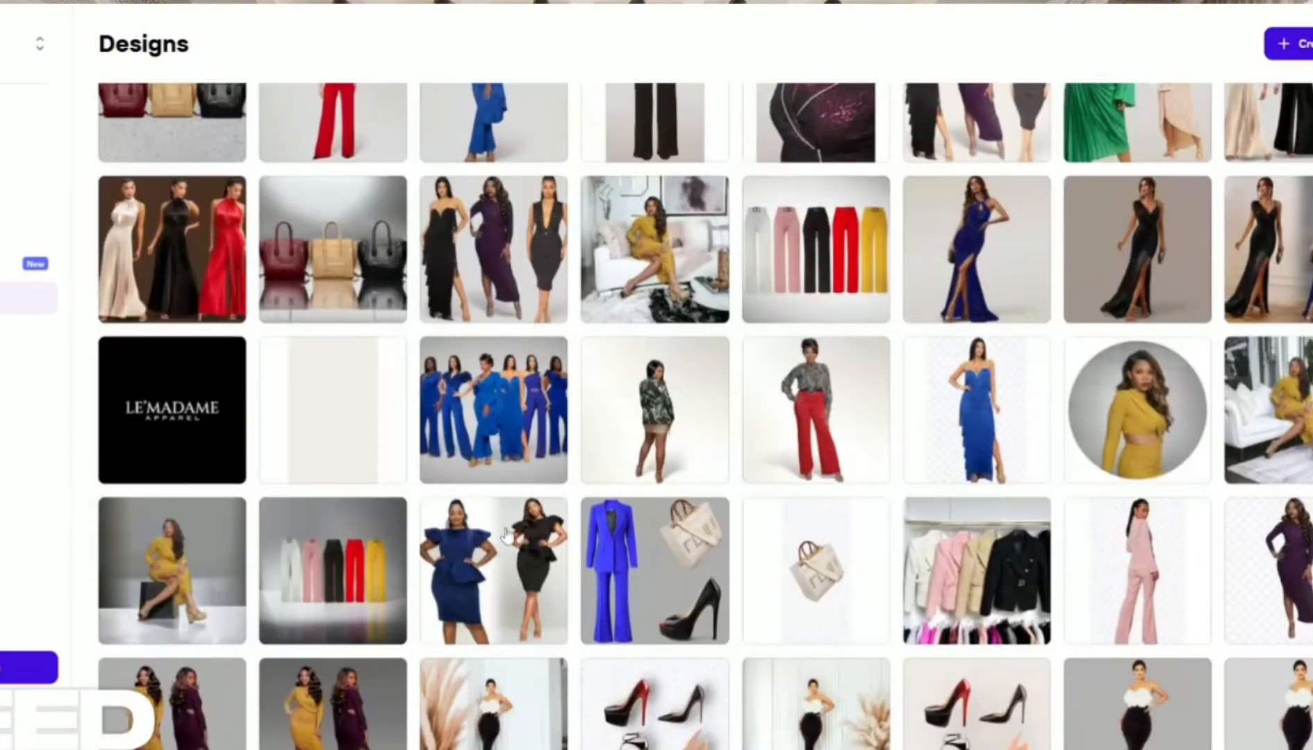
{"action": "scroll", "coordinate": [506, 534], "scroll_direction": "up", "scroll_amount": 15}
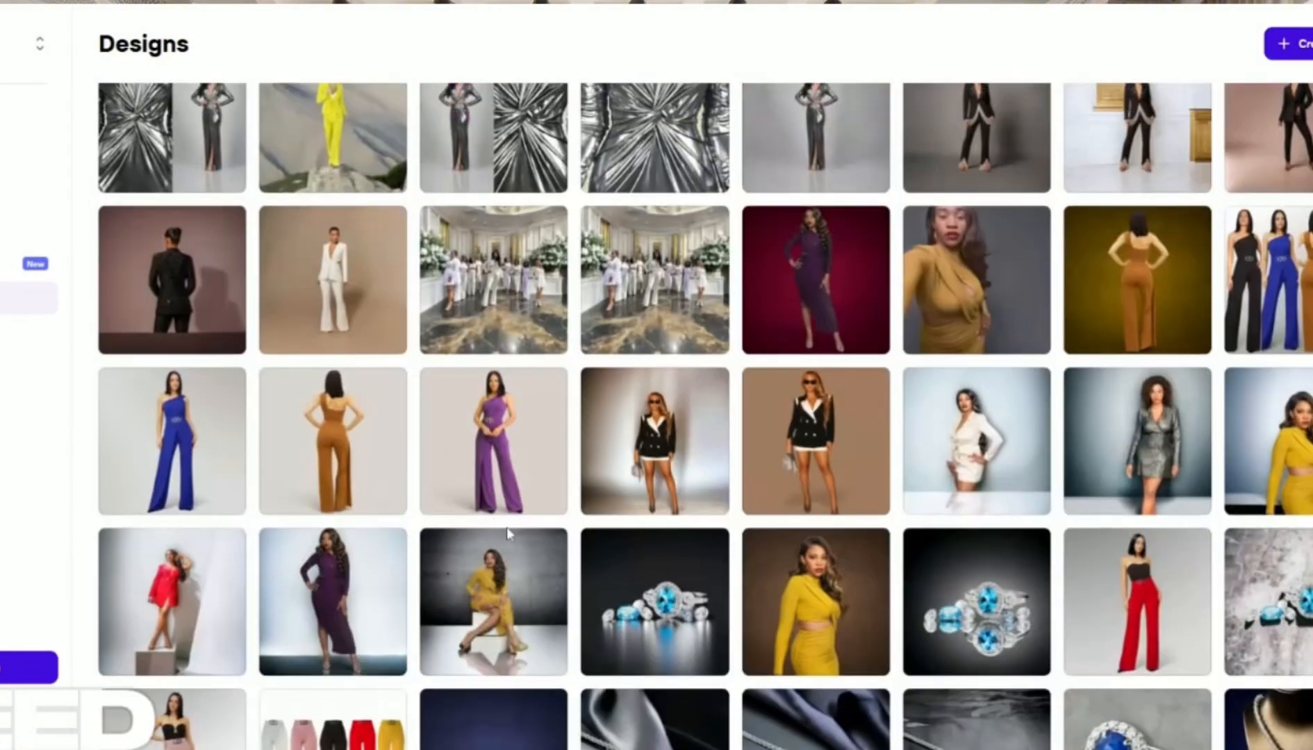
{"action": "scroll", "coordinate": [506, 526], "scroll_direction": "up", "scroll_amount": 5}
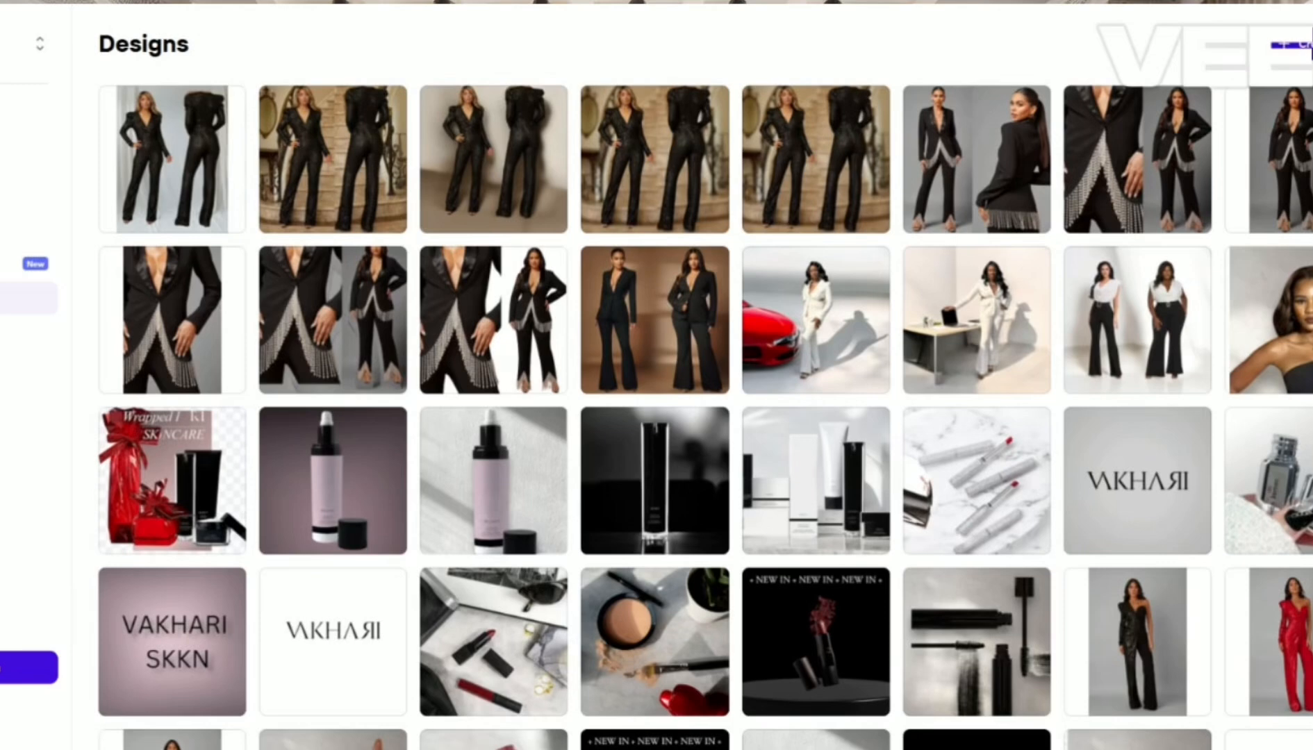
{"action": "scroll", "coordinate": [757, 692], "scroll_direction": "down", "scroll_amount": 3}
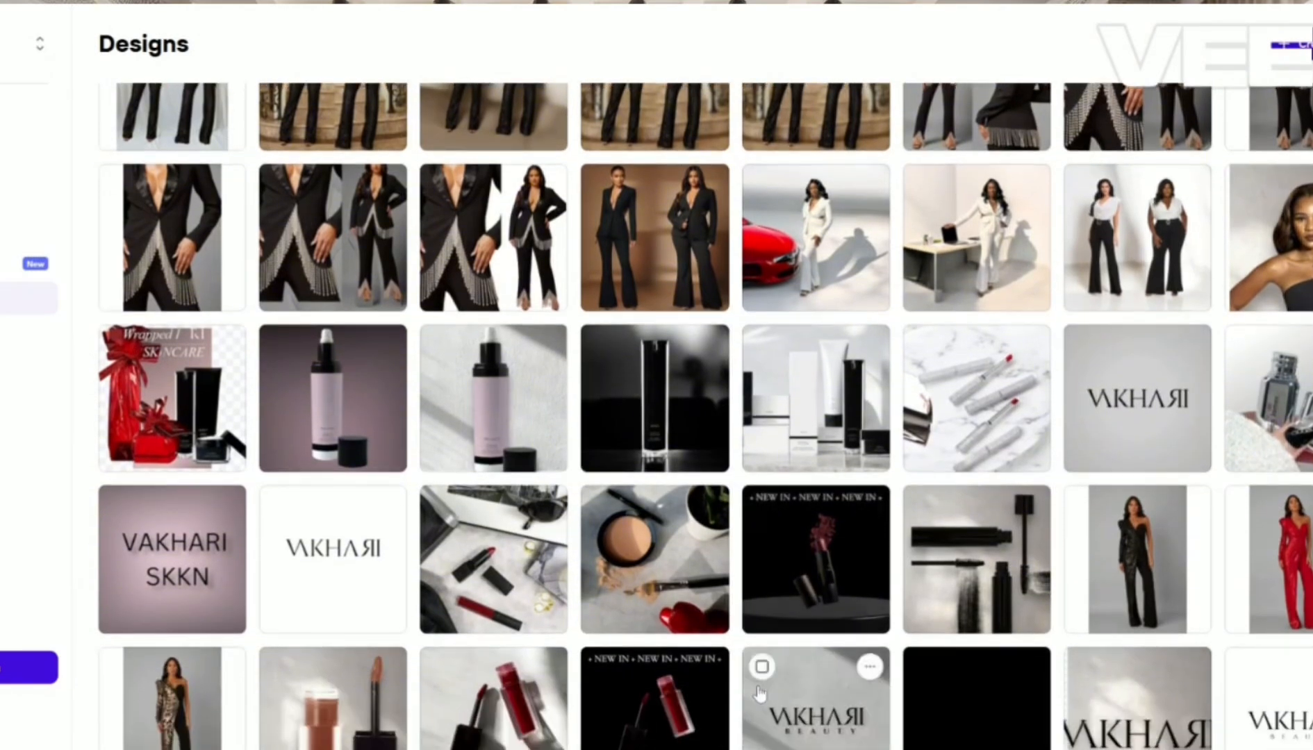
{"action": "scroll", "coordinate": [760, 693], "scroll_direction": "down", "scroll_amount": 5}
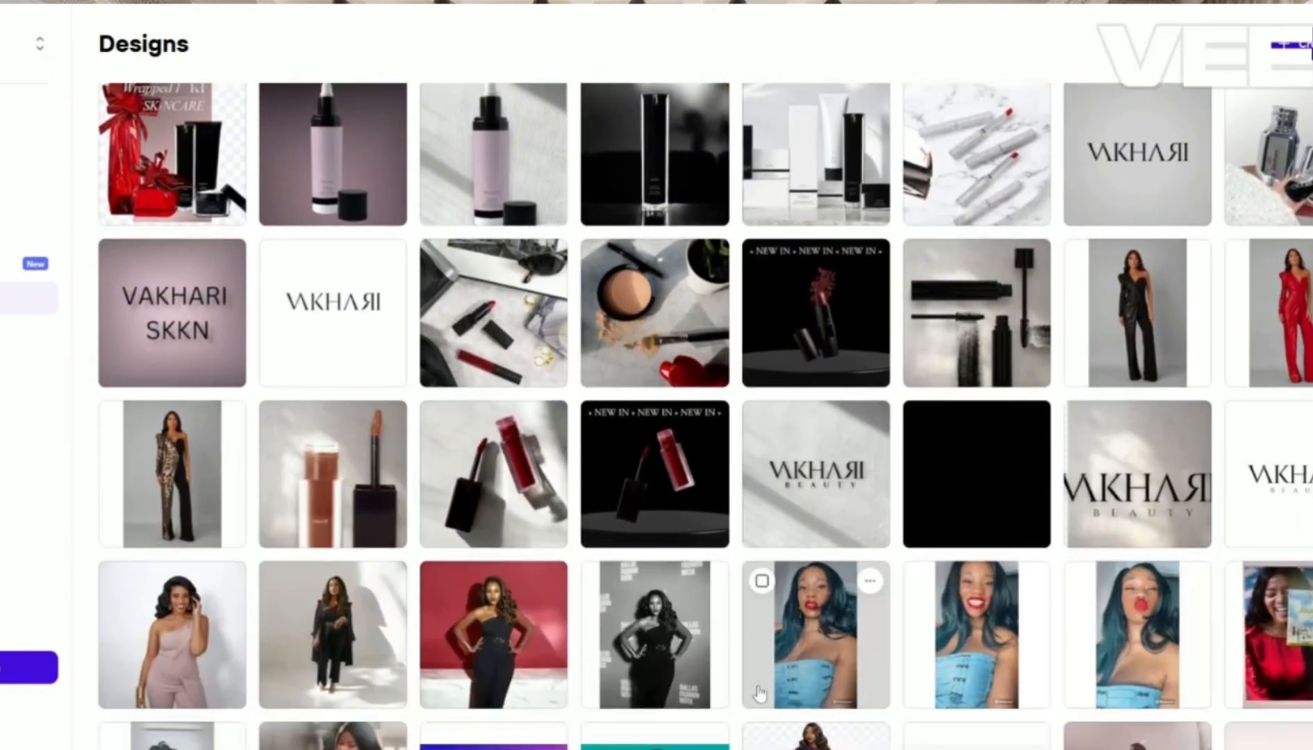
Step: Find the red lip gloss with the "NEW IN" heading on black among the saved designs and open it
{"action": "scroll", "coordinate": [759, 693], "scroll_direction": "down", "scroll_amount": 2}
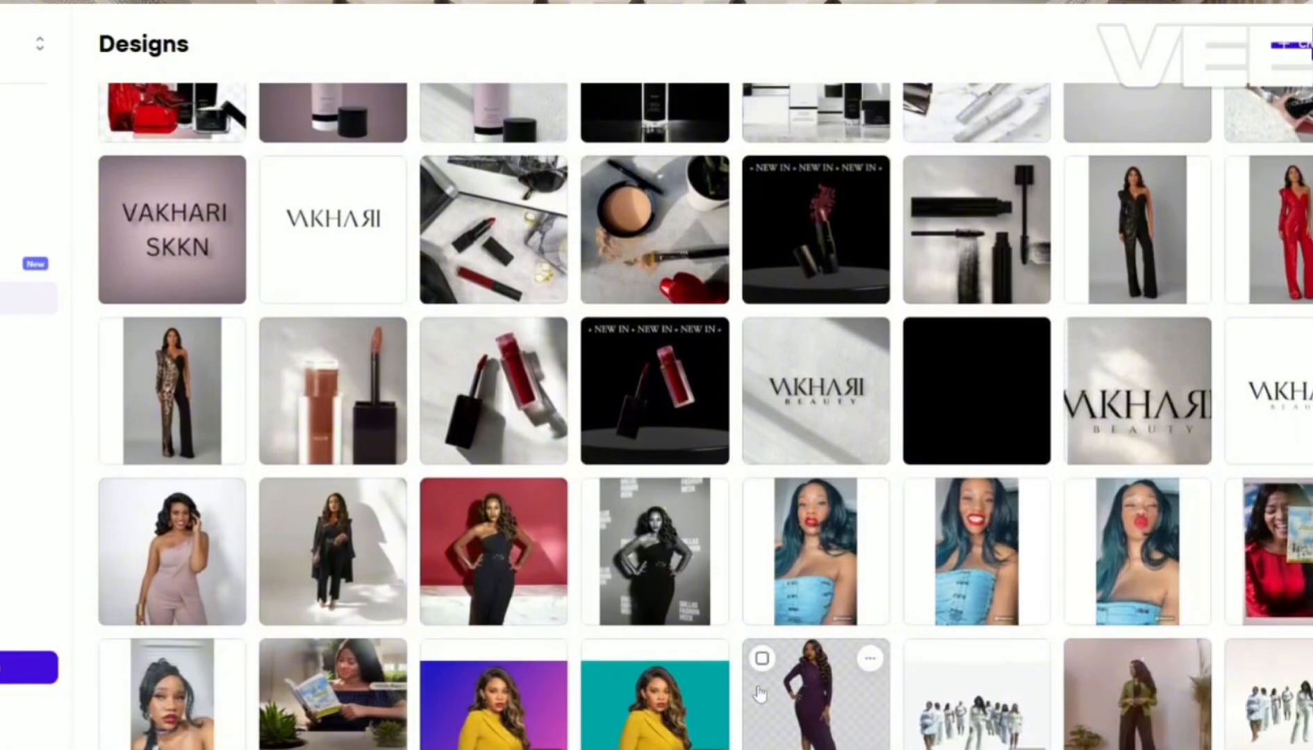
{"action": "scroll", "coordinate": [760, 693], "scroll_direction": "down", "scroll_amount": 2}
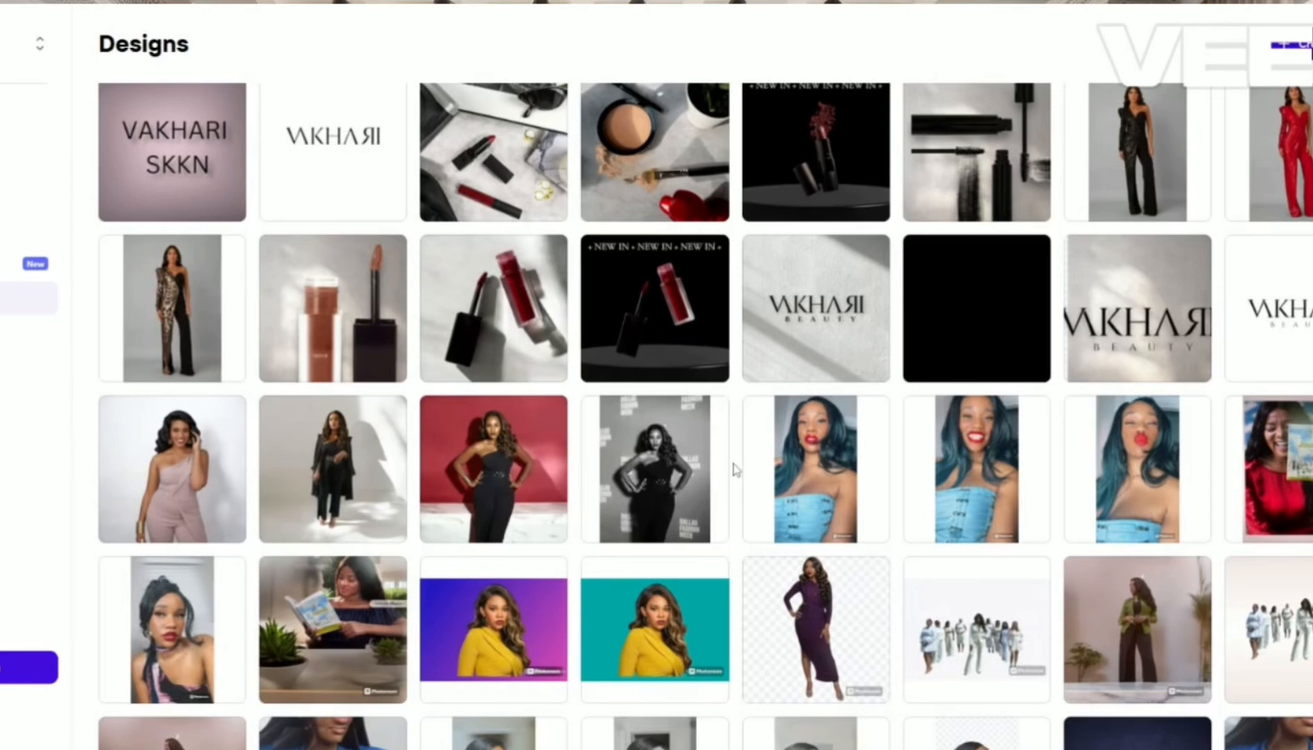
{"action": "left_click", "coordinate": [638, 316]}
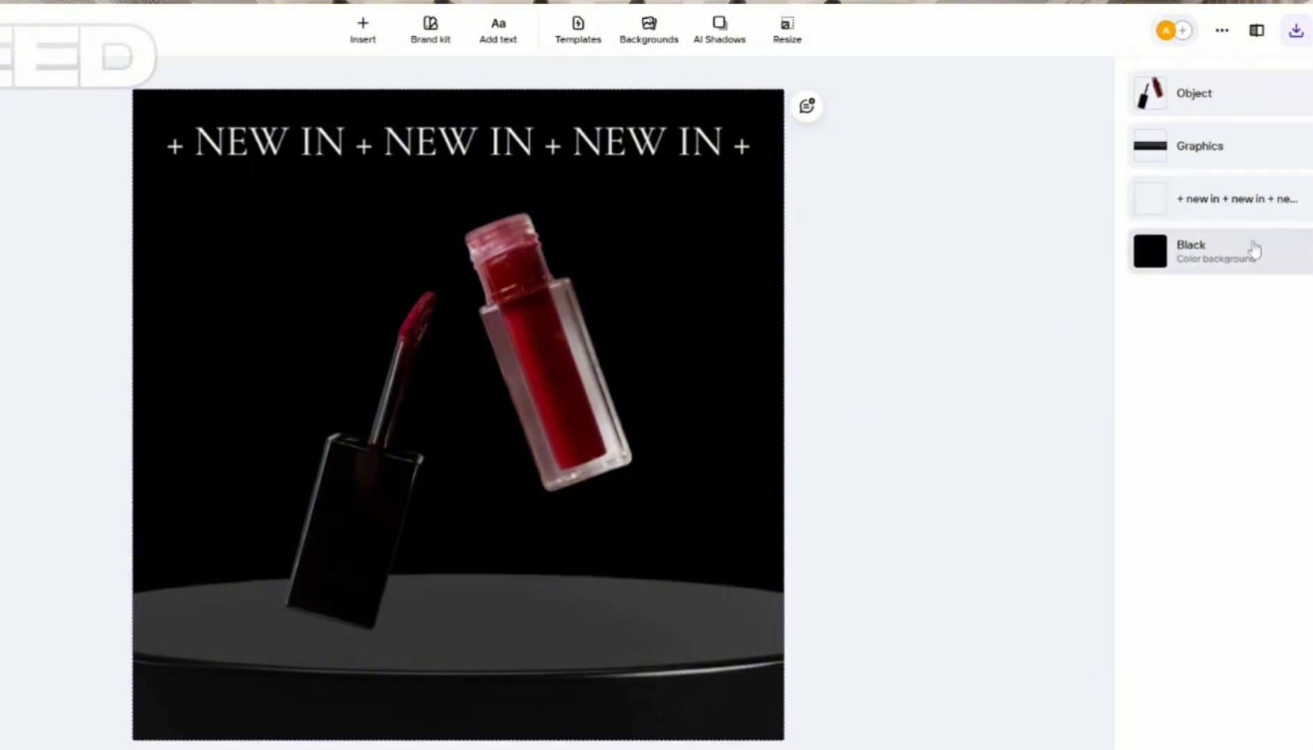
Step: Try rose, light grey, dark grey and white as solid colors for the lip gloss design's black background
{"action": "left_click", "coordinate": [1255, 275]}
{"action": "left_click", "coordinate": [1181, 357]}
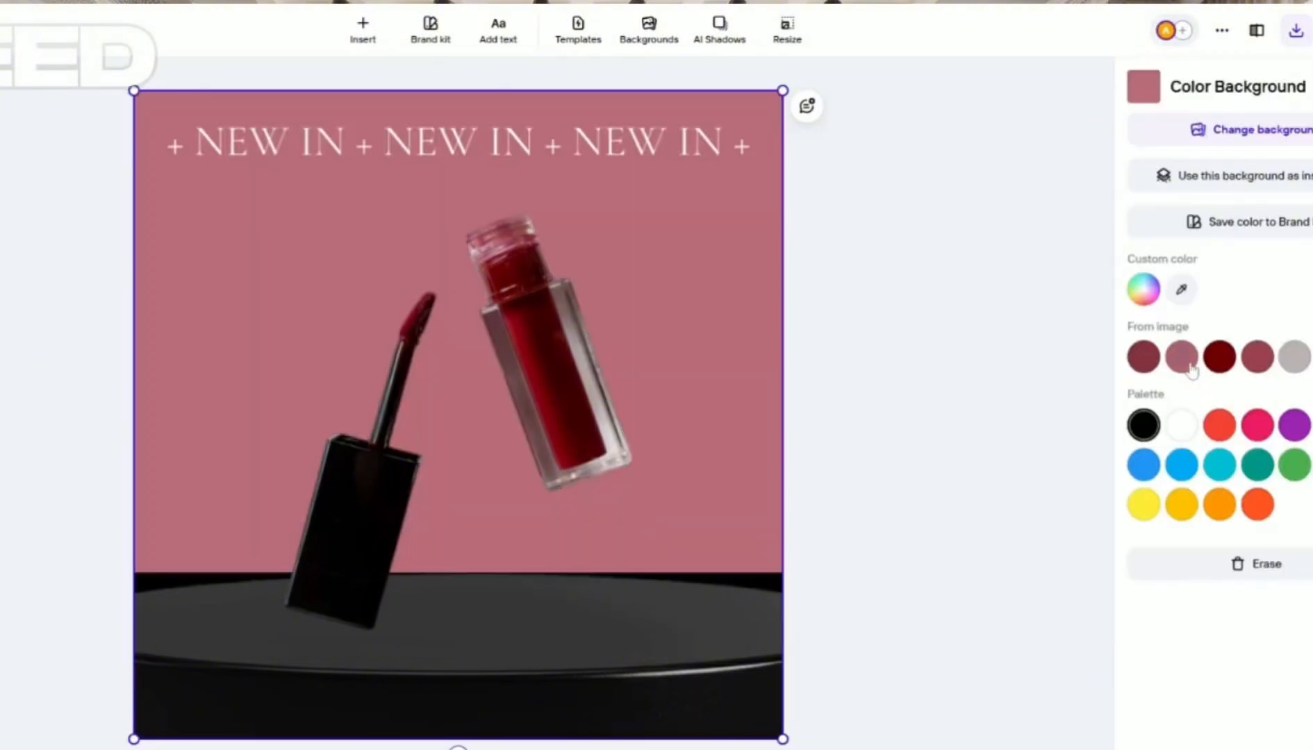
{"action": "left_click", "coordinate": [1294, 358]}
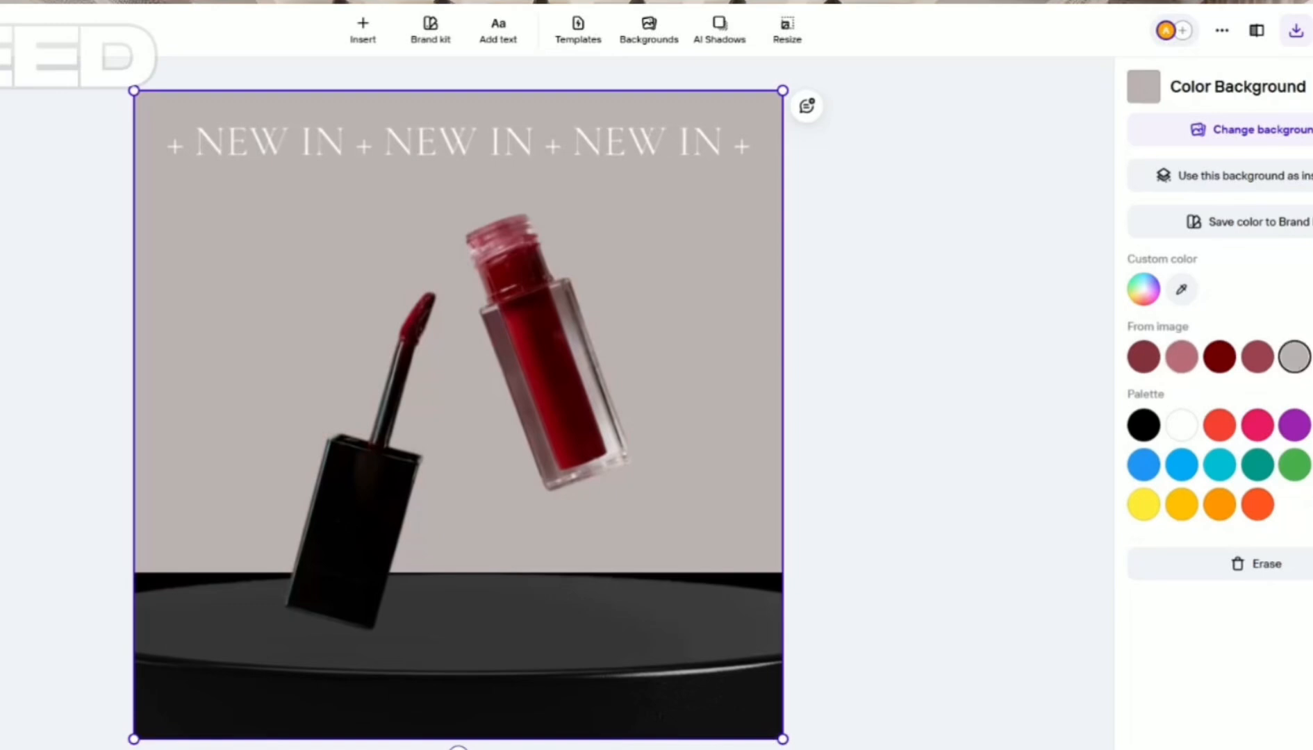
{"action": "left_click", "coordinate": [1312, 357]}
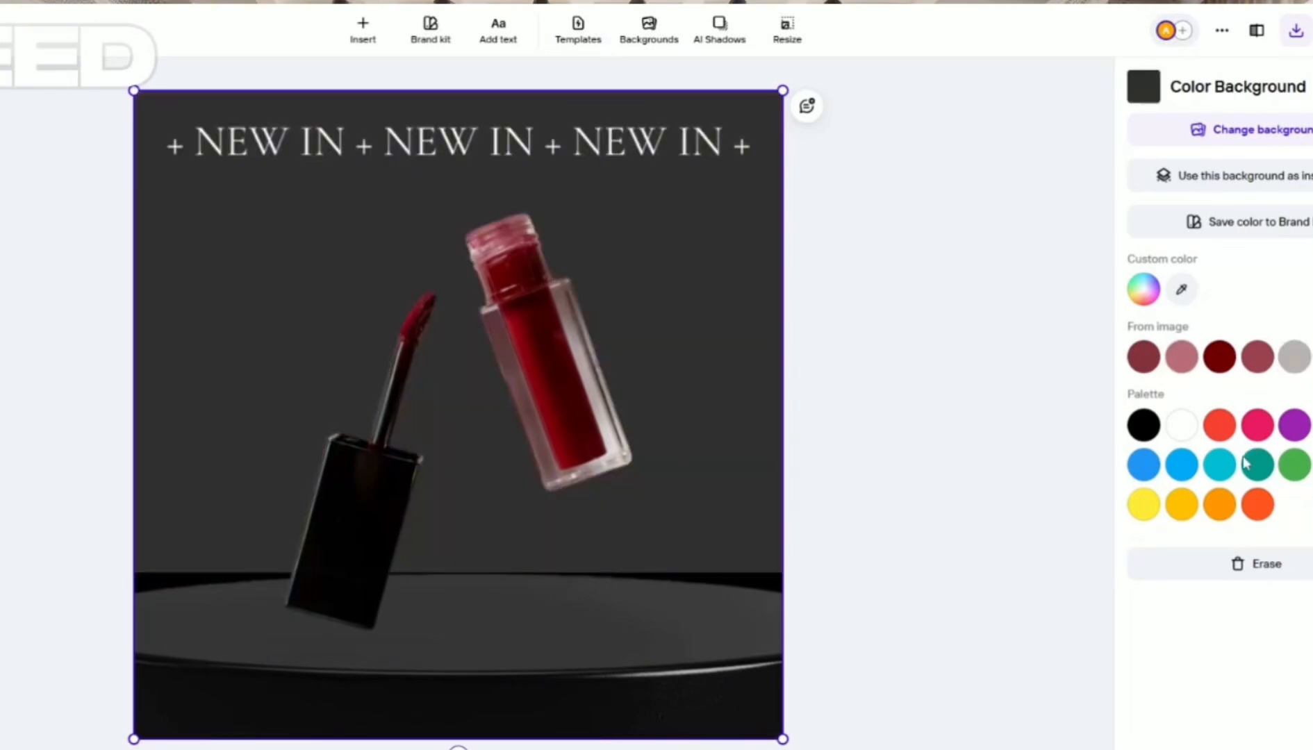
{"action": "left_click", "coordinate": [1183, 426]}
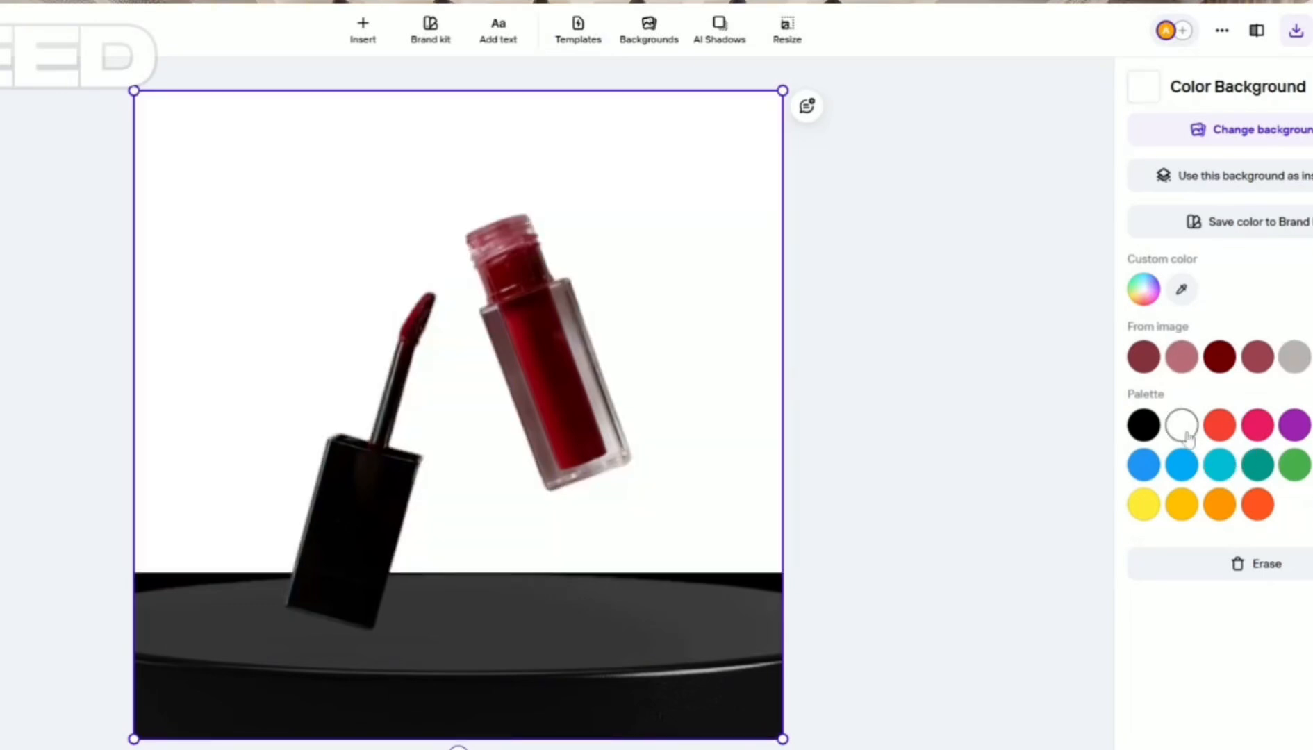
Step: Try a rose background lightened to a custom pink, and return the background color to black #000000
{"action": "left_click", "coordinate": [1141, 356]}
{"action": "left_click", "coordinate": [1174, 367]}
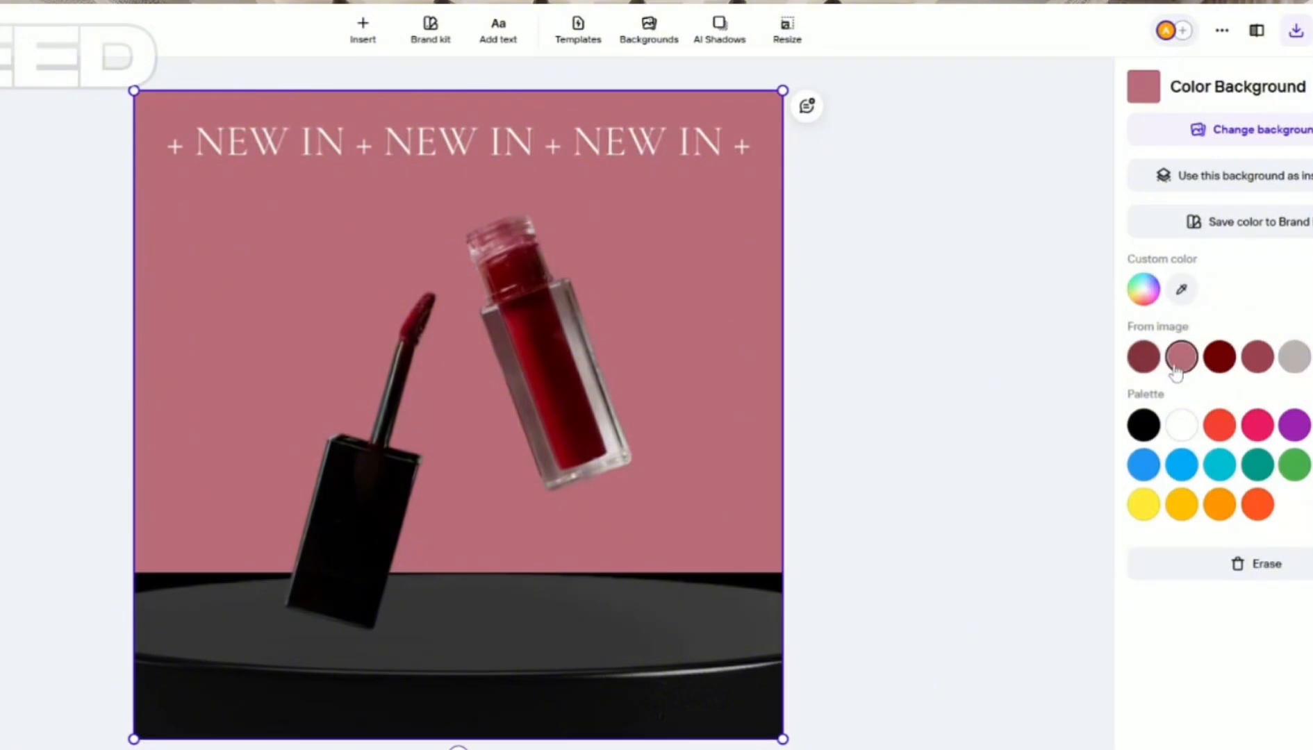
{"action": "left_click", "coordinate": [1142, 288]}
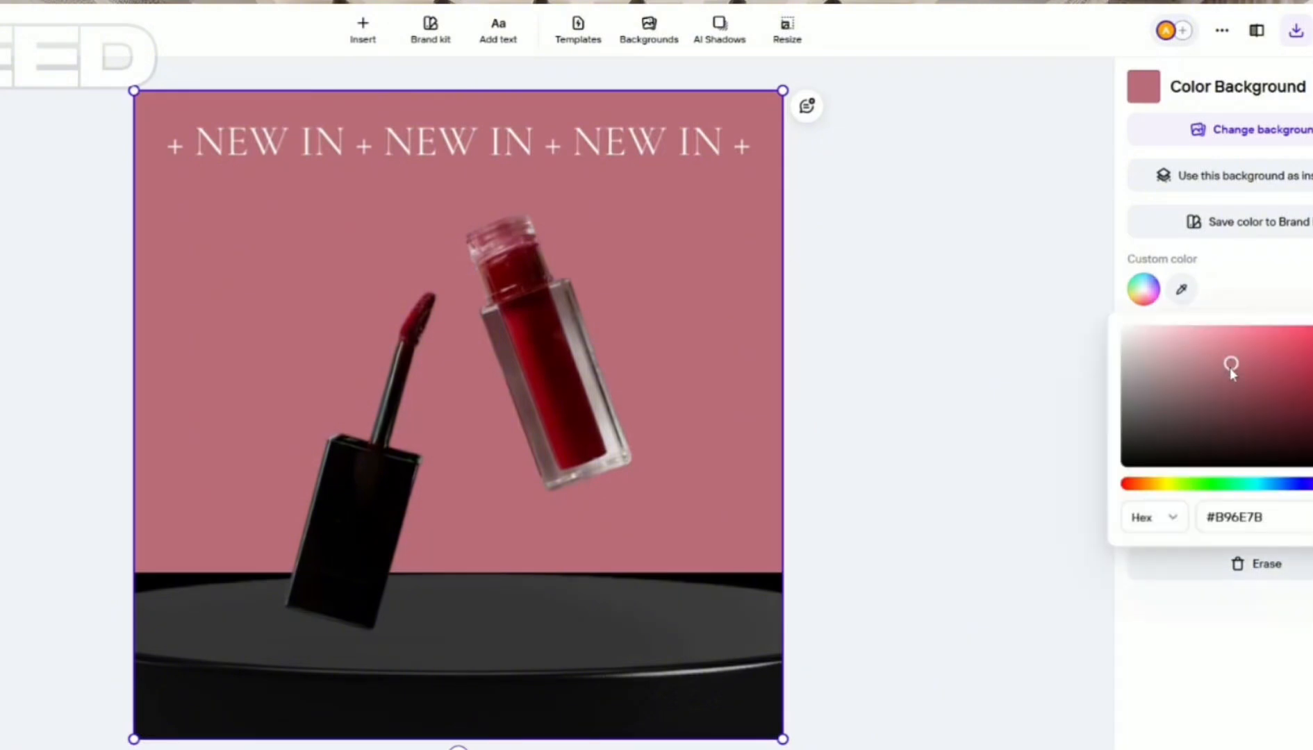
{"action": "left_click_drag", "start_coordinate": [1230, 365], "coordinate": [1209, 341]}
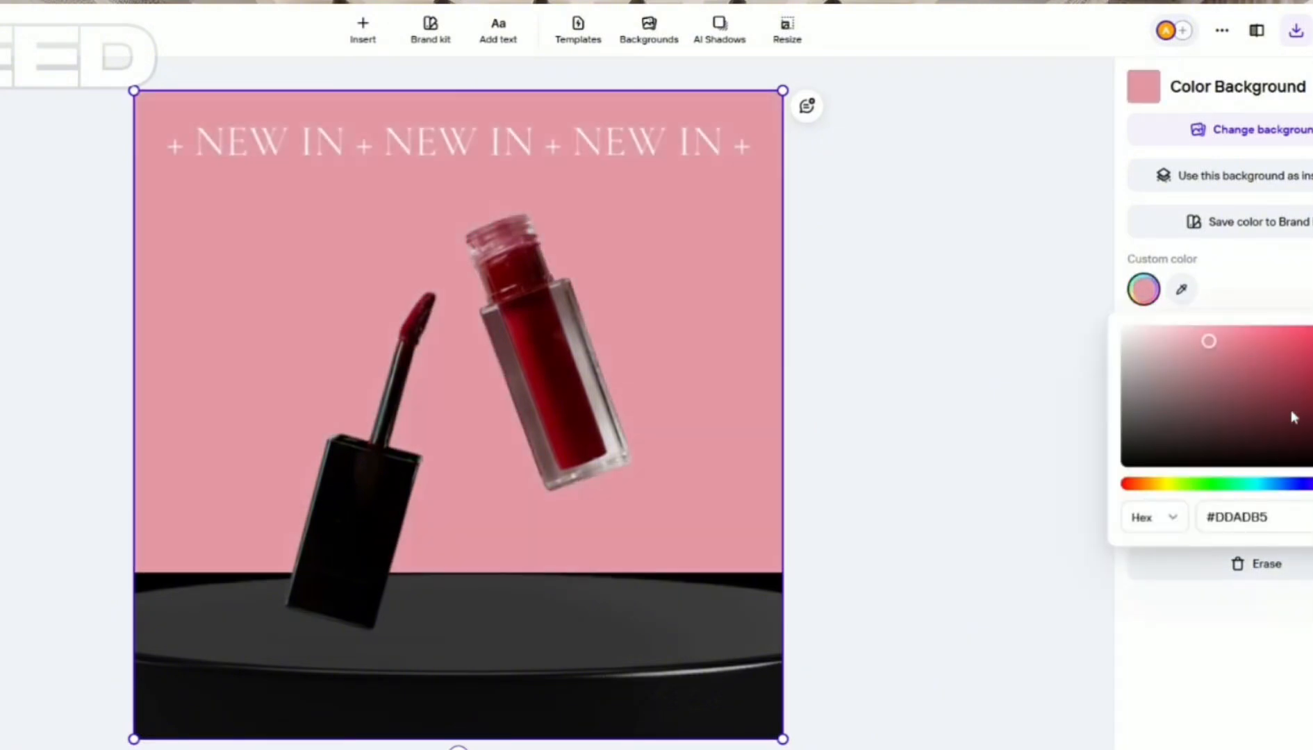
{"action": "left_click_drag", "start_coordinate": [1290, 411], "coordinate": [1055, 492]}
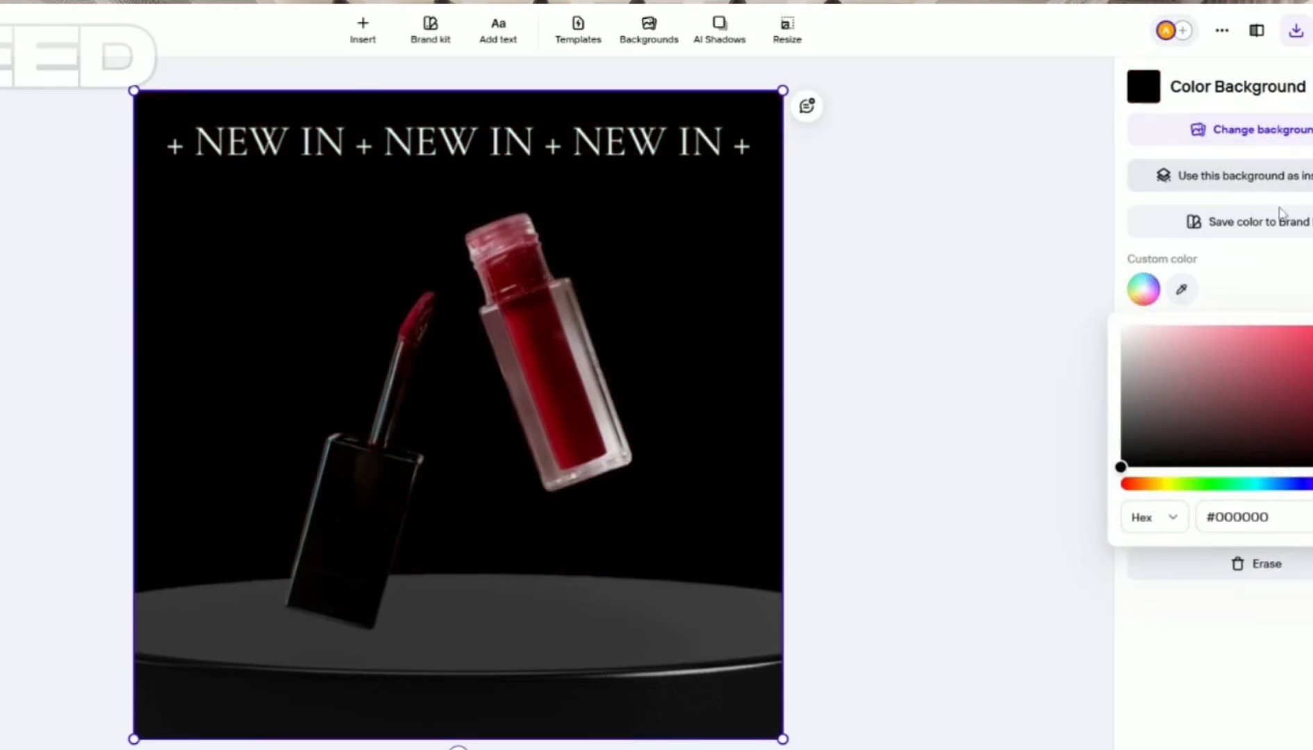
Step: Replace the black background with the suggested AI background of a white tile floor with a pink rug
{"action": "left_click", "coordinate": [1245, 132]}
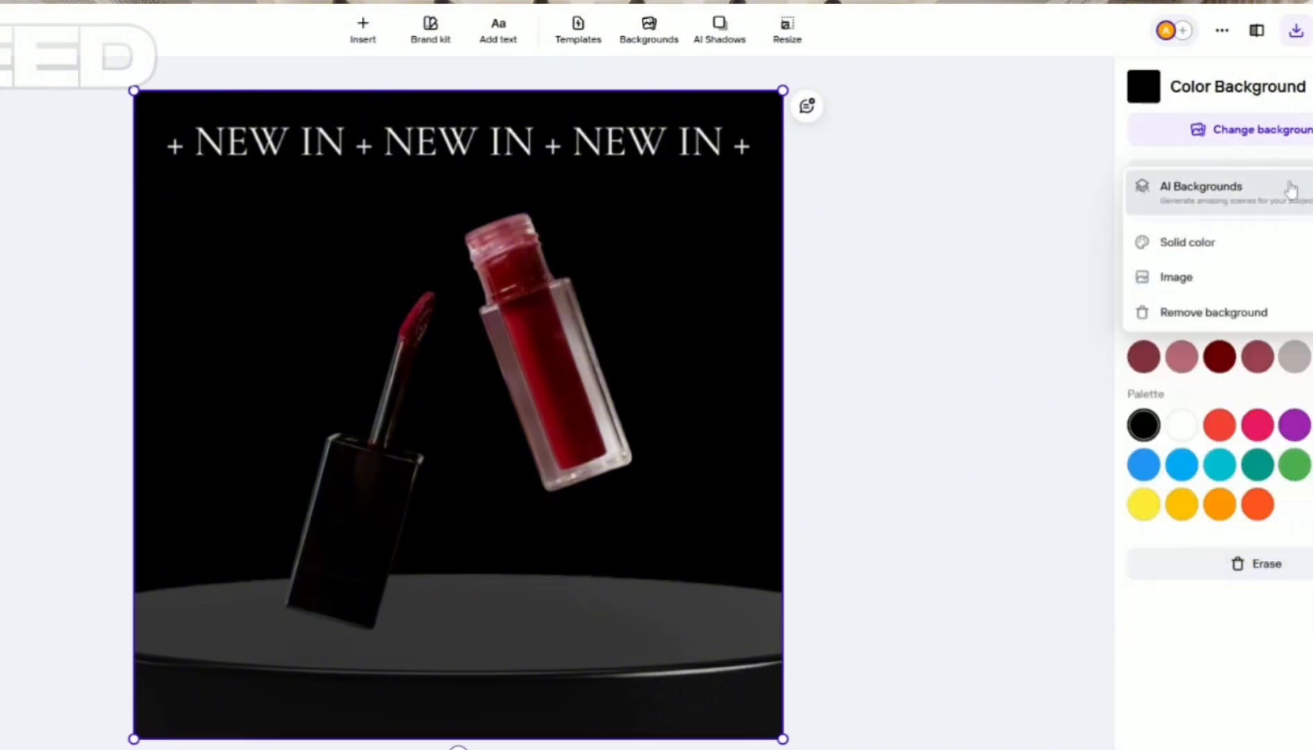
{"action": "left_click", "coordinate": [1214, 207]}
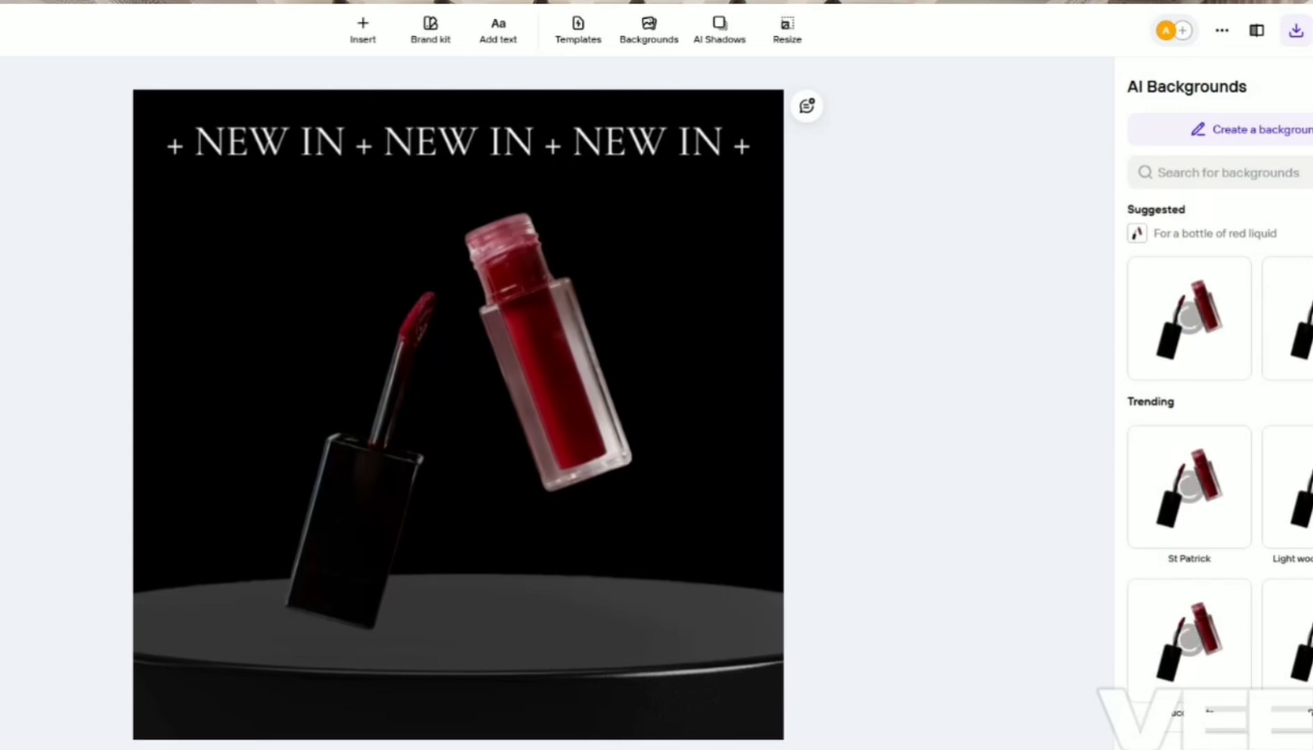
{"action": "scroll", "coordinate": [1284, 344], "scroll_direction": "down", "scroll_amount": 4}
{"action": "scroll", "coordinate": [1281, 349], "scroll_direction": "up", "scroll_amount": 3}
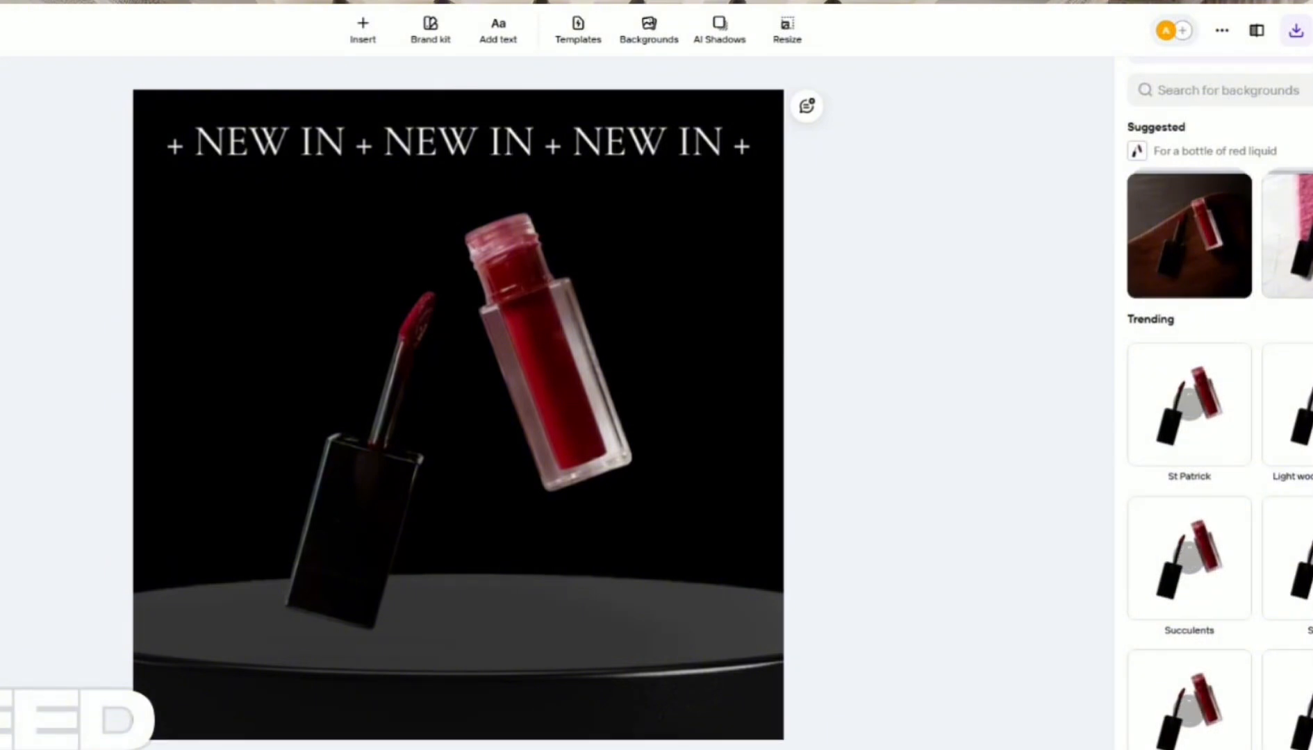
{"action": "left_click", "coordinate": [1296, 276]}
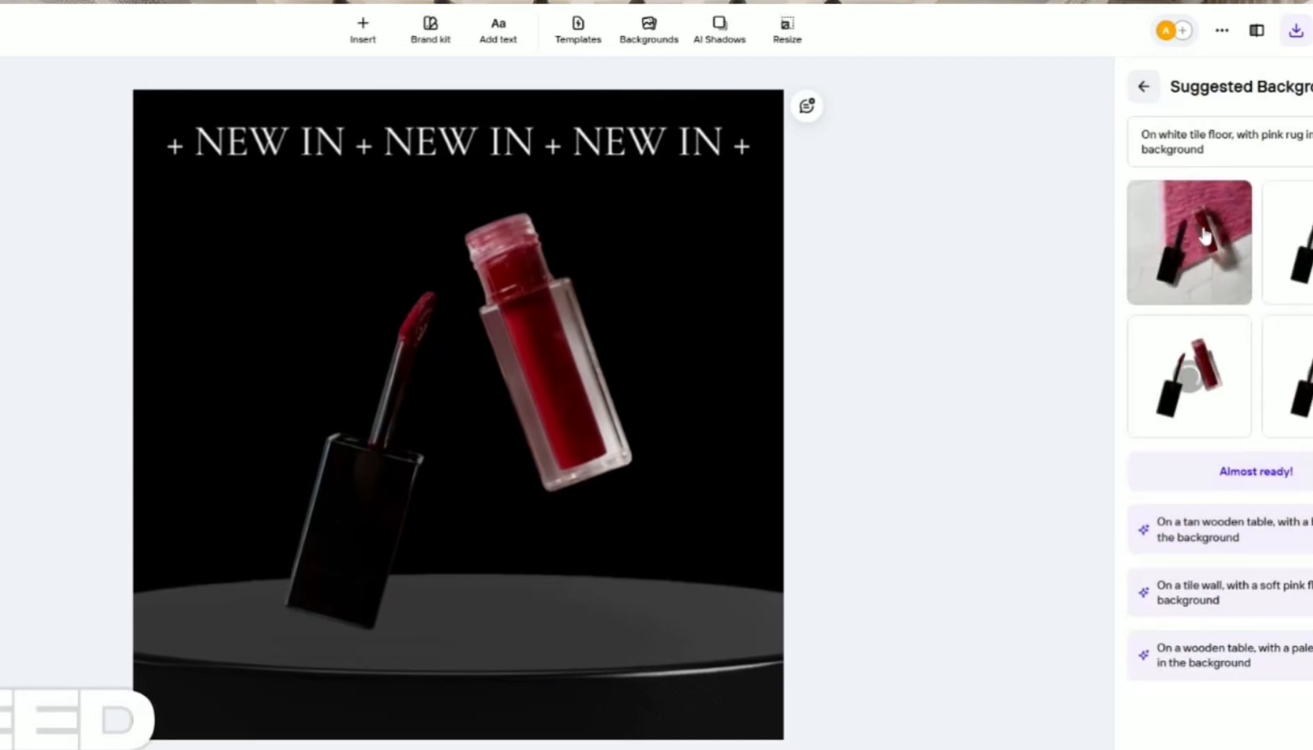
{"action": "left_click", "coordinate": [1204, 284]}
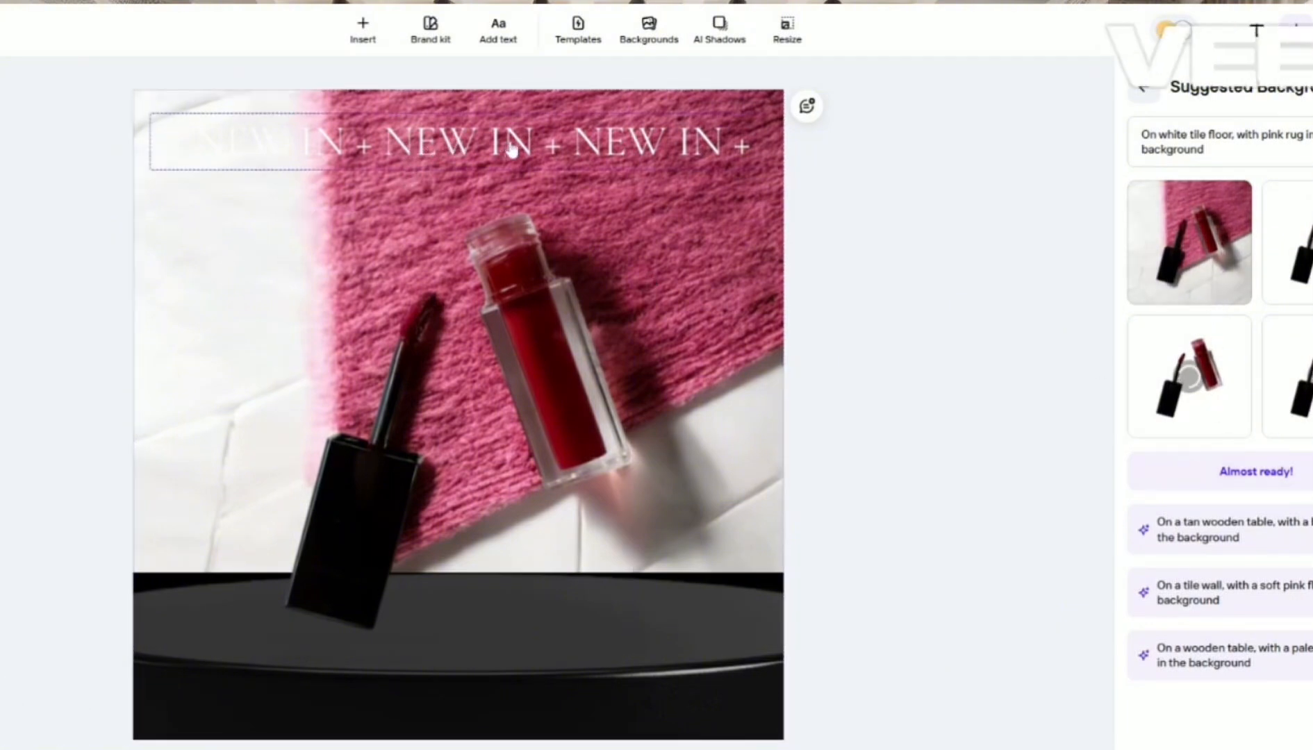
Step: Reposition the "NEW IN" heading slightly lower, spanning the upper part of the lip gloss design
{"action": "left_click", "coordinate": [542, 120]}
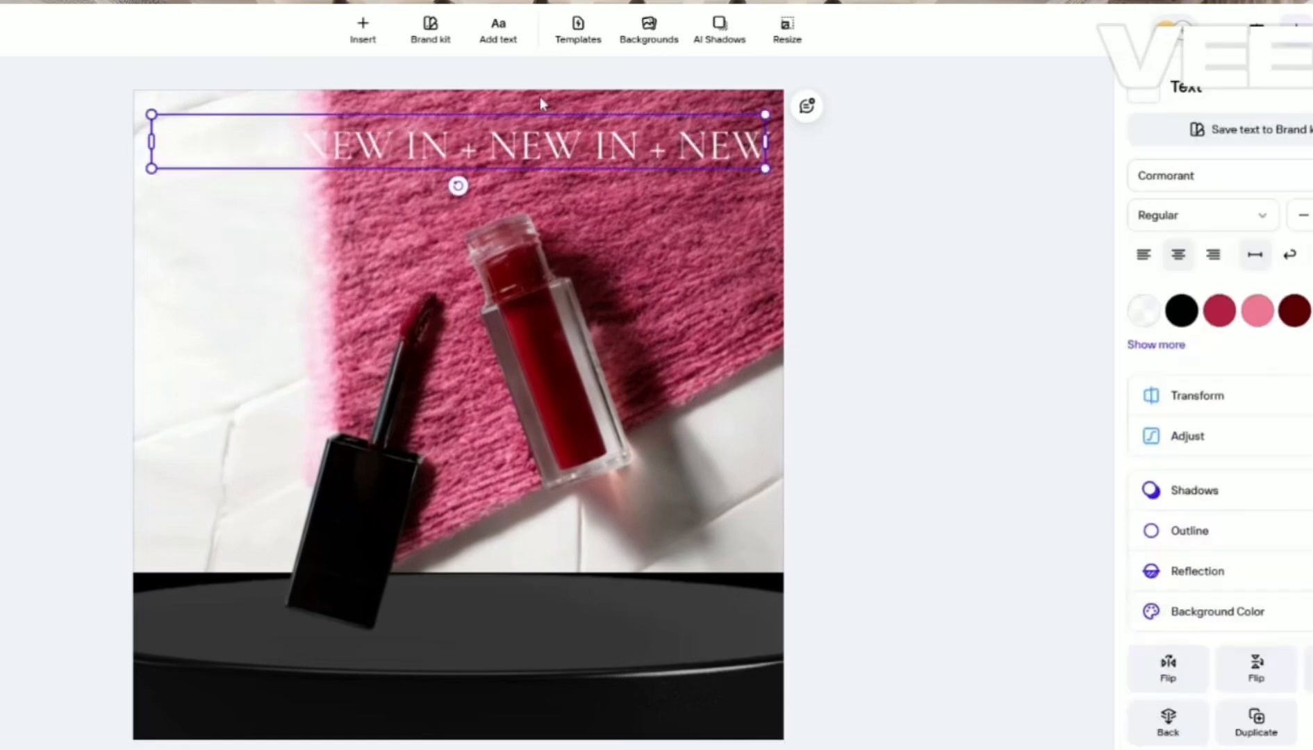
{"action": "left_click", "coordinate": [540, 106]}
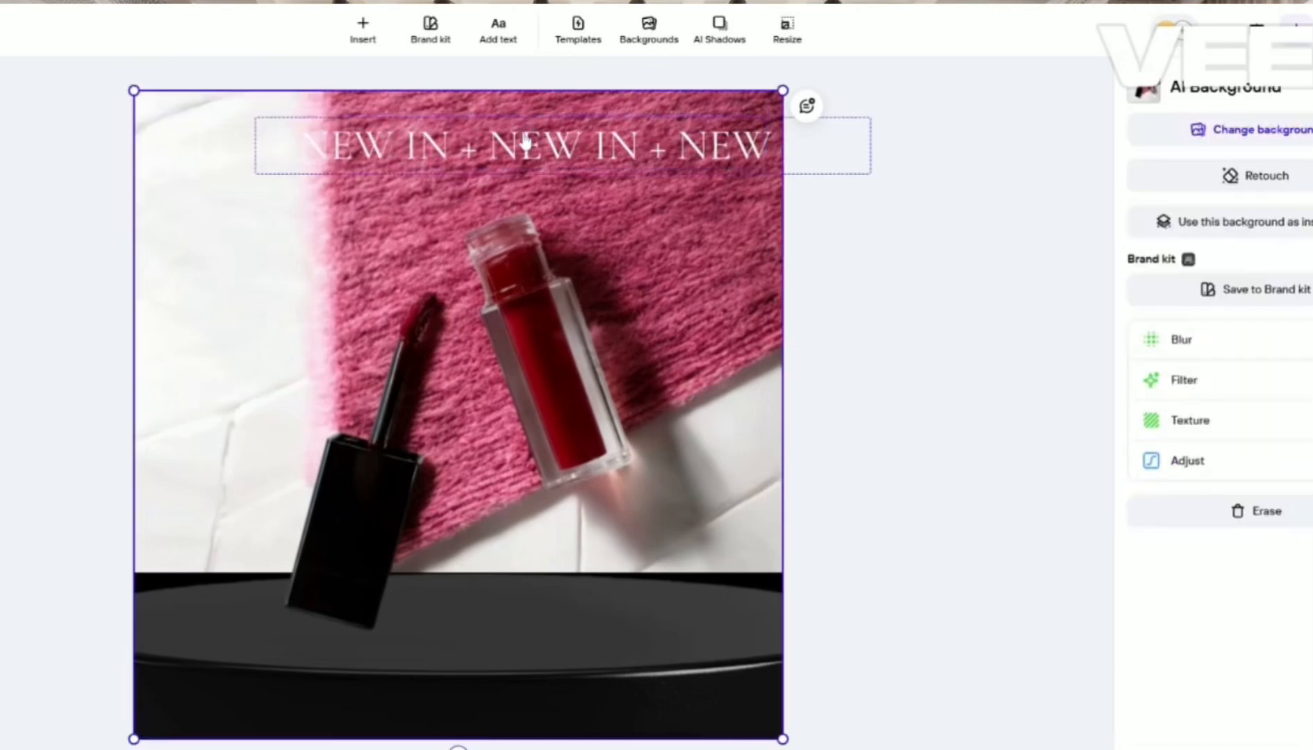
{"action": "left_click", "coordinate": [568, 158]}
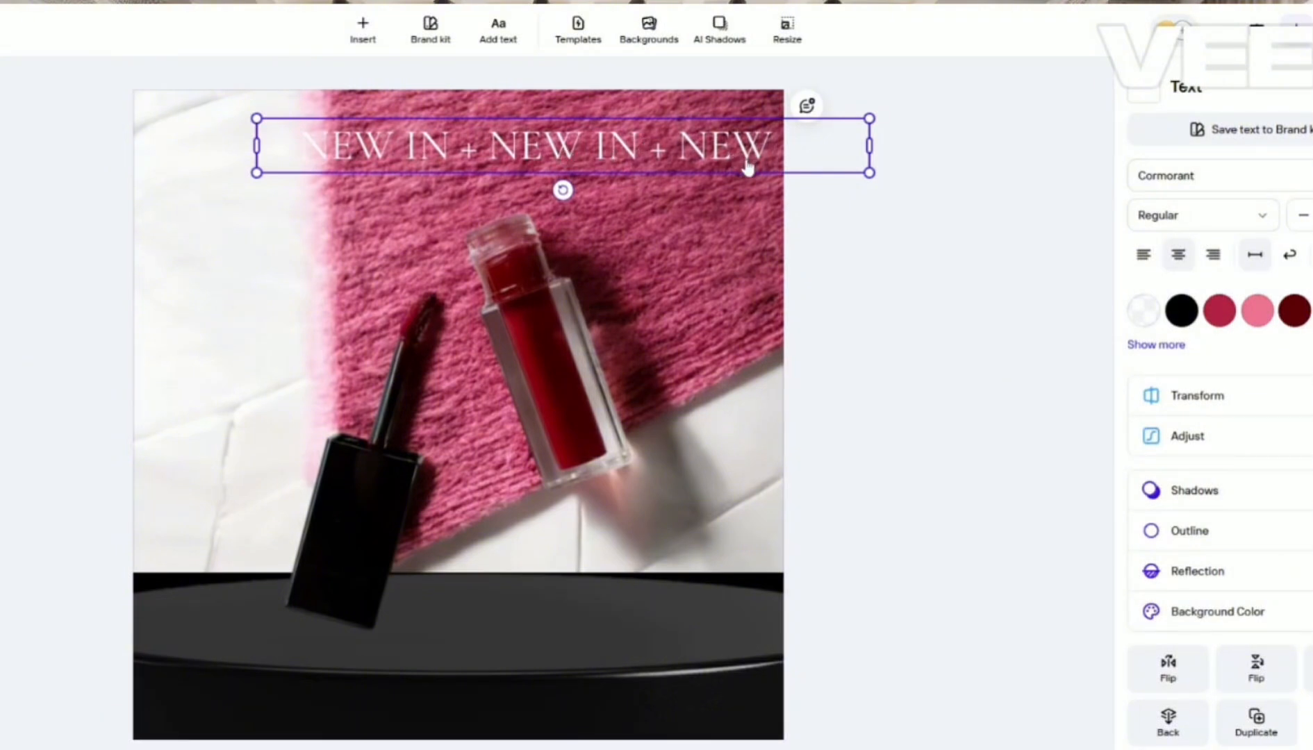
{"action": "left_click_drag", "start_coordinate": [556, 174], "coordinate": [480, 152]}
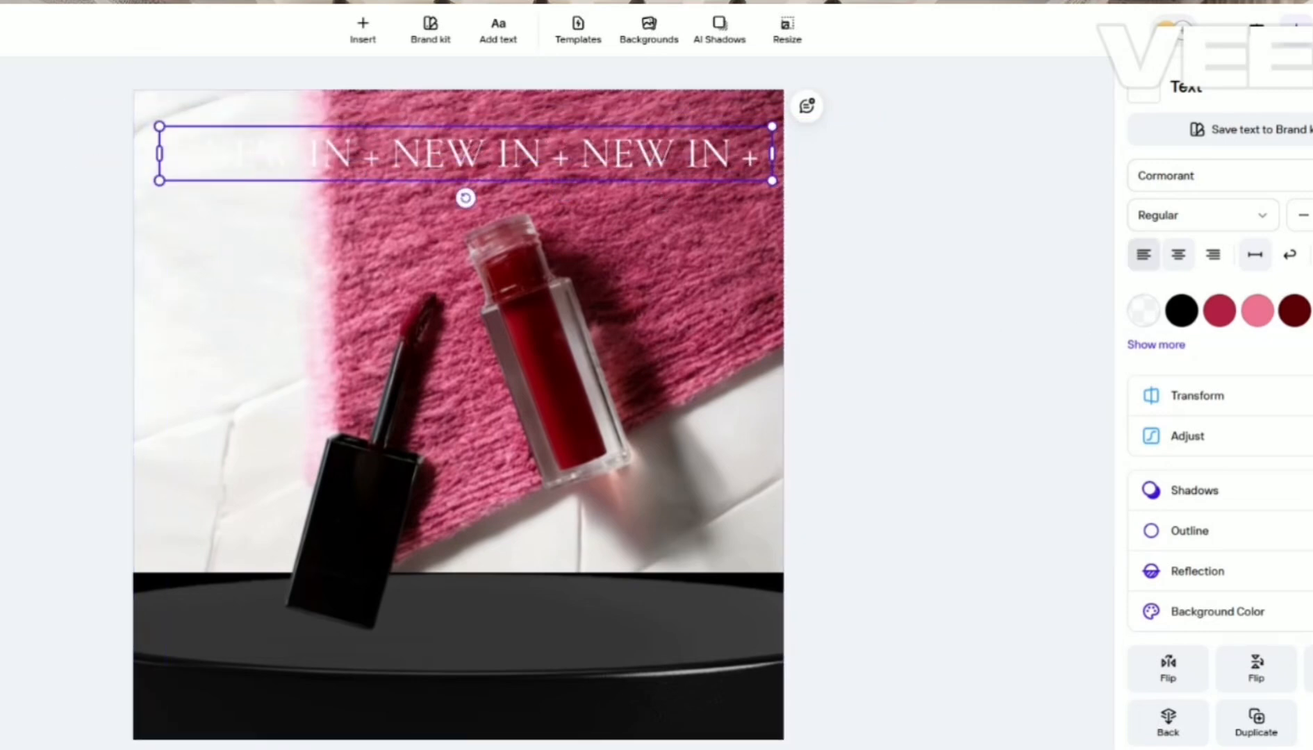
{"action": "left_click", "coordinate": [748, 456]}
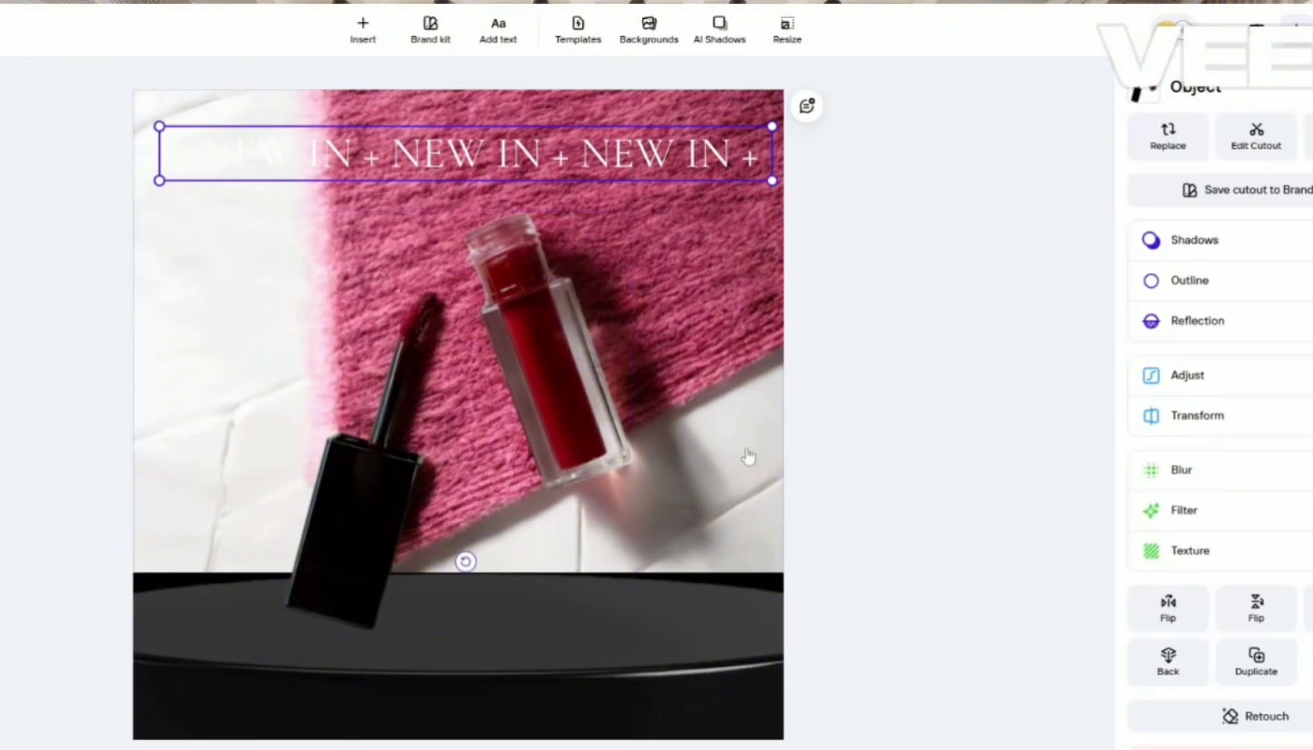
Step: Reopen the AI backgrounds for the current background and apply further generated variations of the white tile and pink rug scene
{"action": "left_click", "coordinate": [750, 281]}
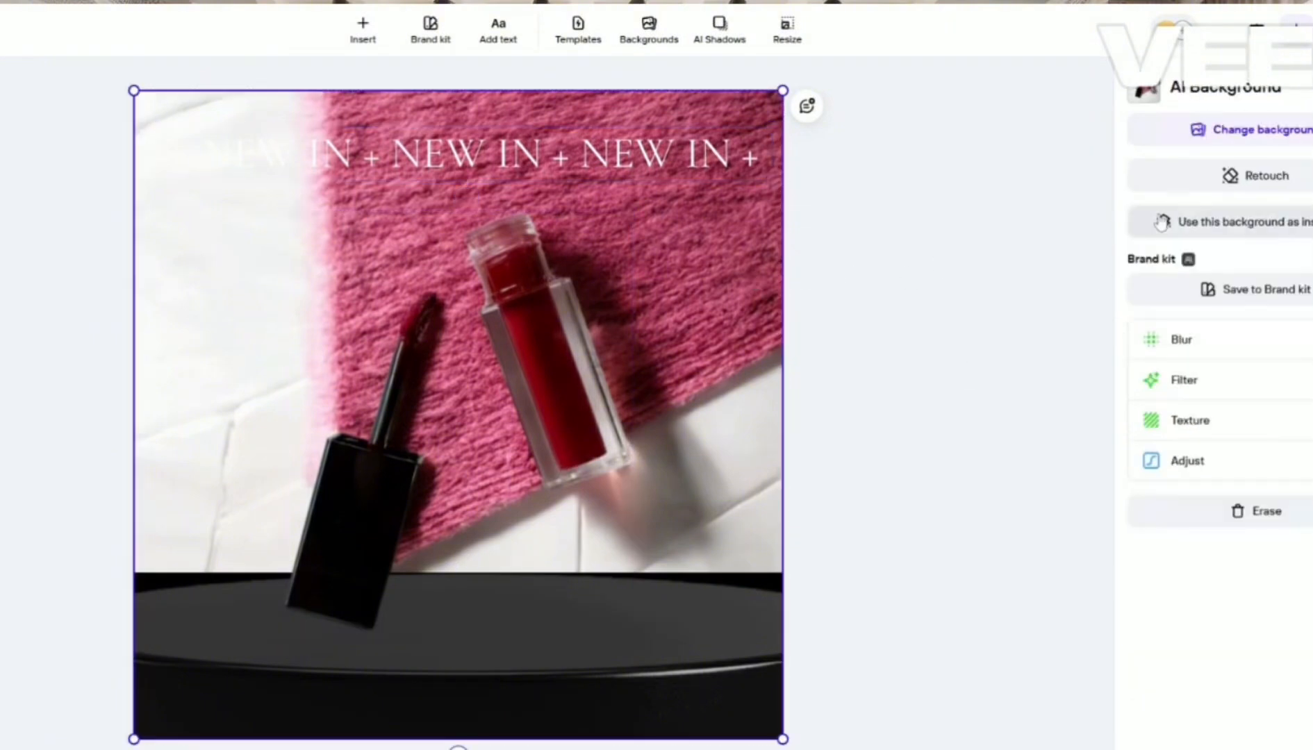
{"action": "left_click", "coordinate": [1221, 132]}
{"action": "left_click", "coordinate": [1219, 186]}
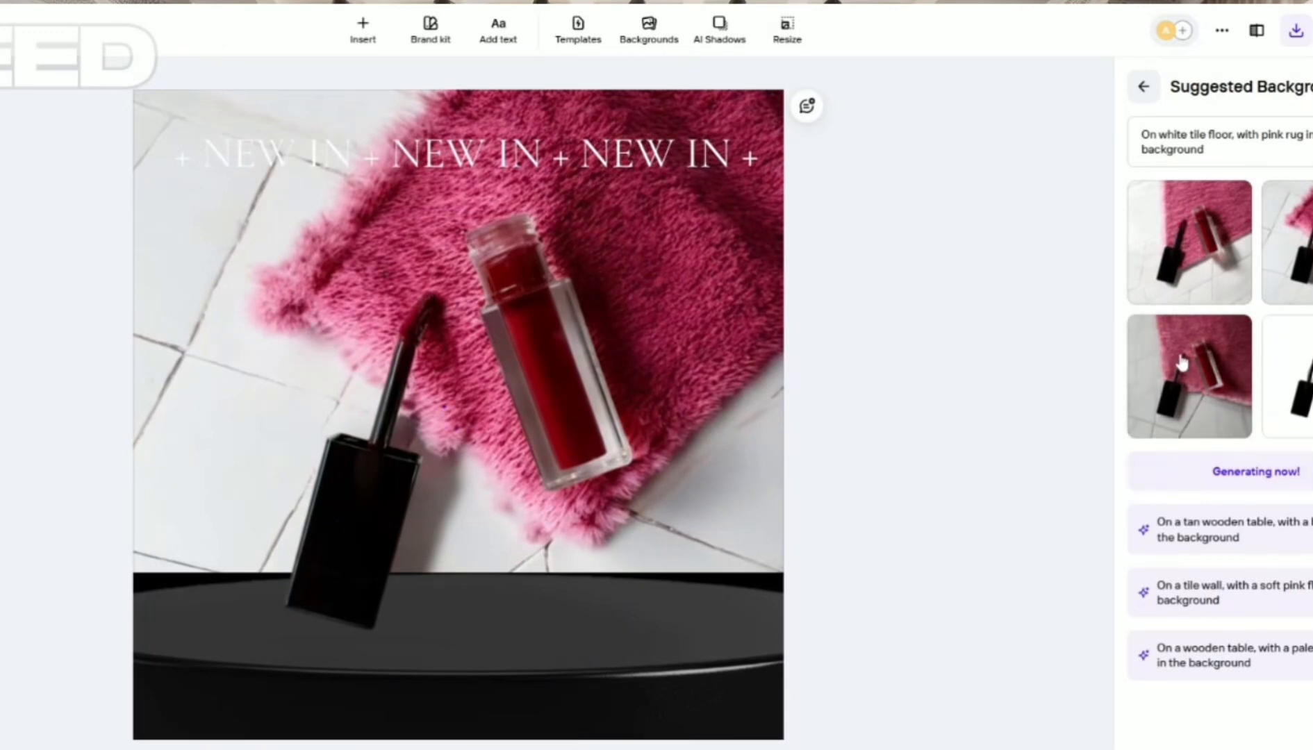
{"action": "left_click", "coordinate": [1189, 376]}
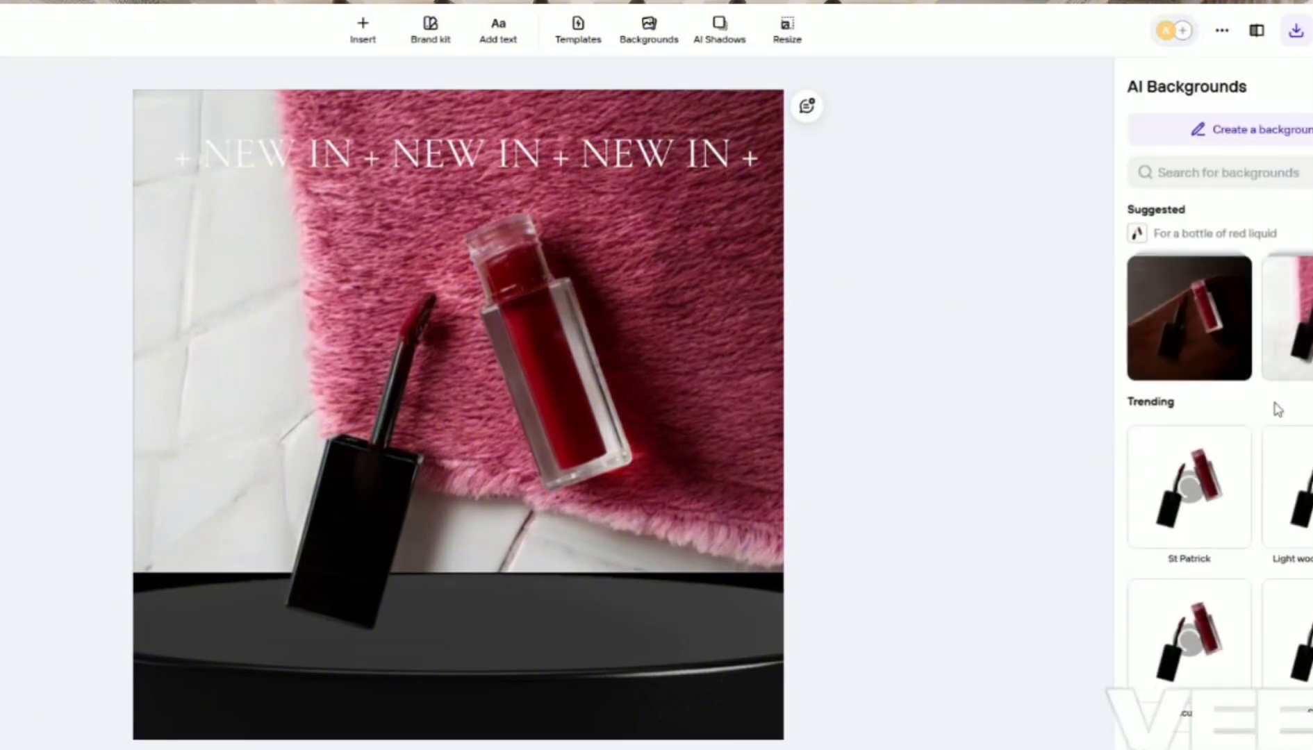
Step: Apply the suggested dark wood table AI background and return to the AI background overview
{"action": "left_click", "coordinate": [1226, 327]}
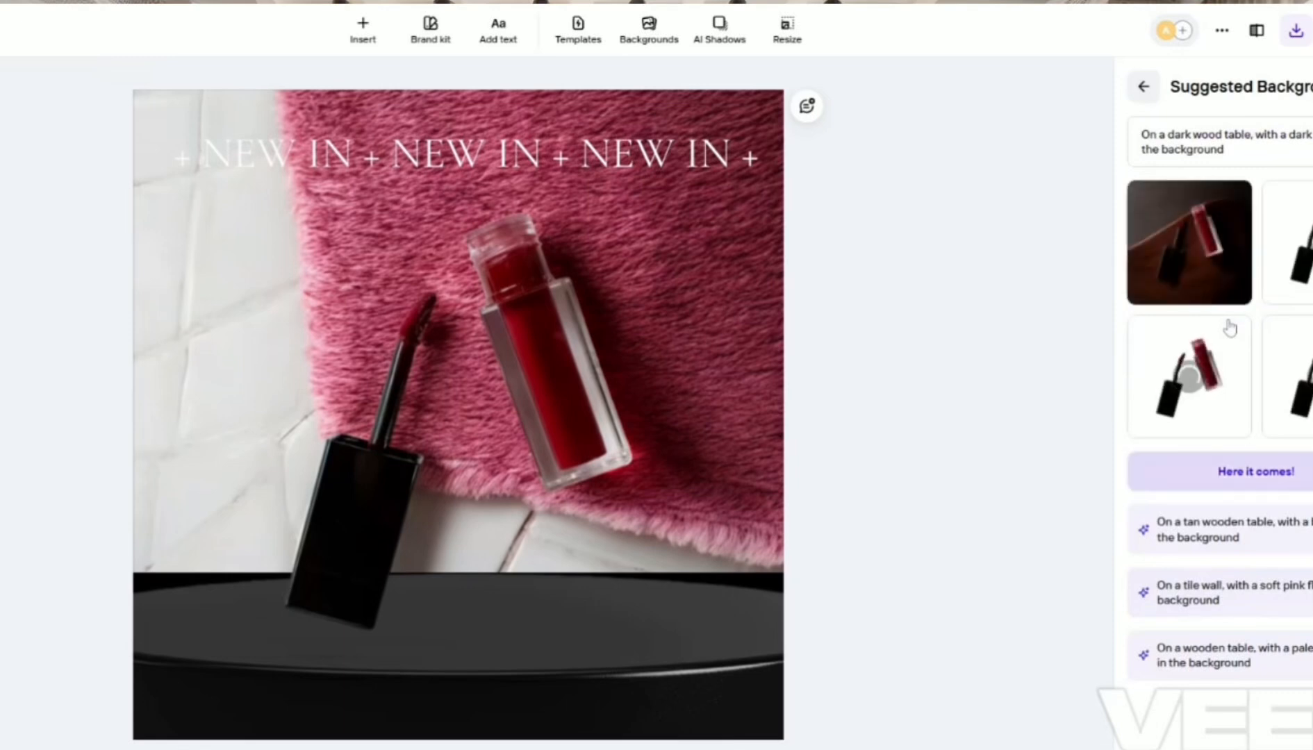
{"action": "left_click", "coordinate": [1187, 260]}
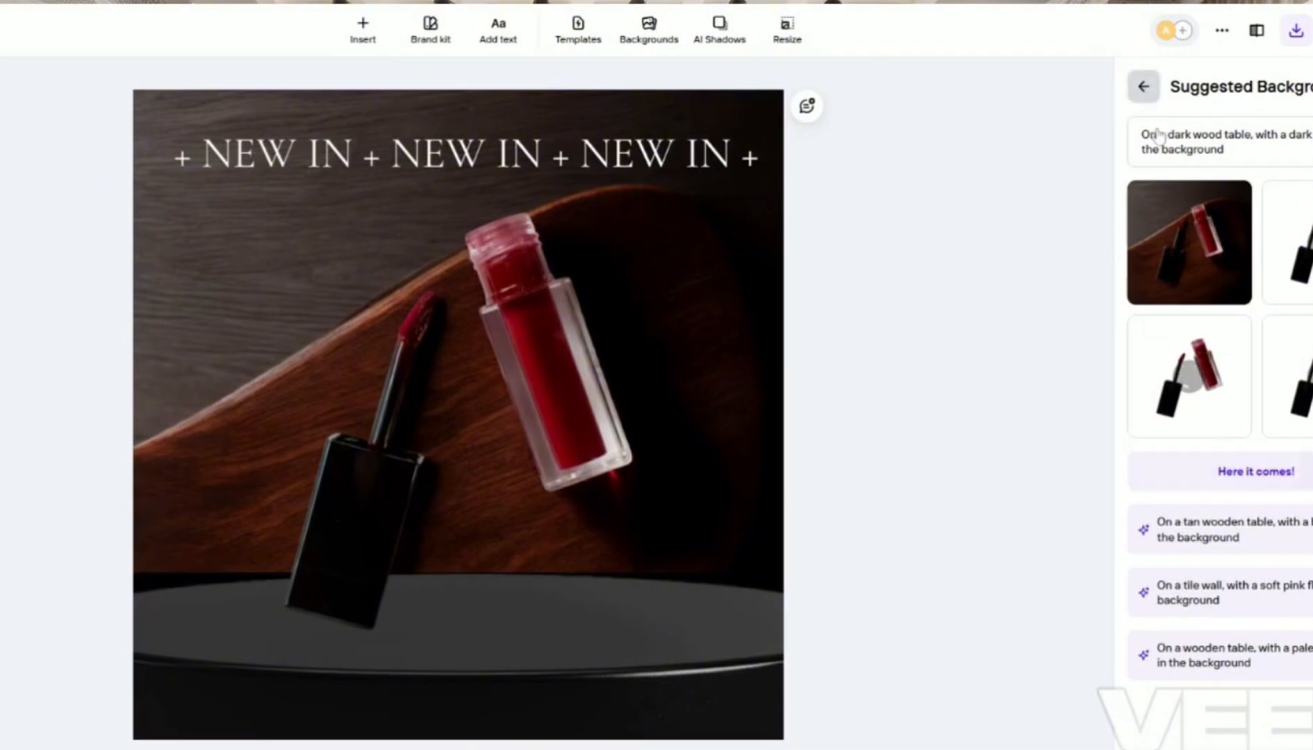
{"action": "left_click", "coordinate": [1143, 86]}
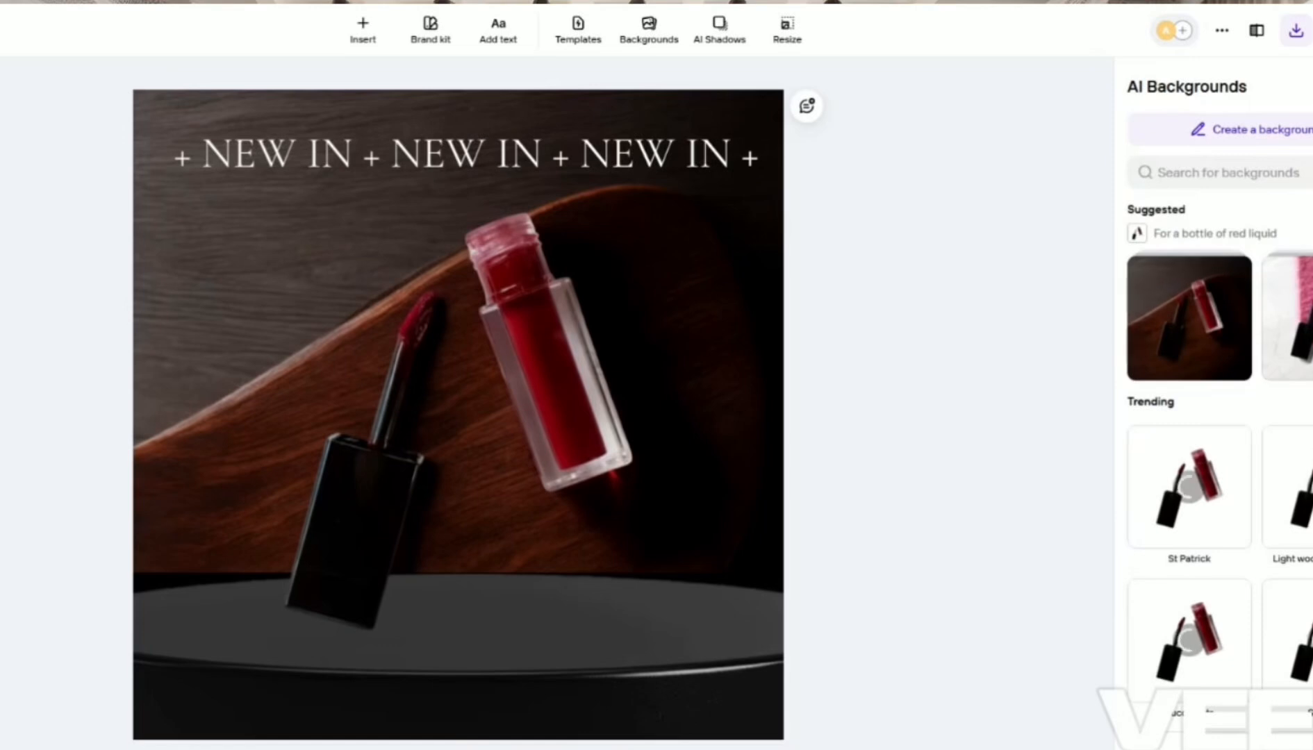
Step: Generate Marble backgrounds from the Texture category and apply the second variation after trying the first one
{"action": "scroll", "coordinate": [1216, 403], "scroll_direction": "down", "scroll_amount": 10}
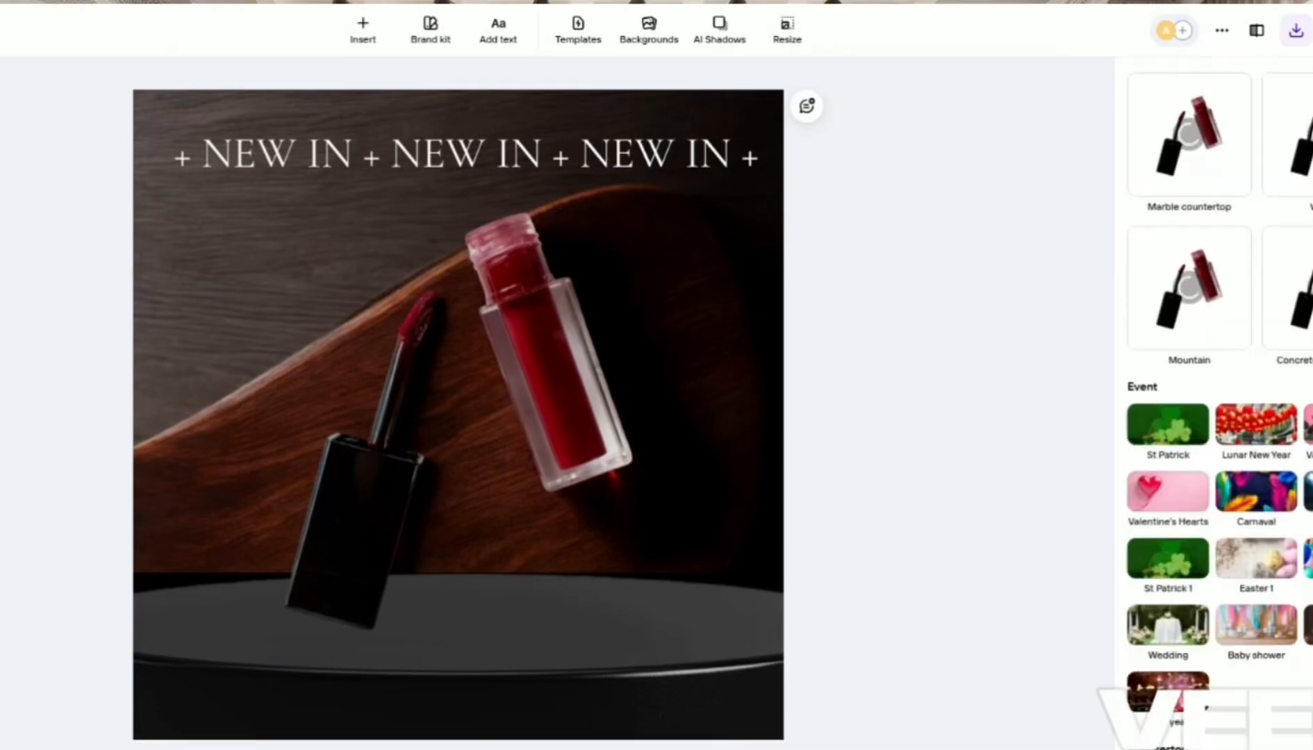
{"action": "scroll", "coordinate": [1216, 402], "scroll_direction": "down", "scroll_amount": 12}
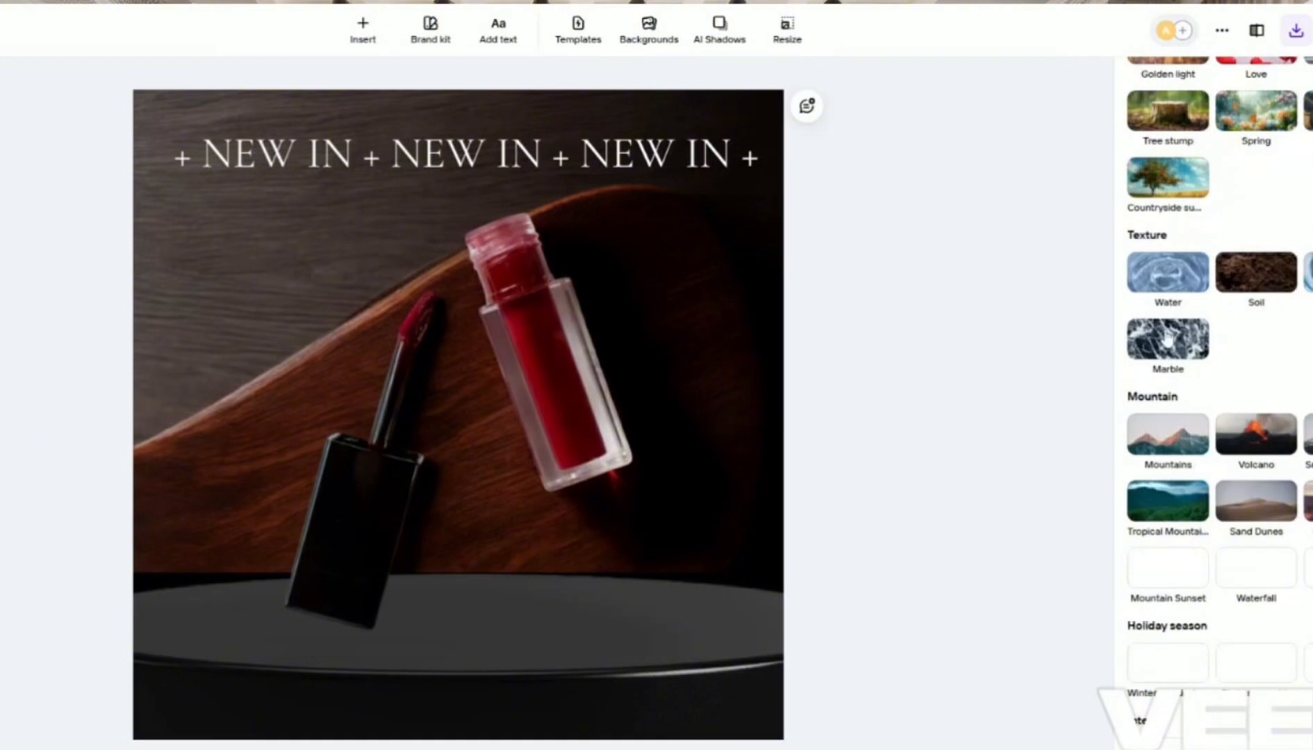
{"action": "left_click", "coordinate": [1167, 339]}
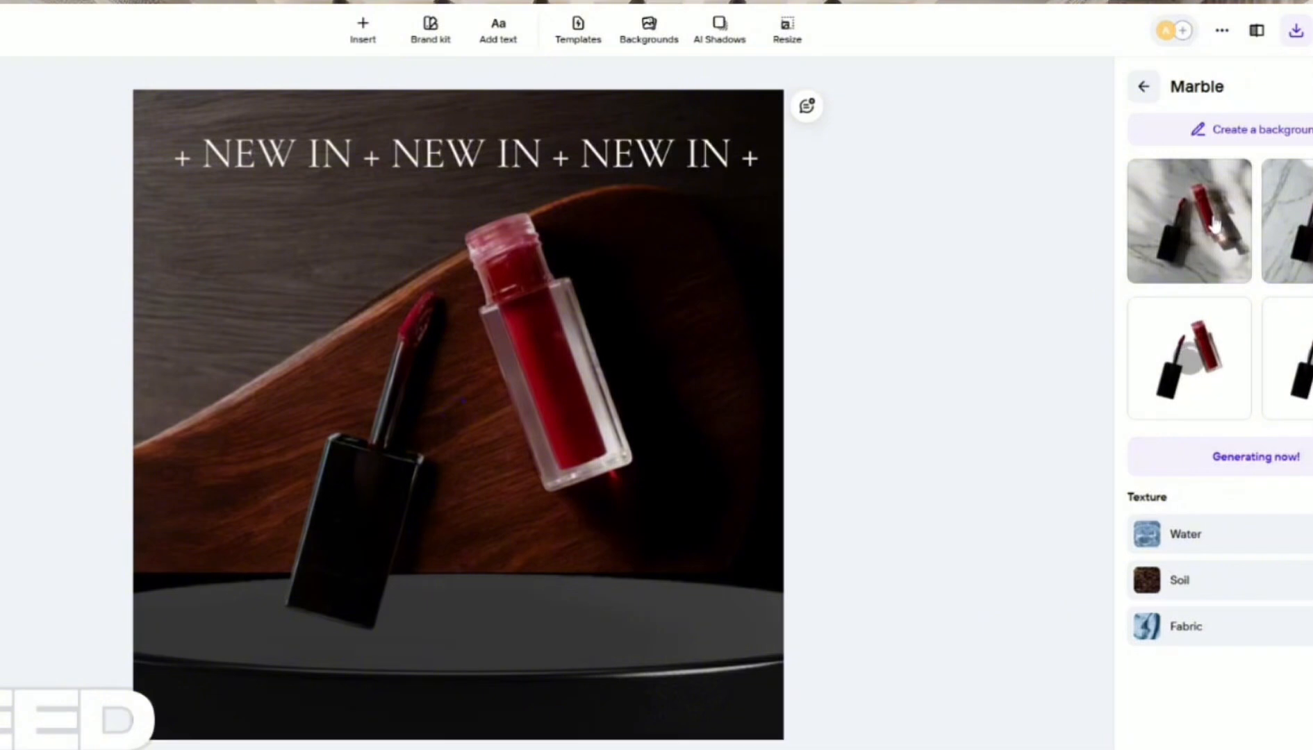
{"action": "left_click", "coordinate": [1215, 263]}
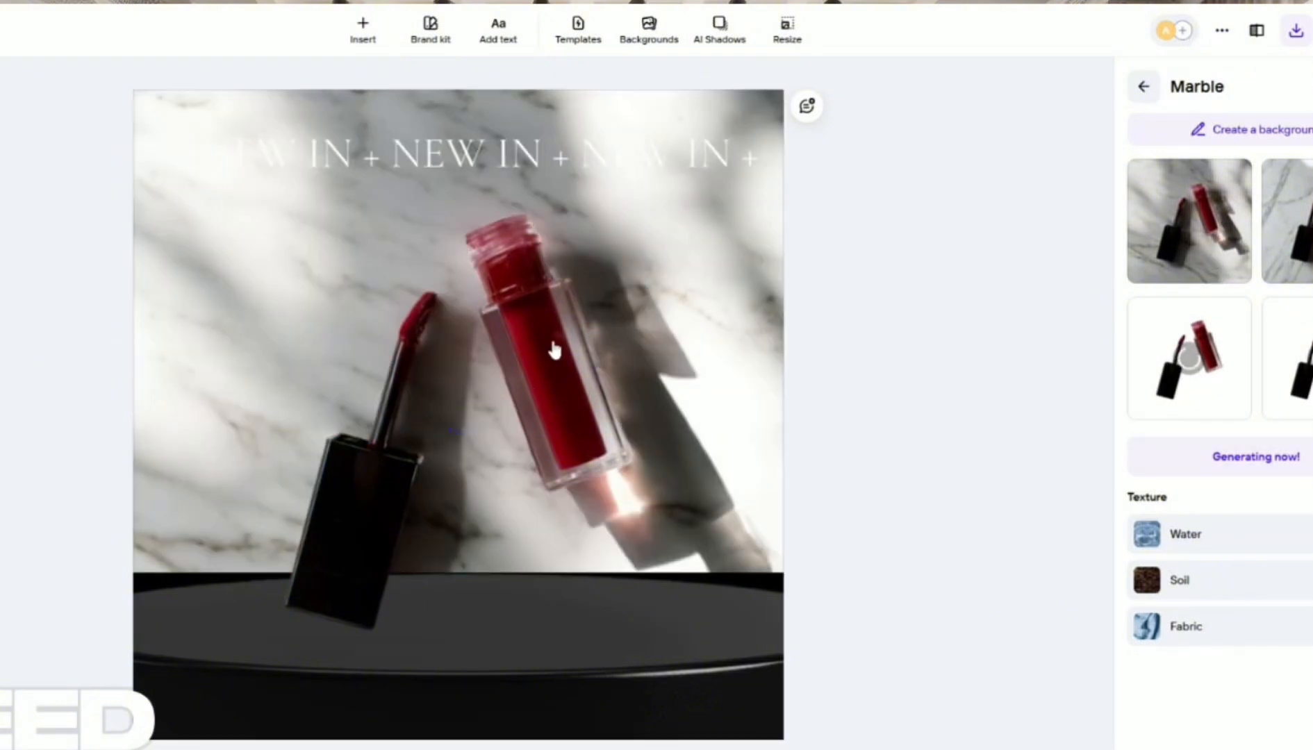
{"action": "left_click", "coordinate": [1304, 252]}
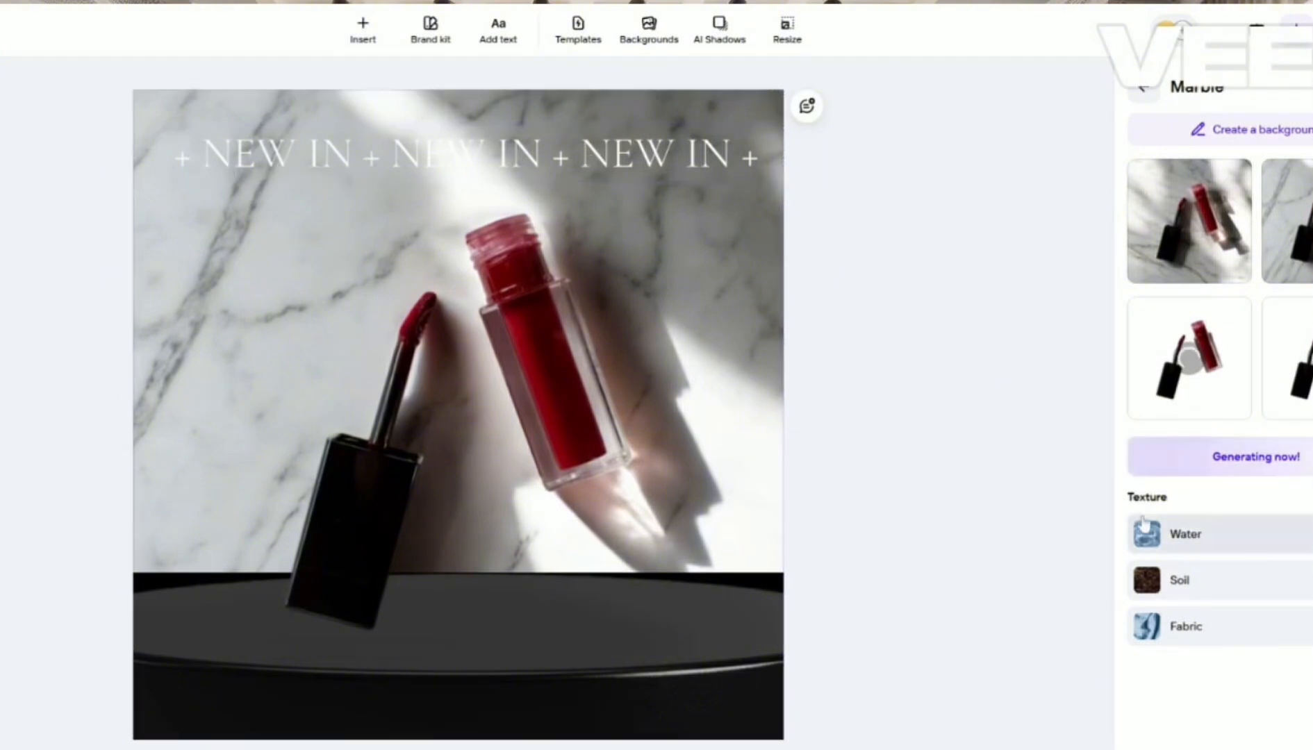
Step: Enlarge the lip gloss cutout slightly, then raise and scale up the black podium graphic across the full width of the design
{"action": "left_click", "coordinate": [577, 386]}
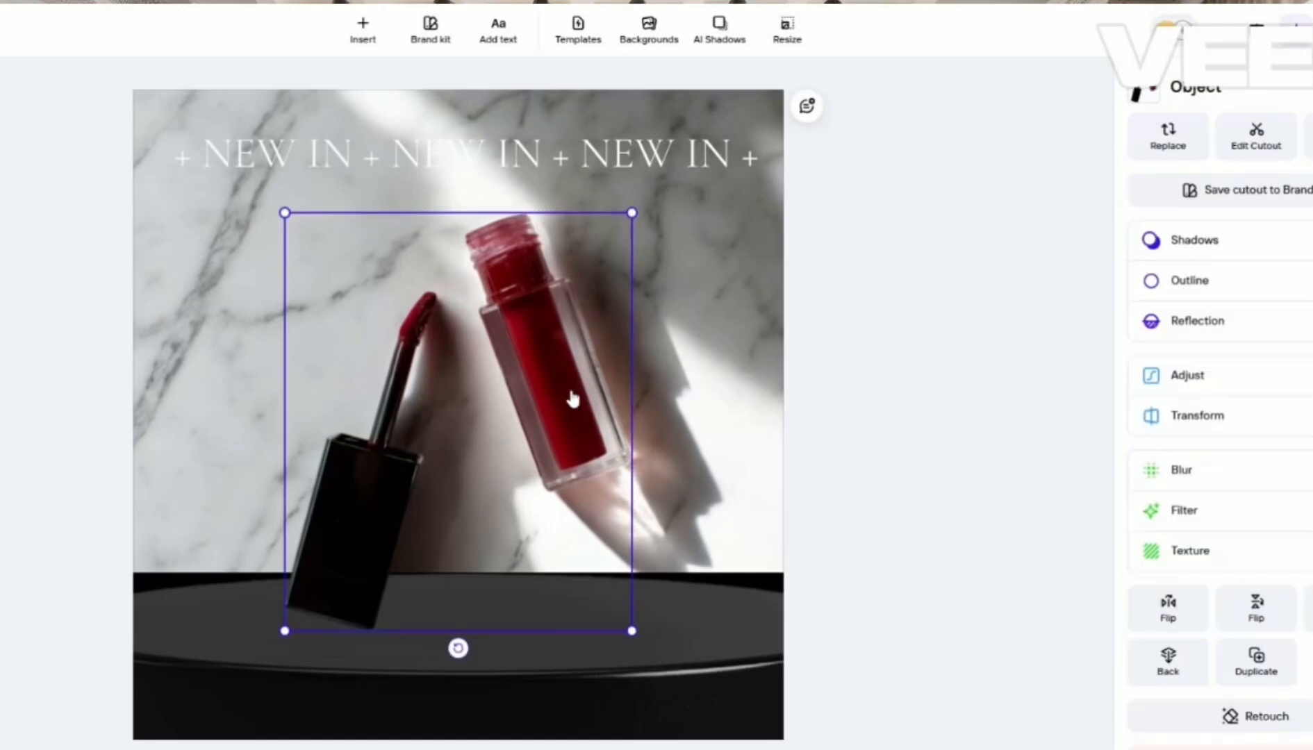
{"action": "left_click_drag", "start_coordinate": [648, 641], "coordinate": [703, 712]}
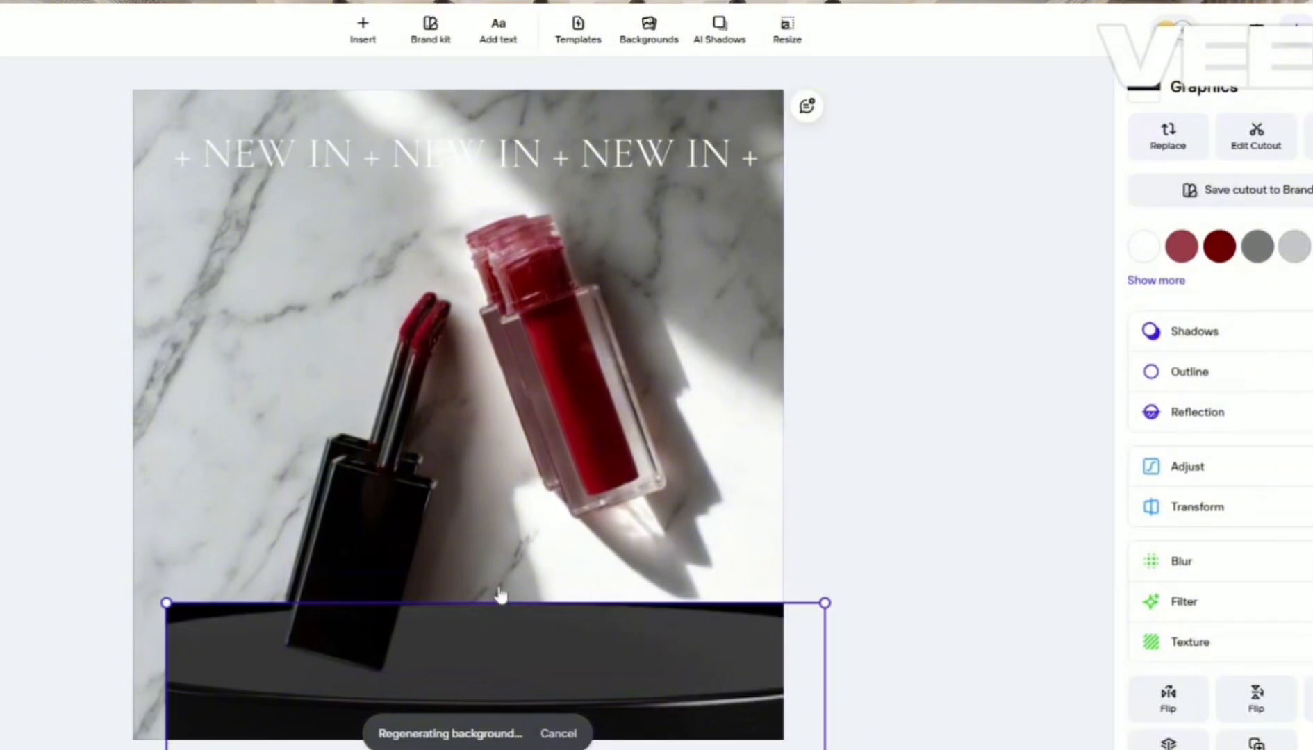
{"action": "left_click_drag", "start_coordinate": [500, 598], "coordinate": [482, 511]}
{"action": "left_click_drag", "start_coordinate": [467, 444], "coordinate": [455, 551]}
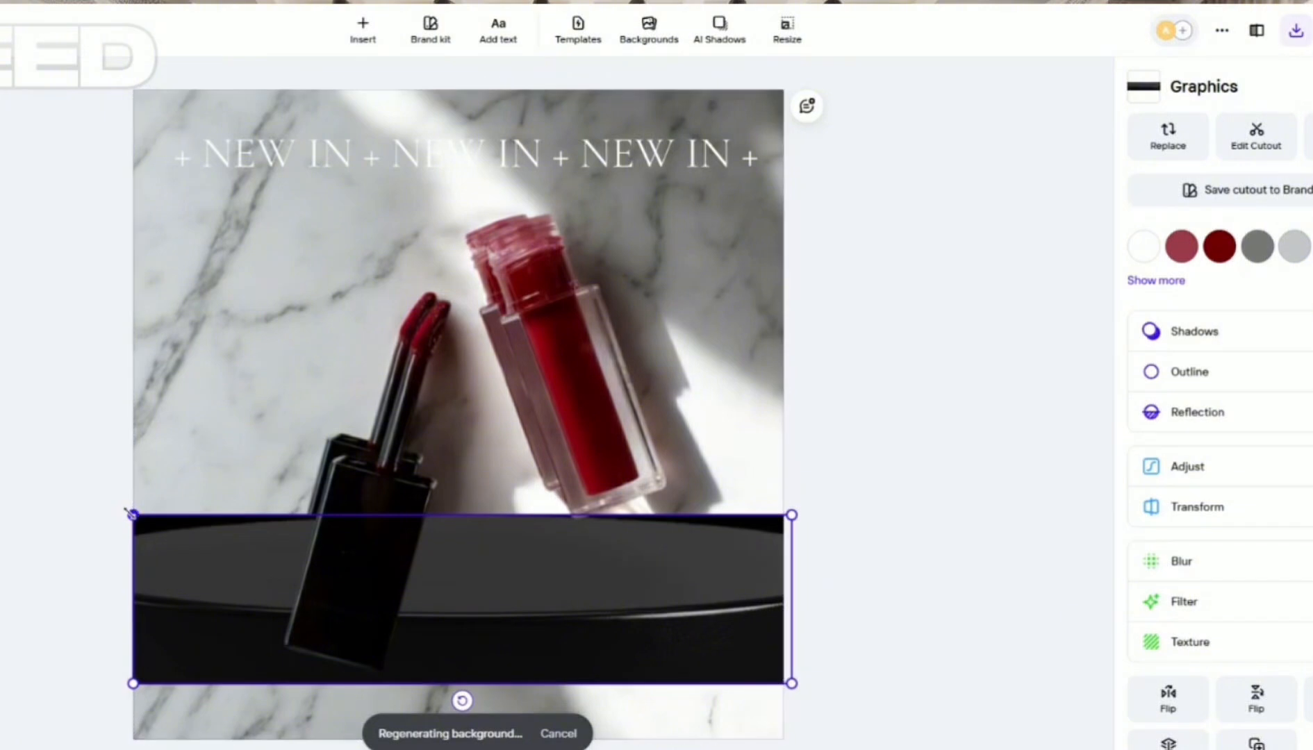
{"action": "left_click_drag", "start_coordinate": [127, 512], "coordinate": [0, 400]}
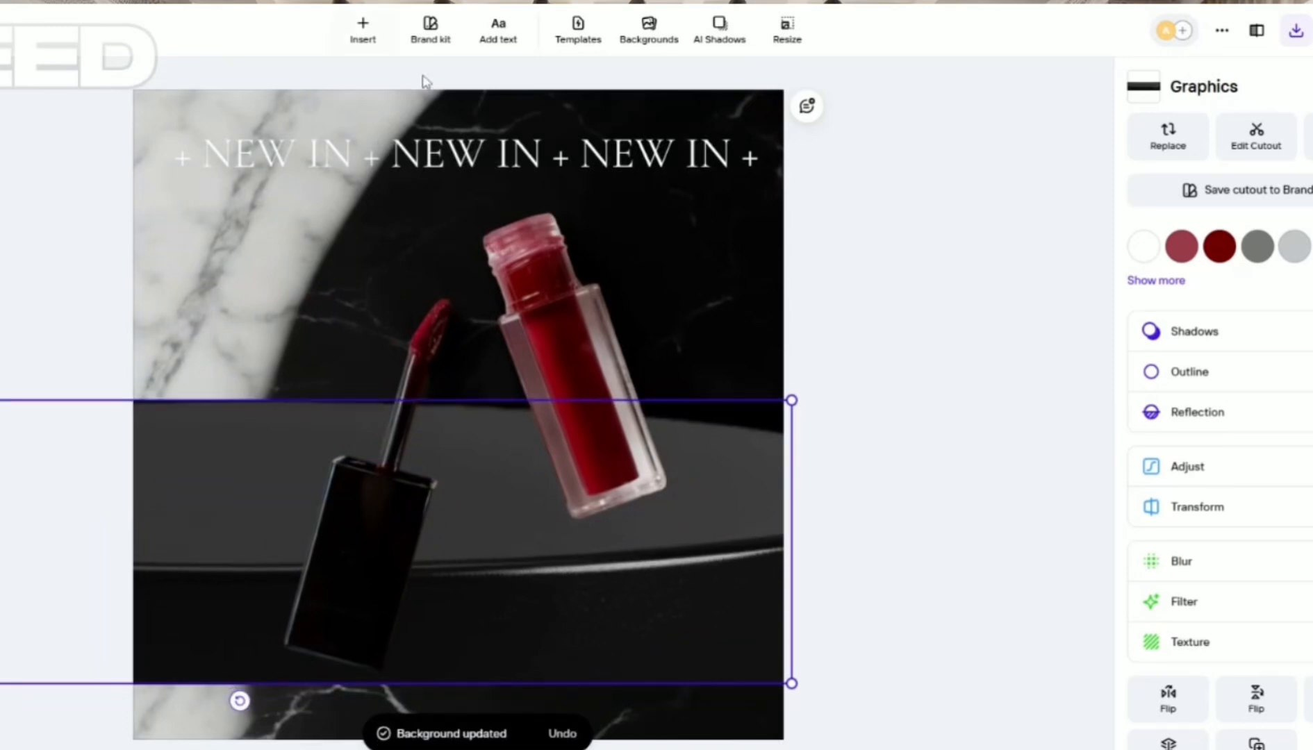
{"action": "left_click", "coordinate": [867, 378]}
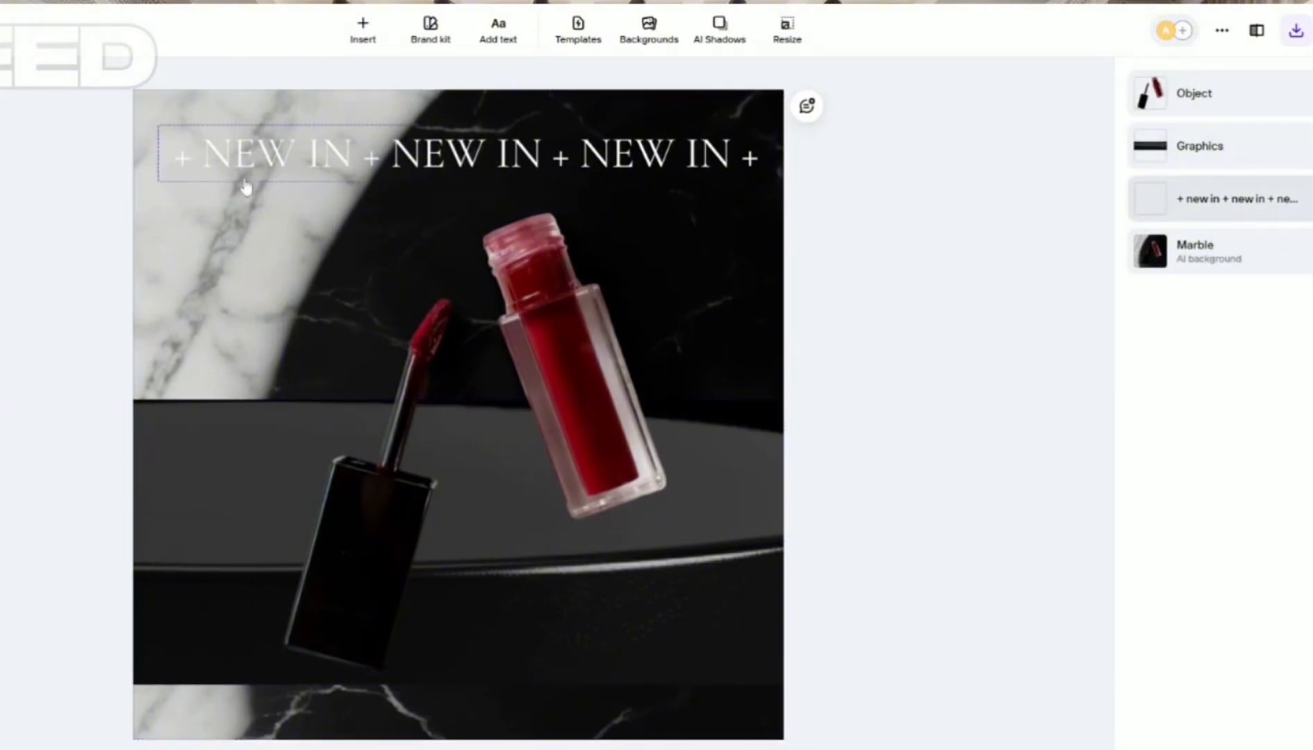
Step: Scale the lip gloss cutout up slightly so its upper edge sits just below the "NEW IN" heading
{"action": "left_click", "coordinate": [389, 507]}
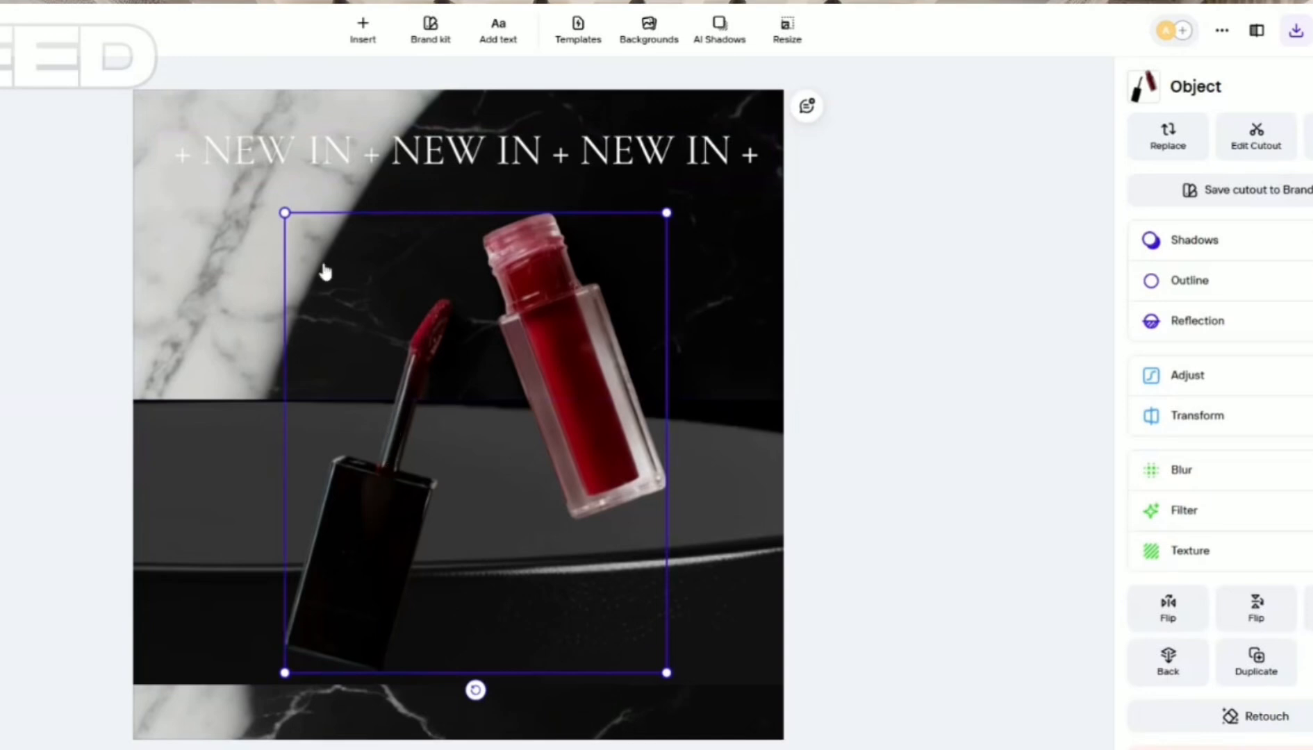
{"action": "left_click_drag", "start_coordinate": [278, 215], "coordinate": [268, 216]}
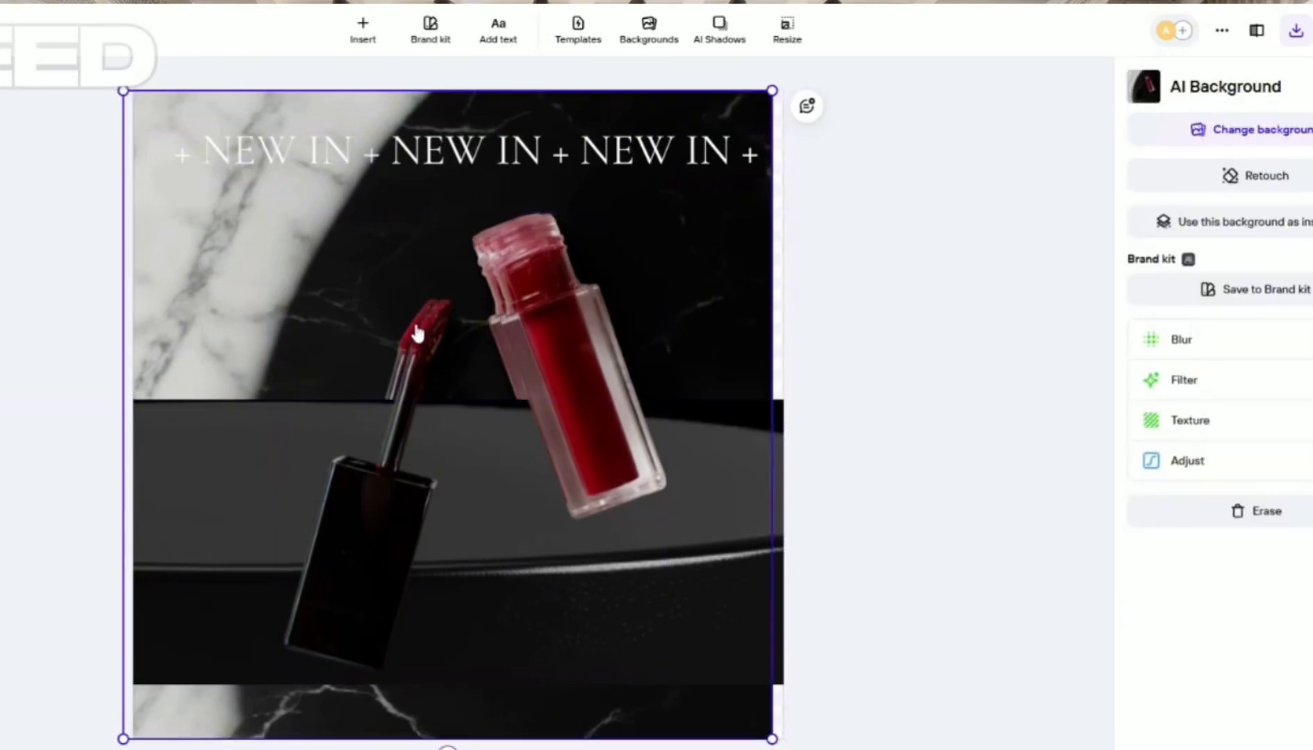
{"action": "left_click", "coordinate": [407, 359]}
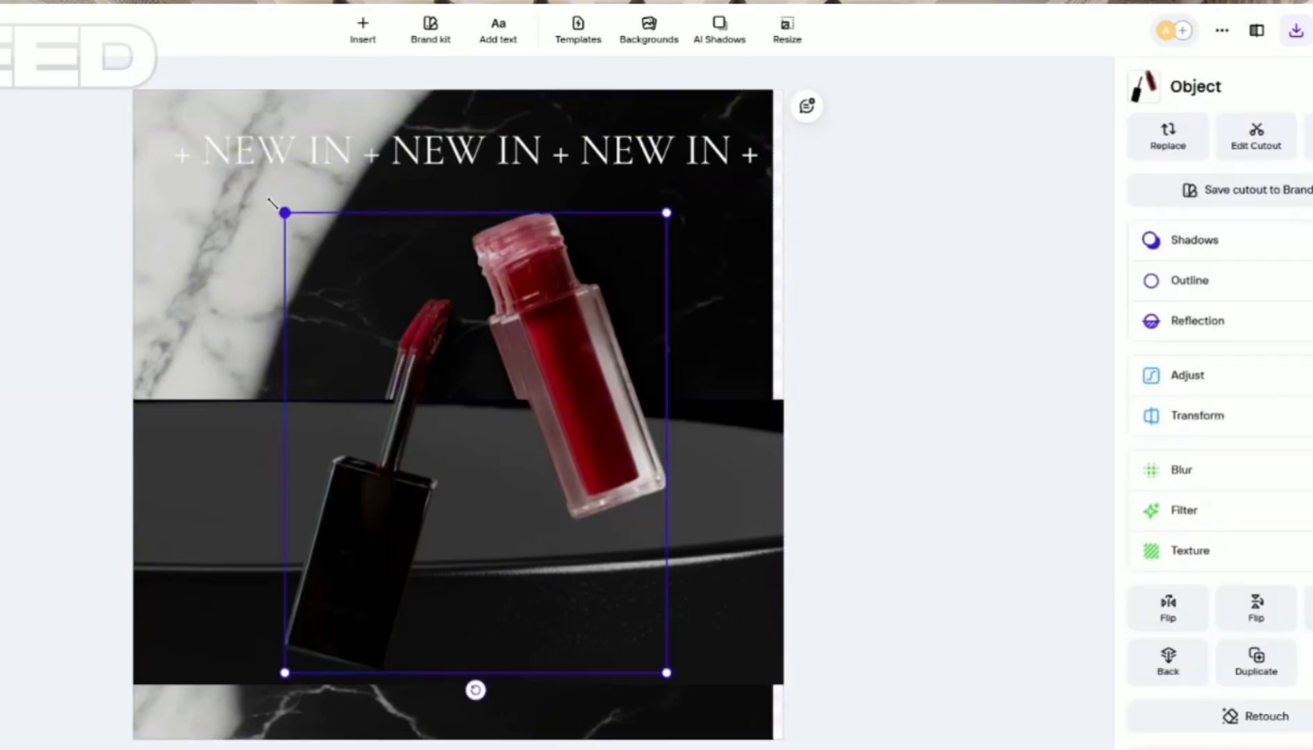
{"action": "left_click_drag", "start_coordinate": [278, 208], "coordinate": [196, 135]}
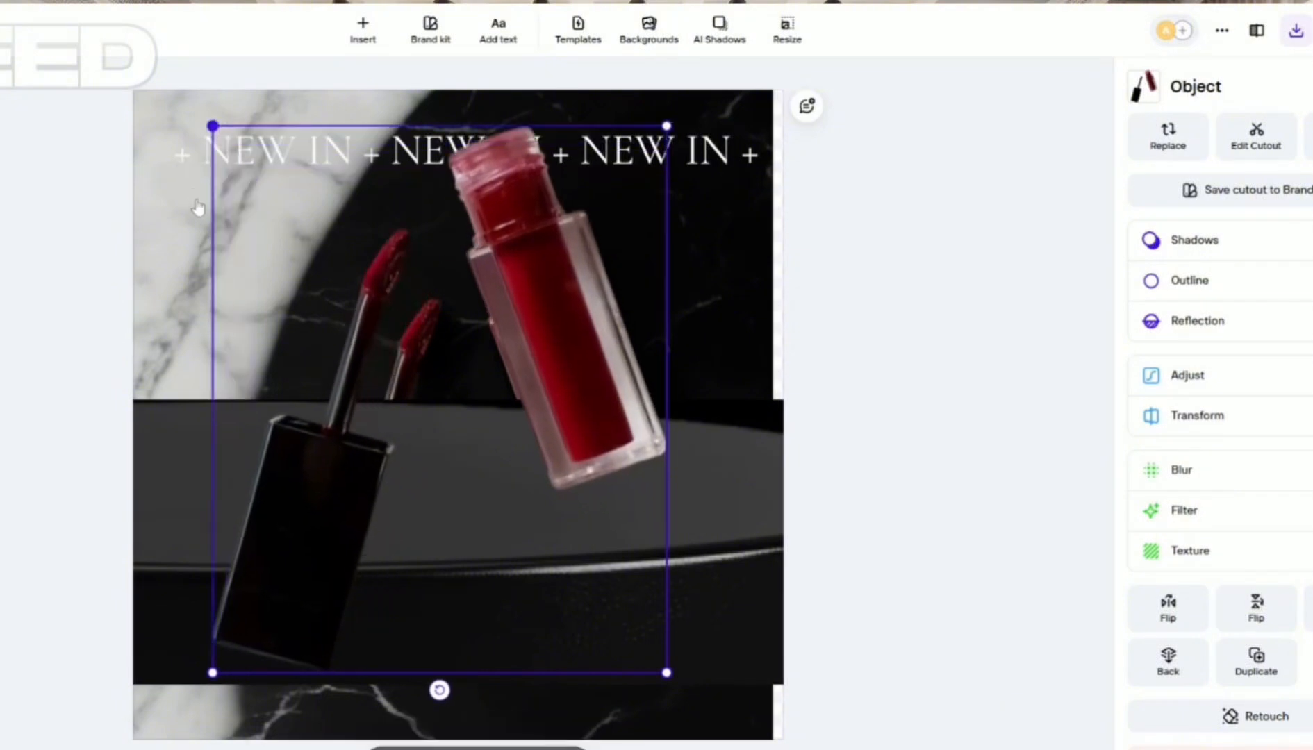
{"action": "left_click_drag", "start_coordinate": [197, 207], "coordinate": [193, 277]}
{"action": "left_click", "coordinate": [883, 409]}
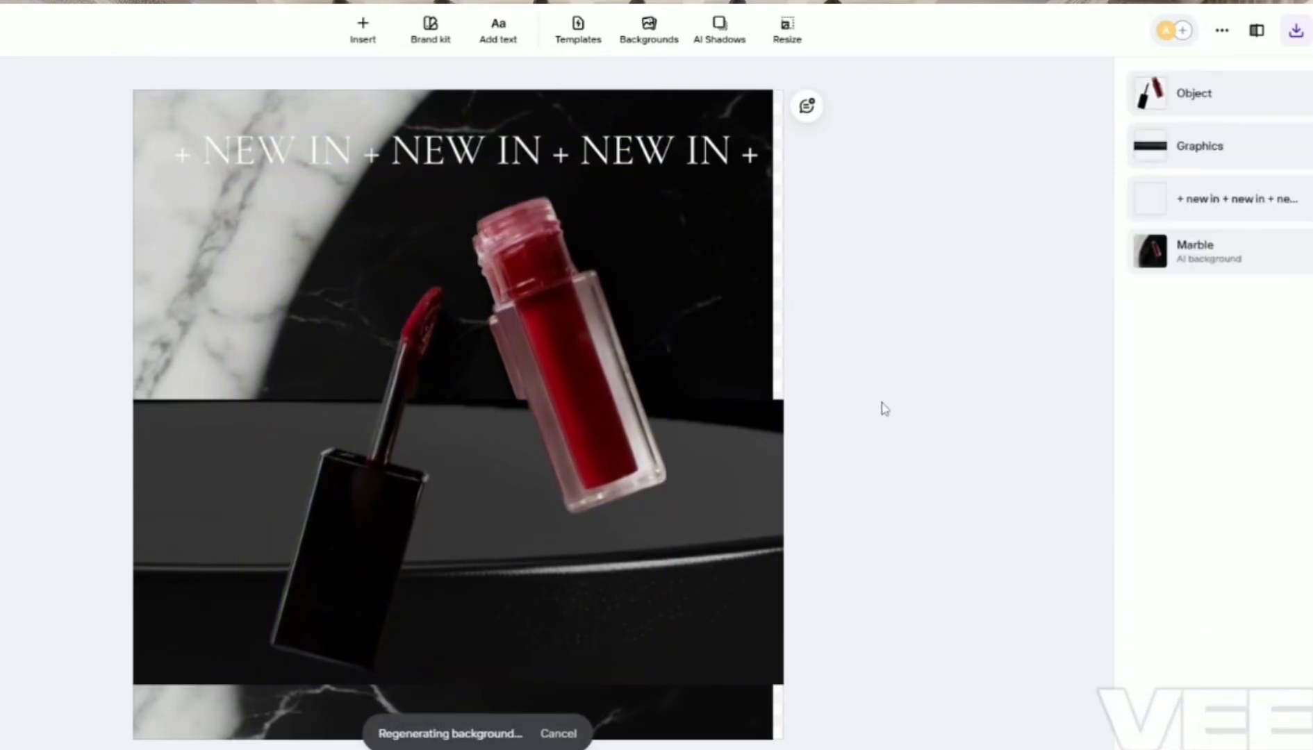